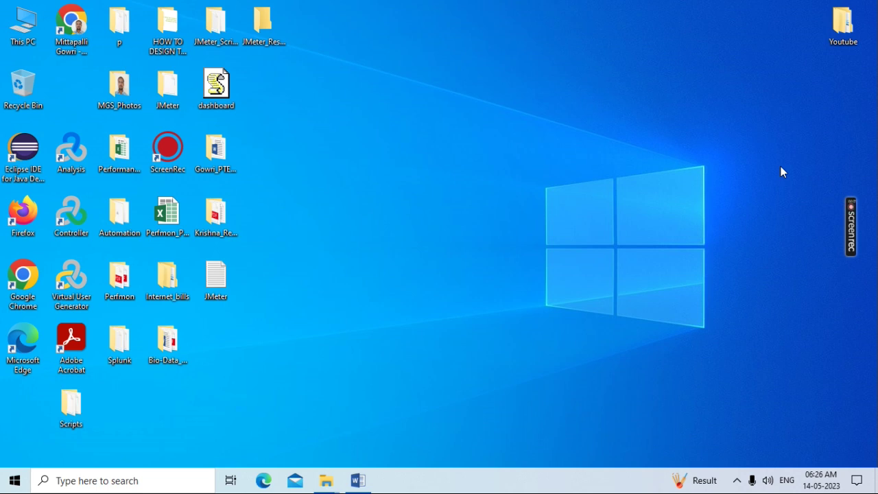
# Restore the FTP1 Word document containing the JMeter FTP upload/download testing notes
pyautogui.click(359, 481)
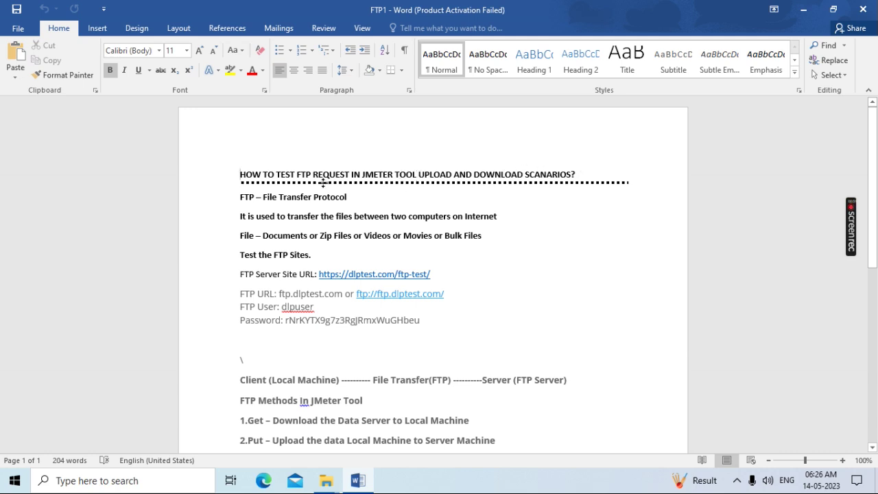
pyautogui.moveTo(297, 173); pyautogui.dragTo(311, 175)
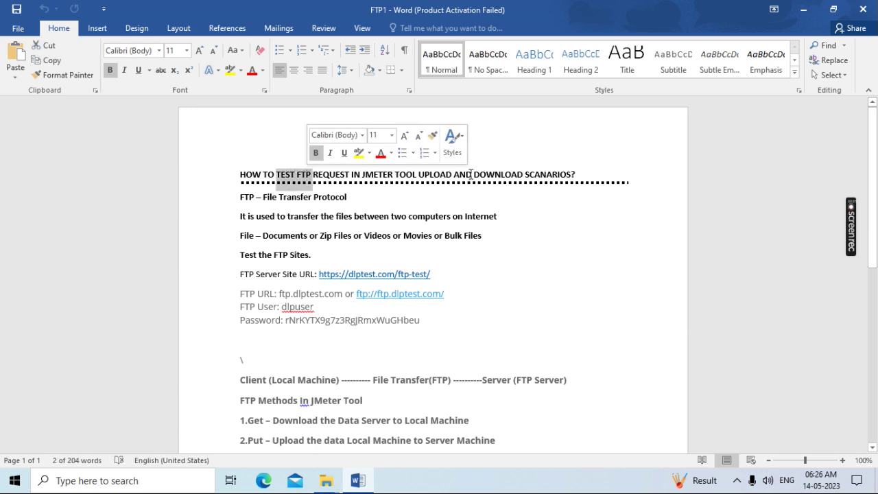
pyautogui.click(495, 174)
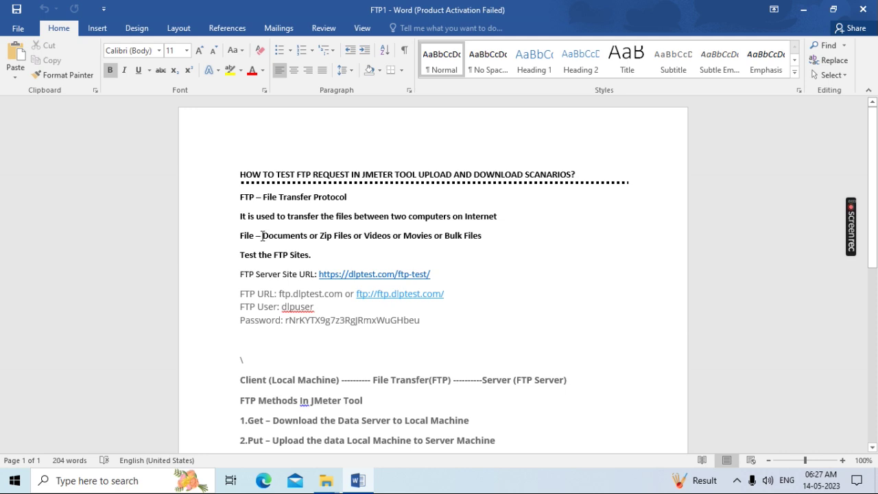
pyautogui.doubleClick(265, 235)
pyautogui.moveTo(282, 237); pyautogui.dragTo(481, 236)
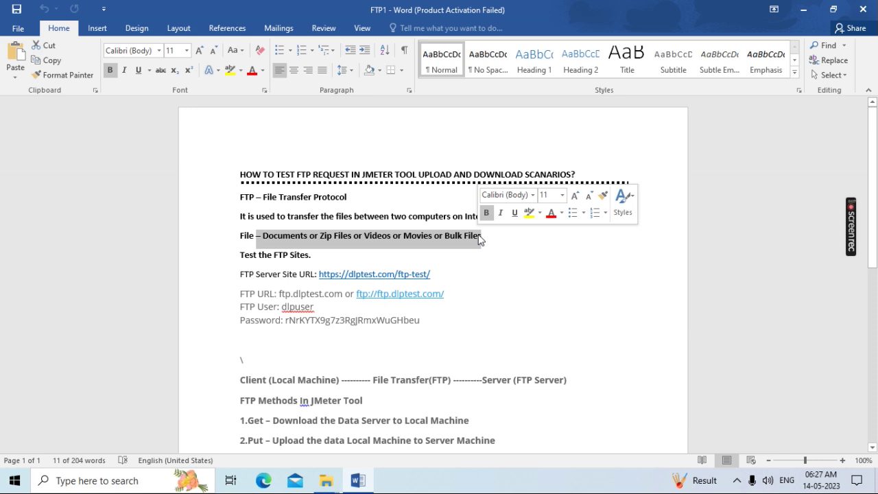
pyautogui.click(339, 242)
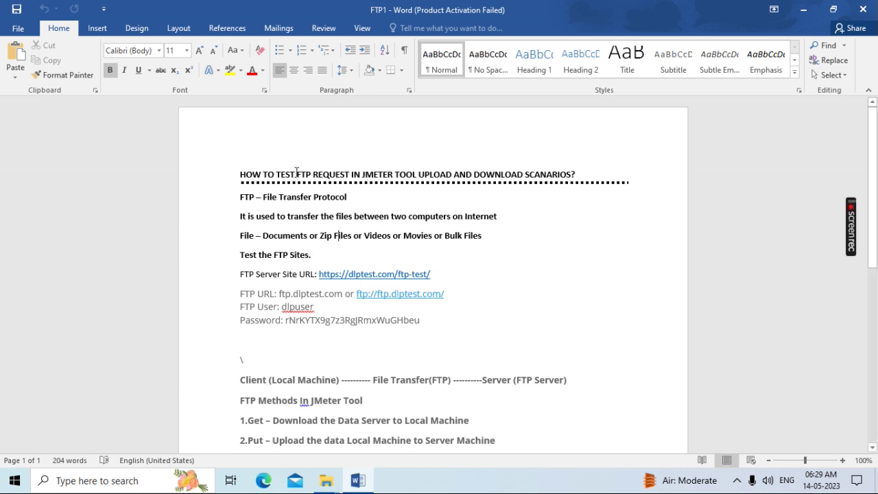
pyautogui.moveTo(298, 173); pyautogui.dragTo(350, 174)
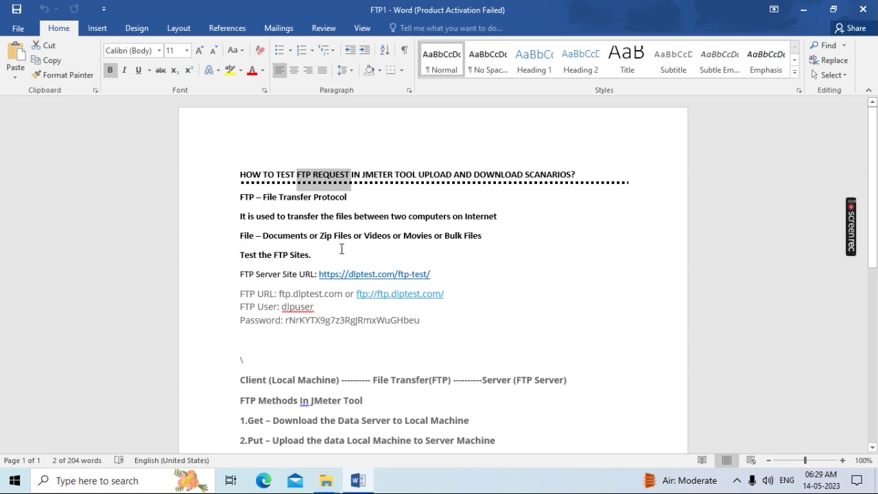
pyautogui.scroll(-2, 378, 248)
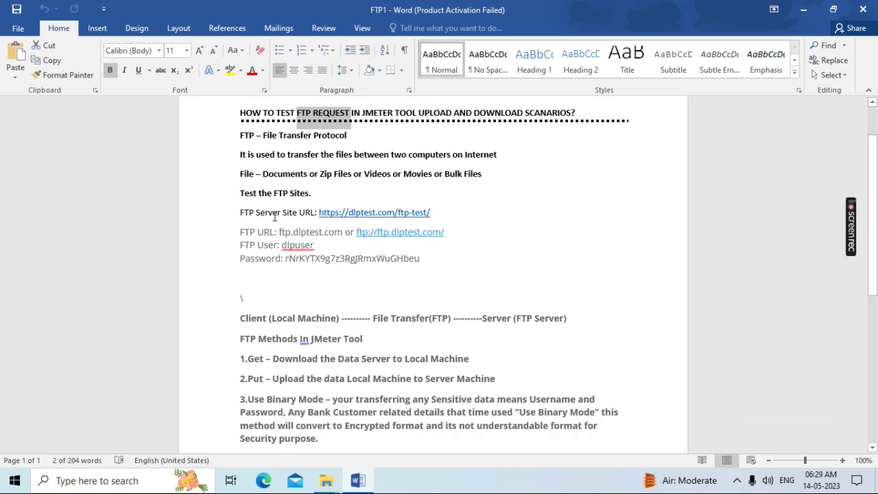
pyautogui.moveTo(428, 263); pyautogui.dragTo(231, 205)
pyautogui.hotkey('shift', 'Down')
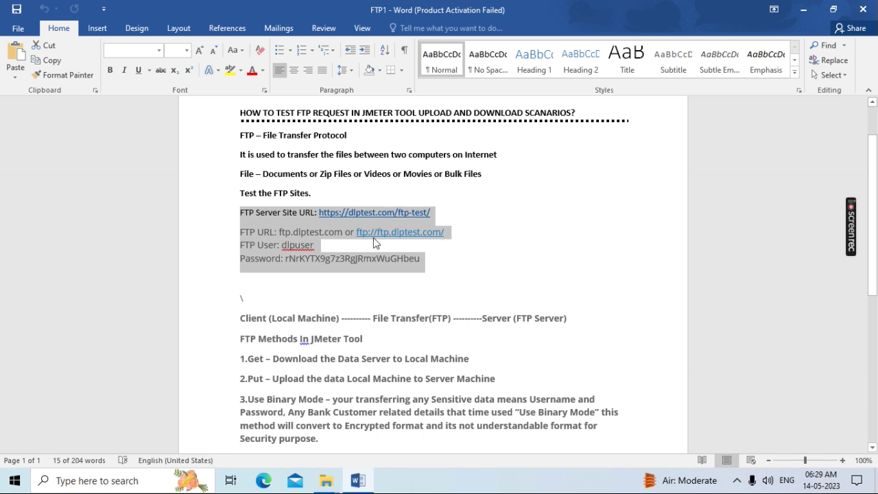
pyautogui.click(444, 232)
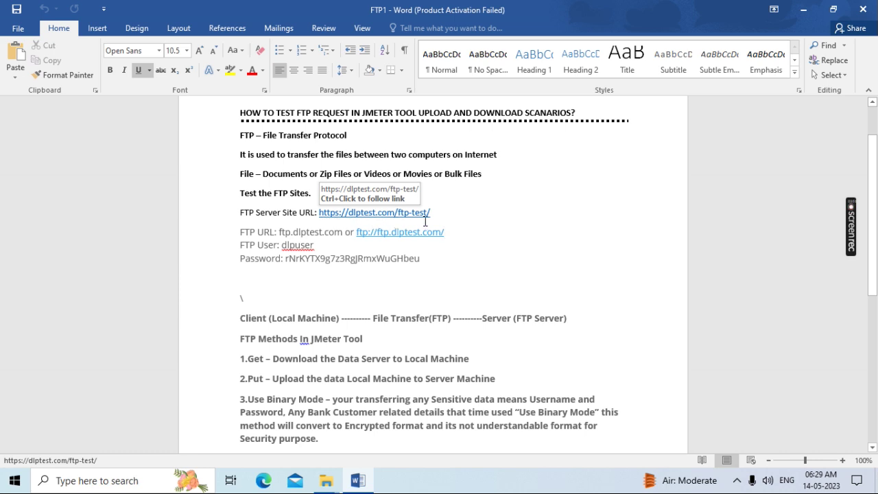
pyautogui.click(457, 220)
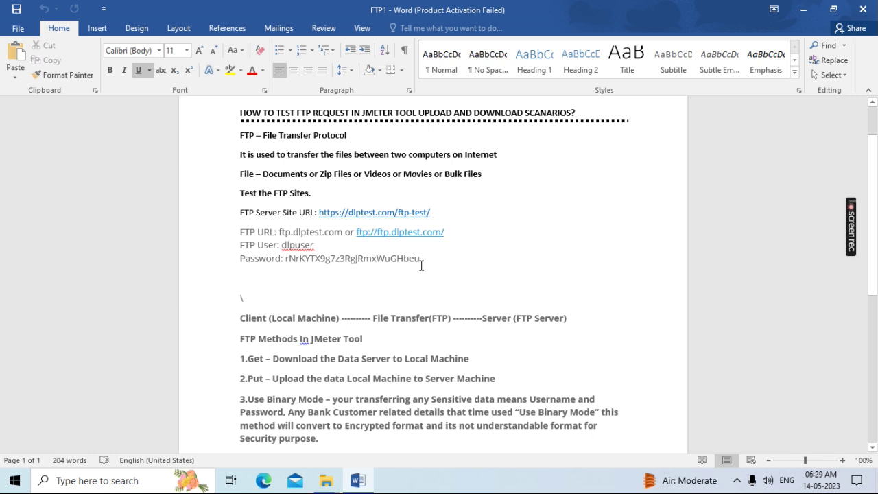
pyautogui.scroll(-3, 479, 264)
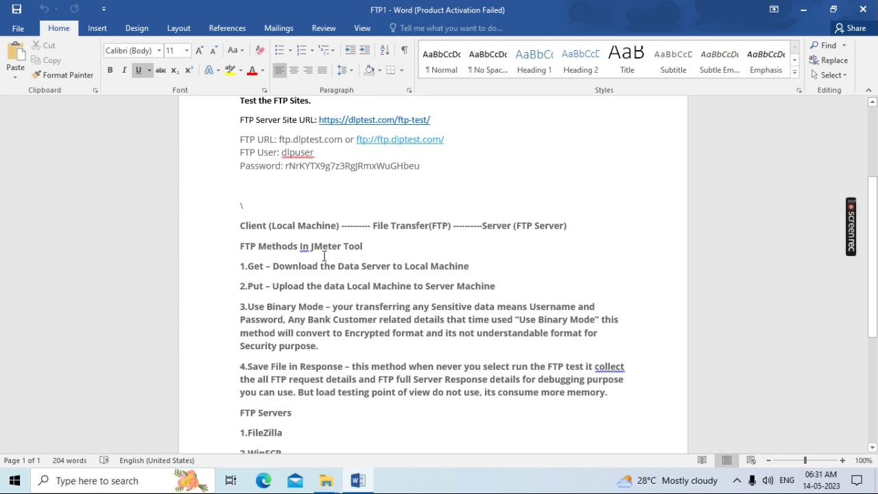
pyautogui.scroll(-3, 412, 251)
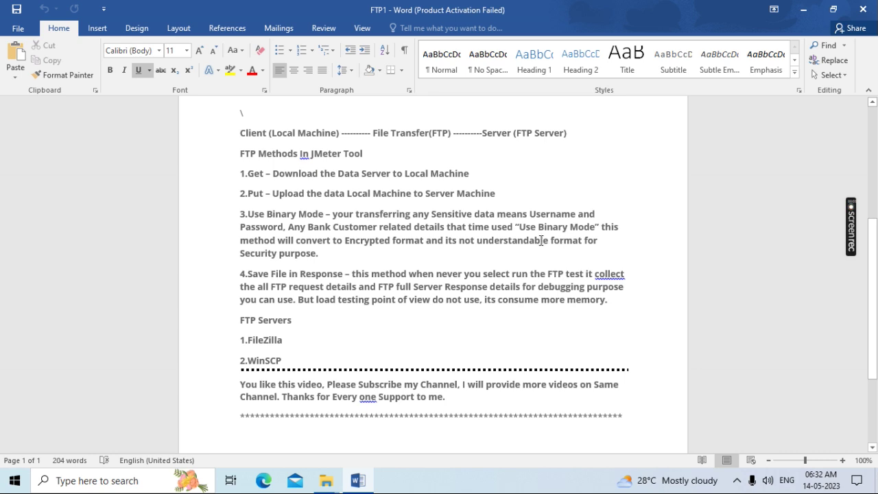
pyautogui.moveTo(320, 255); pyautogui.dragTo(240, 218)
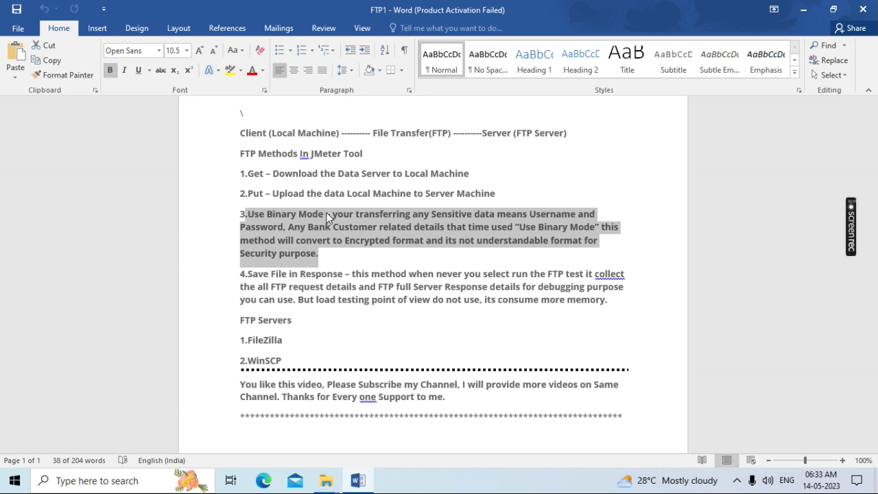
pyautogui.scroll(-1, 396, 303)
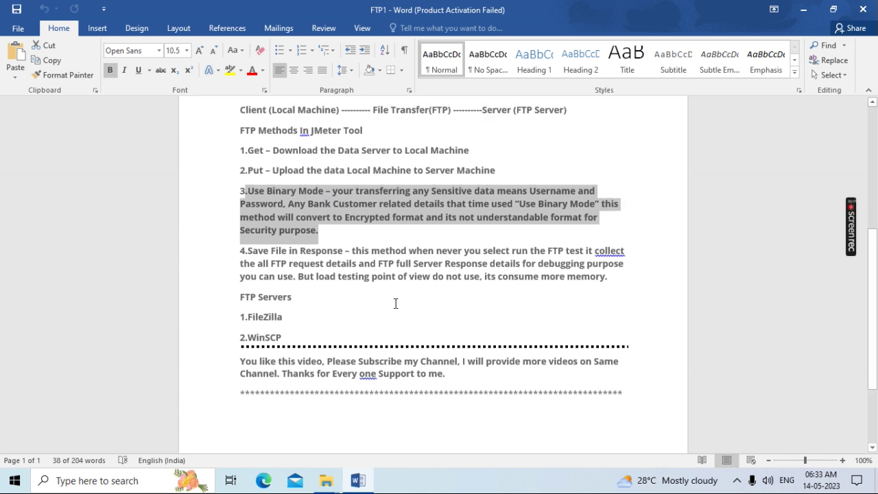
pyautogui.scroll(-3, 396, 303)
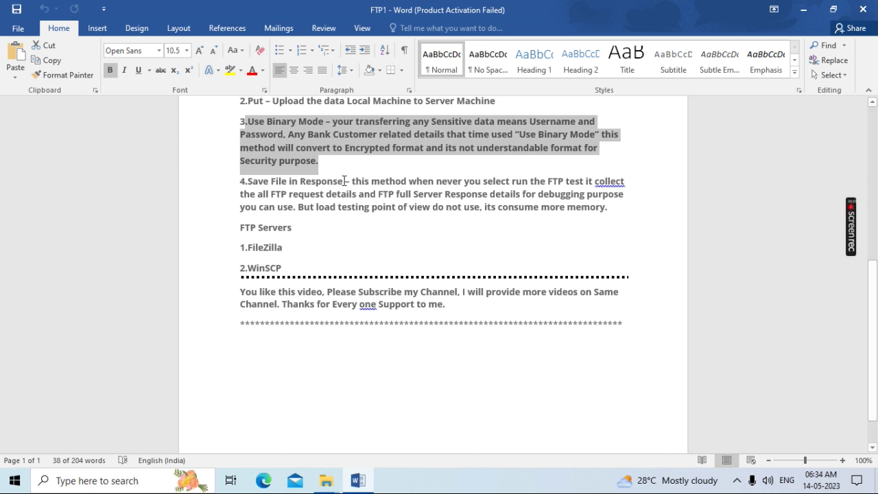
pyautogui.moveTo(345, 180); pyautogui.dragTo(248, 182)
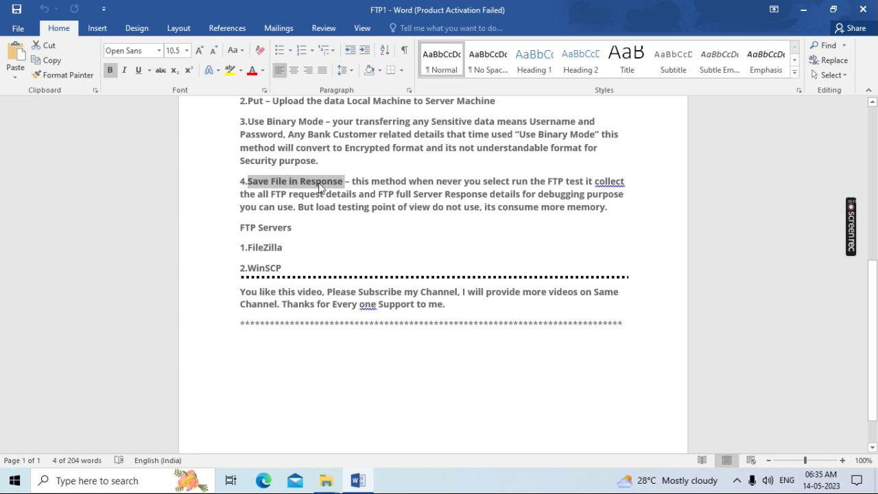
pyautogui.click(332, 226)
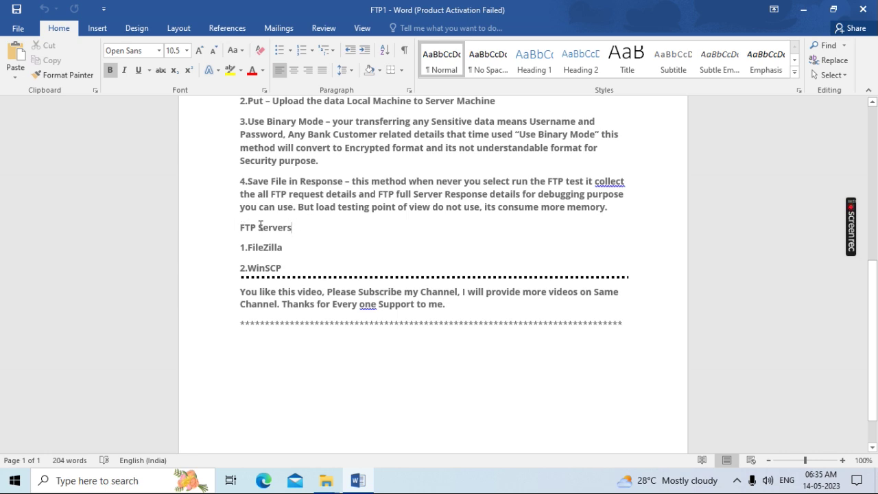
pyautogui.moveTo(286, 248); pyautogui.dragTo(248, 250)
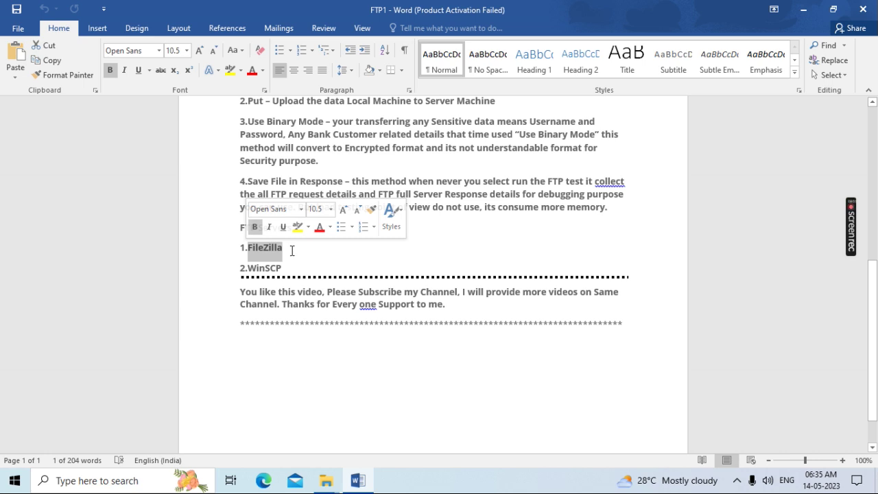
pyautogui.click(291, 252)
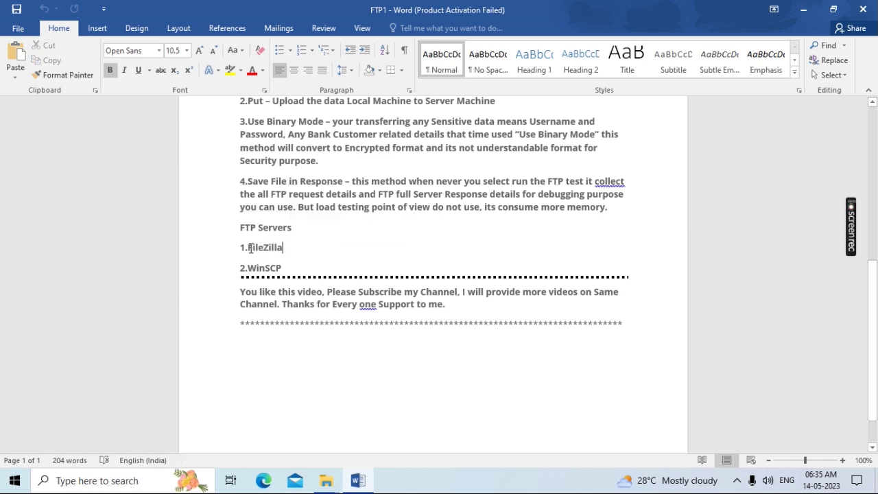
pyautogui.moveTo(248, 248); pyautogui.dragTo(284, 247)
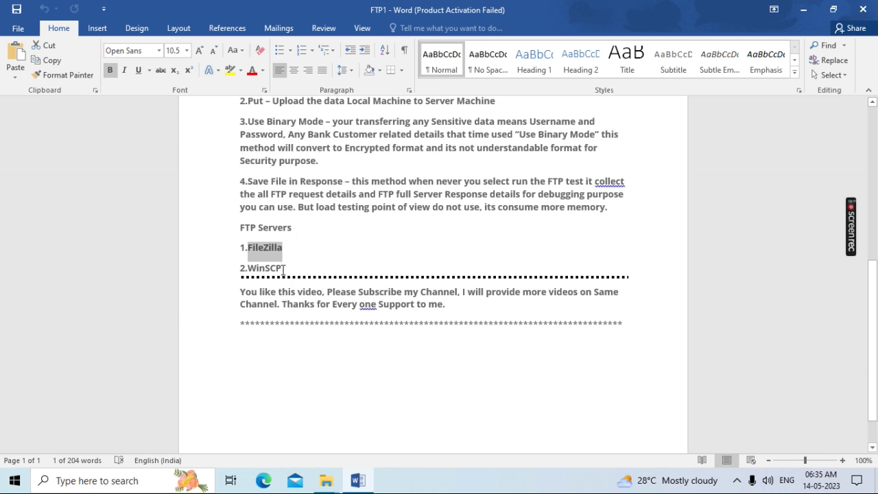
pyautogui.moveTo(283, 269); pyautogui.dragTo(250, 268)
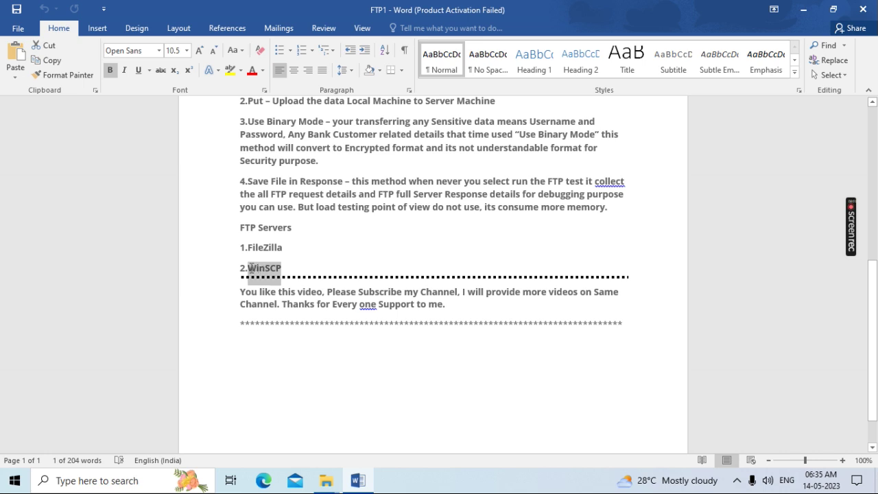
pyautogui.click(298, 230)
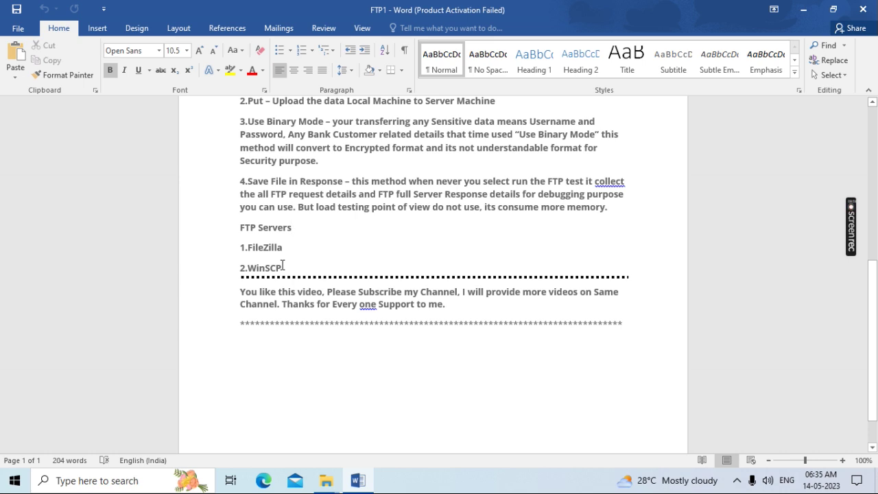
pyautogui.moveTo(282, 266); pyautogui.dragTo(240, 246)
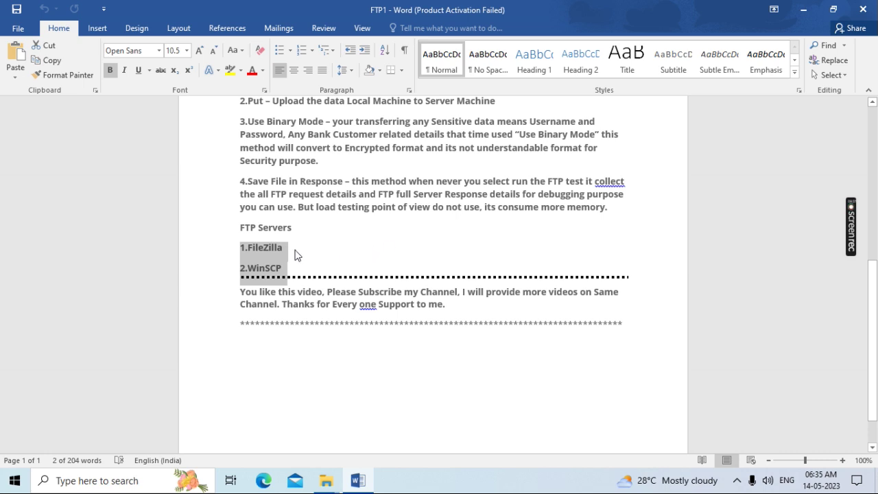
pyautogui.click(348, 253)
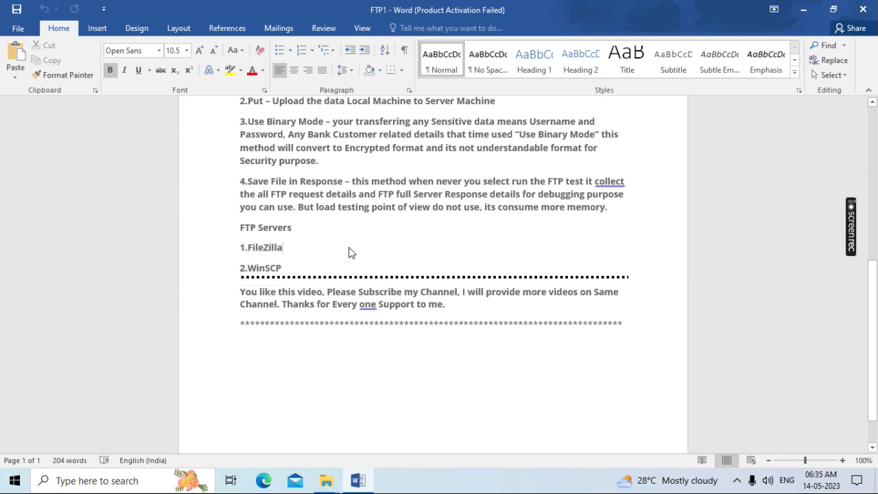
pyautogui.scroll(3, 349, 253)
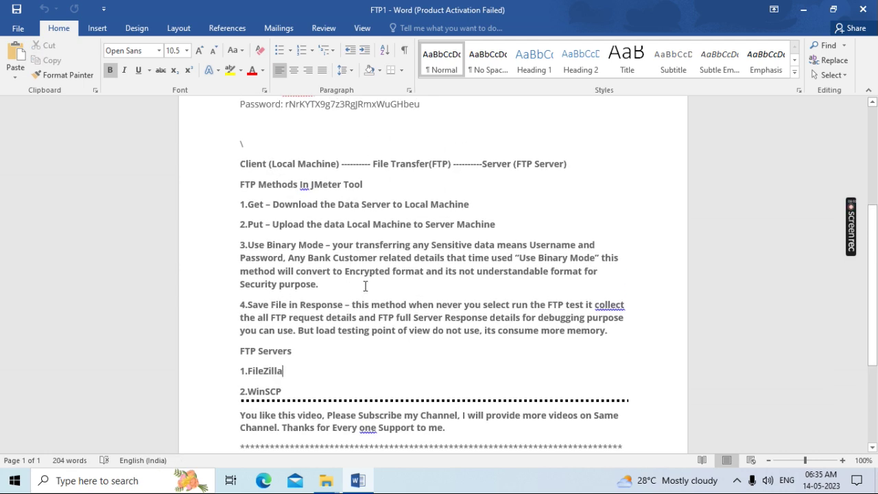
pyautogui.scroll(5, 386, 269)
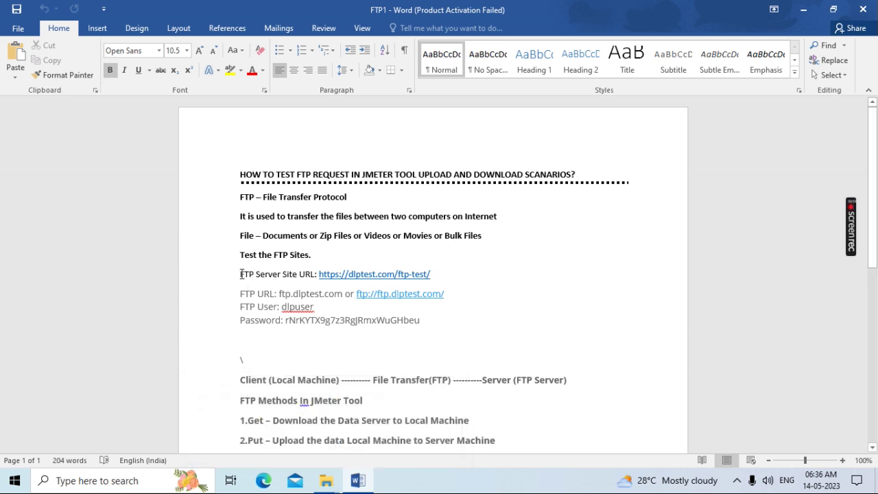
pyautogui.moveTo(320, 277); pyautogui.dragTo(435, 279)
pyautogui.hotkey('ctrl', 'c')
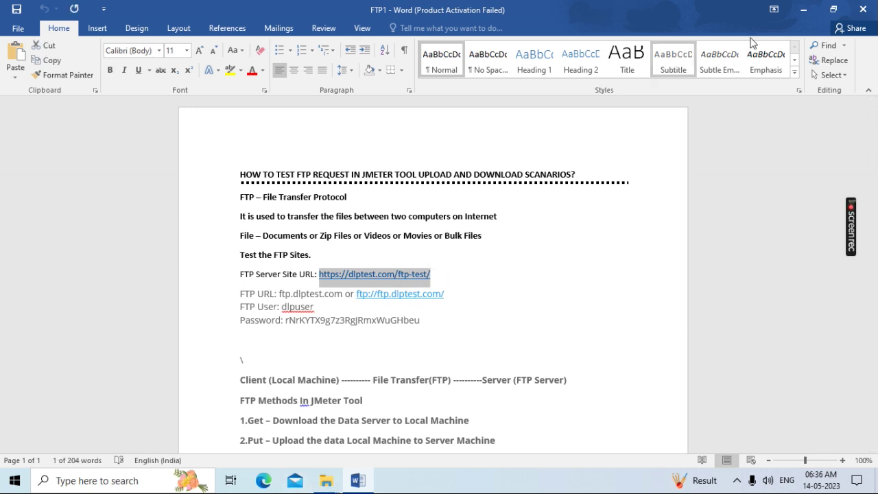
# Launch Chrome maximized and load the copied dlptest.com/ftp-test/ URL
pyautogui.click(804, 10)
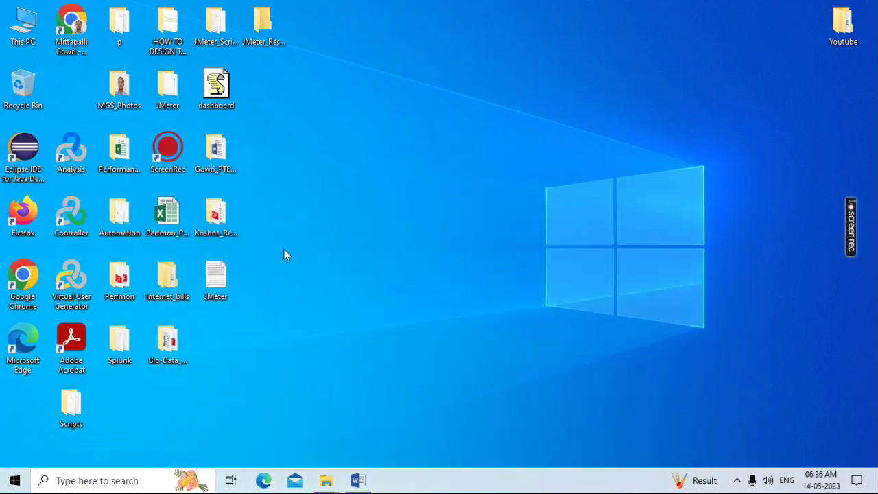
pyautogui.doubleClick(21, 277)
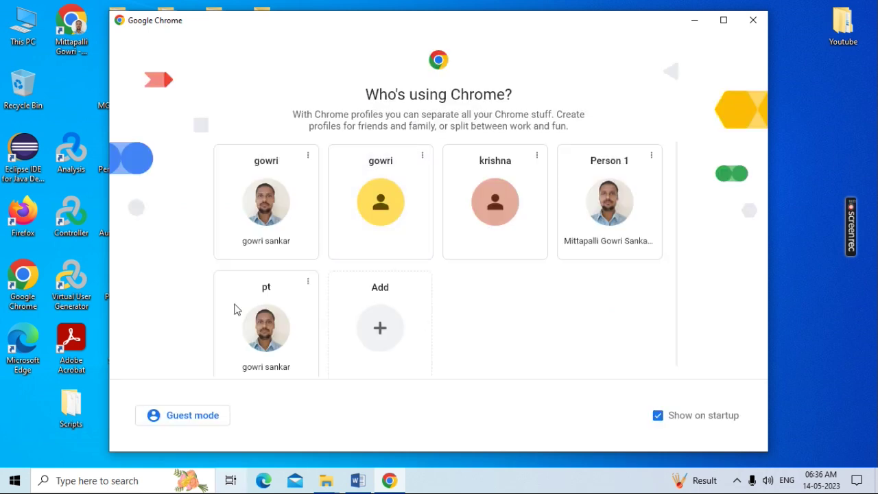
pyautogui.click(724, 20)
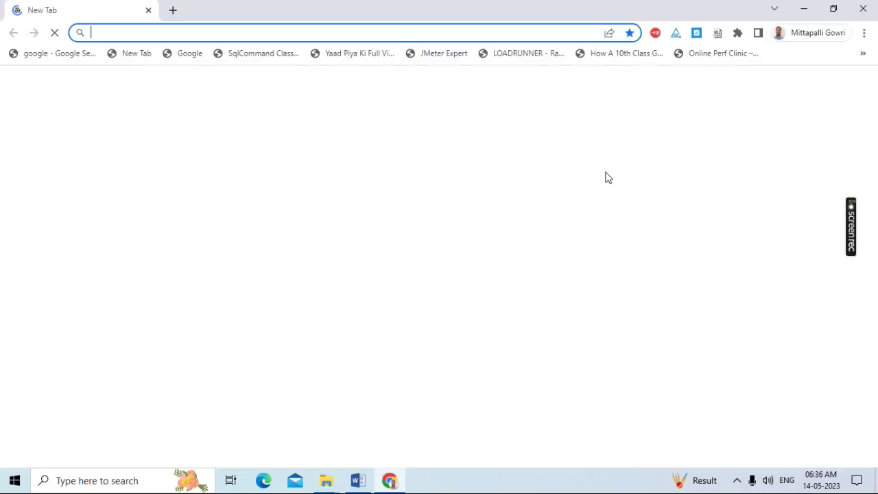
pyautogui.click(285, 33)
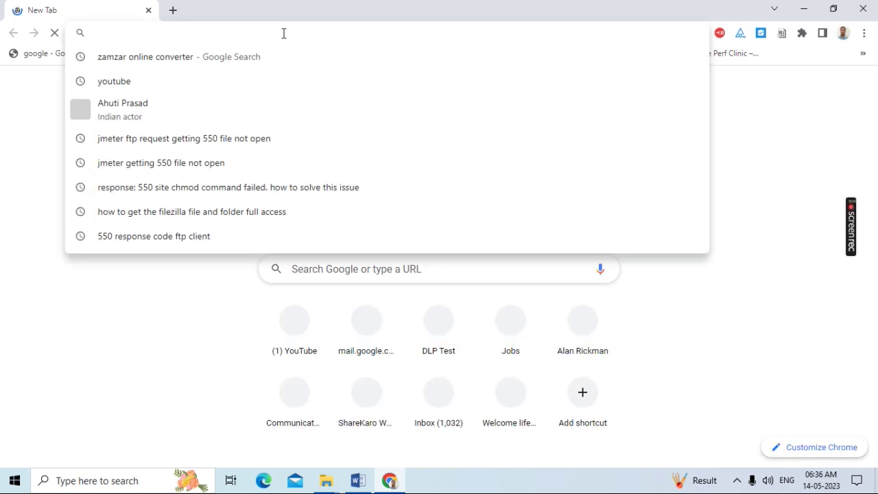
pyautogui.hotkey('ctrl', 'v')
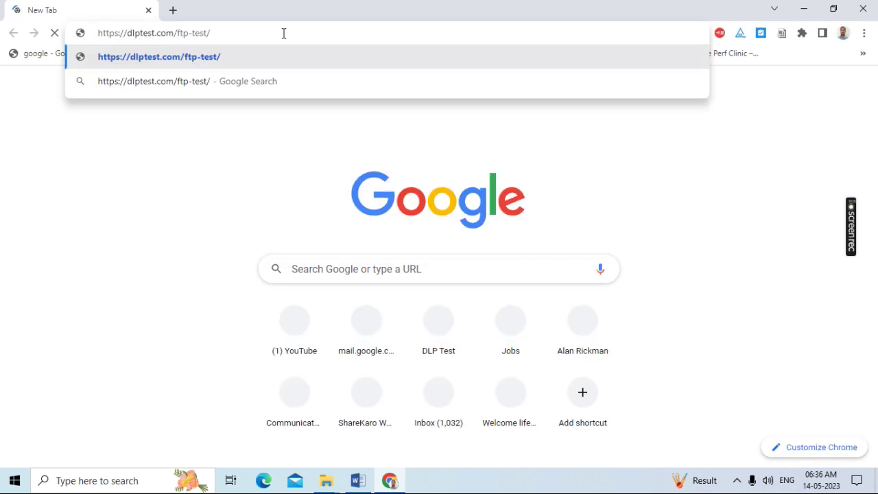
pyautogui.press('Return')
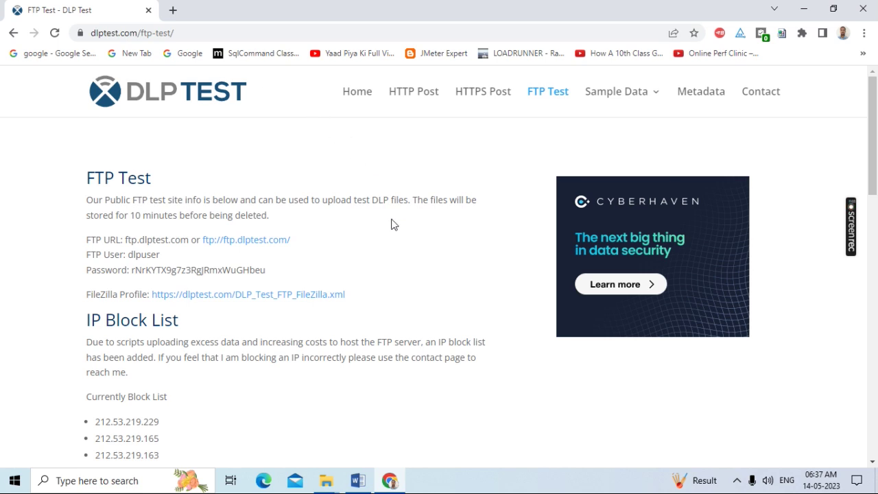
pyautogui.scroll(-2, 394, 224)
pyautogui.scroll(1, 392, 224)
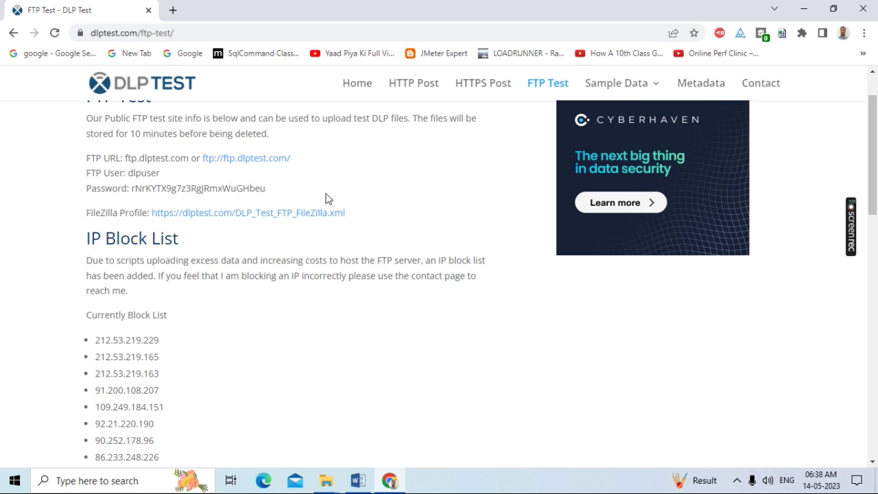
pyautogui.scroll(2, 350, 214)
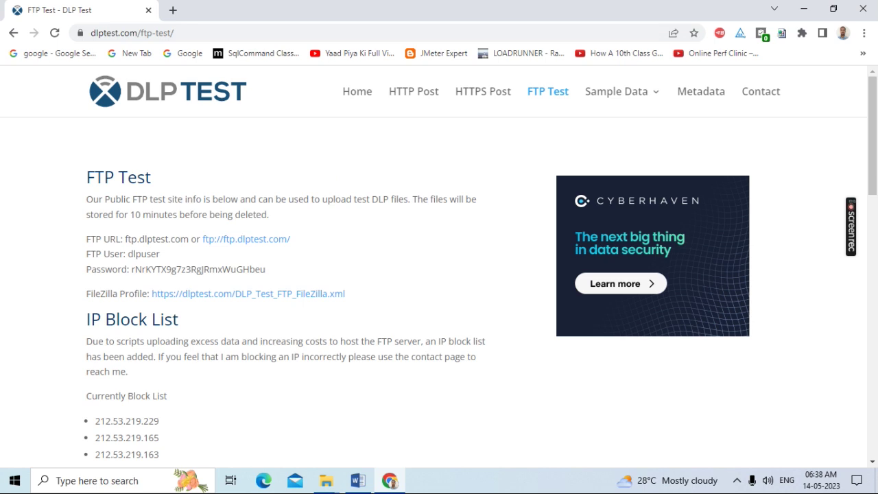
pyautogui.scroll(-1, 302, 215)
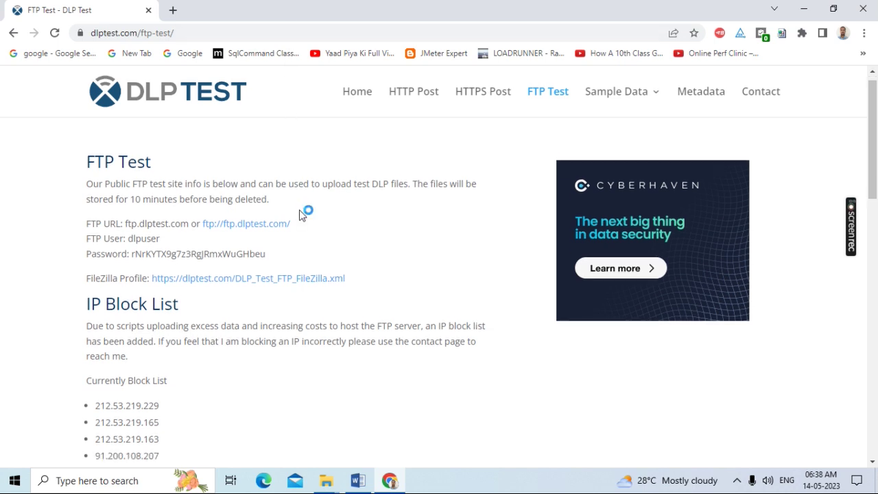
pyautogui.scroll(-2, 302, 216)
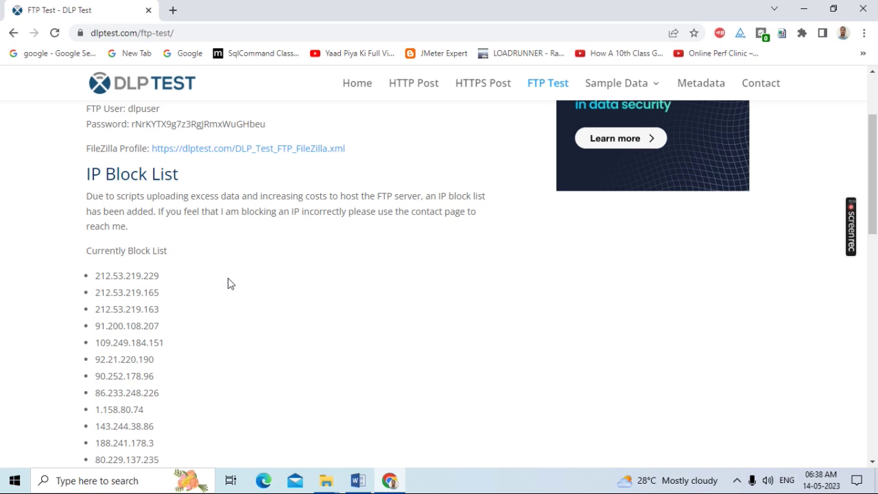
pyautogui.scroll(1, 230, 283)
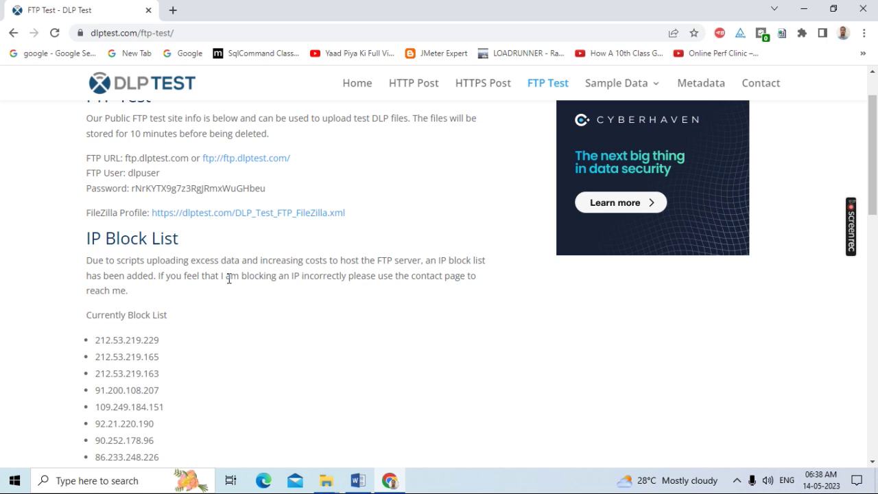
pyautogui.scroll(1, 227, 277)
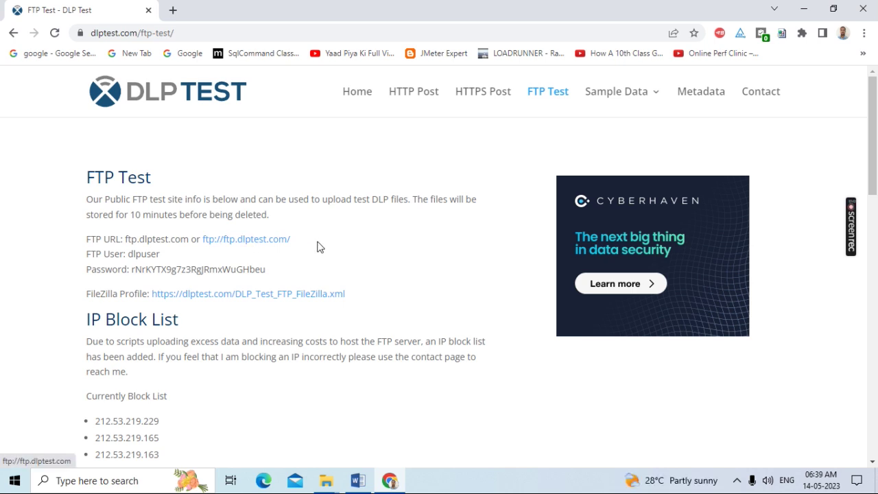
pyautogui.scroll(-2, 318, 245)
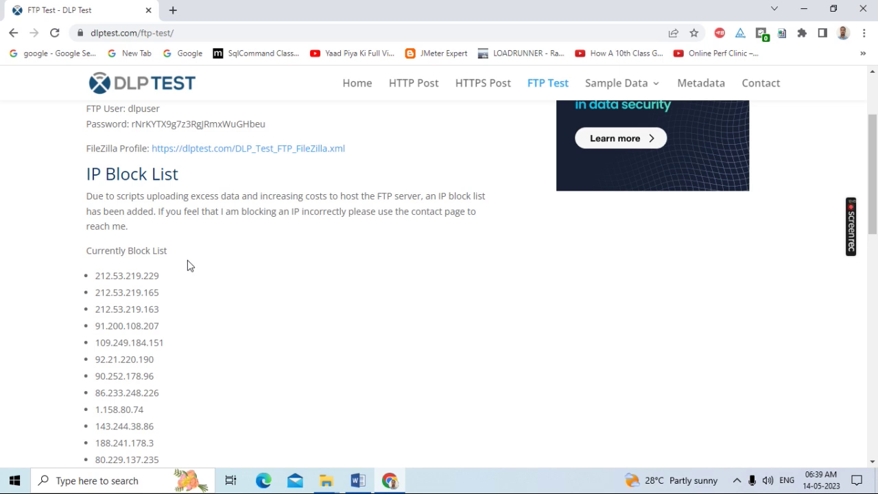
pyautogui.scroll(-1, 182, 250)
pyautogui.scroll(-2, 173, 217)
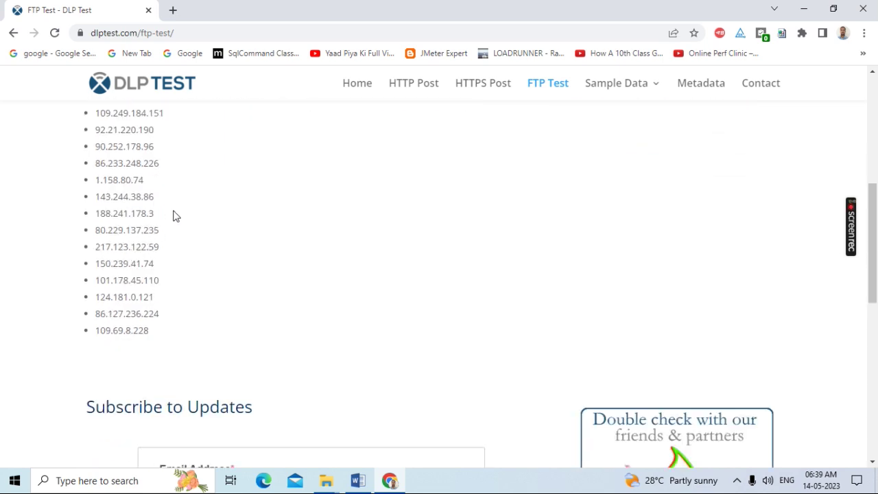
pyautogui.scroll(-1, 173, 217)
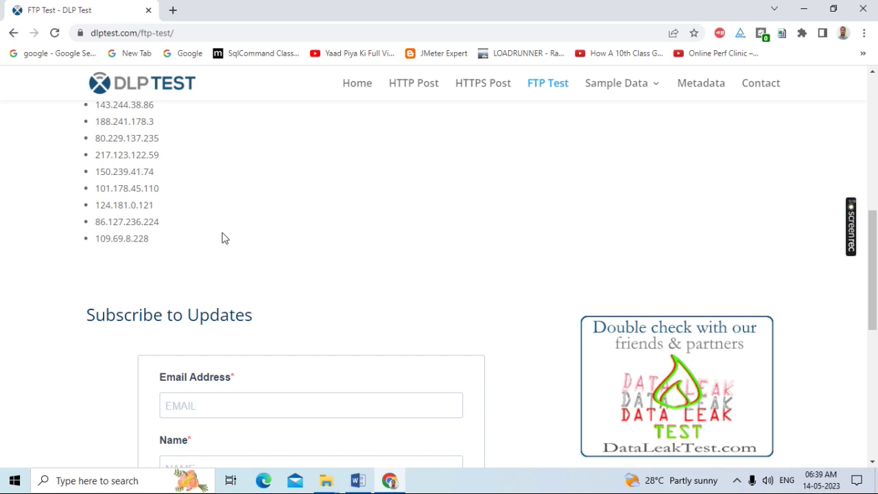
pyautogui.scroll(-1, 222, 238)
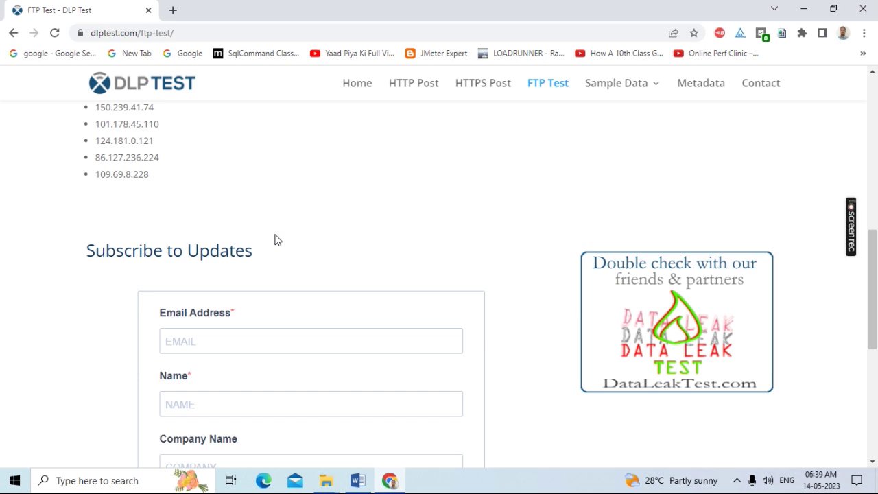
pyautogui.scroll(2, 188, 235)
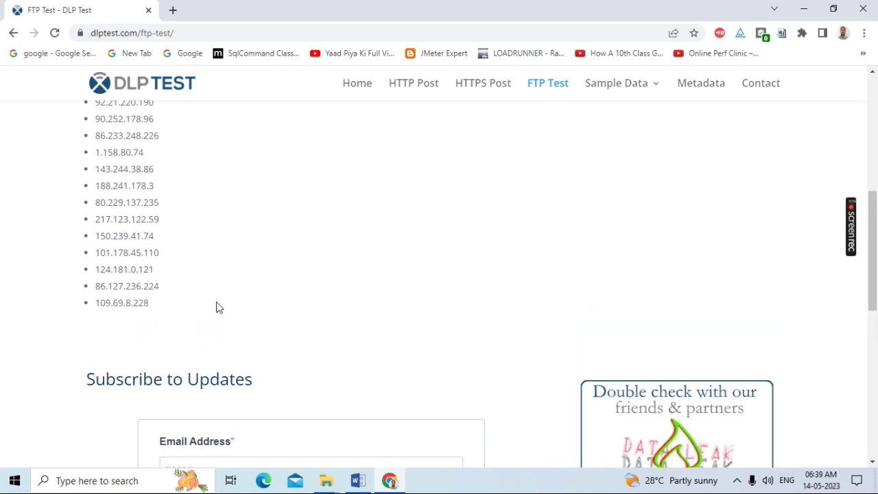
pyautogui.scroll(6, 218, 305)
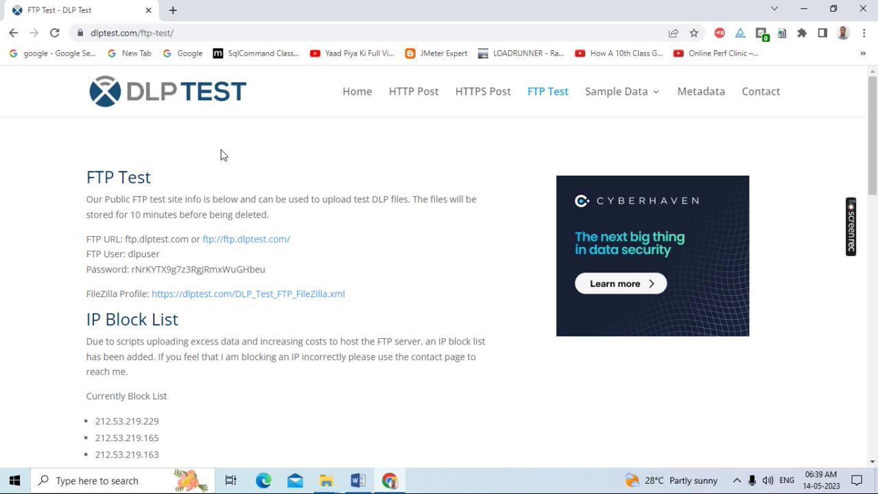
pyautogui.moveTo(327, 486)
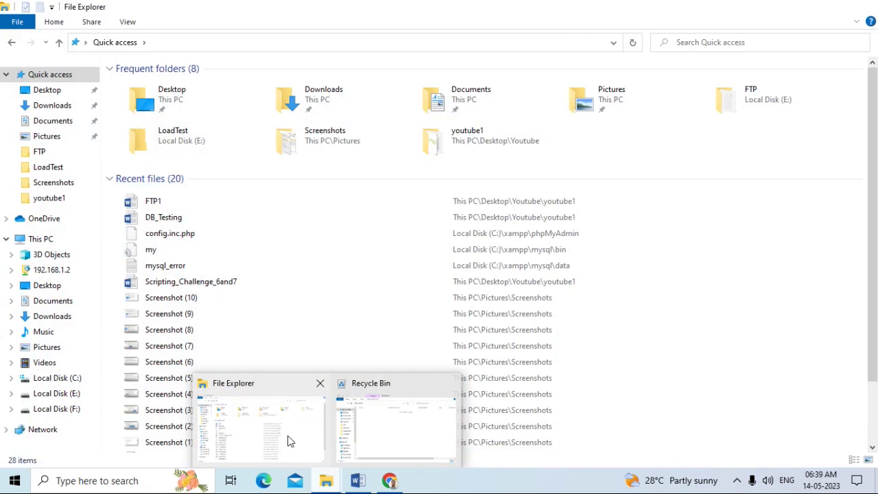
# Launch ApacheJMeter.jar from E:\apache-jmeter-5.4.1\apache-jmeter-5.4.1\bin
pyautogui.click(288, 441)
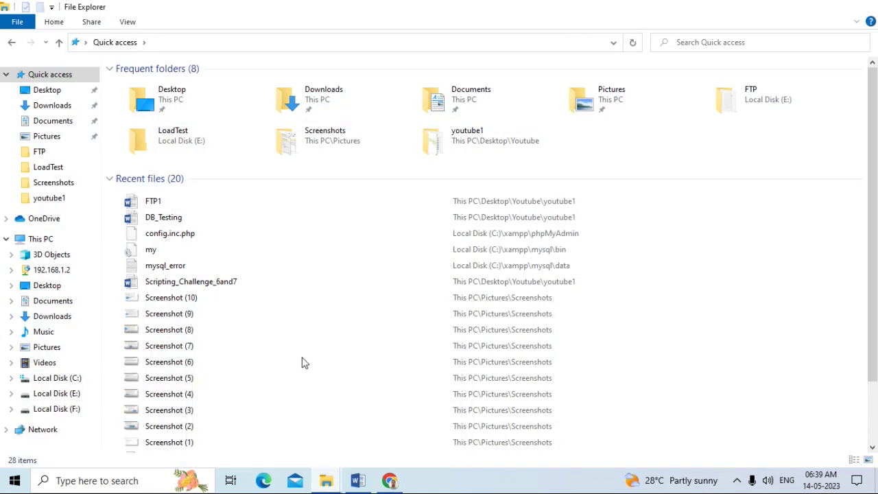
pyautogui.click(53, 393)
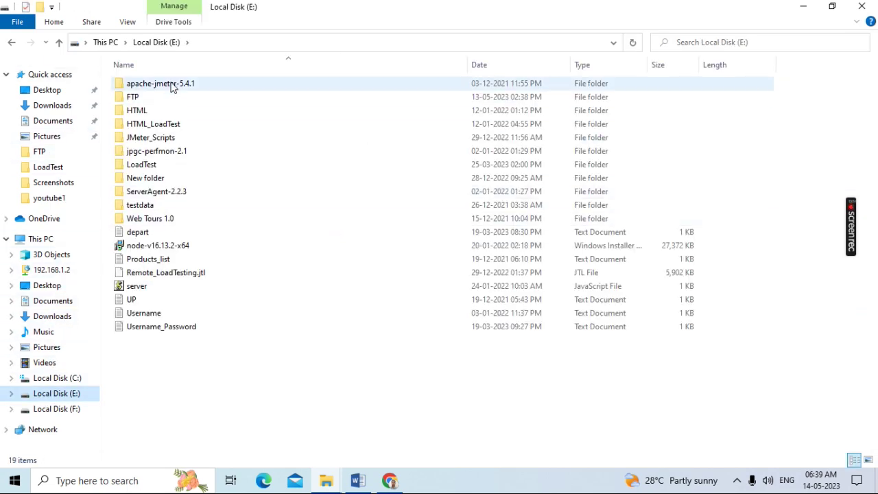
pyautogui.doubleClick(172, 86)
pyautogui.doubleClick(165, 88)
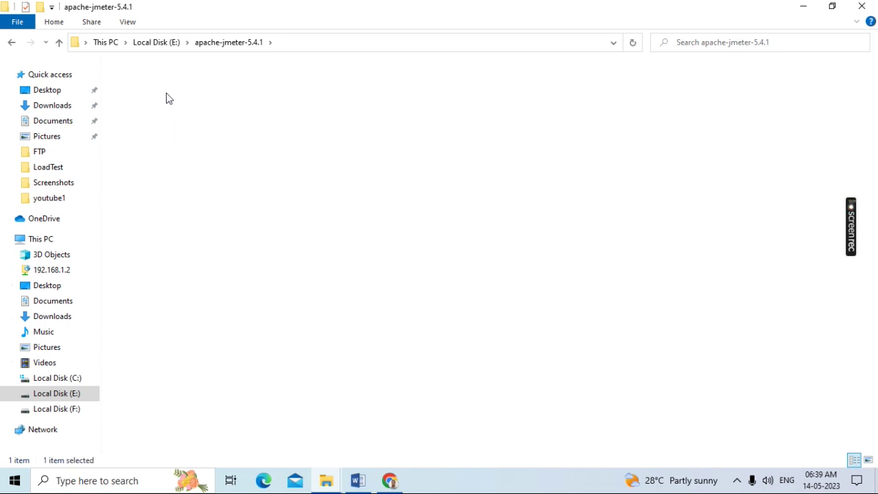
pyautogui.doubleClick(133, 97)
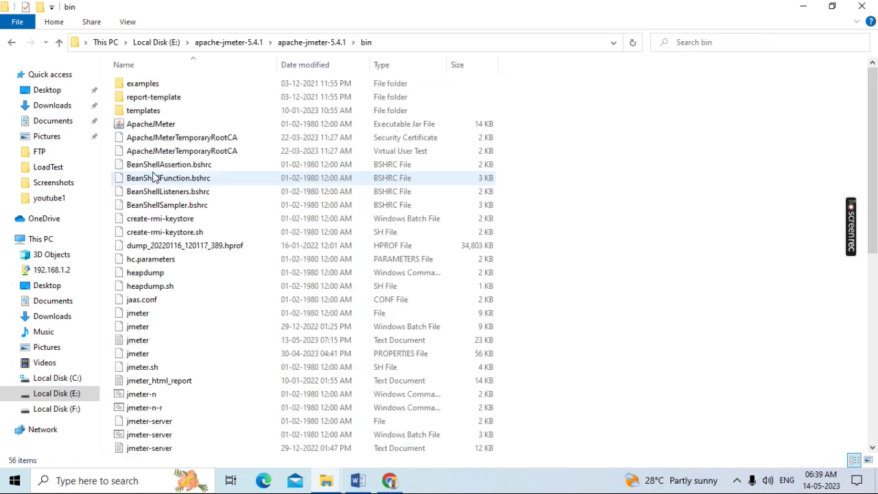
pyautogui.click(159, 125)
pyautogui.doubleClick(170, 127)
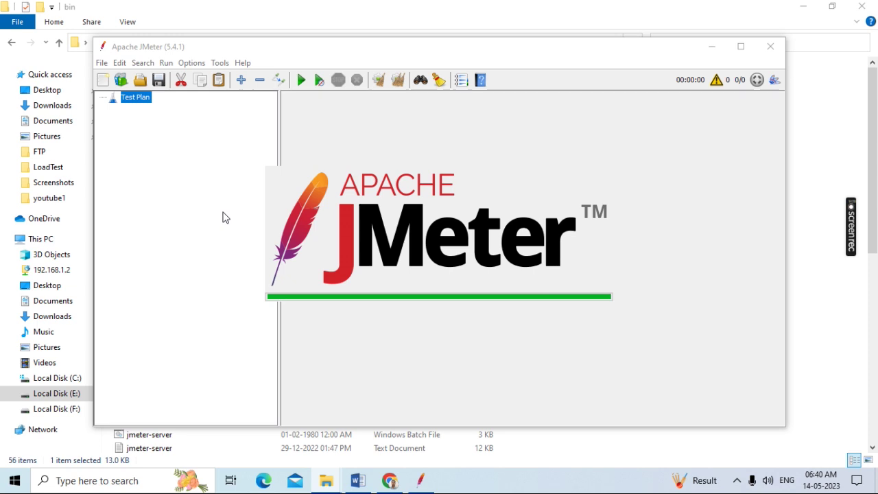
pyautogui.click(227, 459)
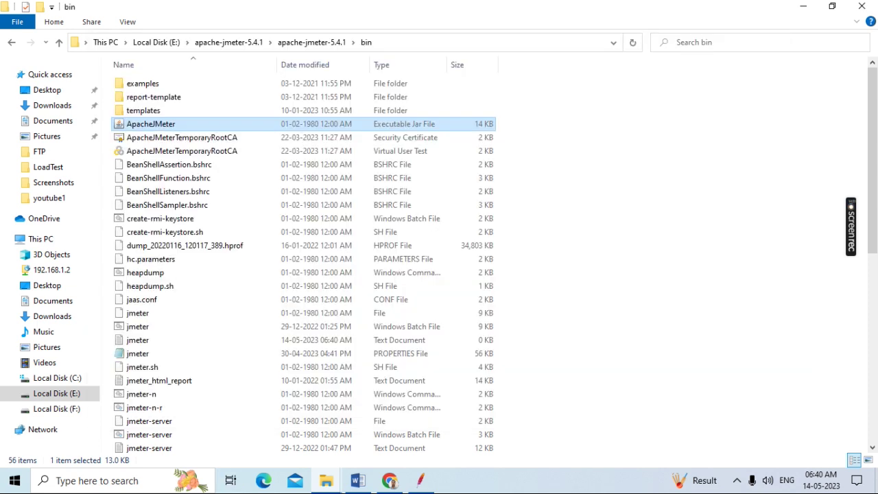
pyautogui.click(421, 484)
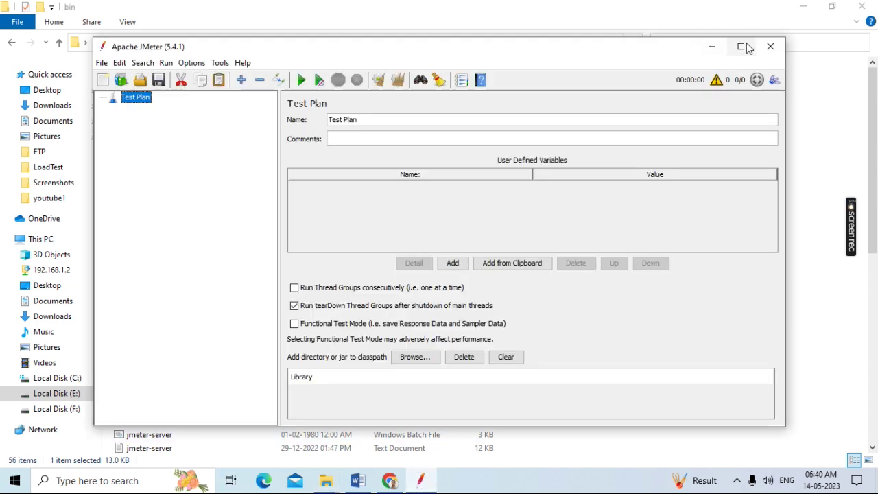
pyautogui.click(740, 43)
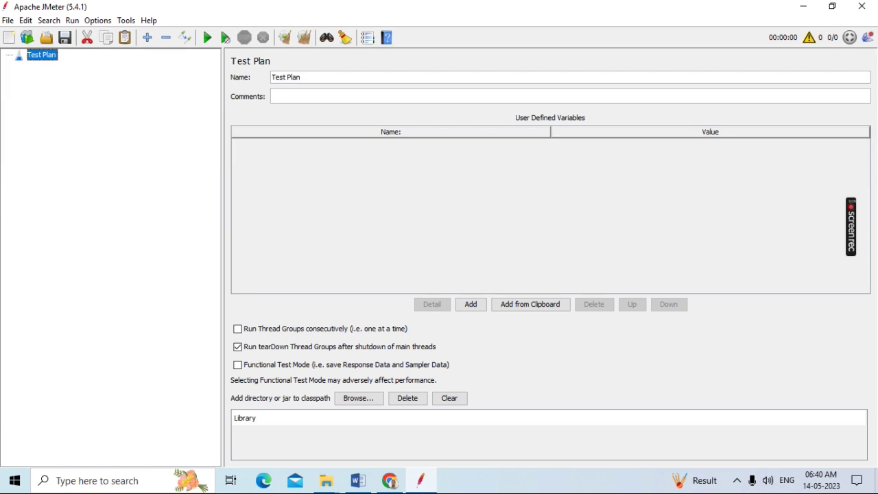
pyautogui.click(804, 7)
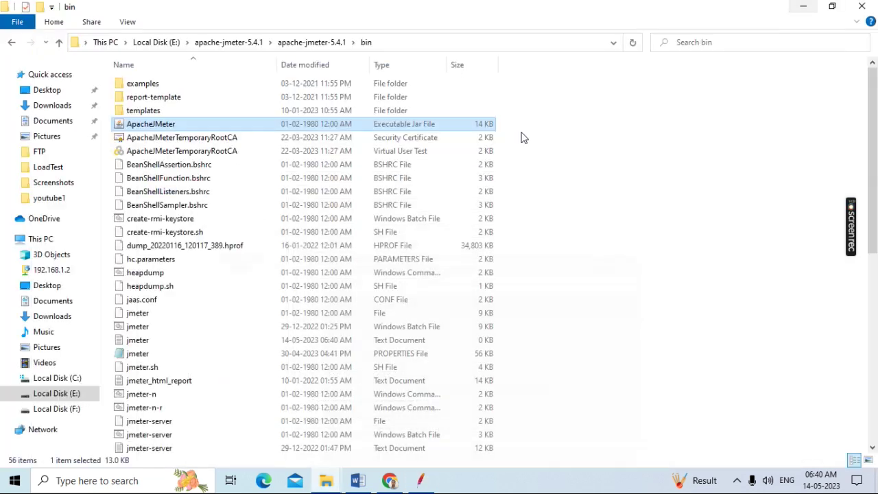
pyautogui.click(116, 484)
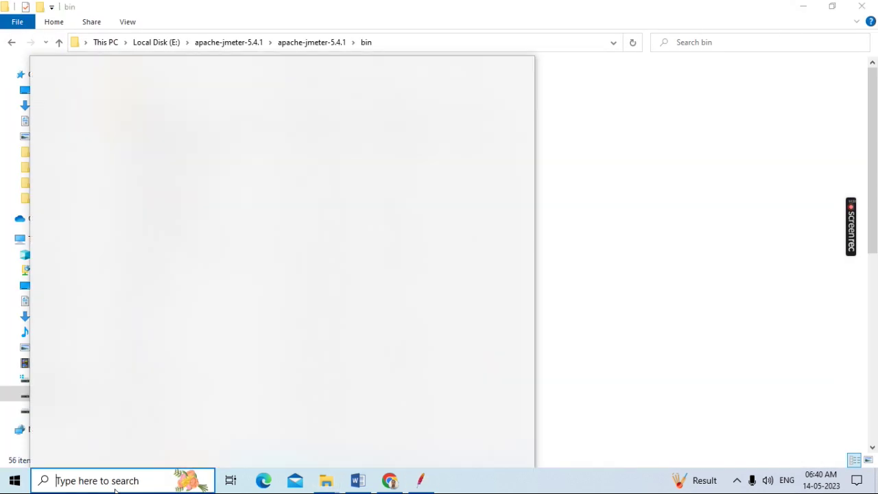
# Search Windows for 'file' to find and start the FileZilla app
pyautogui.write('zilla')
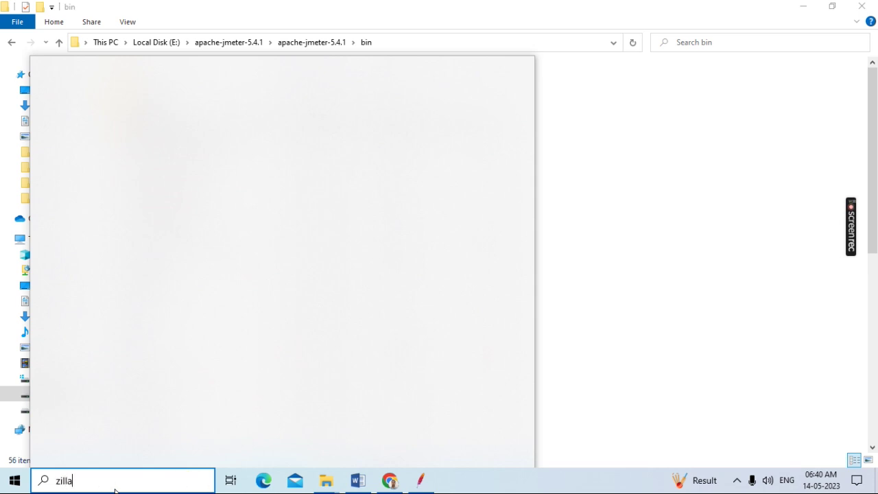
pyautogui.press('BackSpace')
pyautogui.press('BackSpace')
pyautogui.press('BackSpace')
pyautogui.press('BackSpace')
pyautogui.press('BackSpace')
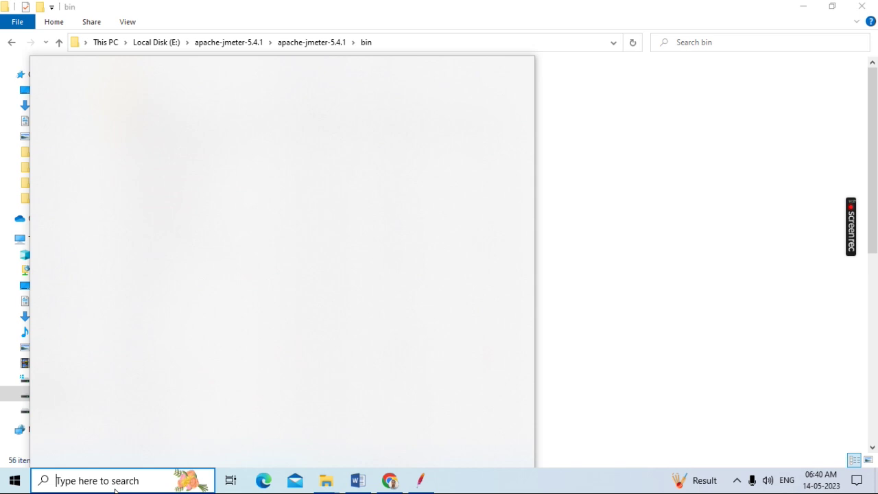
pyautogui.write('fi')
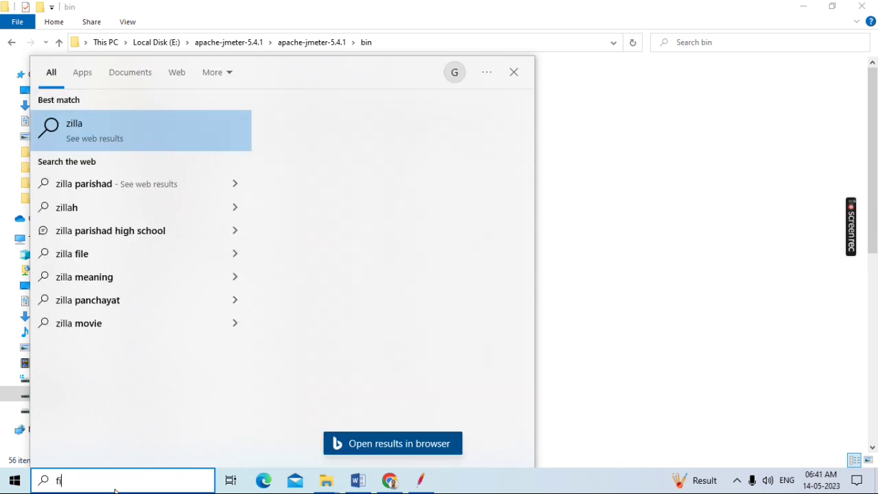
pyautogui.write('le')
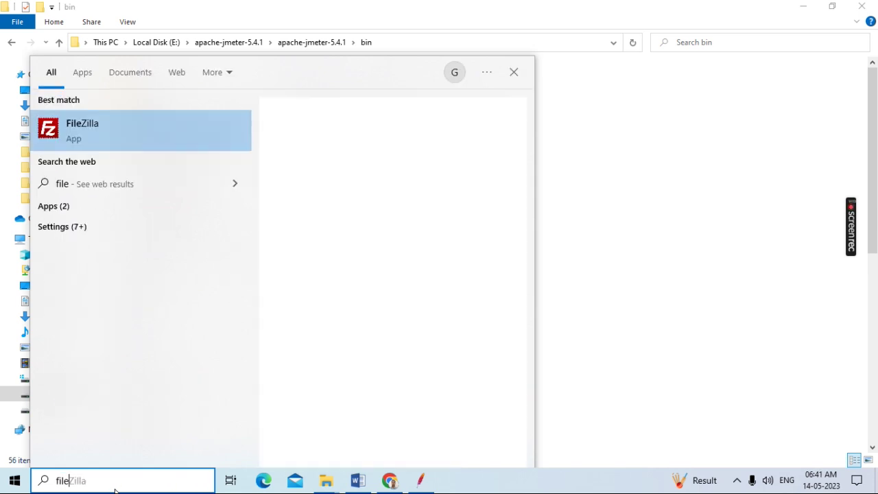
pyautogui.press('Escape')
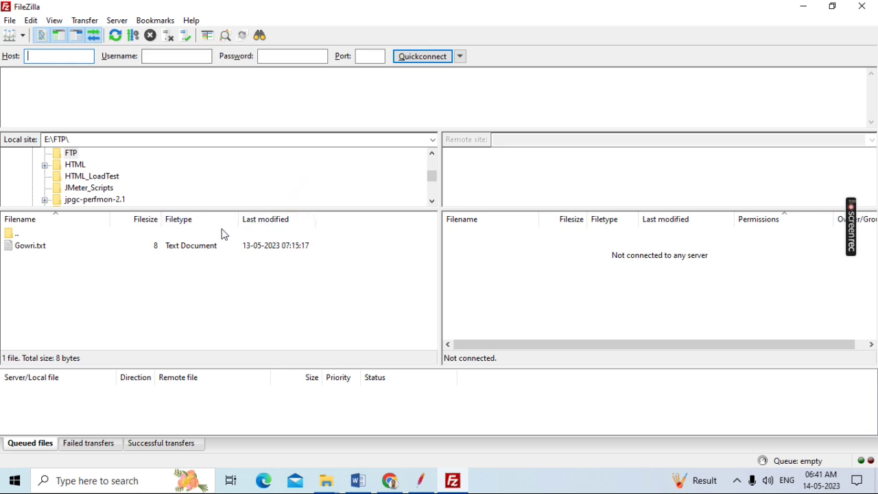
# Copy the ftp.dlptest.com host from the Word notes into FileZilla's Host field
pyautogui.click(397, 484)
pyautogui.click(505, 274)
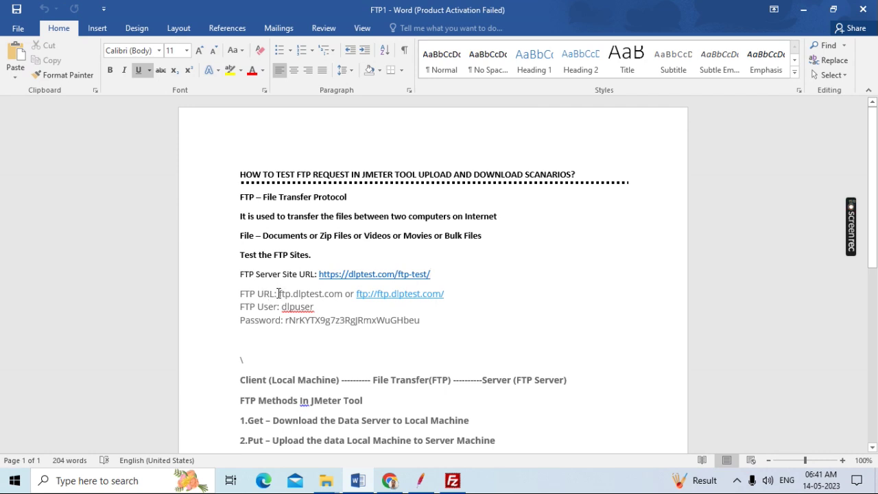
pyautogui.moveTo(279, 293); pyautogui.dragTo(343, 295)
pyautogui.hotkey('ctrl', 'c')
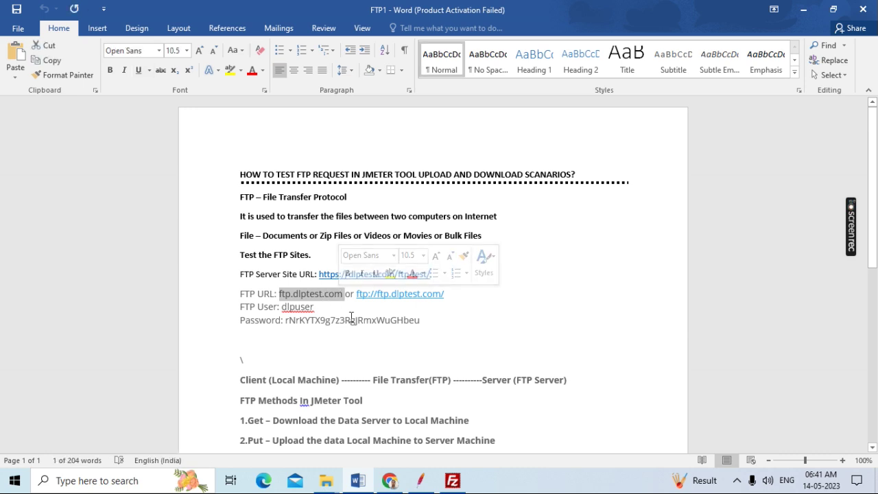
pyautogui.click(452, 481)
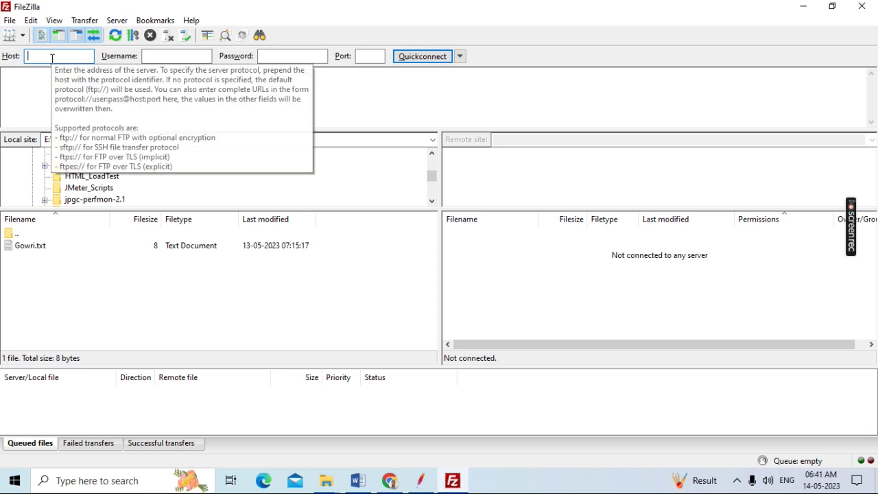
pyautogui.hotkey('ctrl', 'v')
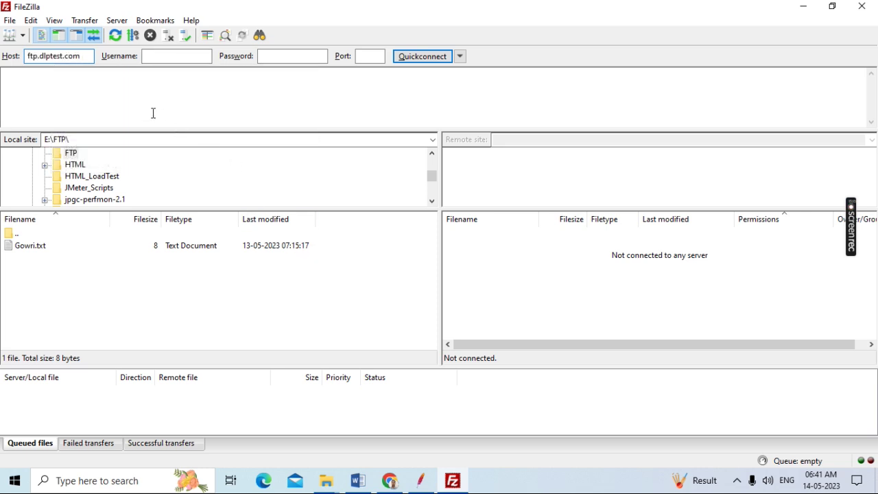
# Copy the FTP username from the notes into FileZilla's Username field
pyautogui.click(357, 480)
pyautogui.click(425, 259)
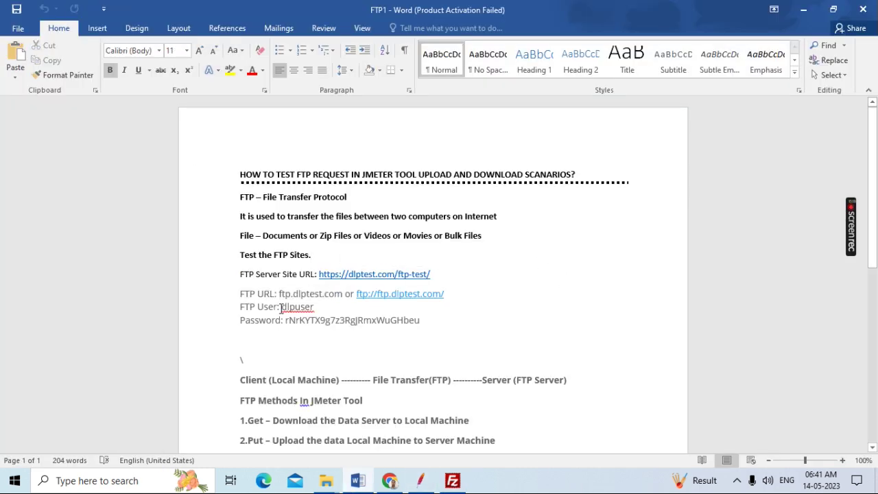
pyautogui.moveTo(282, 306); pyautogui.dragTo(315, 307)
pyautogui.hotkey('ctrl', 'c')
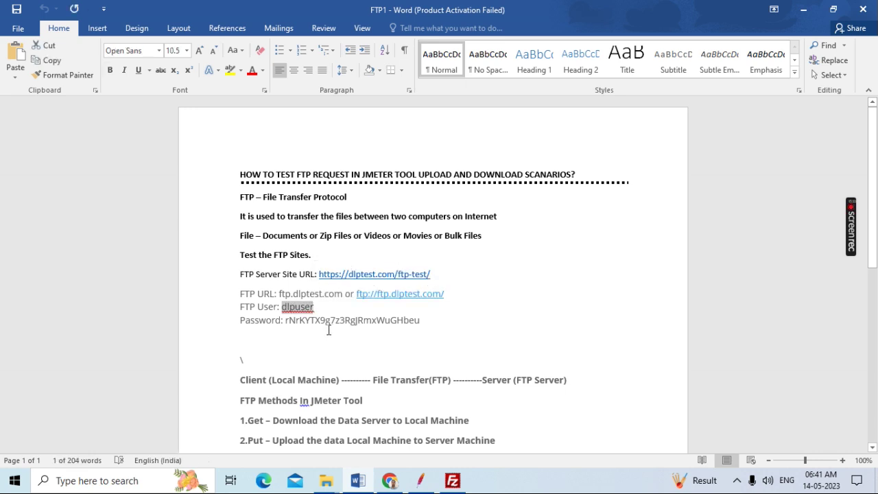
pyautogui.click(453, 480)
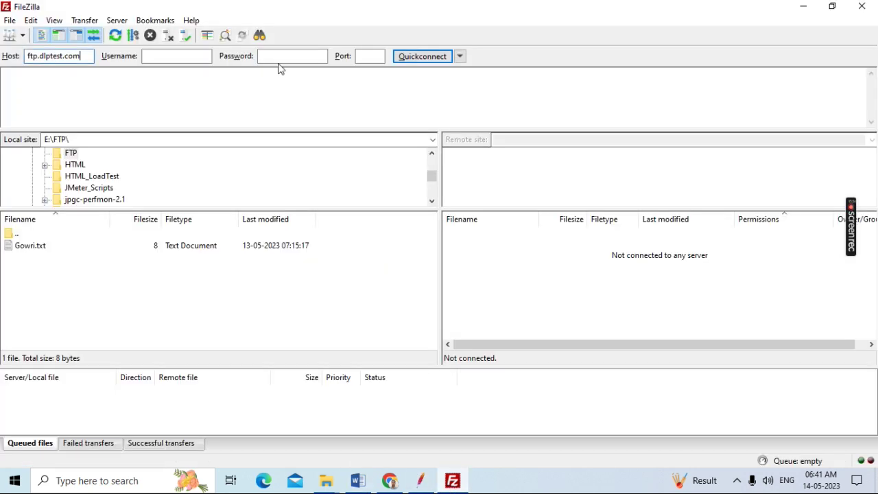
pyautogui.click(170, 54)
pyautogui.hotkey('ctrl', 'v')
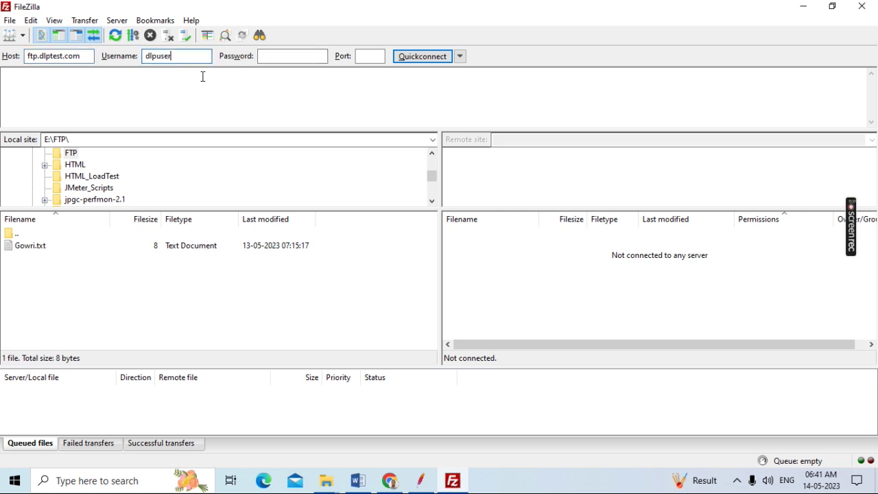
# Copy the FTP password from the notes into FileZilla's Password field
pyautogui.click(292, 57)
pyautogui.click(358, 480)
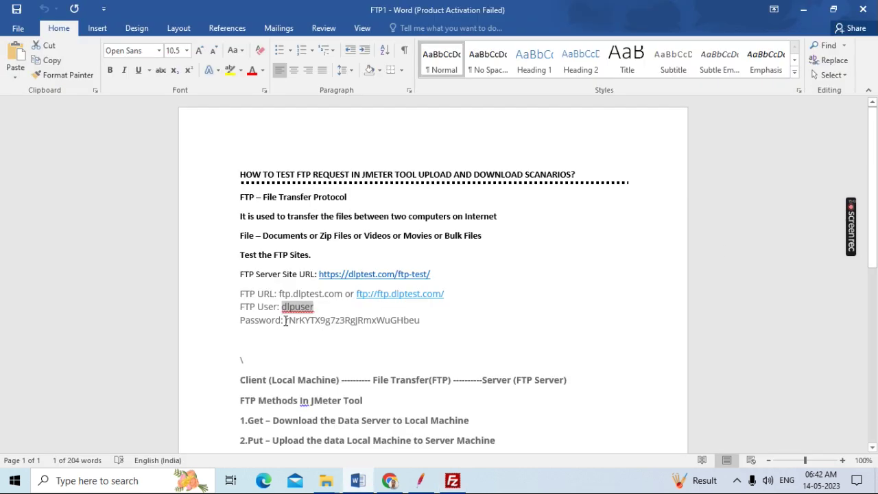
pyautogui.moveTo(287, 321); pyautogui.dragTo(419, 321)
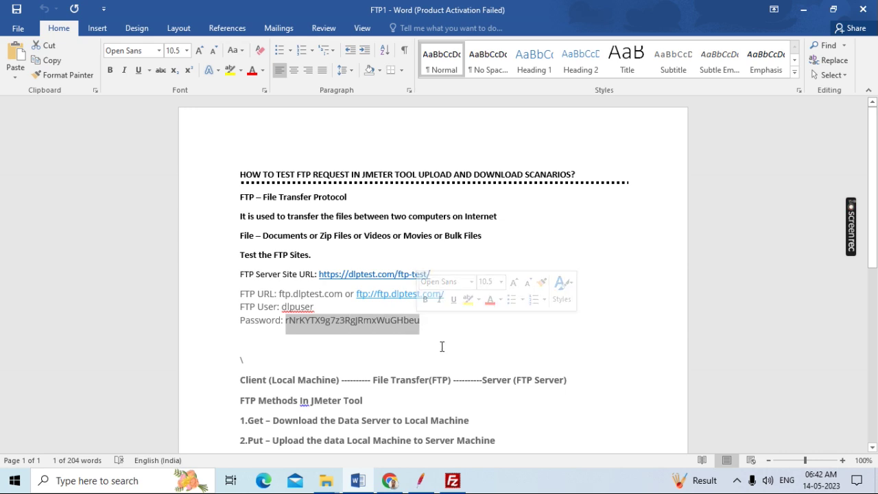
pyautogui.click(452, 481)
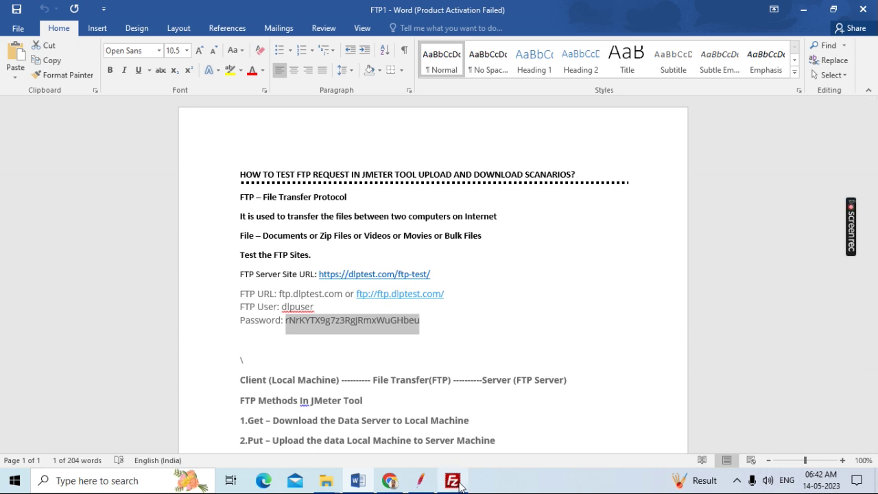
pyautogui.click(292, 56)
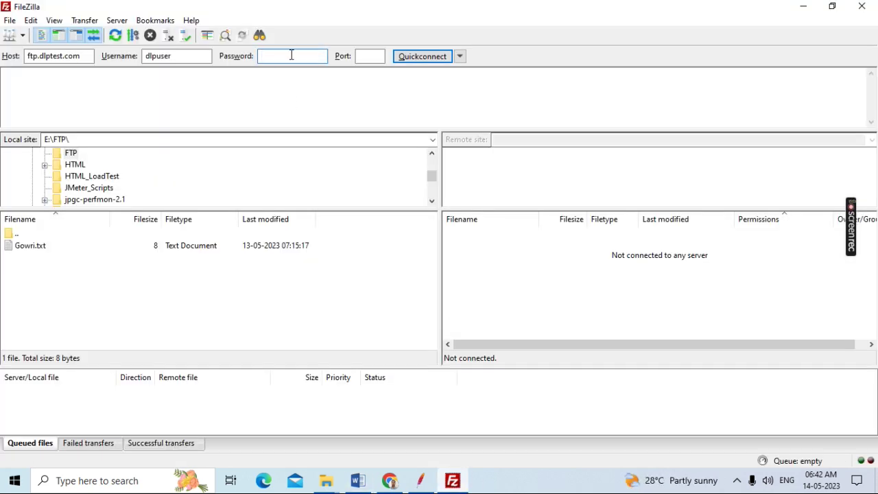
pyautogui.hotkey('ctrl', 'v')
# Connect to ftp.dlptest.com from the Site Manager's New site entry
pyautogui.click(10, 20)
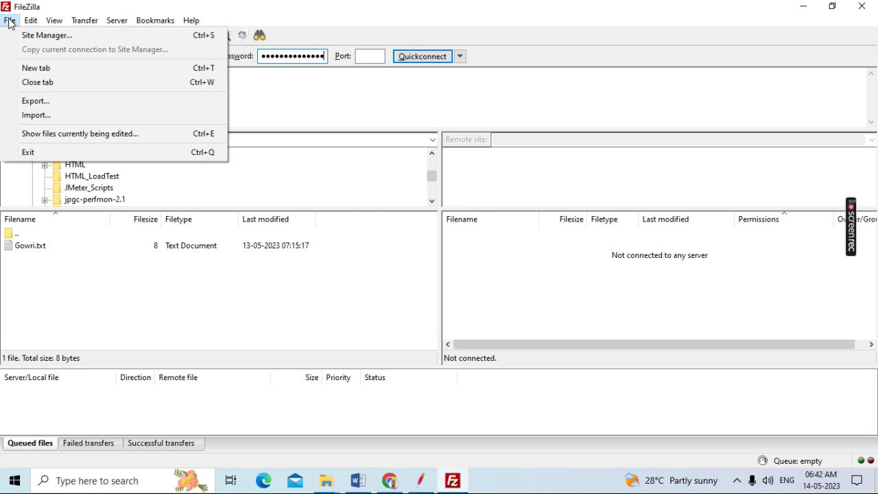
pyautogui.click(33, 37)
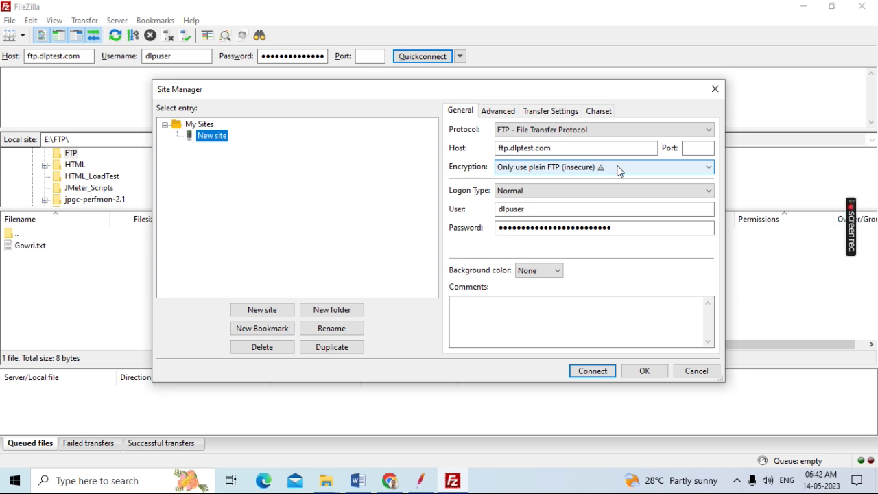
pyautogui.click(592, 371)
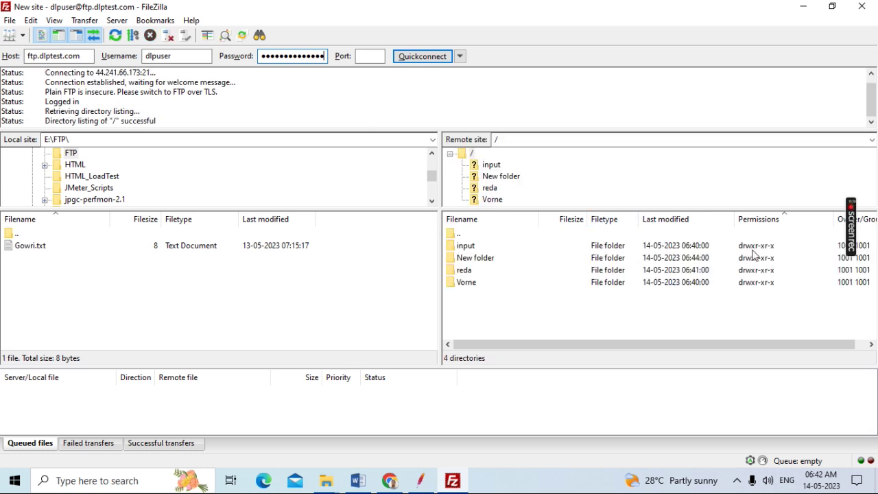
pyautogui.click(126, 291)
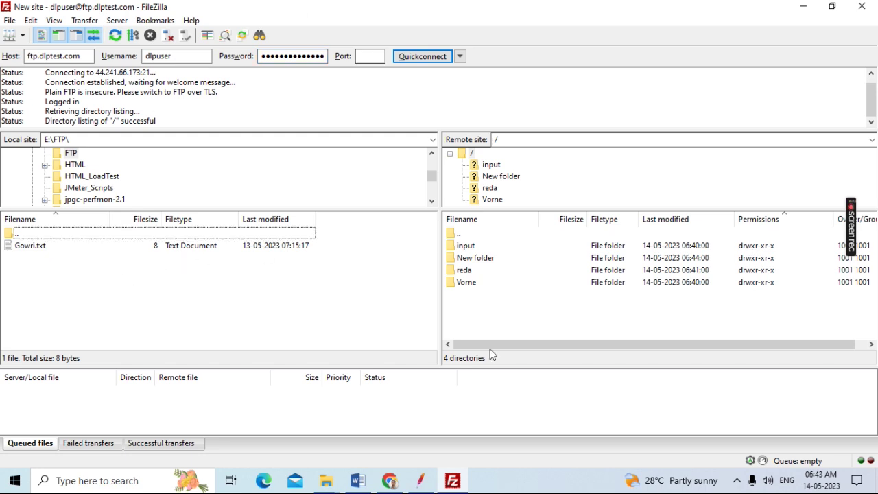
pyautogui.click(421, 480)
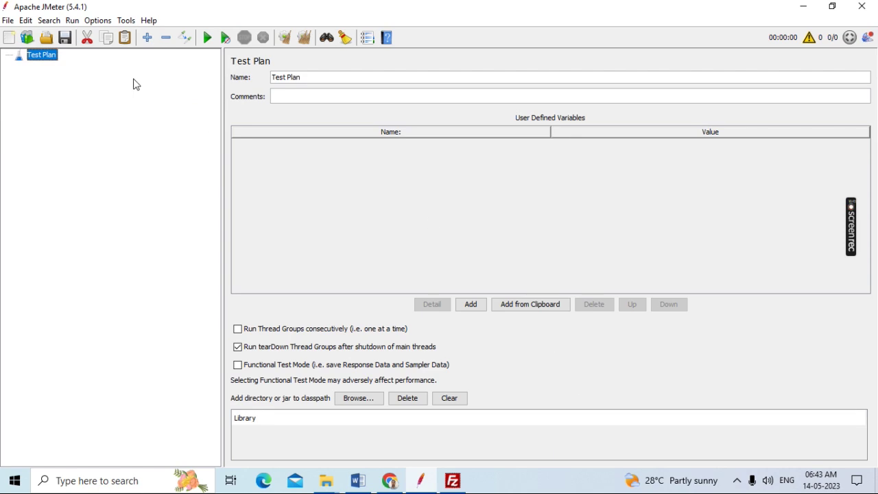
# Reopen FTP.jmx from recent files and expand its Thread Group
pyautogui.click(9, 22)
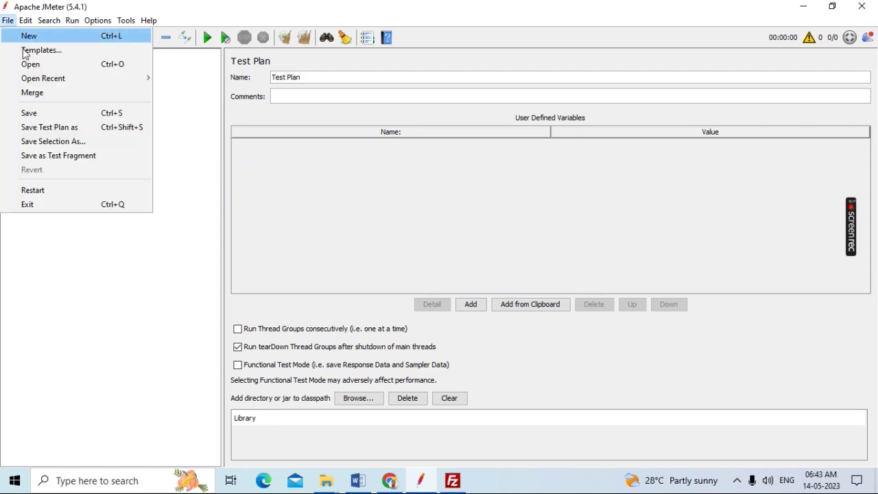
pyautogui.moveTo(133, 80)
pyautogui.click(191, 83)
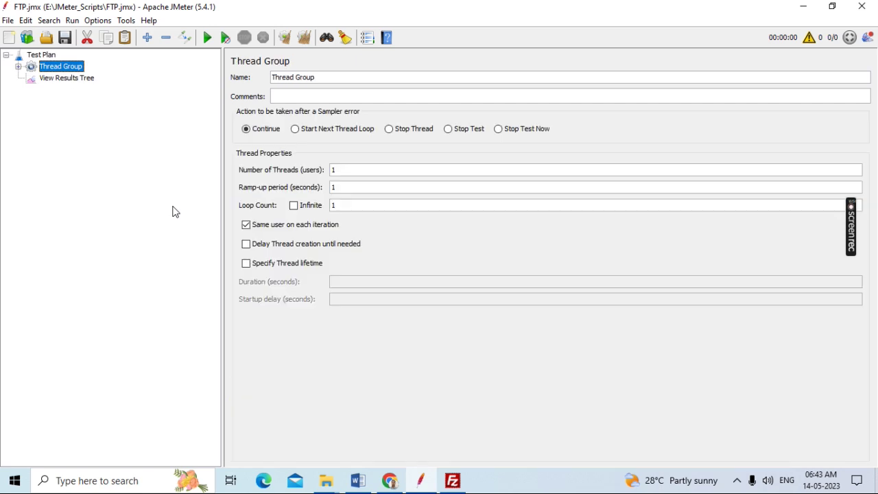
pyautogui.click(18, 67)
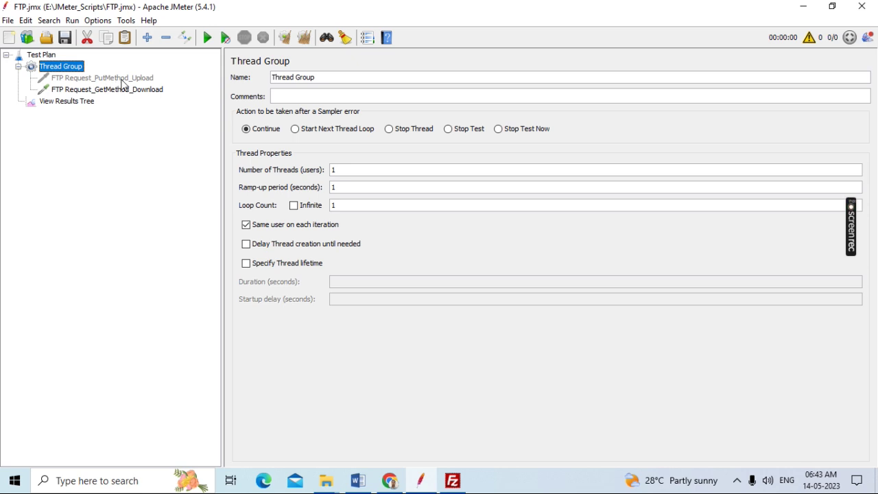
# Disable FTP Request_GetMethod_Download and select FTP Request_PutMethod_Upload
pyautogui.click(115, 91)
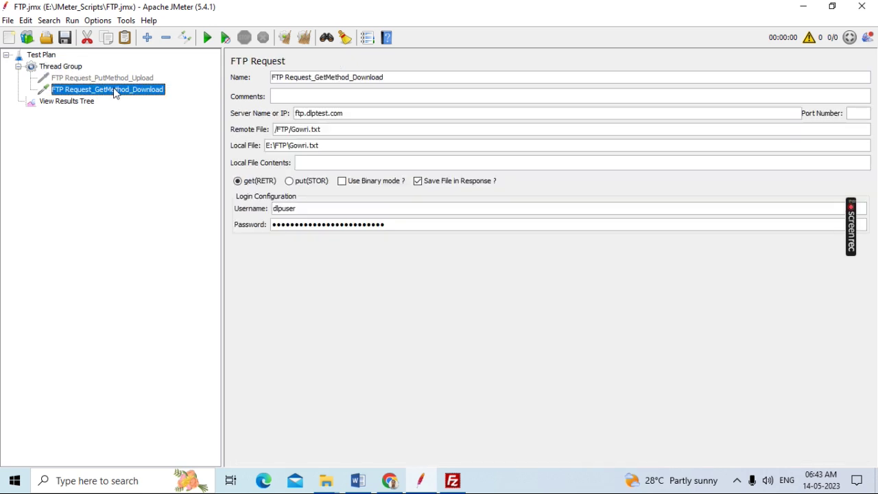
pyautogui.rightClick(115, 92)
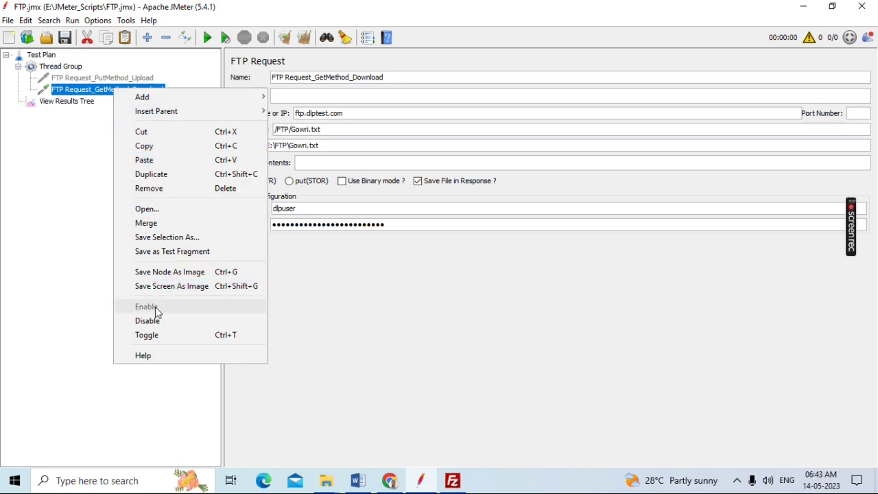
pyautogui.click(152, 321)
pyautogui.click(122, 80)
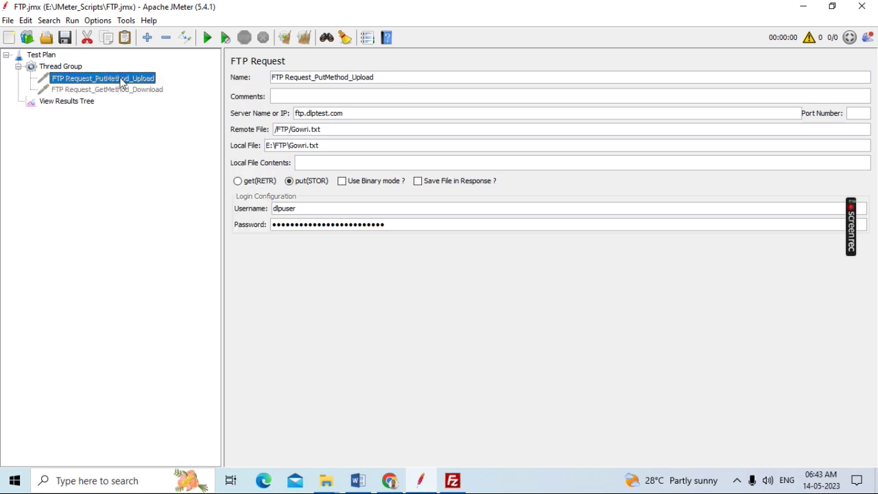
pyautogui.click(464, 487)
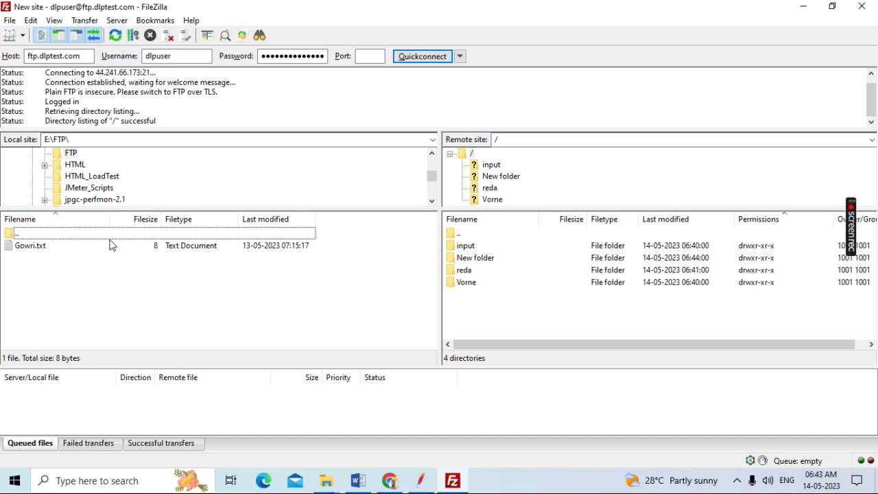
pyautogui.click(77, 140)
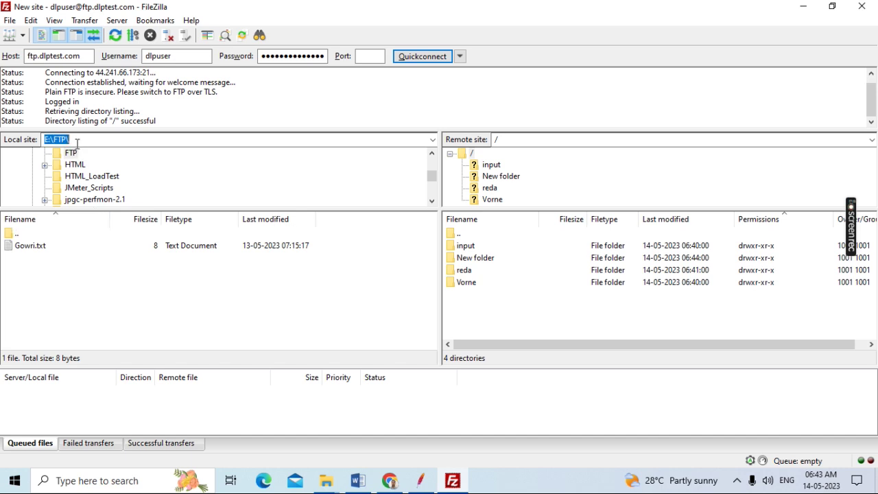
pyautogui.click(77, 140)
pyautogui.click(330, 480)
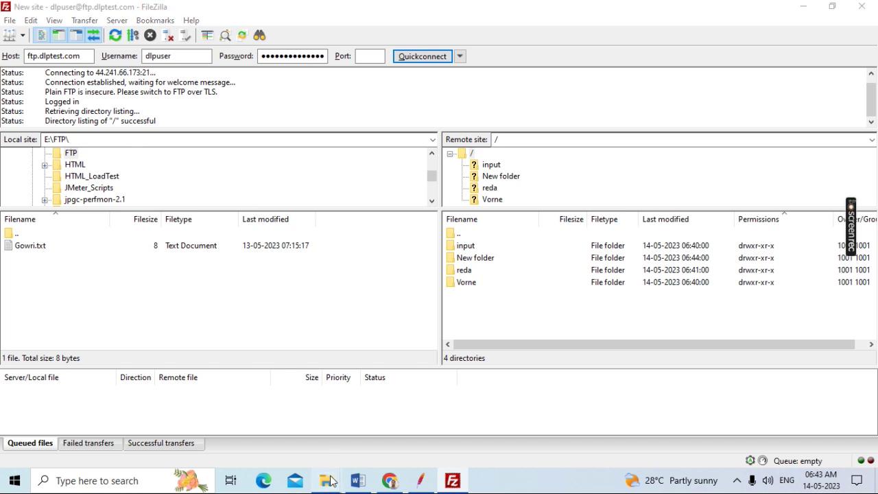
# Open E:\FTP\Gowri.txt in Notepad through File Explorer
pyautogui.click(269, 420)
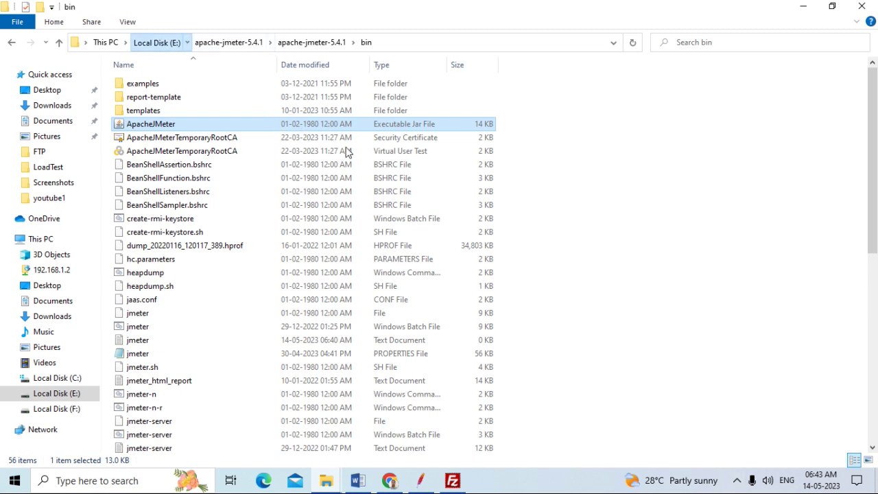
pyautogui.click(156, 42)
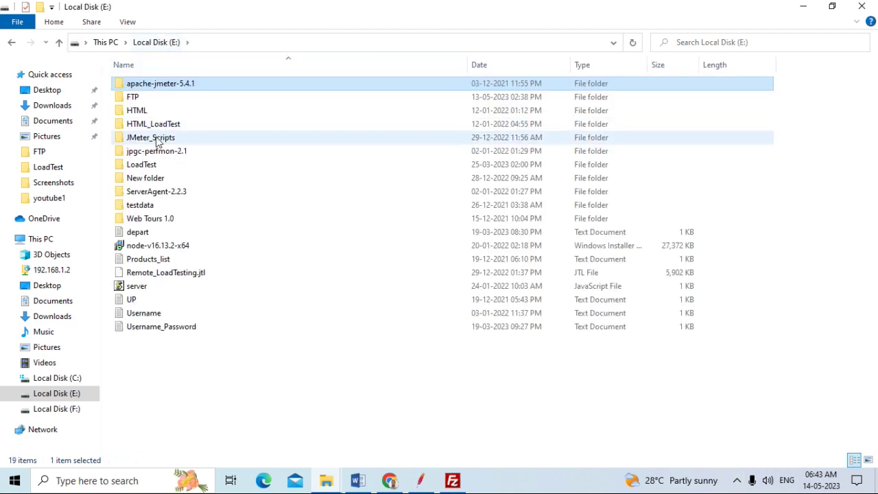
pyautogui.doubleClick(137, 97)
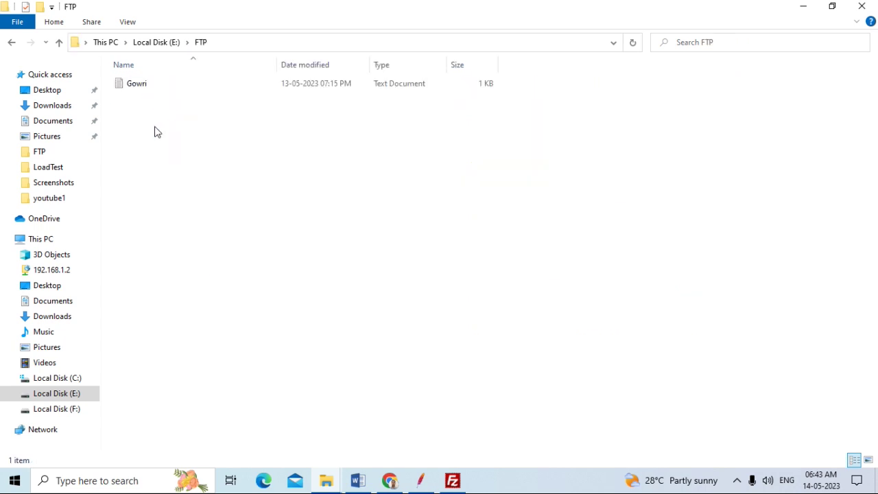
pyautogui.doubleClick(156, 83)
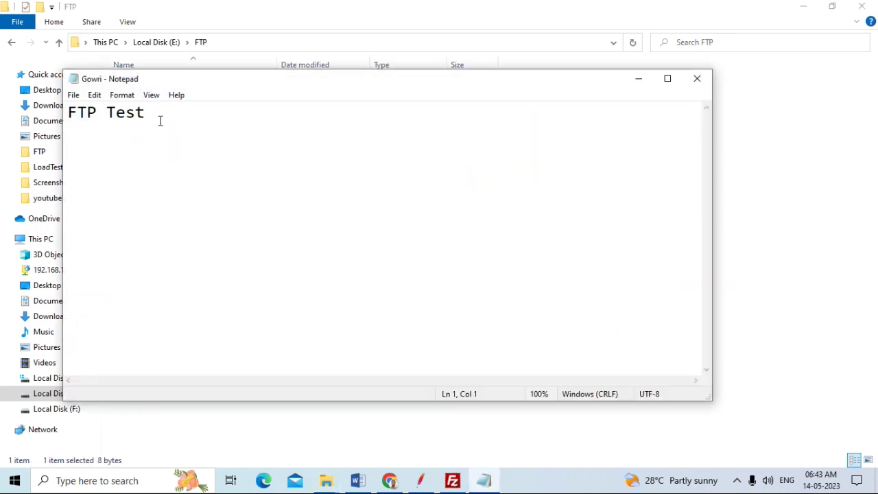
# Change Gowri.txt to 'FTP Test 1' plus upload and download success lines
pyautogui.click(190, 133)
pyautogui.press('Return')
pyautogui.press('BackSpace')
pyautogui.press('BackSpace')
pyautogui.write('1  Tes')
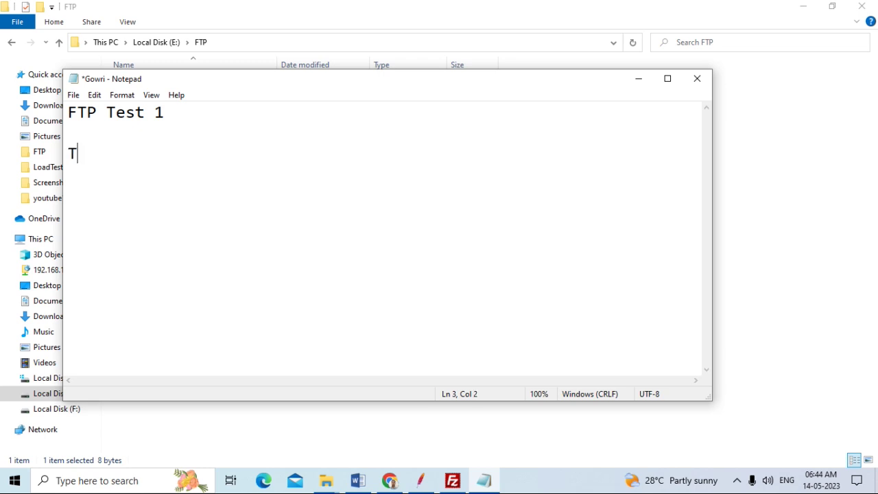
pyautogui.press('BackSpace')
pyautogui.write('est is Successfull for')
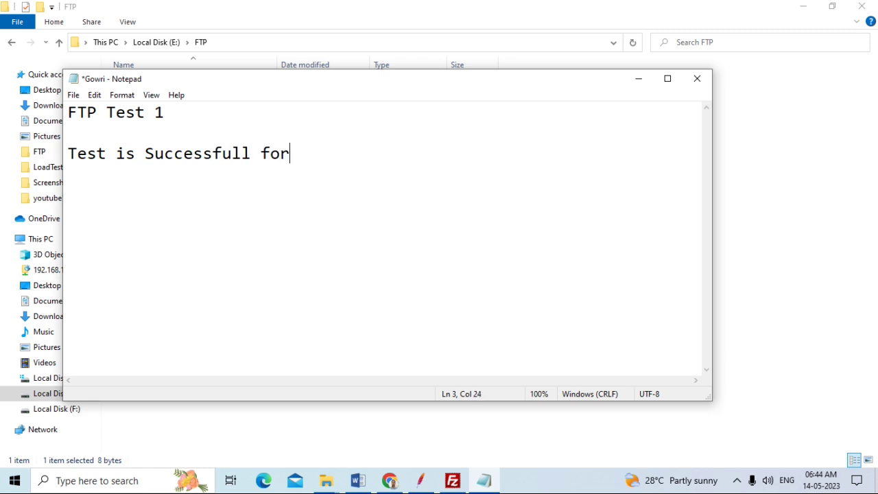
pyautogui.write(' upload')
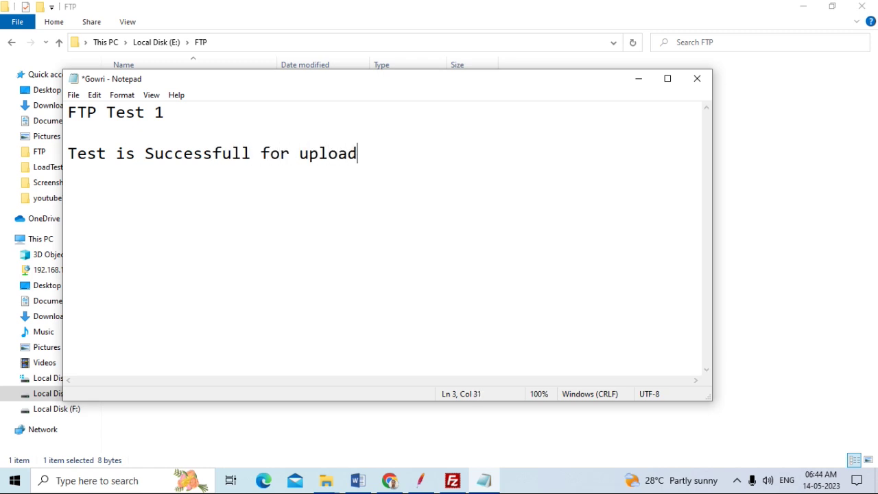
pyautogui.press('Return')
pyautogui.press('Return')
pyautogui.write('Test is ')
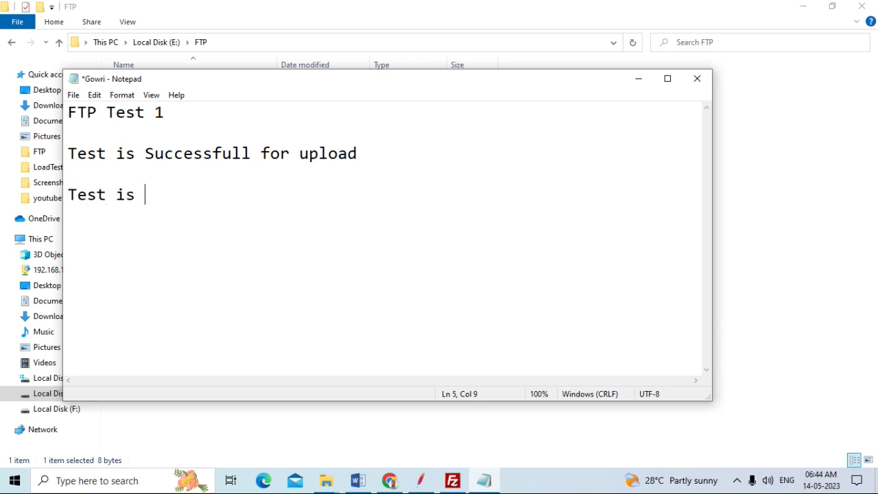
pyautogui.write('Successfull f')
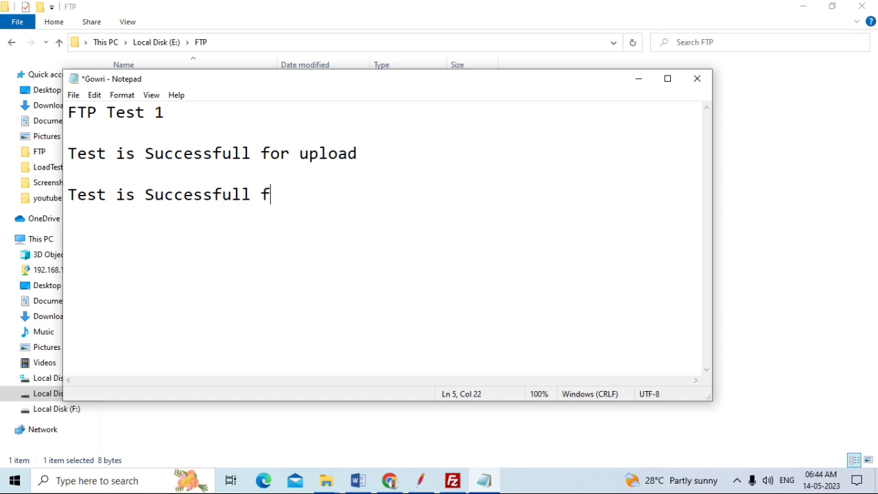
pyautogui.write('or Download')
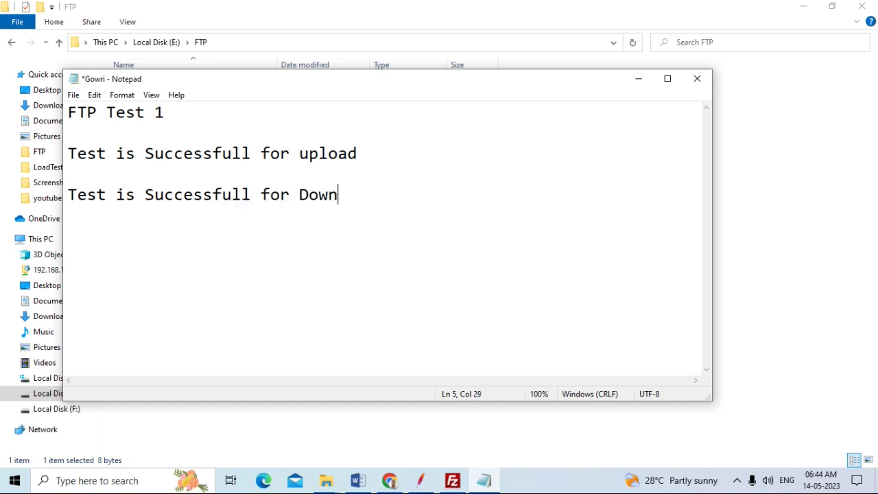
pyautogui.press('Return')
pyautogui.press('Return')
# Save the edited Gowri.txt from Notepad's File menu
pyautogui.click(71, 98)
pyautogui.click(105, 152)
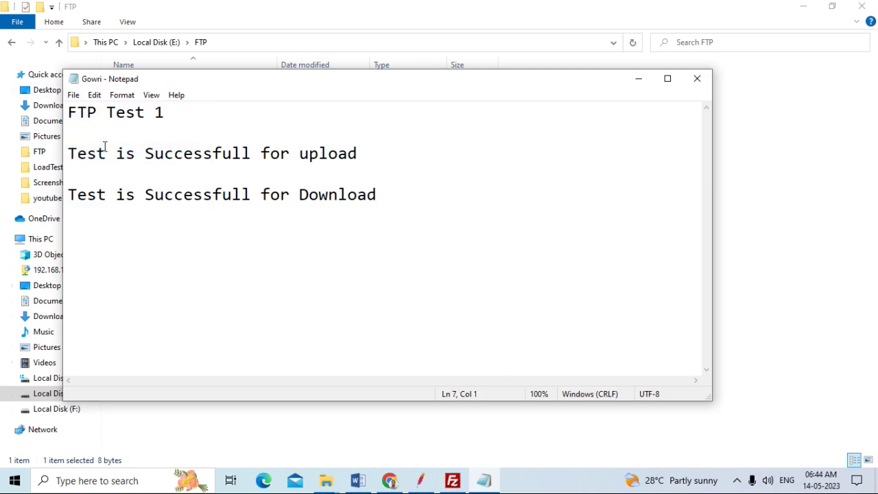
pyautogui.click(73, 99)
pyautogui.click(92, 152)
pyautogui.click(75, 98)
pyautogui.click(97, 152)
pyautogui.click(77, 99)
pyautogui.click(94, 152)
pyautogui.click(74, 97)
pyautogui.click(94, 152)
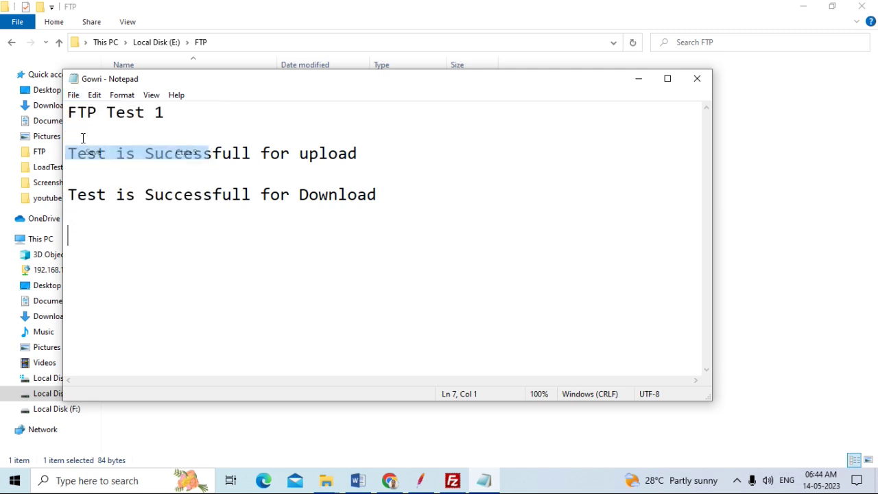
pyautogui.click(75, 97)
pyautogui.click(93, 152)
pyautogui.click(74, 96)
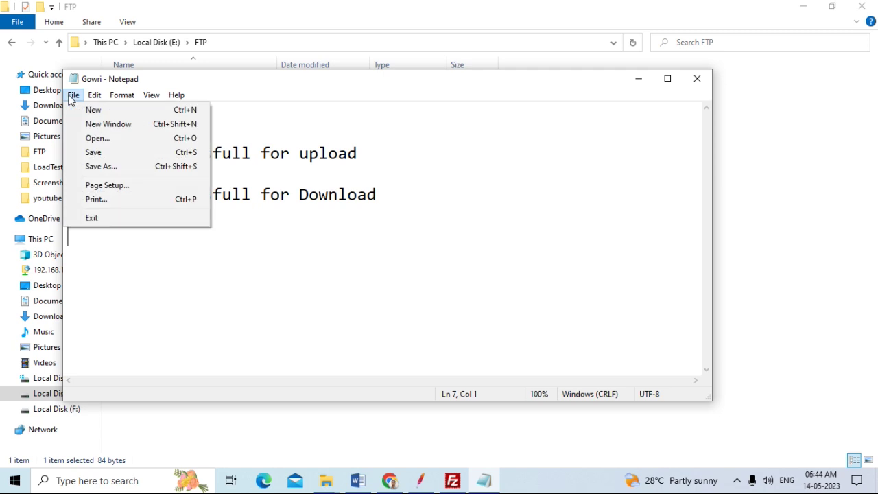
pyautogui.click(107, 157)
pyautogui.click(74, 94)
pyautogui.click(94, 153)
pyautogui.click(74, 97)
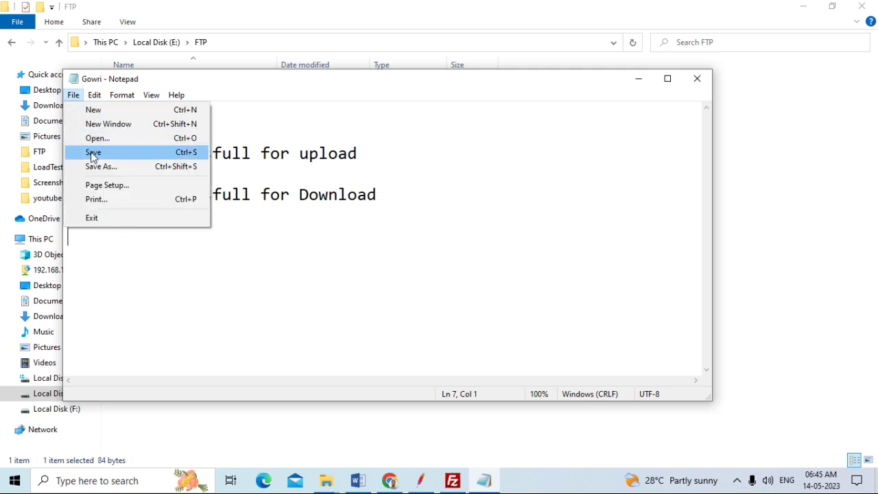
pyautogui.click(93, 153)
pyautogui.click(73, 95)
pyautogui.click(88, 151)
# Close Notepad, leaving the E:\FTP folder showing in File Explorer
pyautogui.click(468, 187)
pyautogui.click(697, 81)
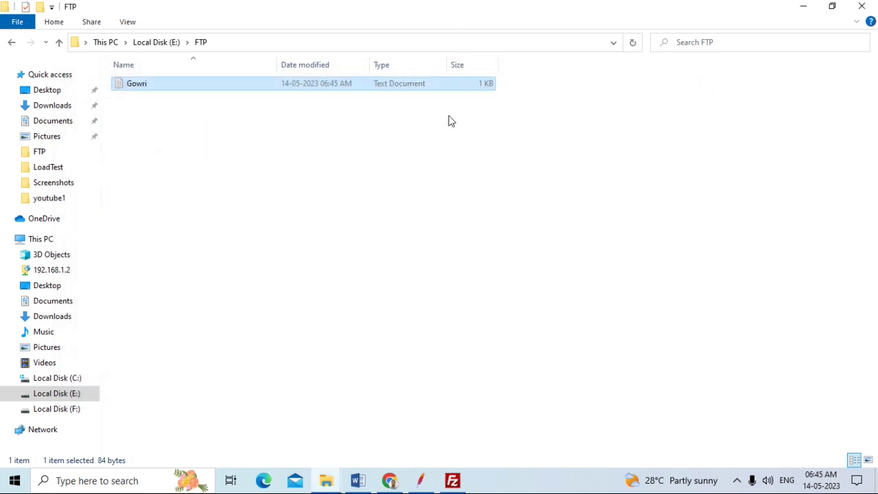
pyautogui.click(401, 182)
pyautogui.moveTo(453, 482)
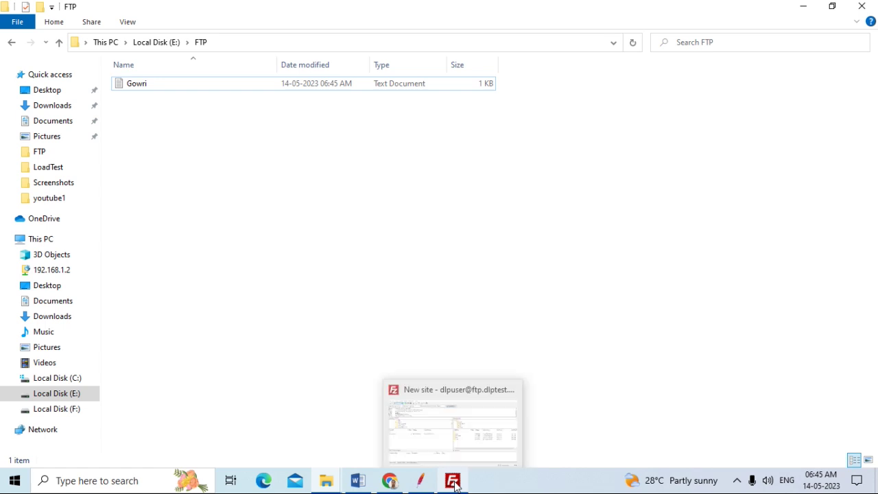
# Check in Explorer's address bar that the folder path is E:\FTP, then return to FileZilla
pyautogui.click(227, 41)
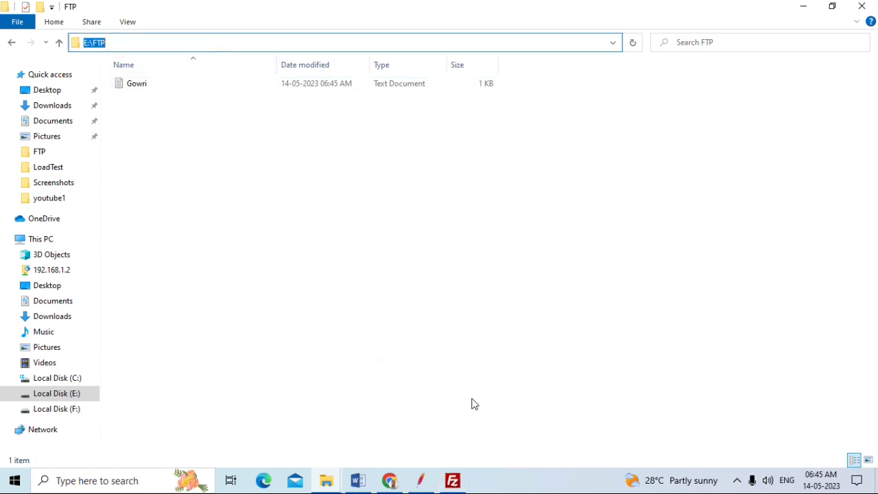
pyautogui.click(453, 482)
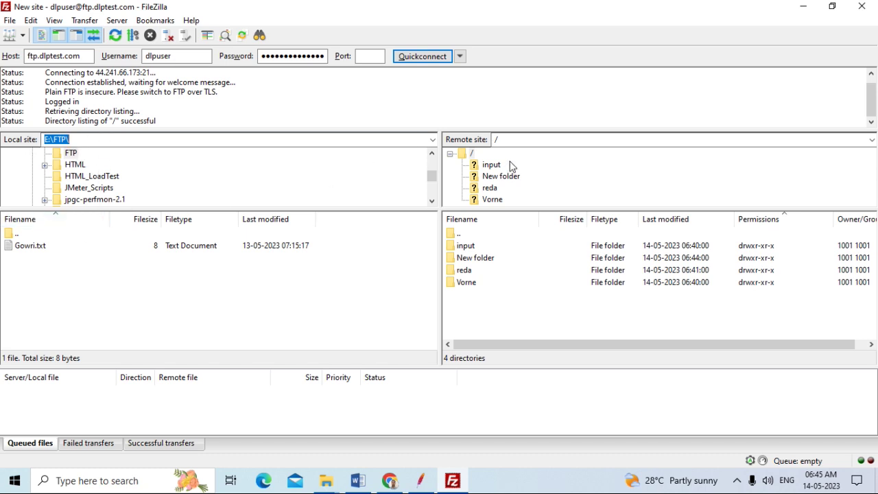
# Create a /FTP directory at the ftp.dlptest.com root and open it to show it is empty
pyautogui.click(473, 154)
pyautogui.rightClick(473, 155)
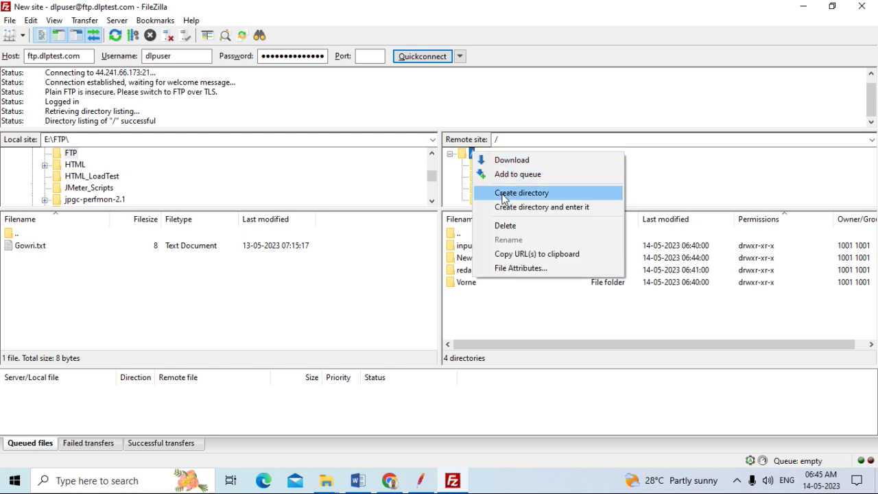
pyautogui.click(525, 193)
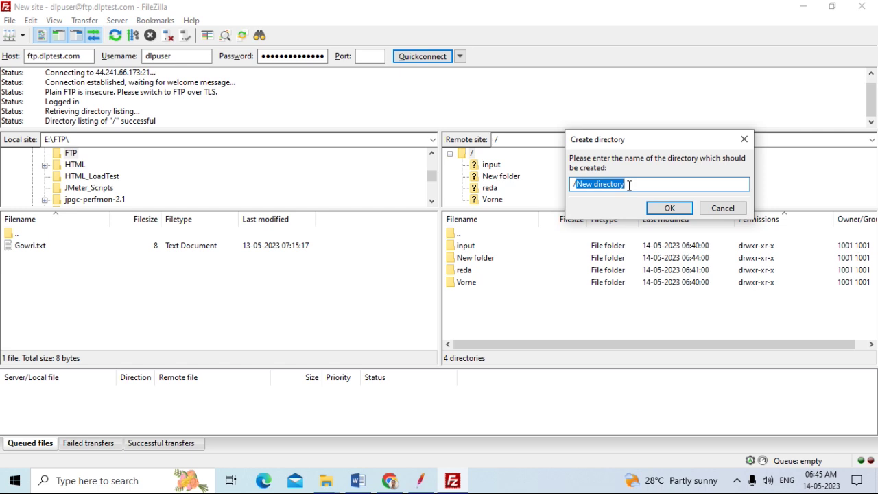
pyautogui.press('BackSpace')
pyautogui.write('FTP')
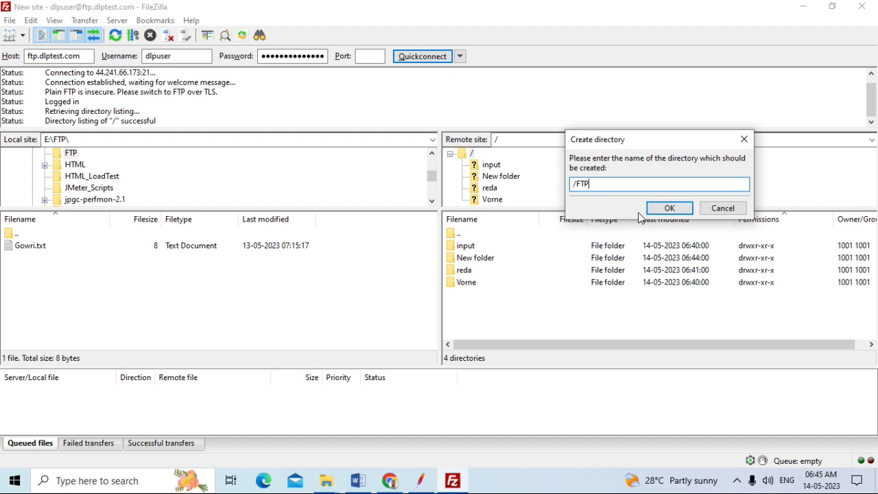
pyautogui.click(669, 209)
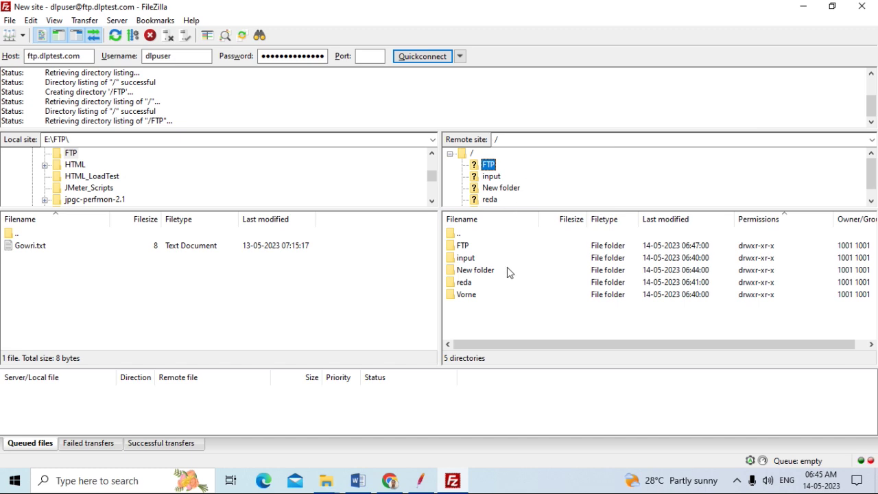
pyautogui.doubleClick(463, 246)
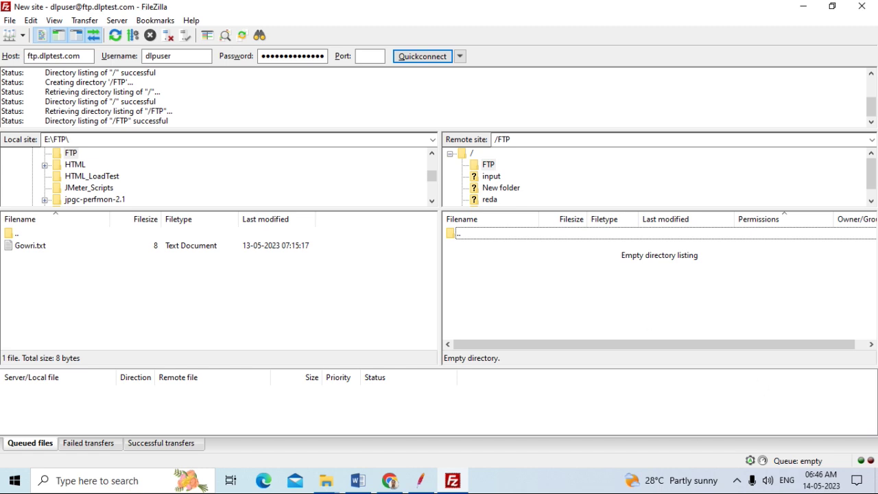
# Upload local Gowri.txt to the server's /FTP folder, where it appears at 84 bytes
pyautogui.click(26, 252)
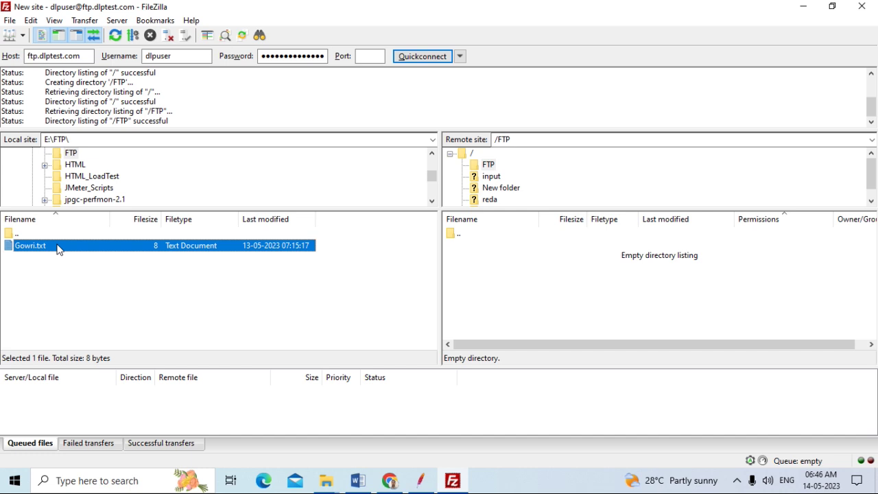
pyautogui.rightClick(59, 250)
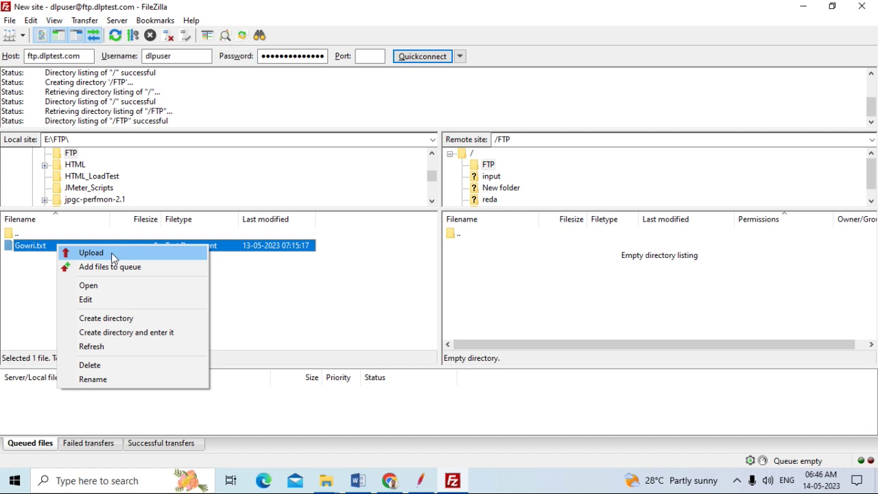
pyautogui.click(91, 252)
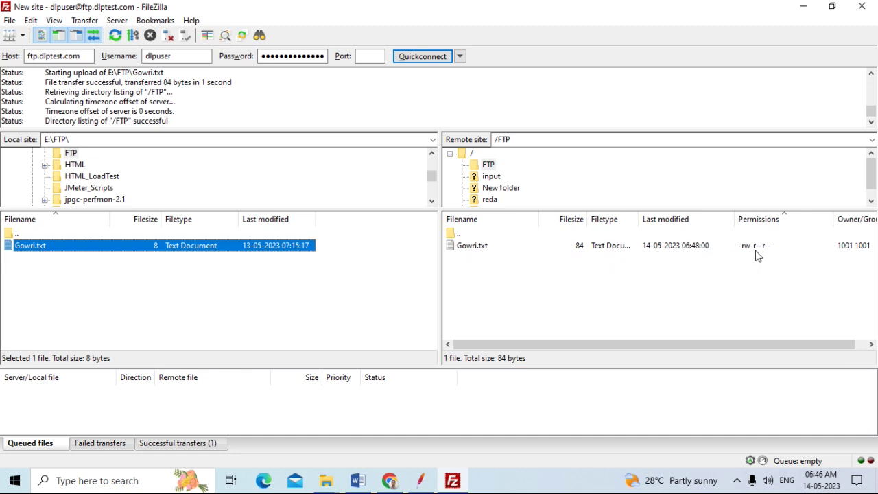
pyautogui.click(493, 254)
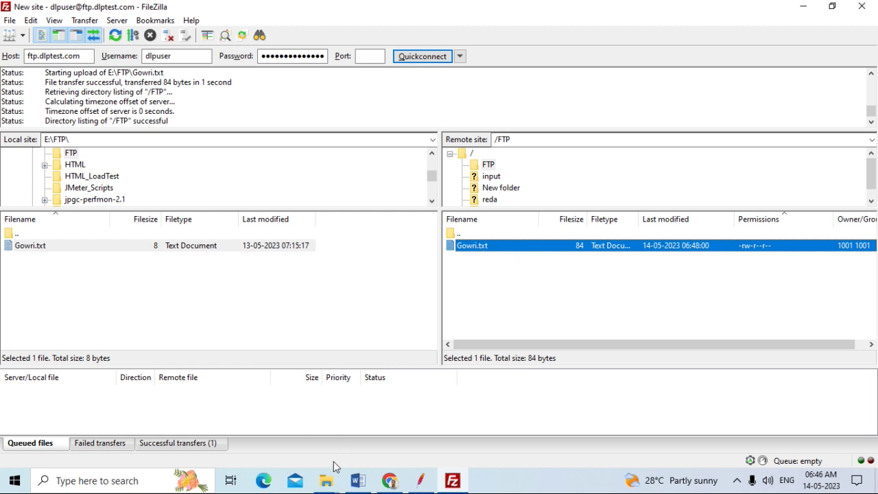
# Delete the local Gowri file from E:\FTP in File Explorer, then go back to FileZilla
pyautogui.moveTo(329, 485)
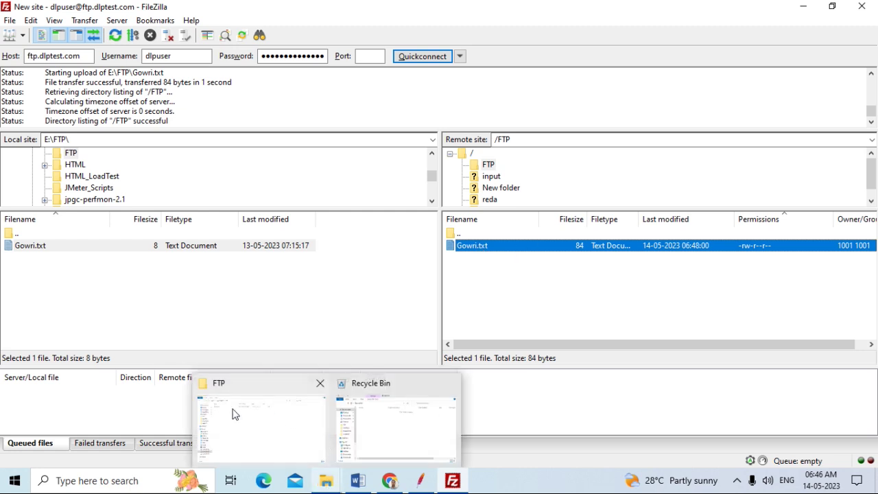
pyautogui.click(267, 427)
pyautogui.click(144, 87)
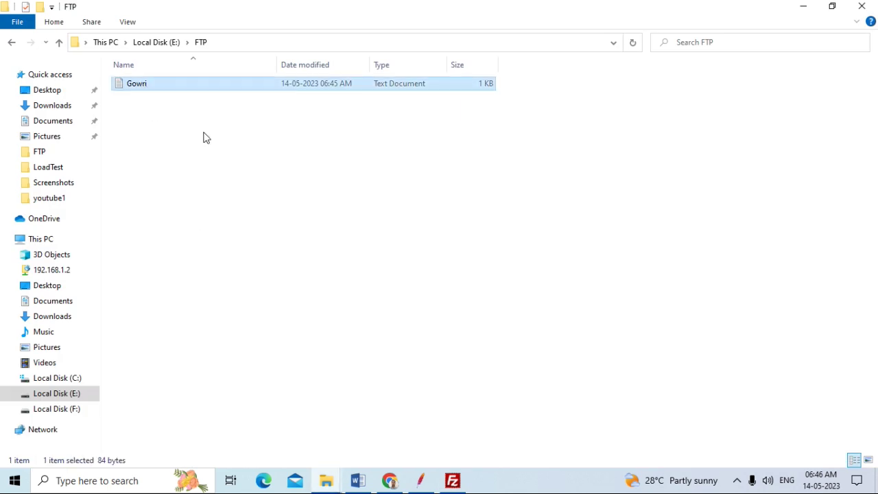
pyautogui.press('Delete')
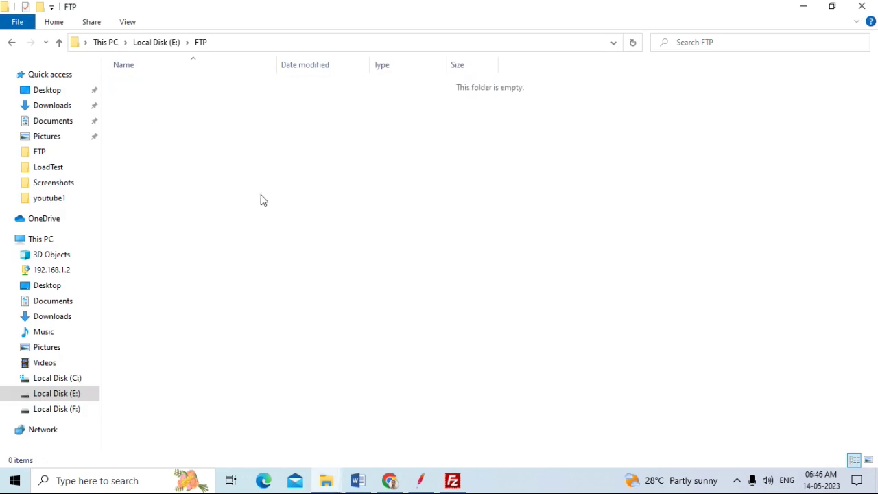
pyautogui.click(453, 489)
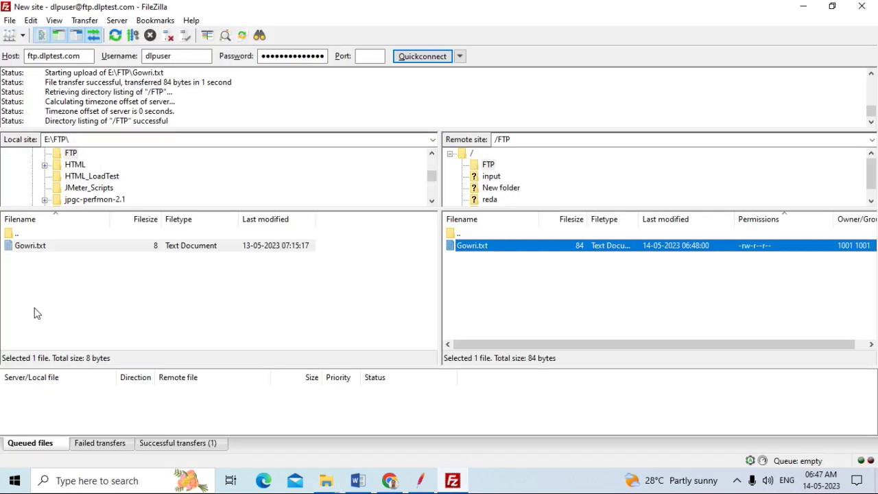
# Reload the local E:\FTP listing in FileZilla so it shows an empty directory
pyautogui.click(72, 139)
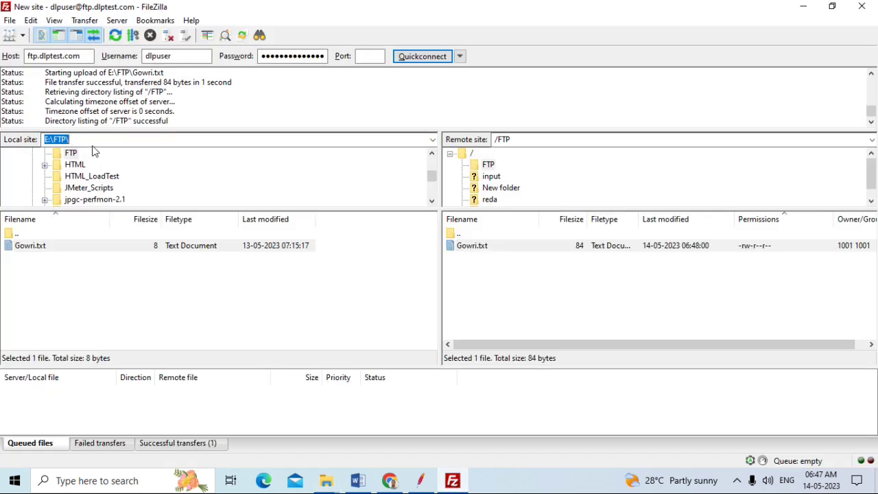
pyautogui.press('Return')
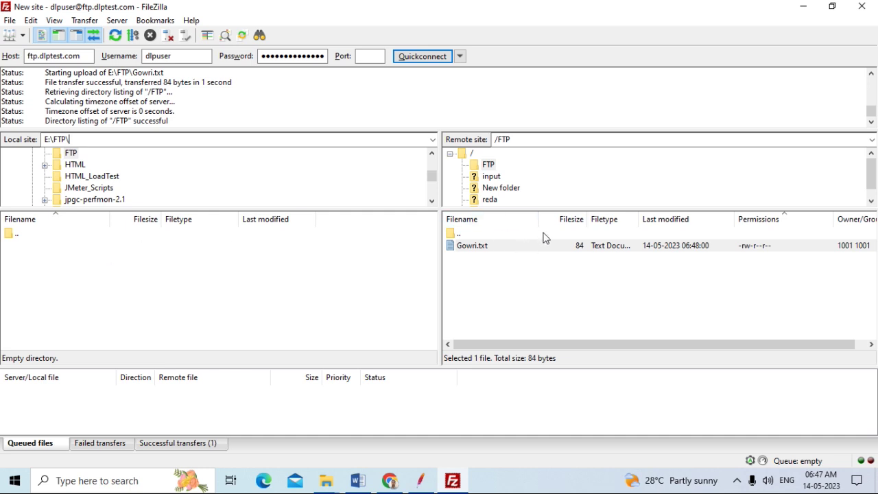
# Download /FTP/Gowri.txt from the server back into local E:\FTP as an 84-byte file
pyautogui.rightClick(509, 250)
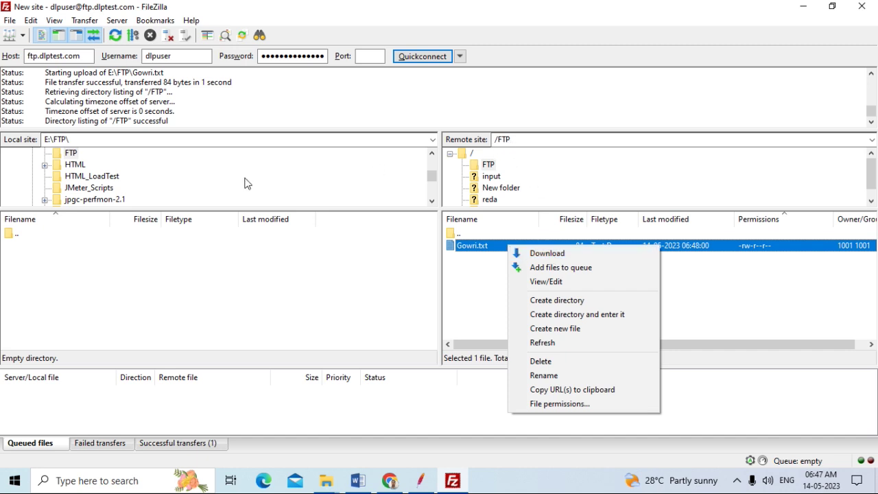
pyautogui.click(573, 255)
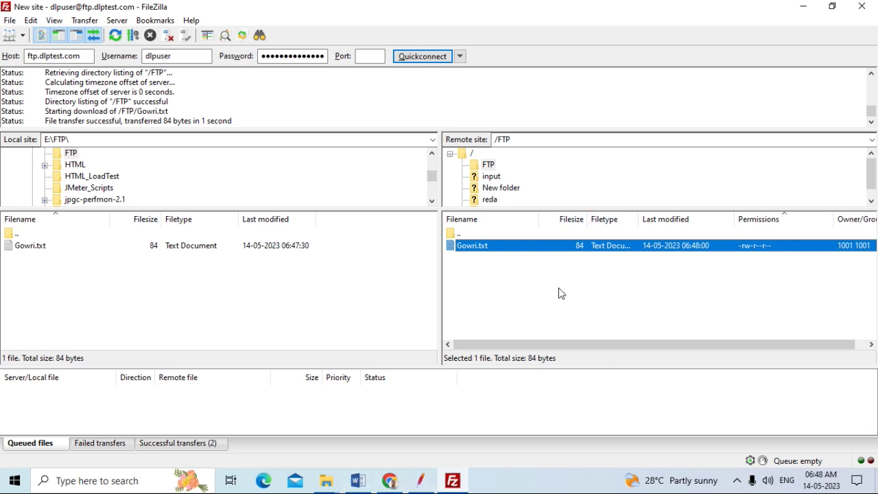
pyautogui.click(330, 307)
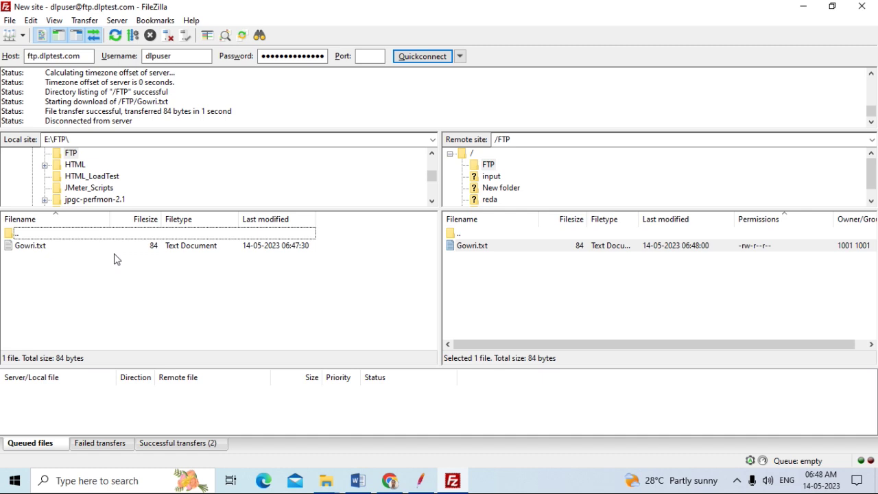
# Back in JMeter, step through Test Plan and Thread Group to FTP Request_PutMethod_Upload
pyautogui.click(421, 481)
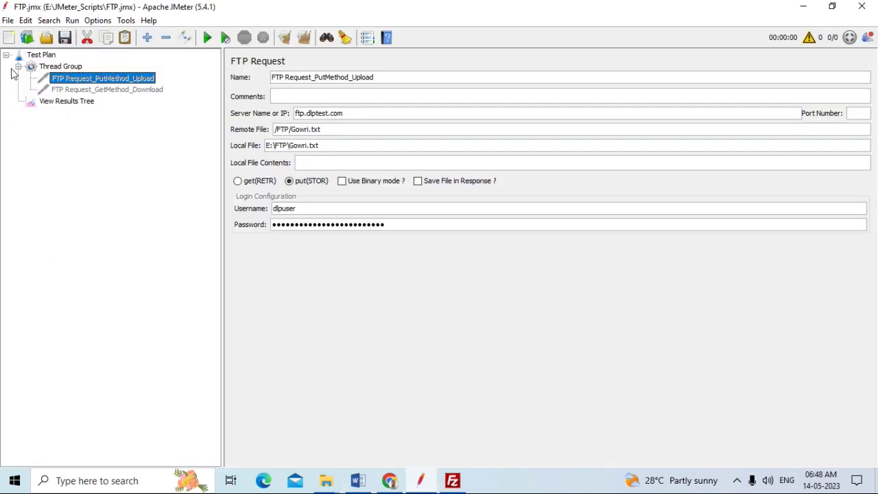
pyautogui.click(39, 55)
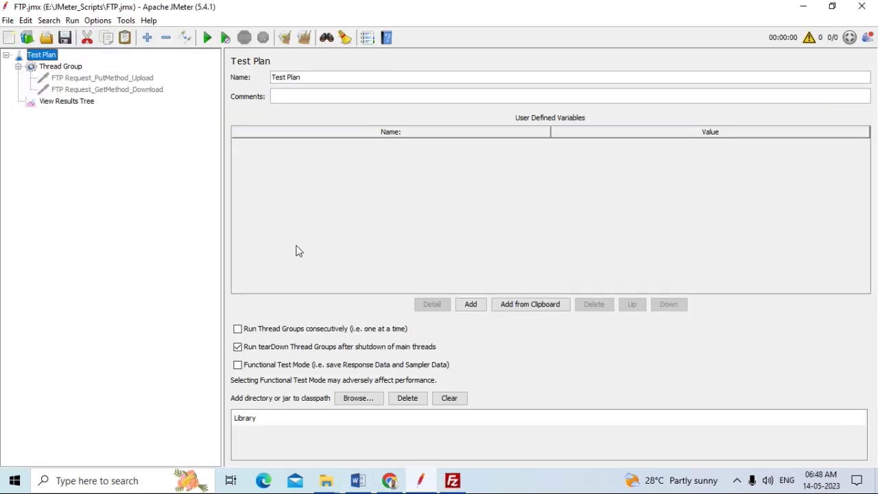
pyautogui.click(73, 66)
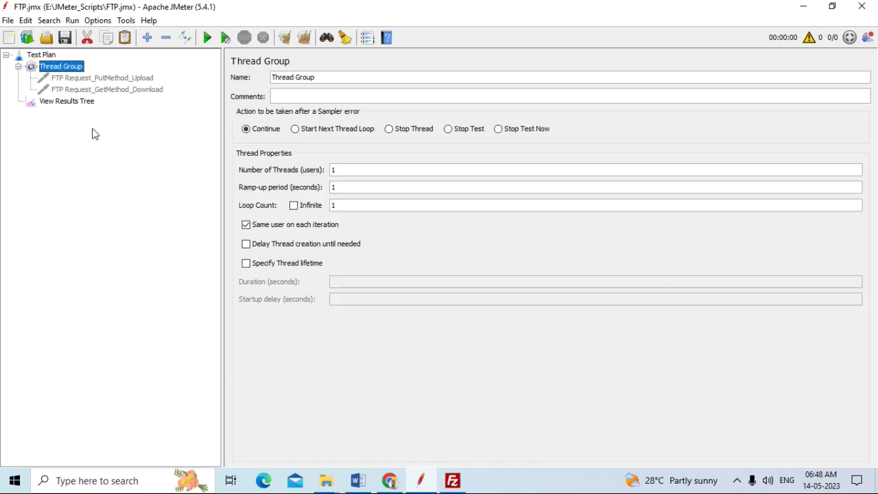
pyautogui.click(69, 80)
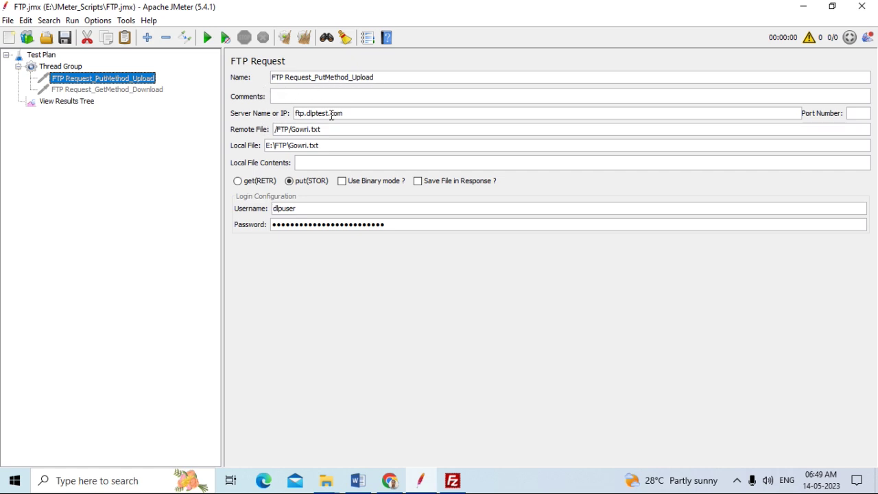
# Highlight the host ftp.dlptest.com in the FTP1 Word notes, then switch back to JMeter
pyautogui.click(363, 485)
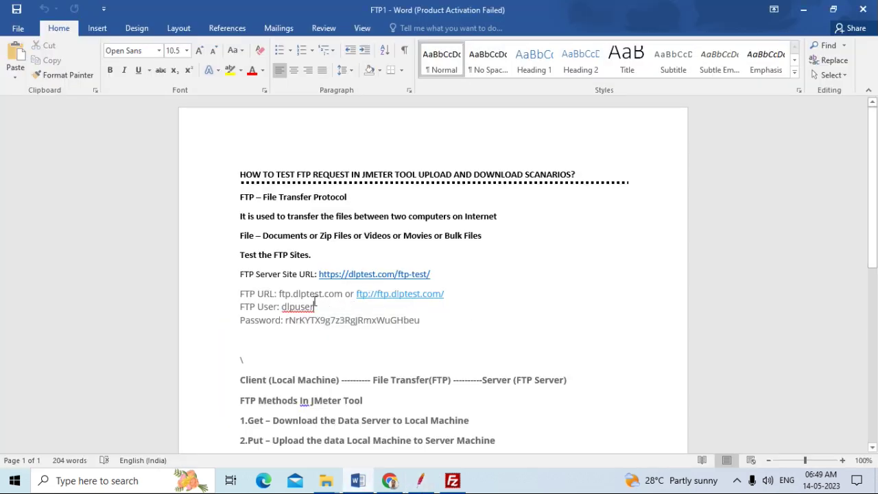
pyautogui.moveTo(279, 294); pyautogui.dragTo(334, 294)
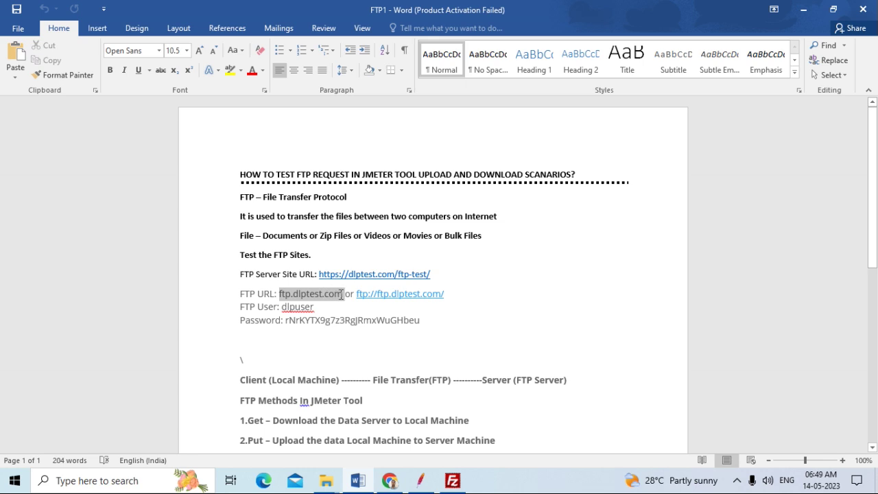
pyautogui.click(453, 482)
pyautogui.click(453, 482)
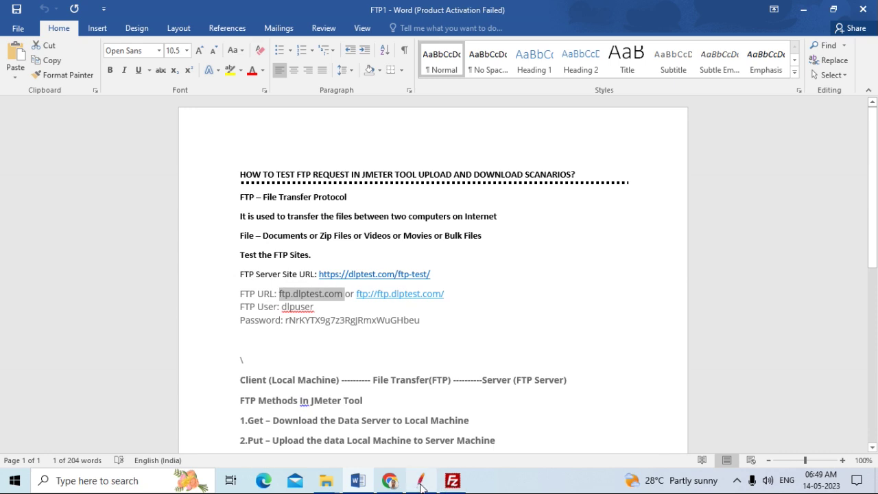
pyautogui.click(421, 483)
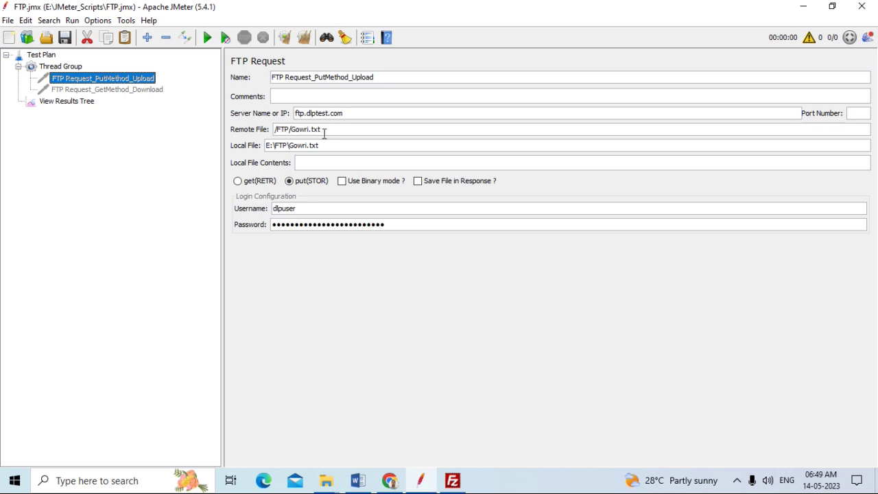
# Verify FileZilla's remote site path is /FTP, then return to JMeter and bring up File Explorer
pyautogui.click(452, 481)
pyautogui.click(520, 137)
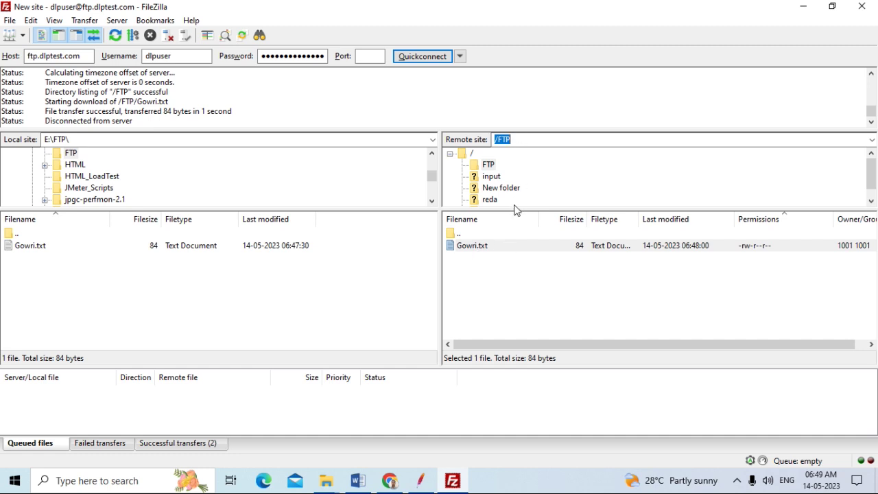
pyautogui.click(421, 481)
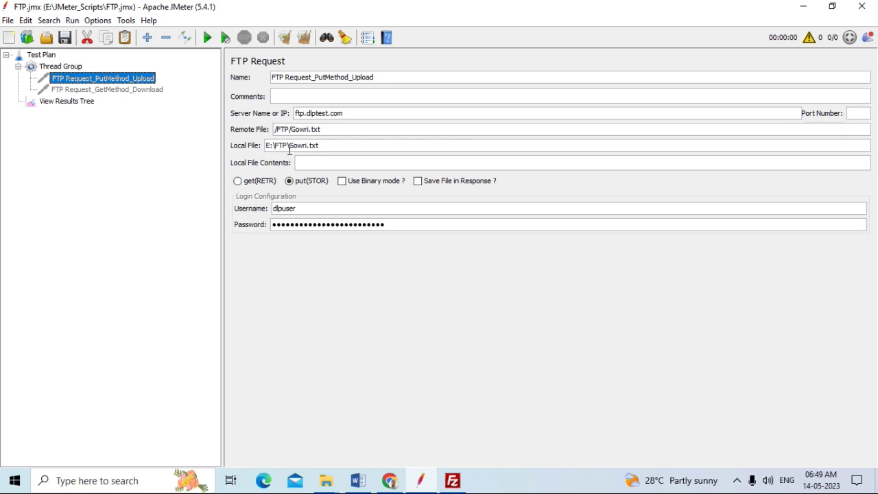
pyautogui.click(331, 490)
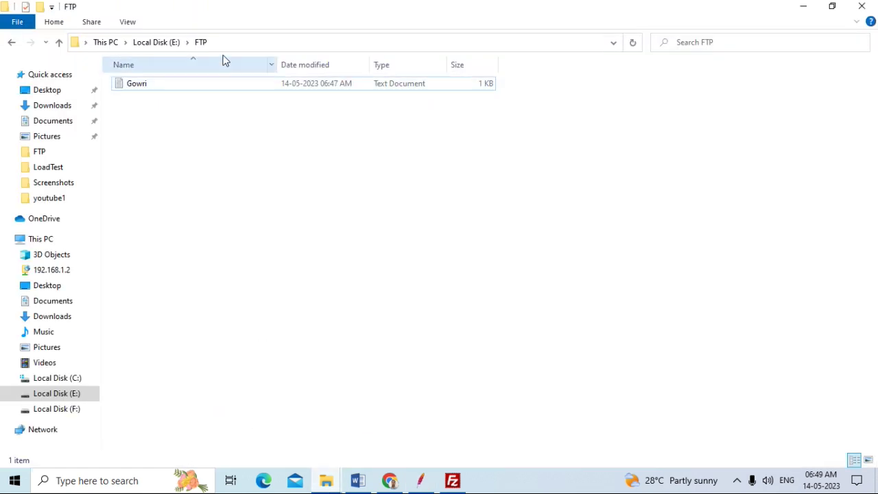
# Show the full E:\FTP path of the folder holding Gowri, then switch back to JMeter
pyautogui.click(226, 42)
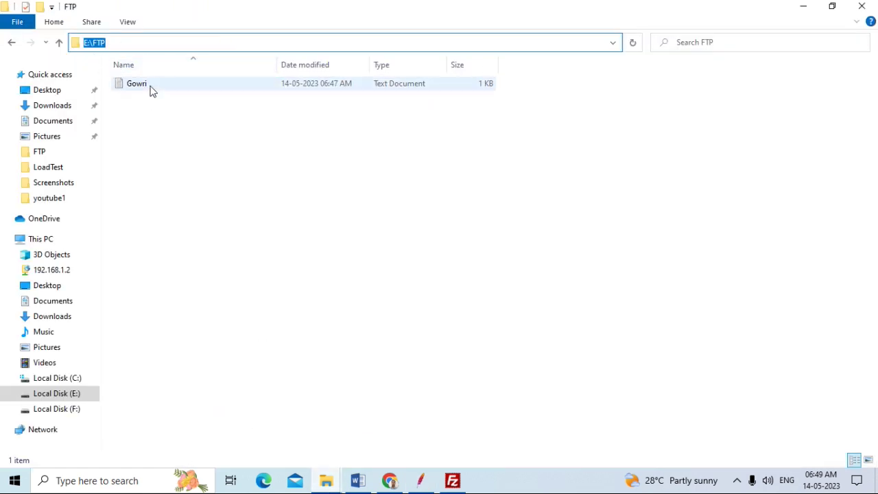
pyautogui.click(425, 487)
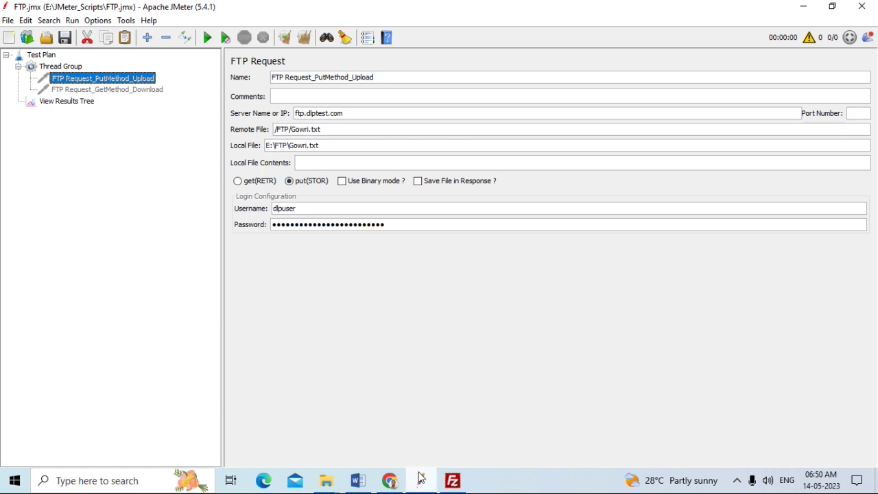
pyautogui.click(355, 482)
pyautogui.doubleClick(316, 295)
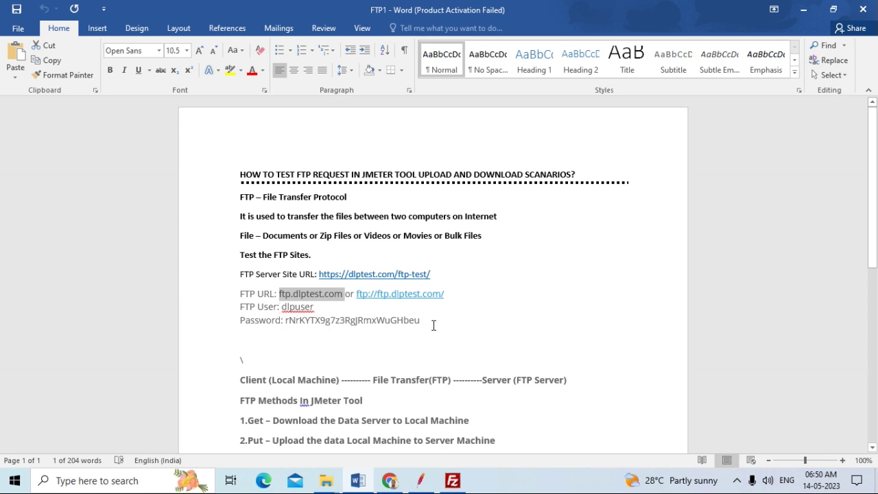
pyautogui.click(421, 481)
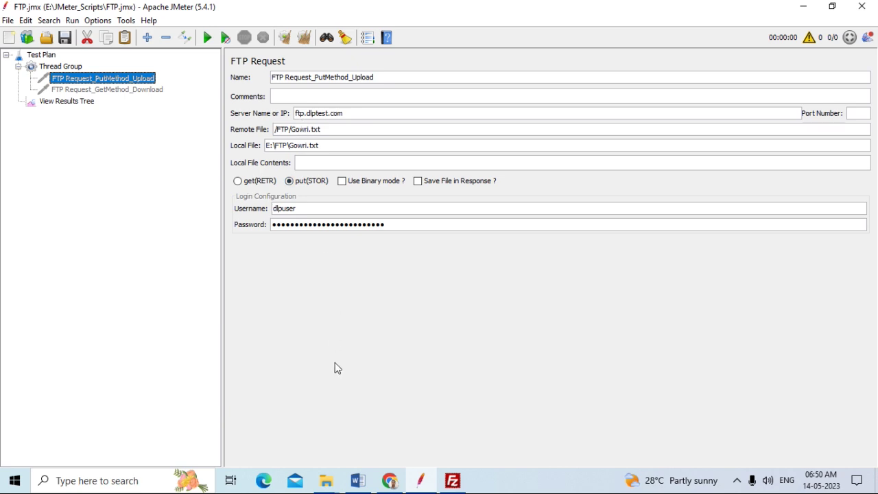
# Enable FTP Request_PutMethod_Upload and view the Thread Group: 1 thread, 1 s ramp-up, loop count 1
pyautogui.rightClick(113, 80)
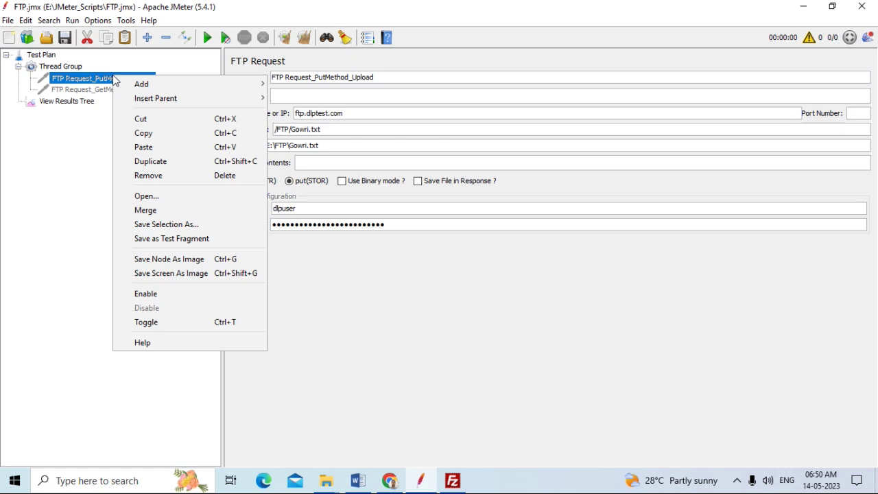
pyautogui.click(155, 292)
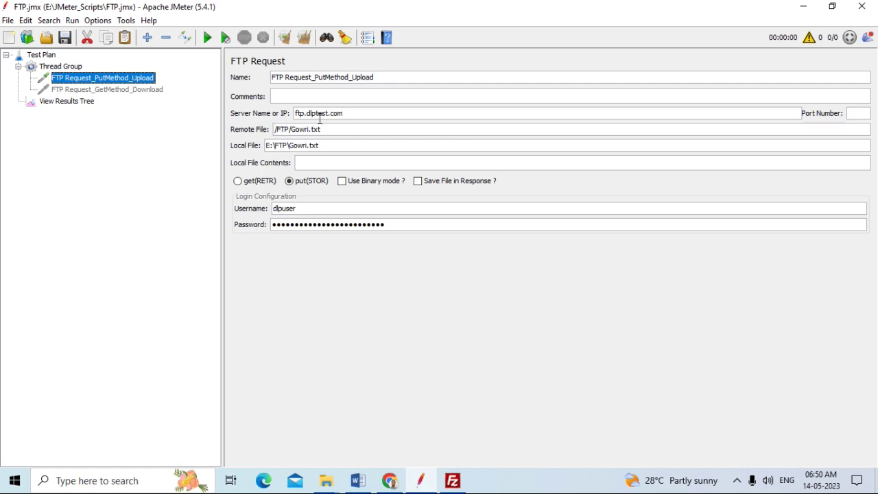
pyautogui.click(70, 68)
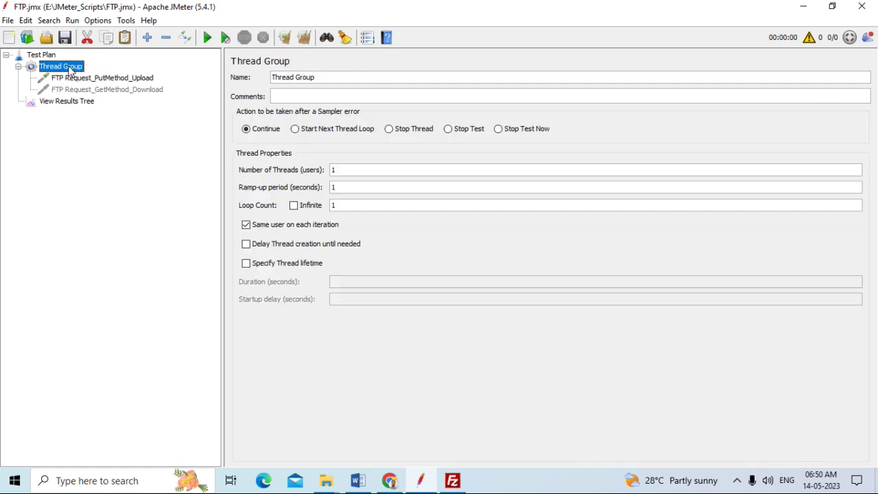
# Add a View Results in Table listener under the Thread Group, move it, then remove it
pyautogui.rightClick(71, 69)
pyautogui.moveTo(213, 77)
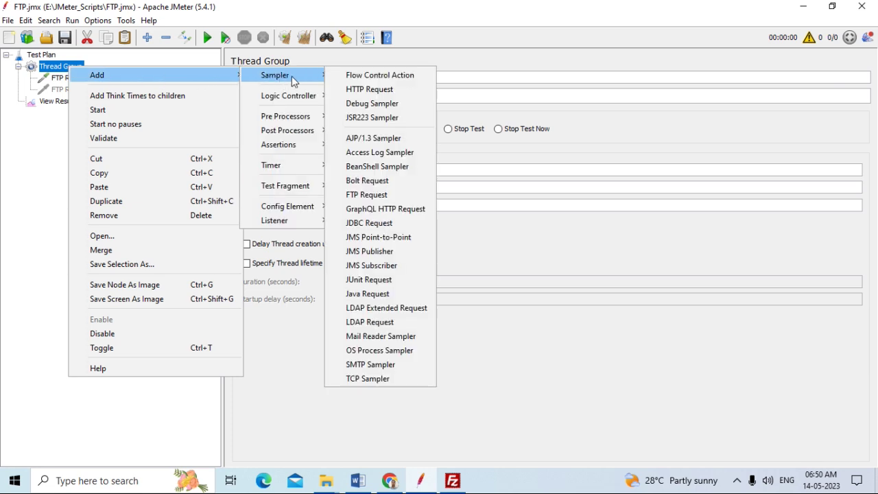
pyautogui.moveTo(282, 226)
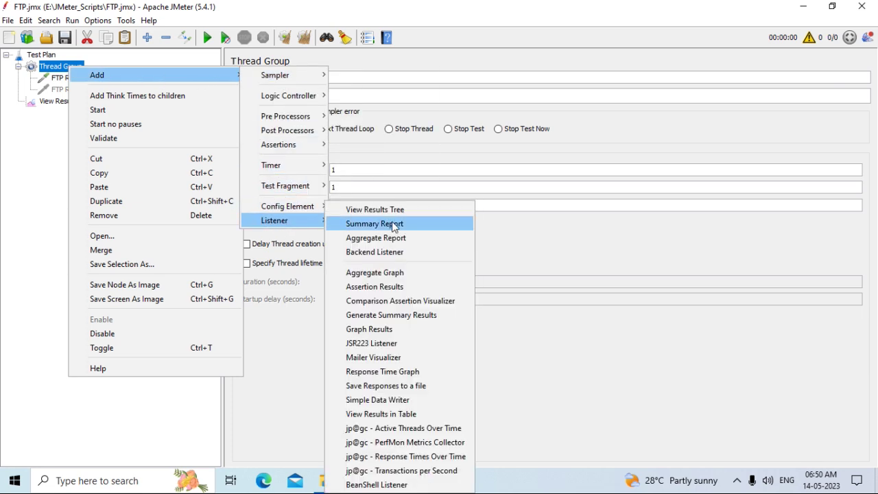
pyautogui.click(382, 414)
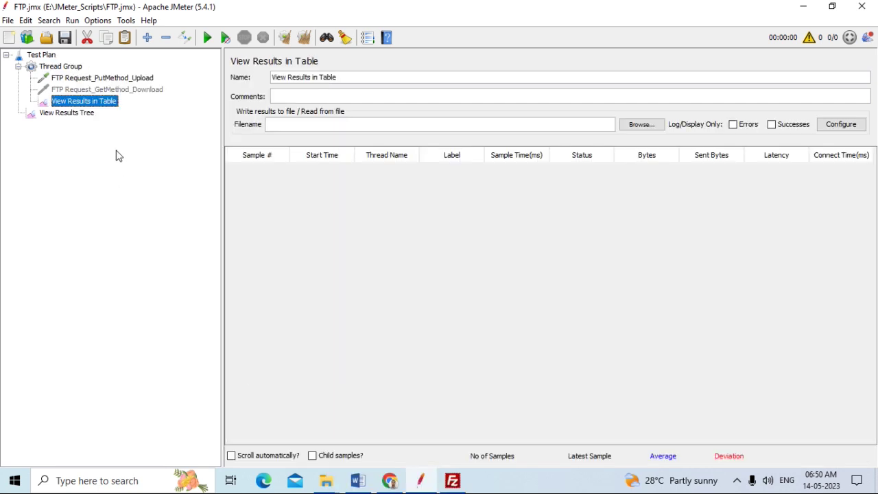
pyautogui.moveTo(78, 101); pyautogui.dragTo(63, 122)
pyautogui.rightClick(79, 104)
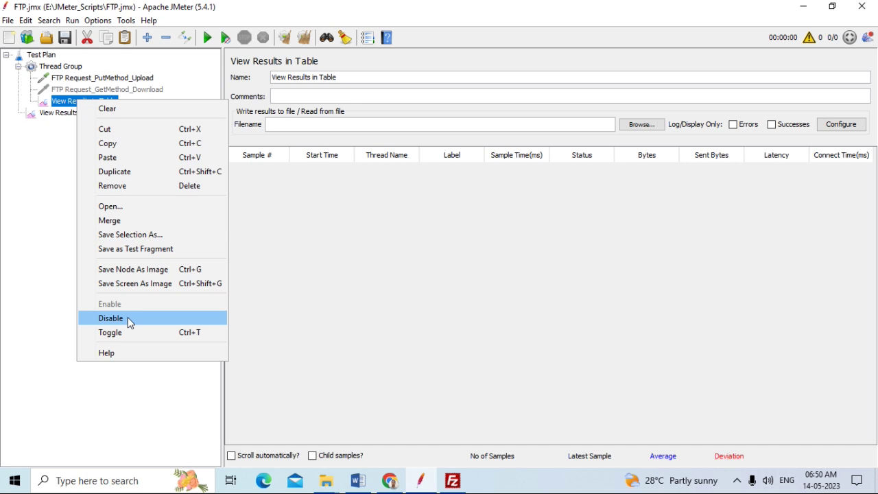
pyautogui.click(129, 188)
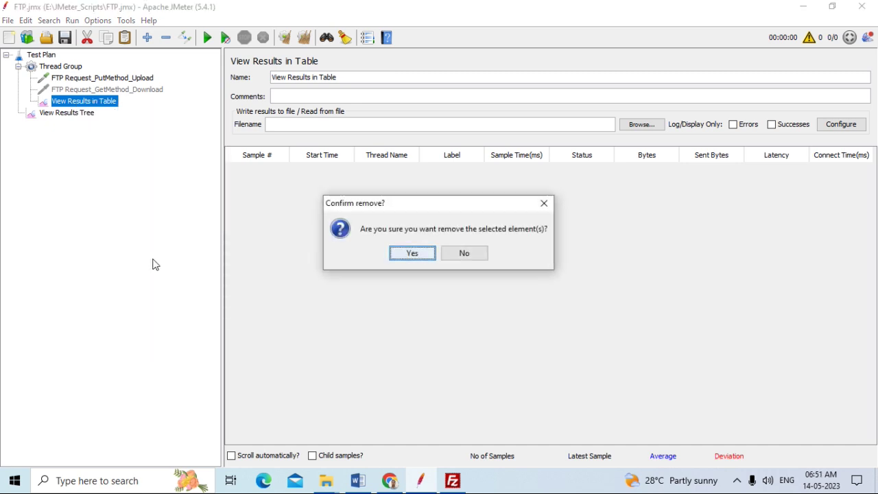
pyautogui.click(413, 254)
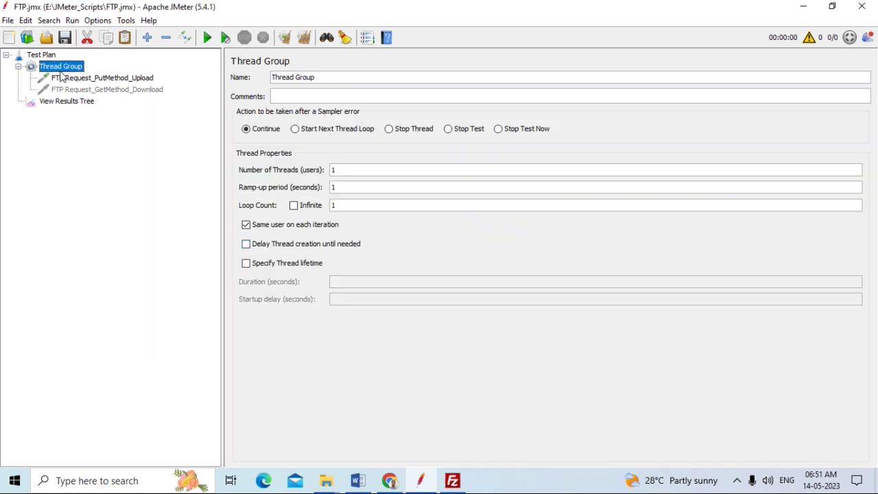
# Add a View Results in Table listener to the Test Plan and review the upload FTP request
pyautogui.click(43, 55)
pyautogui.rightClick(43, 55)
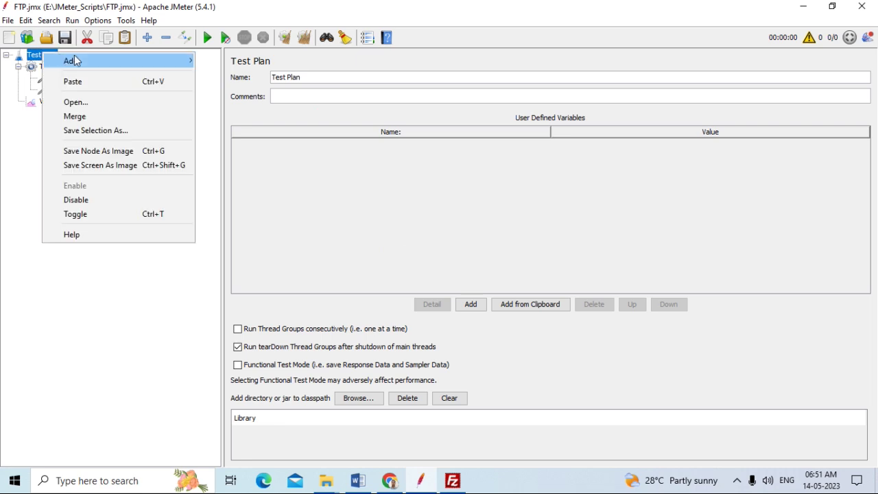
pyautogui.moveTo(124, 62)
pyautogui.moveTo(240, 199)
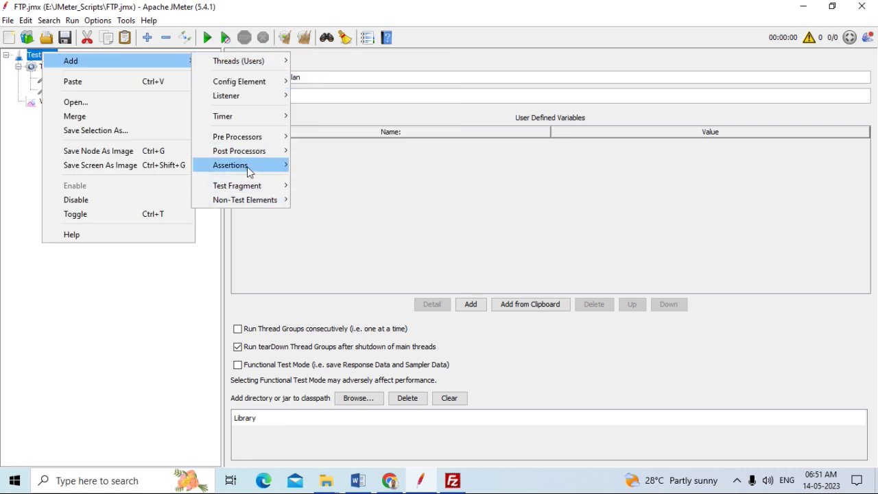
pyautogui.moveTo(249, 96)
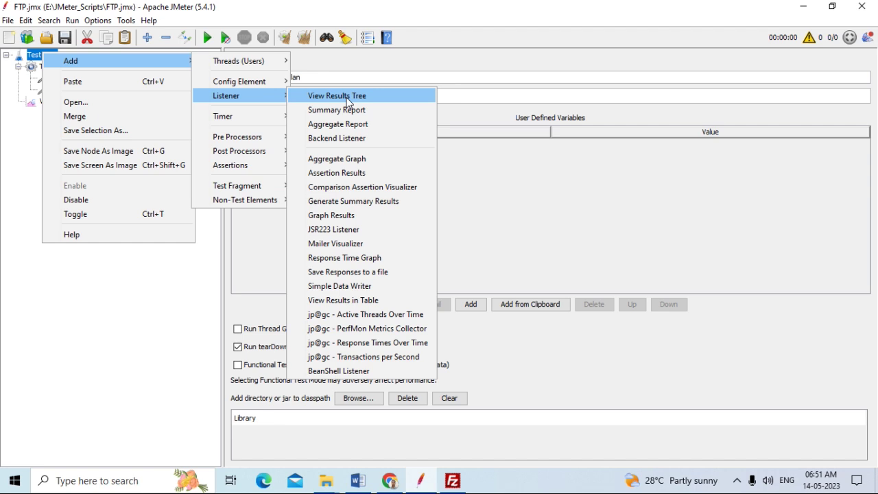
pyautogui.click(348, 301)
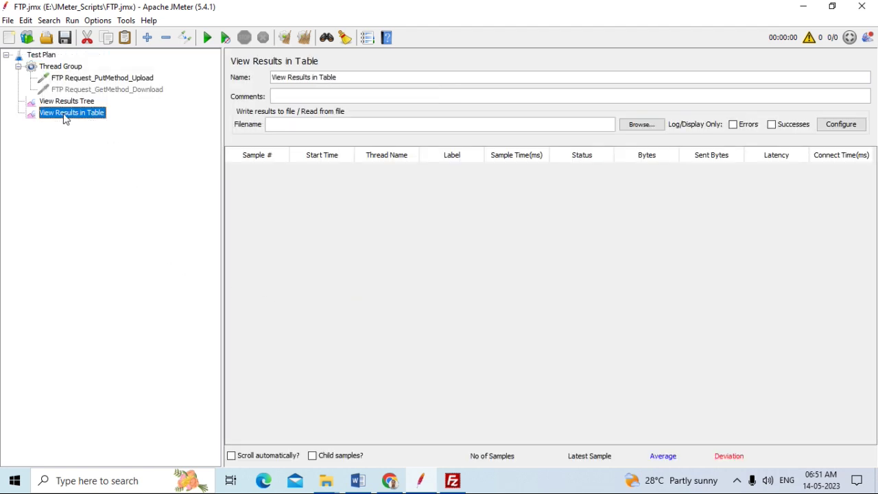
pyautogui.click(123, 79)
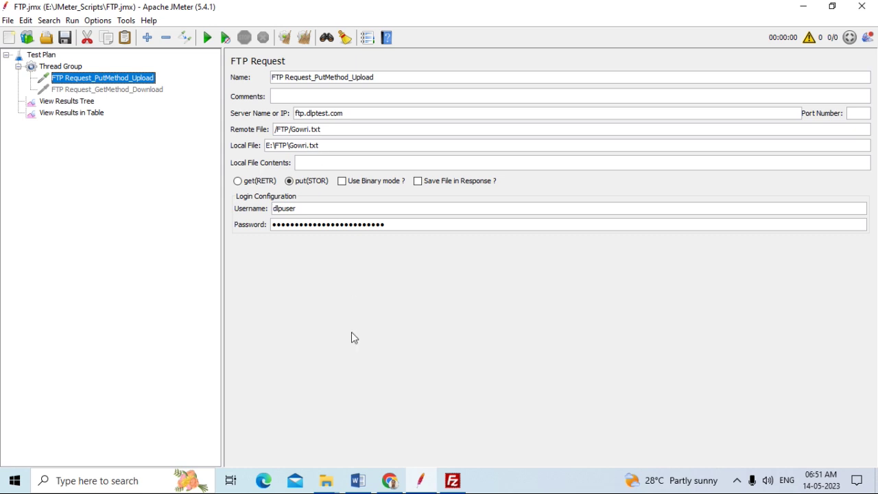
pyautogui.click(326, 481)
# Check the E:\FTP folder path holding Gowri in File Explorer, then return to JMeter
pyautogui.click(303, 444)
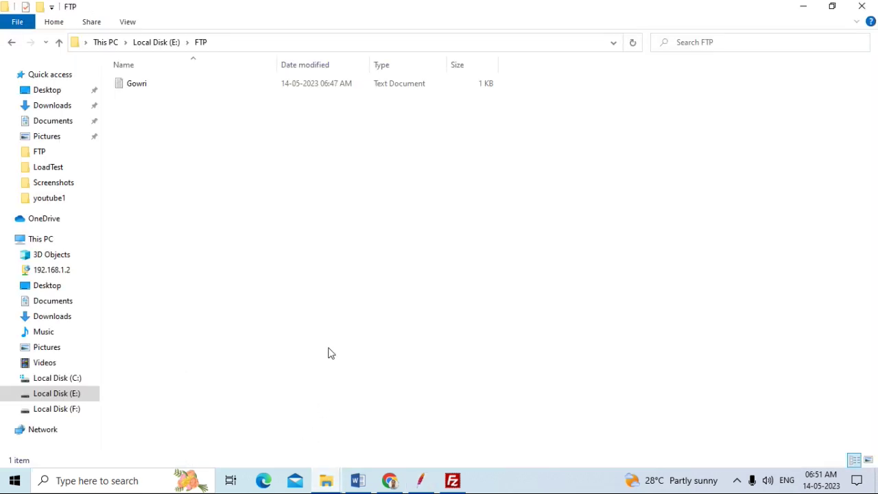
pyautogui.click(236, 43)
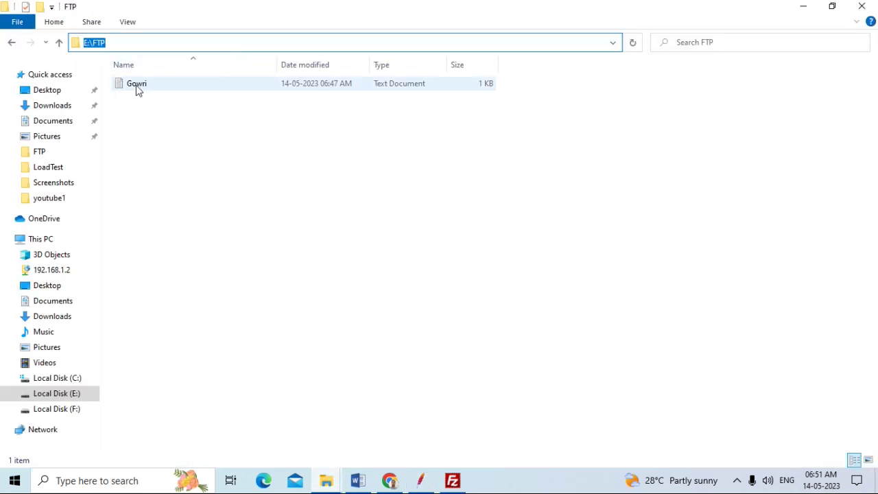
pyautogui.click(213, 216)
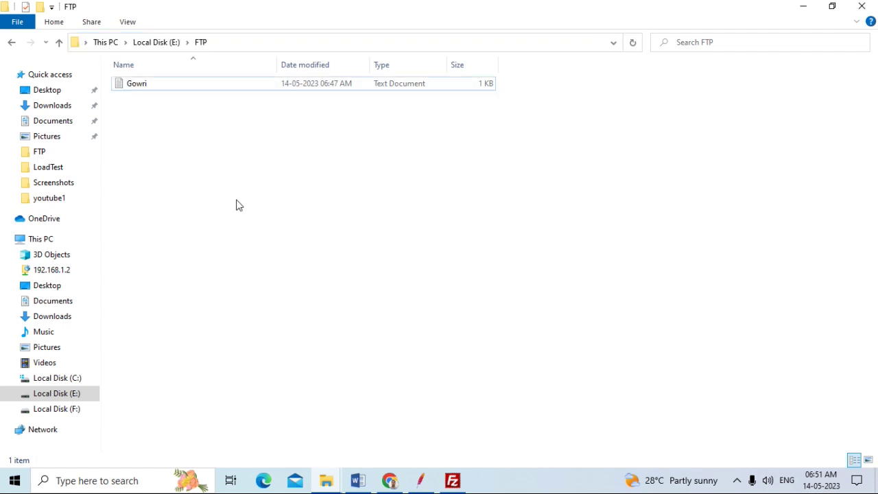
pyautogui.click(421, 480)
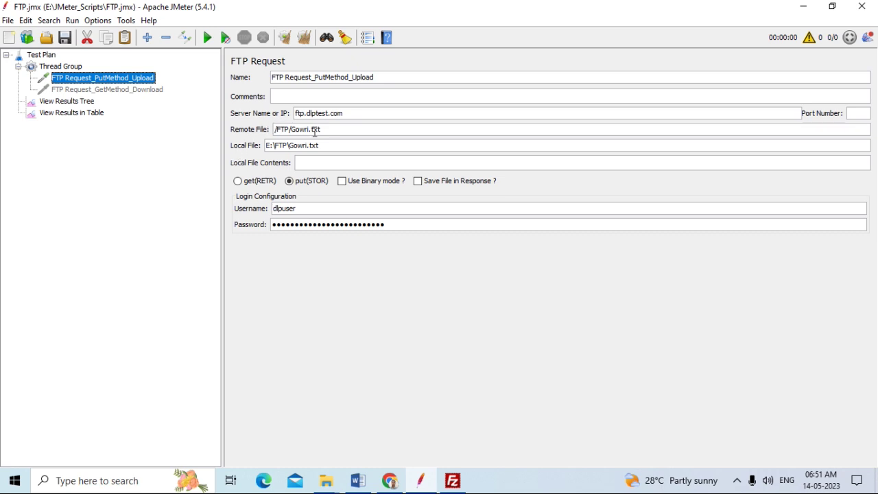
# In FileZilla, select the server's Gowri.txt and refresh the remote listing
pyautogui.click(458, 483)
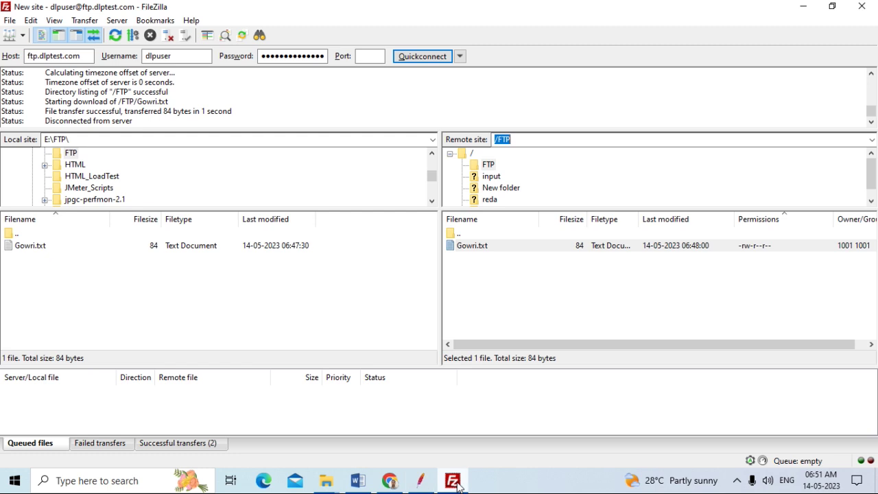
pyautogui.click(510, 249)
pyautogui.rightClick(510, 249)
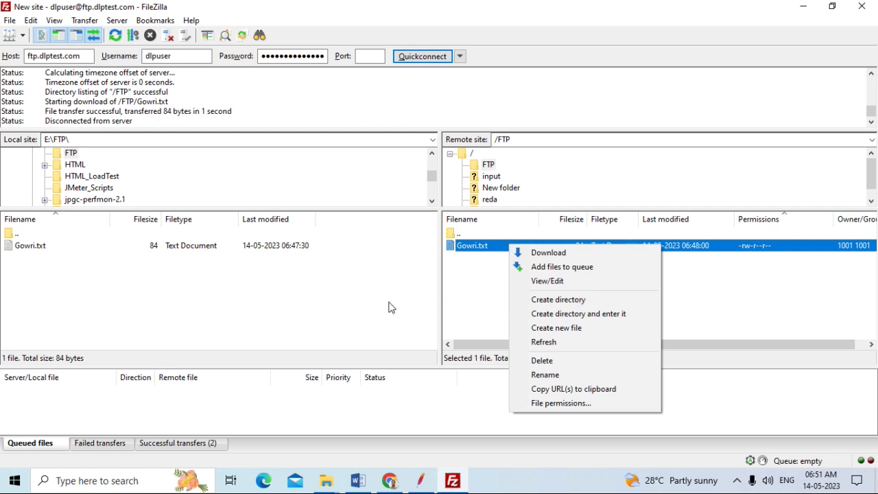
pyautogui.click(389, 308)
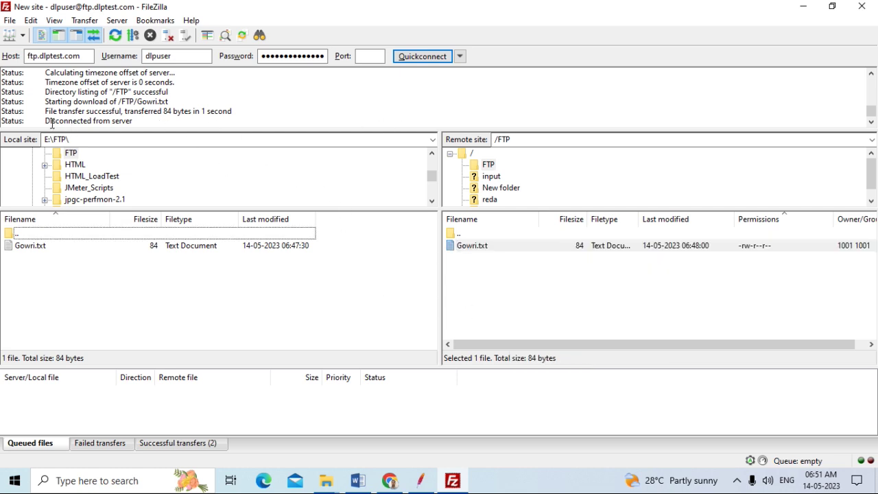
pyautogui.click(115, 35)
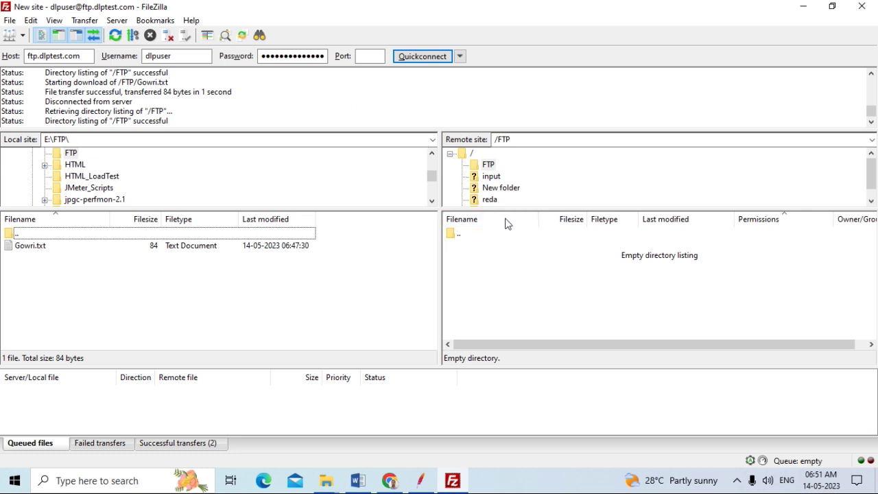
# Browse the server root and /FTP folders to confirm /FTP is now empty
pyautogui.click(488, 165)
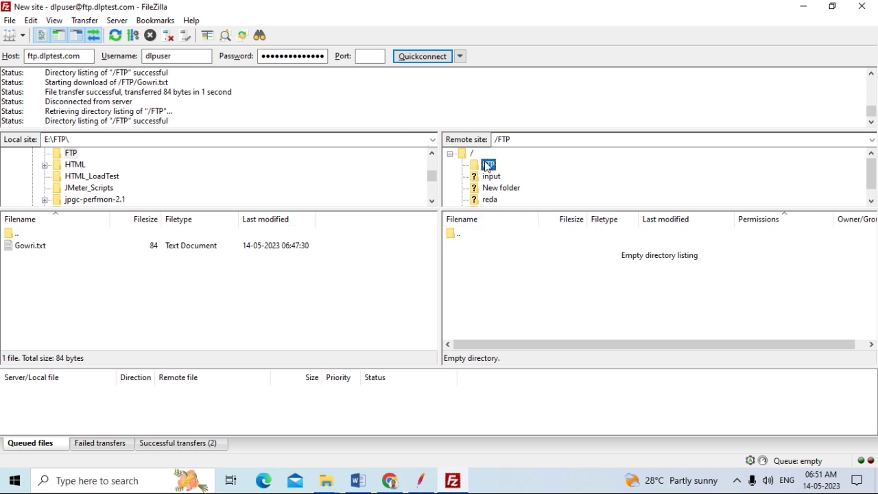
pyautogui.click(492, 276)
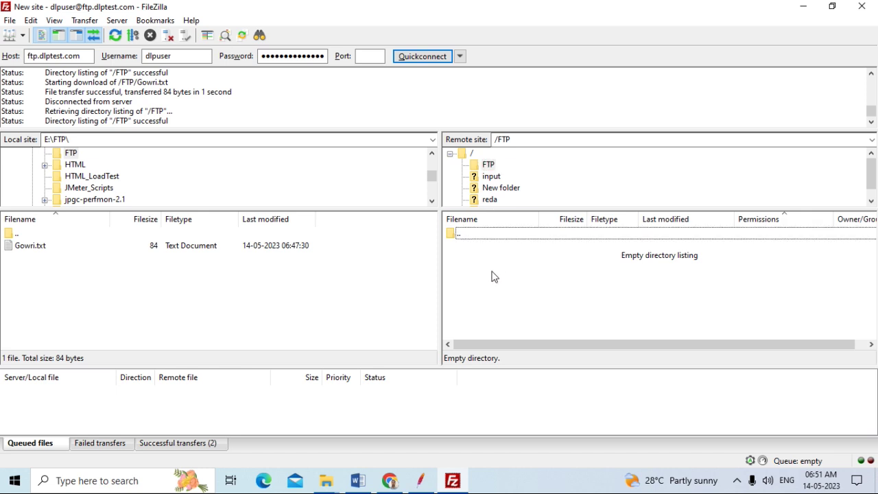
pyautogui.click(59, 251)
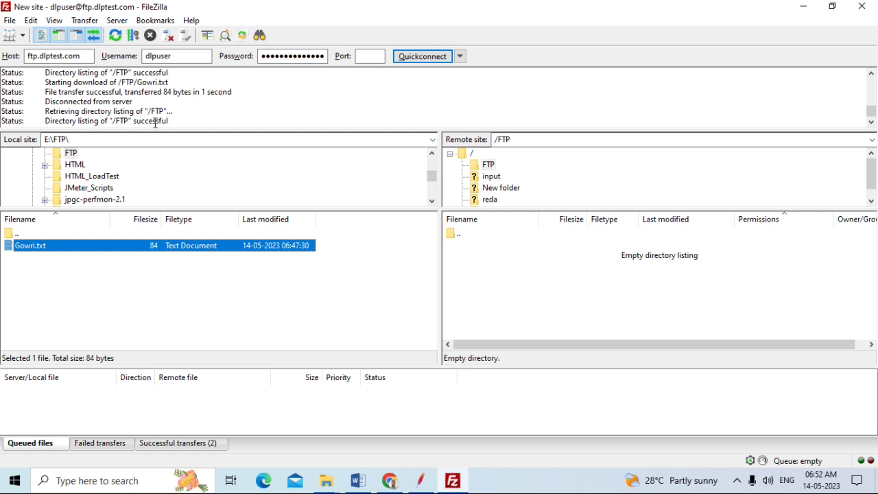
pyautogui.click(488, 167)
pyautogui.click(472, 154)
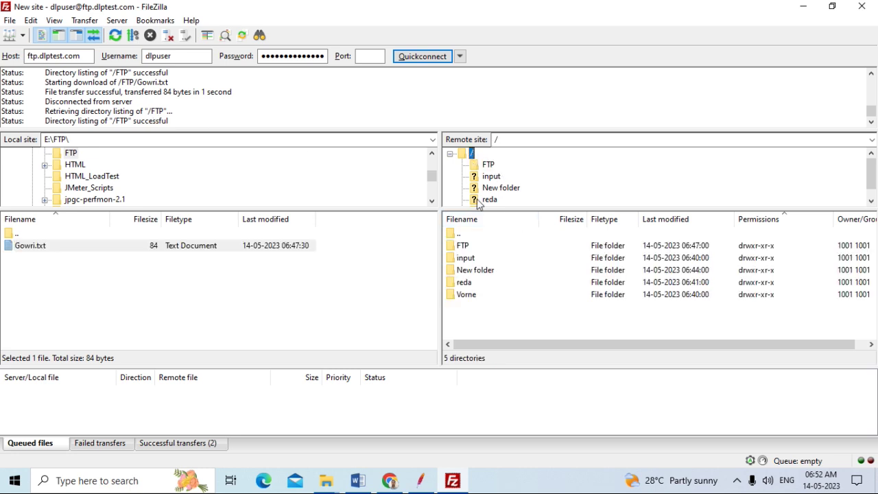
pyautogui.doubleClick(465, 247)
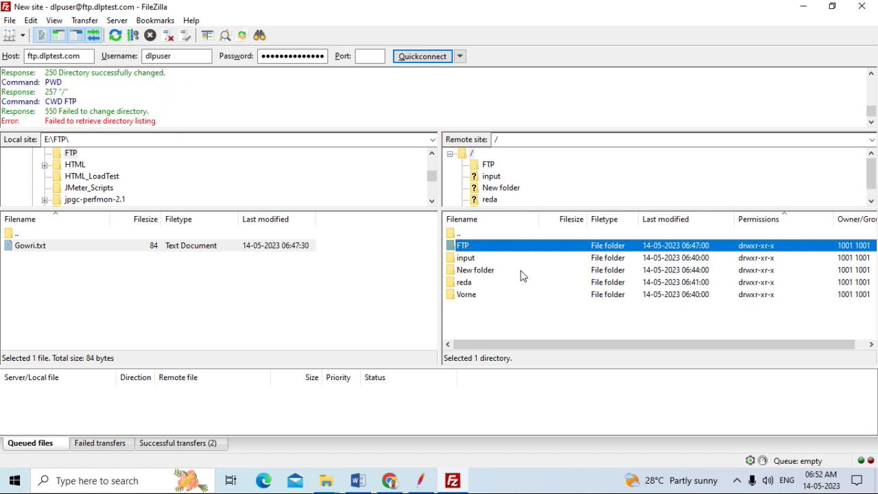
pyautogui.doubleClick(484, 247)
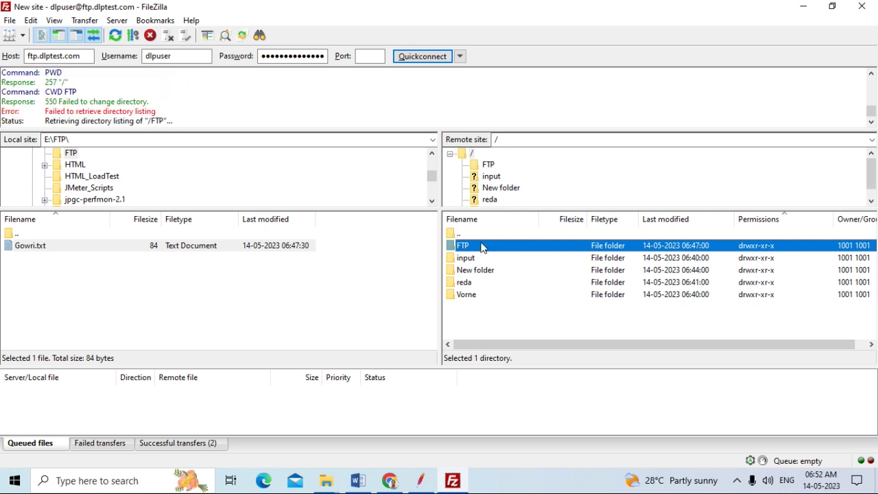
pyautogui.click(489, 166)
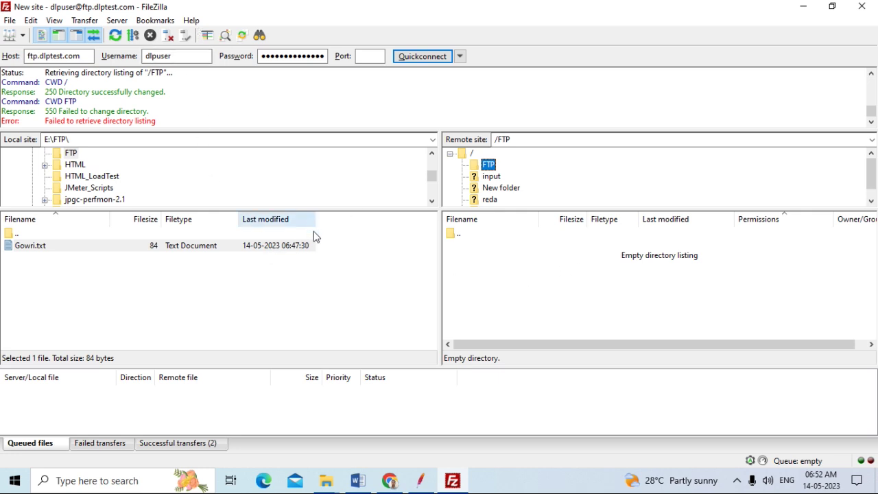
# Reconnect to the saved ftp.dlptest.com site through Site Manager and open /FTP
pyautogui.click(10, 20)
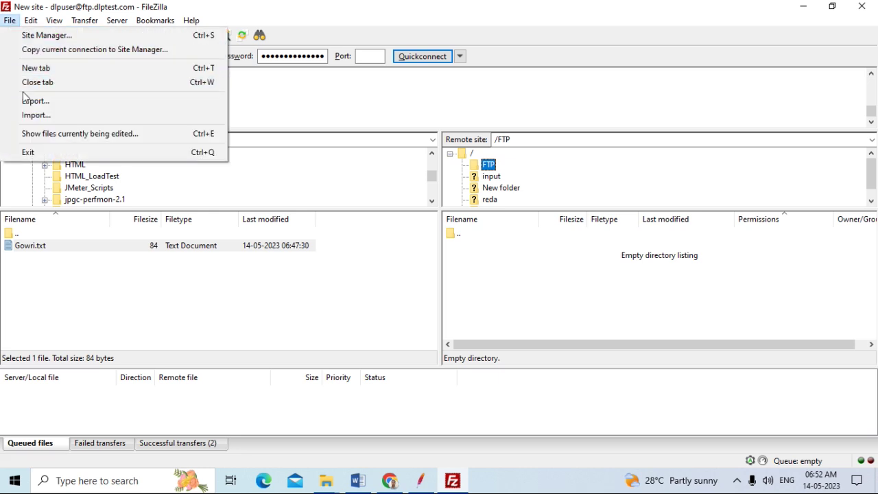
pyautogui.click(38, 37)
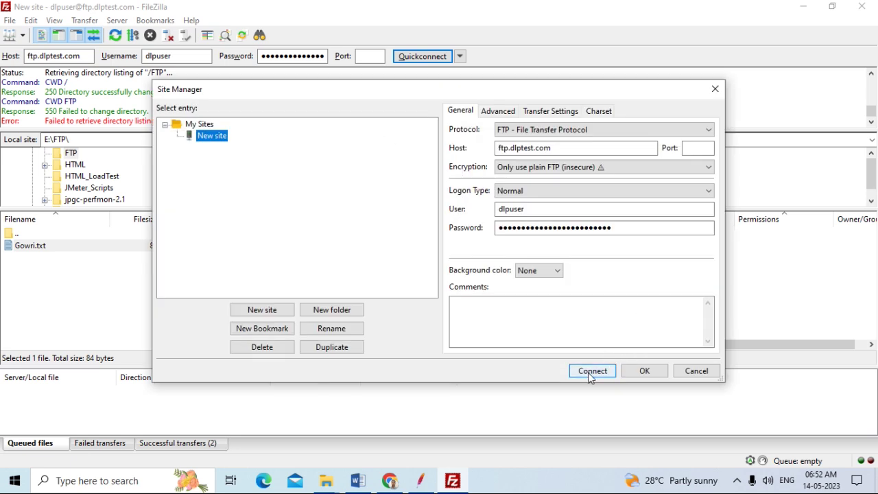
pyautogui.click(589, 373)
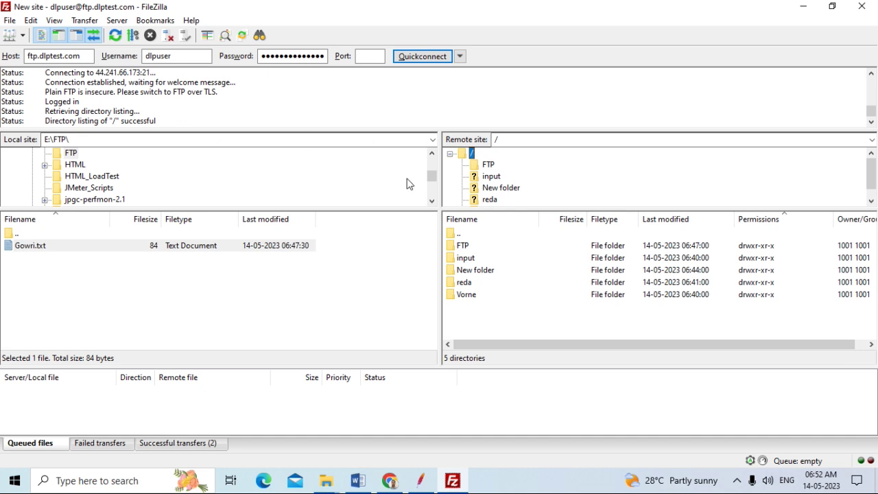
pyautogui.click(490, 165)
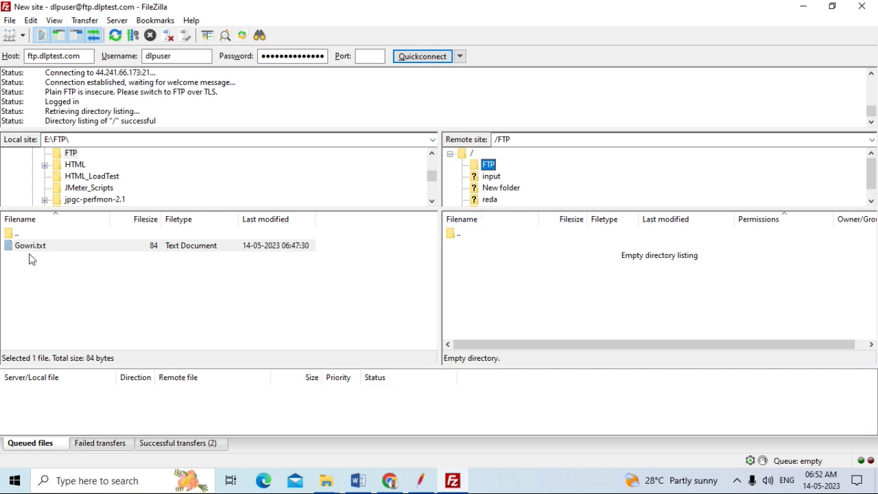
# Switch back to JMeter and select the View Results Tree listener
pyautogui.click(79, 142)
pyautogui.click(81, 141)
pyautogui.click(428, 487)
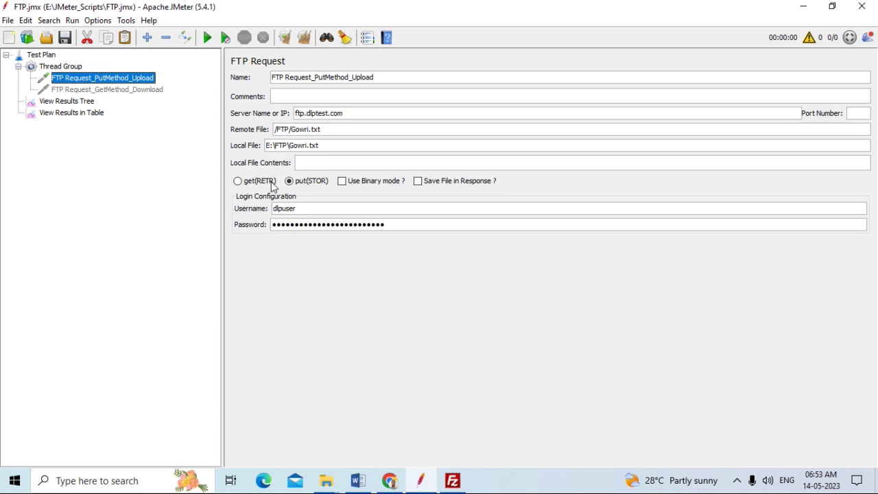
pyautogui.click(72, 102)
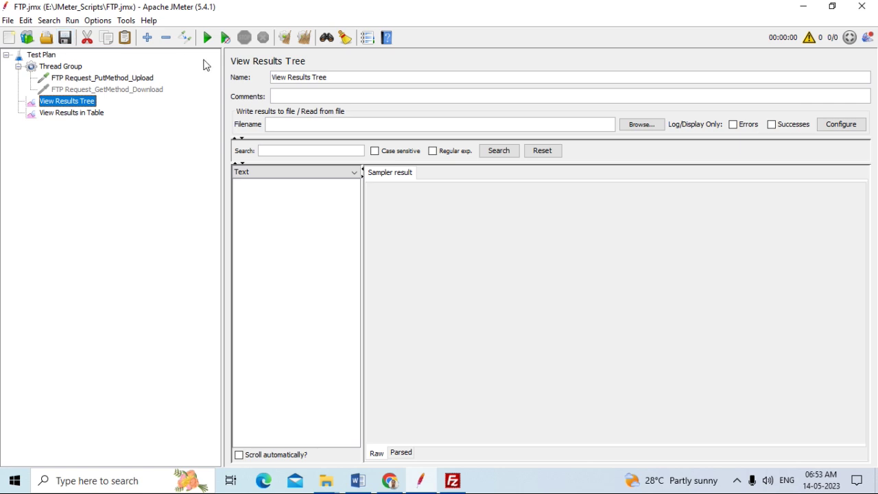
# Run the plan and inspect the failed upload's request and 553 Could not create file response
pyautogui.click(227, 41)
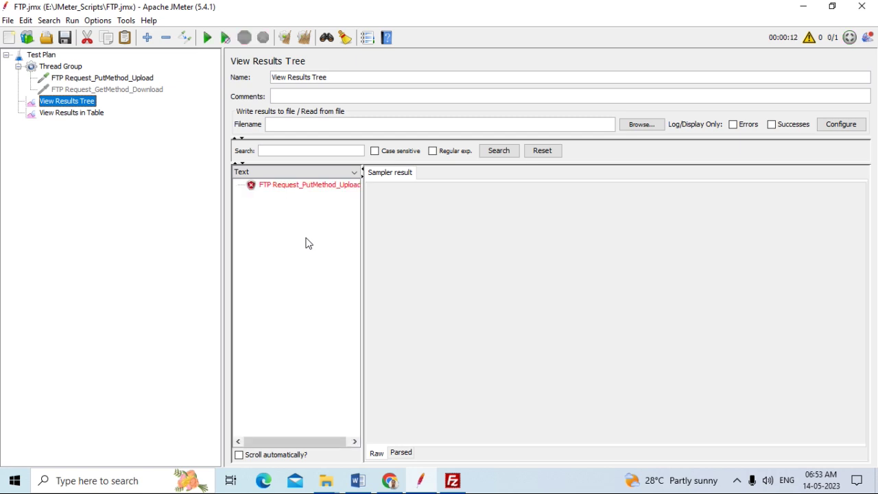
pyautogui.click(306, 186)
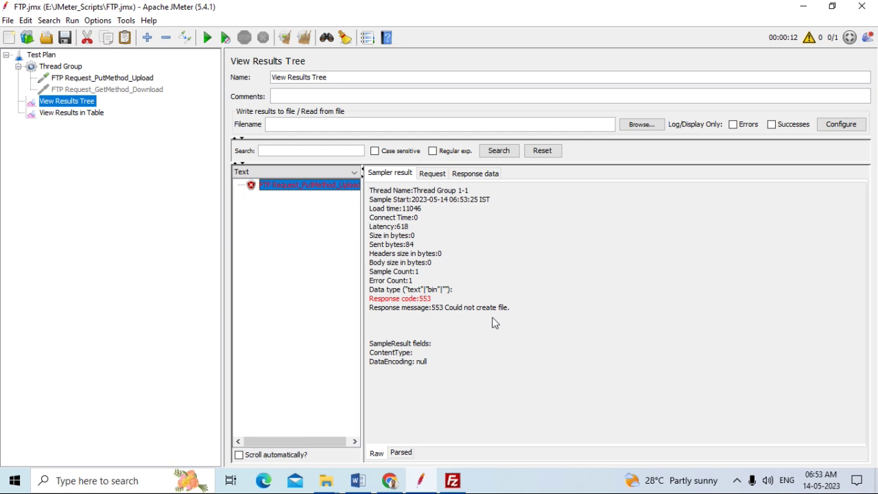
pyautogui.click(437, 176)
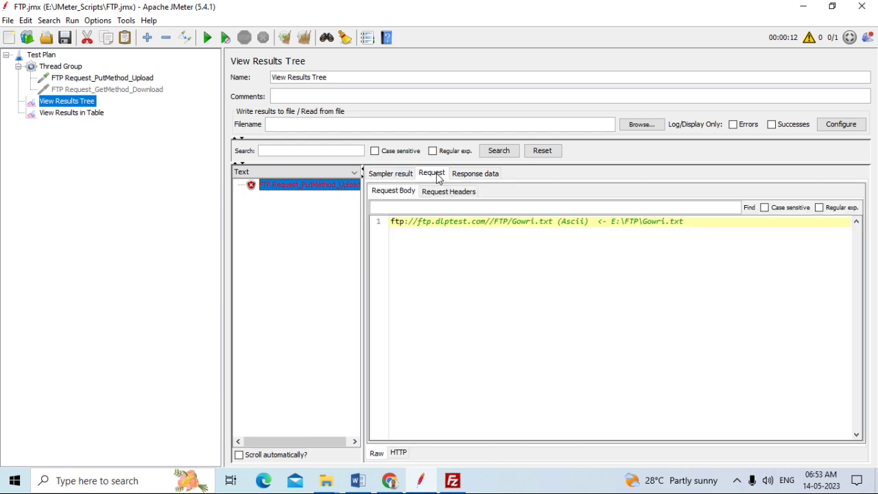
pyautogui.click(464, 176)
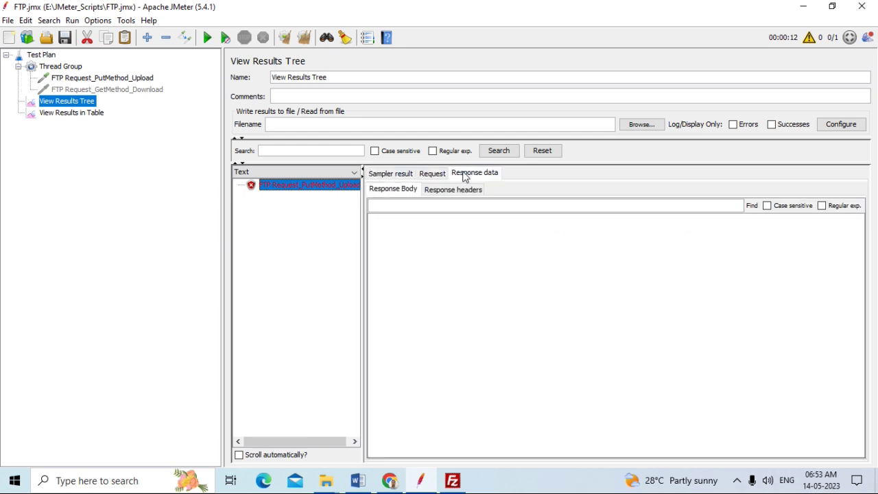
pyautogui.click(410, 176)
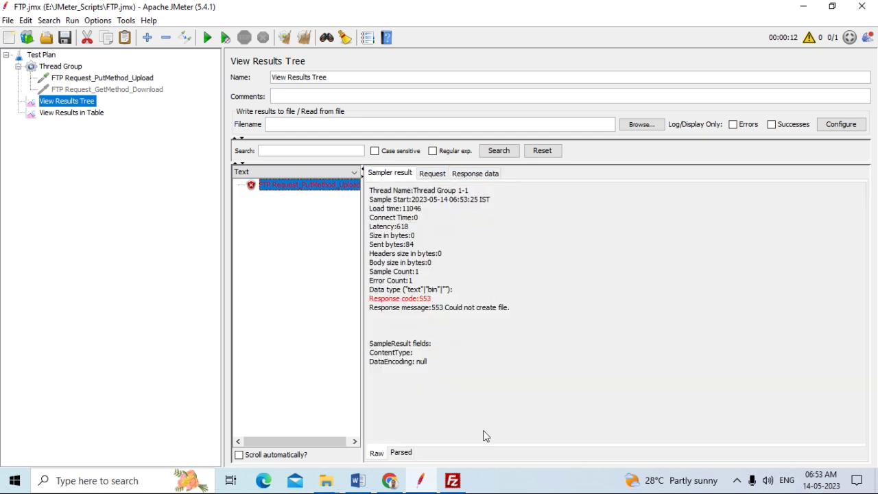
pyautogui.click(454, 481)
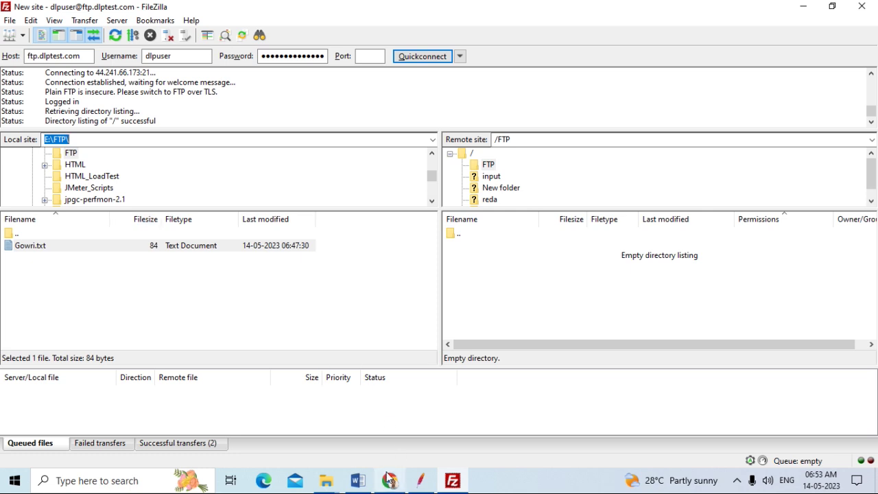
# Bring JMeter forward and select the FTP Request_PutMethod_Upload sampler
pyautogui.click(333, 487)
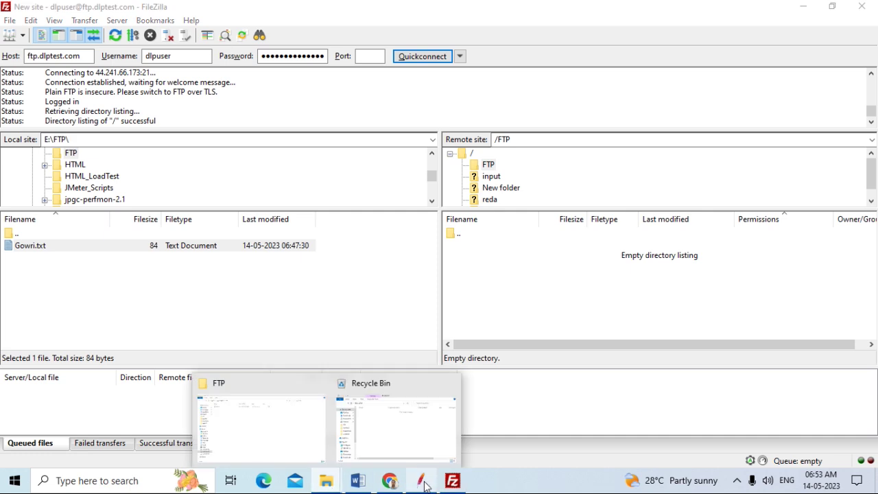
pyautogui.click(422, 480)
pyautogui.click(100, 80)
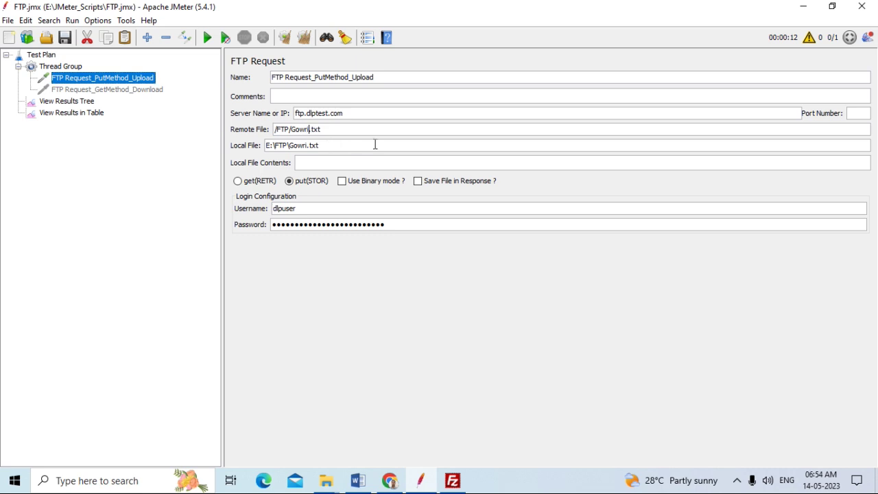
# Change the upload's remote and local files to /FTP/Gowri1.txt and E:\FTP\Gowri1.txt
pyautogui.write('1')
pyautogui.click(307, 146)
pyautogui.write('1')
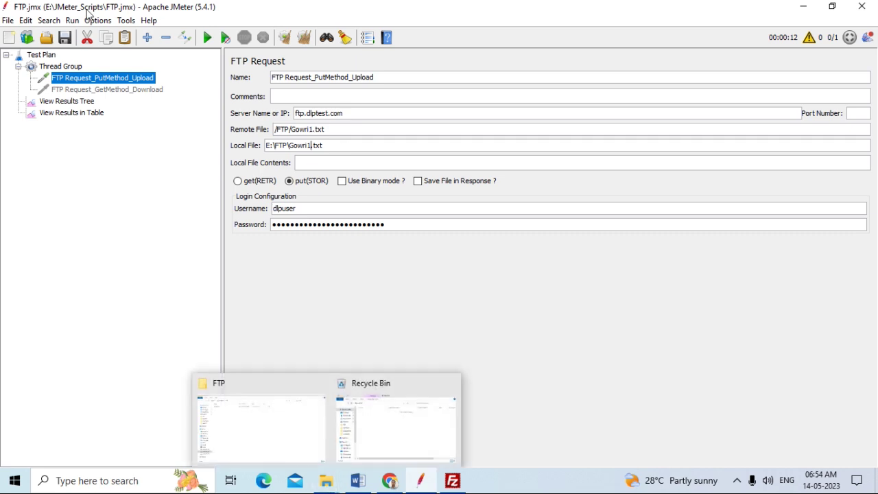
pyautogui.click(333, 473)
pyautogui.click(281, 418)
pyautogui.click(167, 81)
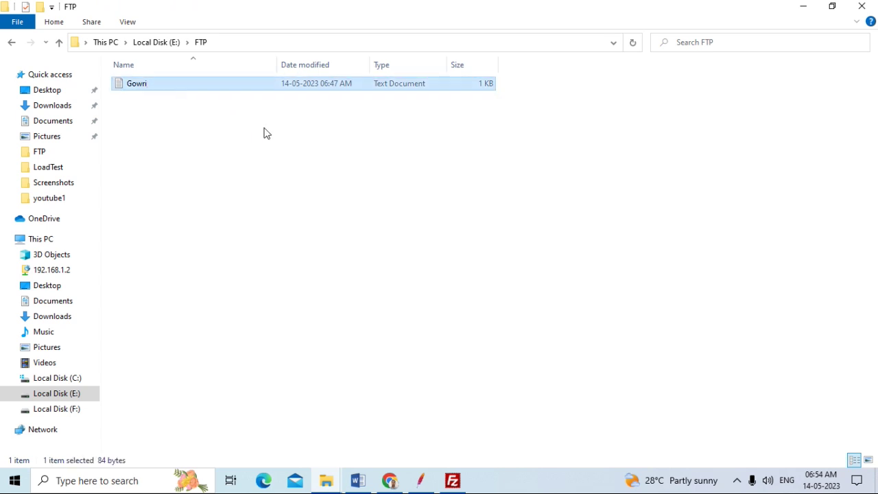
# Rename the E:\FTP text file from Gowri to Gowri1, then return to JMeter
pyautogui.press('F2')
pyautogui.press('End')
pyautogui.write('1')
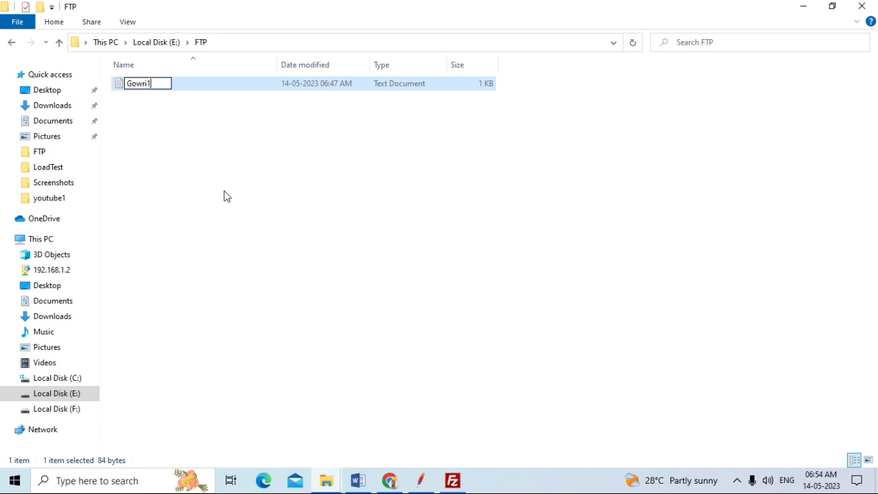
pyautogui.click(212, 199)
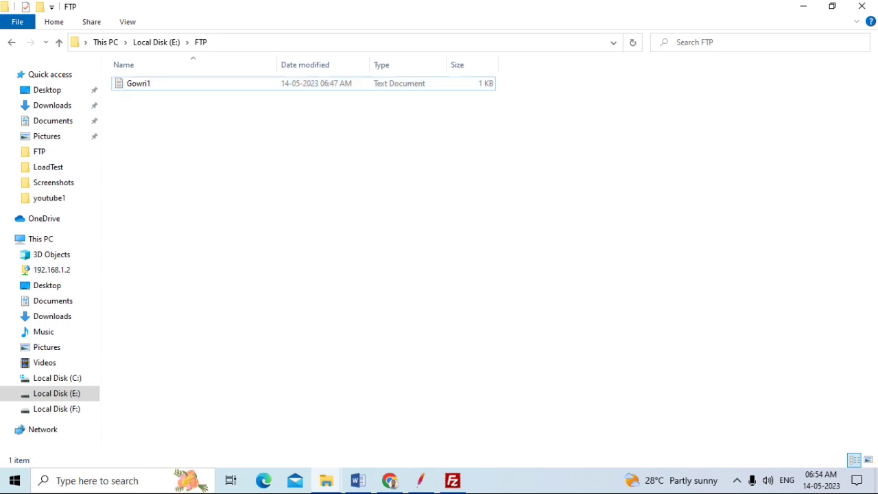
pyautogui.click(421, 480)
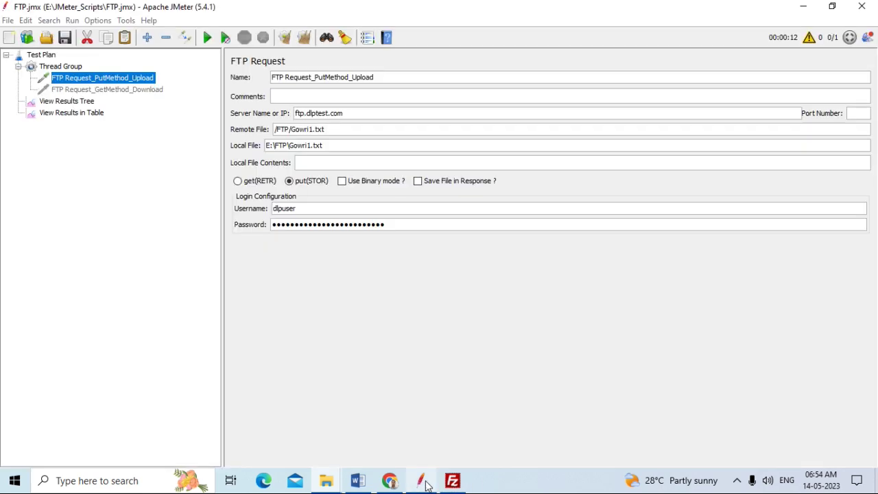
# Save the test plan, clear View Results Tree, and rerun the upload test
pyautogui.click(65, 39)
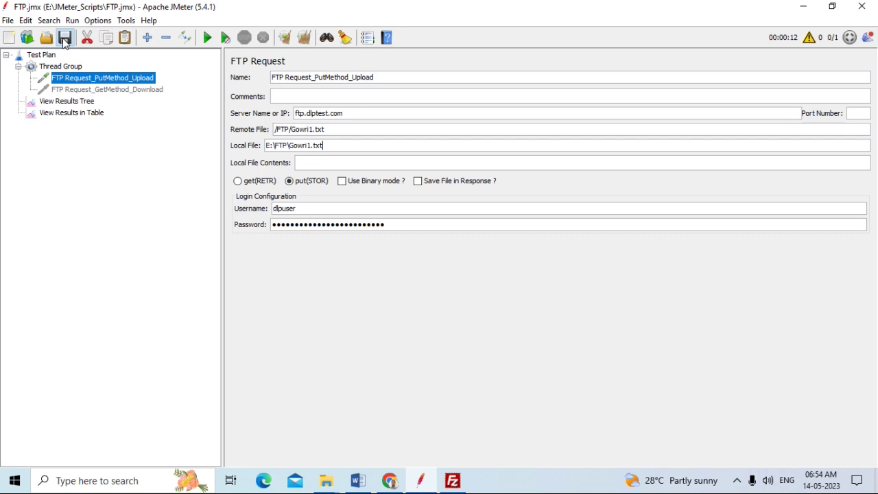
pyautogui.click(76, 101)
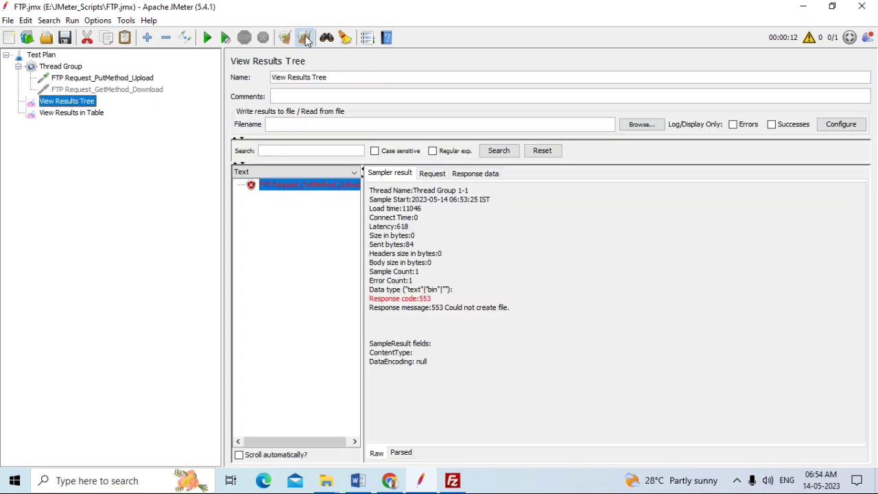
pyautogui.click(304, 38)
pyautogui.click(207, 38)
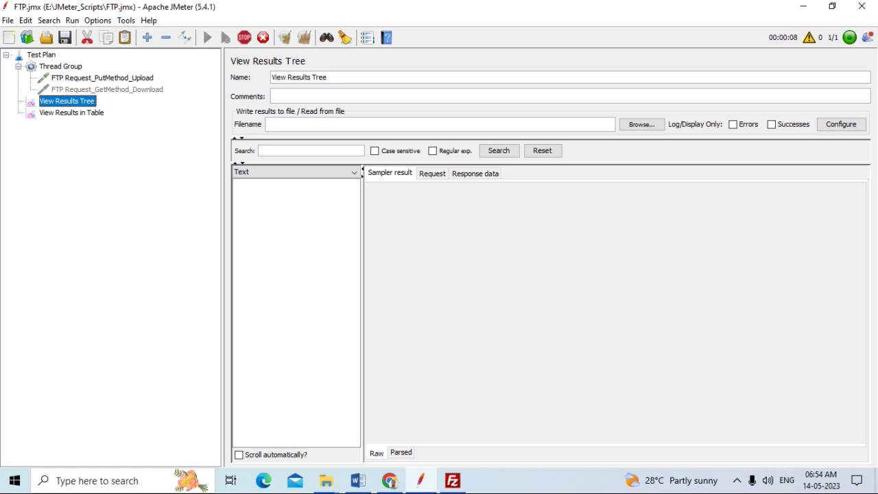
pyautogui.click(453, 482)
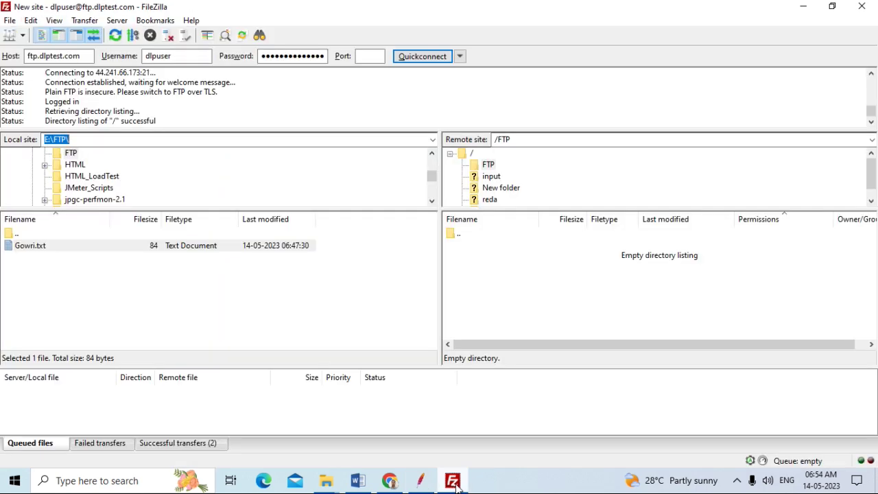
# Verify FileZilla's remote /FTP folder is still empty, then go back to JMeter's results
pyautogui.click(516, 140)
pyautogui.click(528, 139)
pyautogui.click(421, 484)
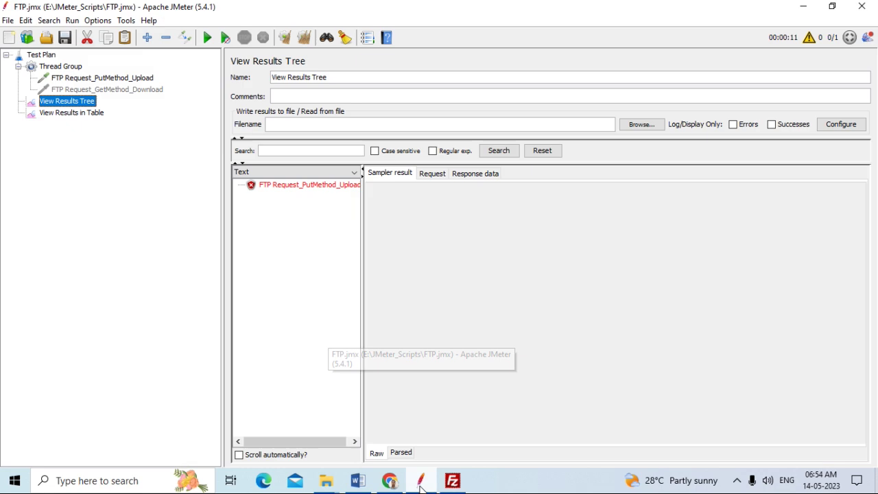
# Copy the red FTP Request_PutMethod_Upload sample's '553 Could not create file' message and review its Request and Response data
pyautogui.click(276, 187)
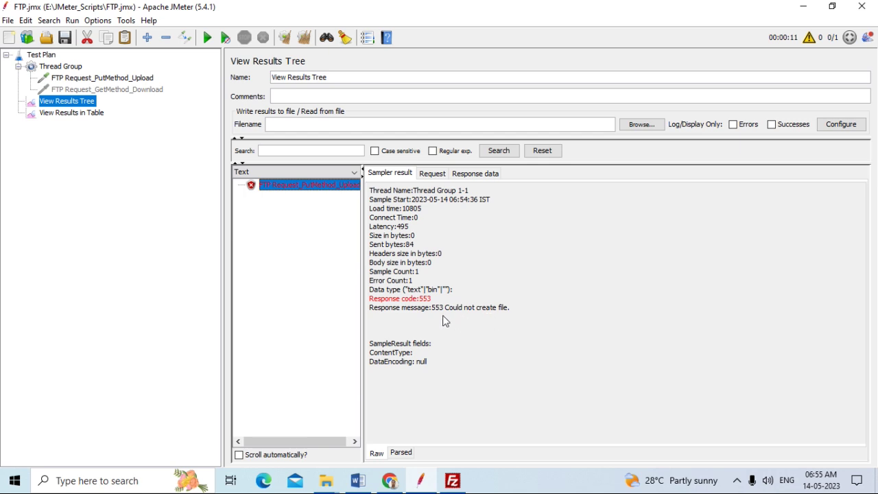
pyautogui.moveTo(372, 312); pyautogui.dragTo(446, 314)
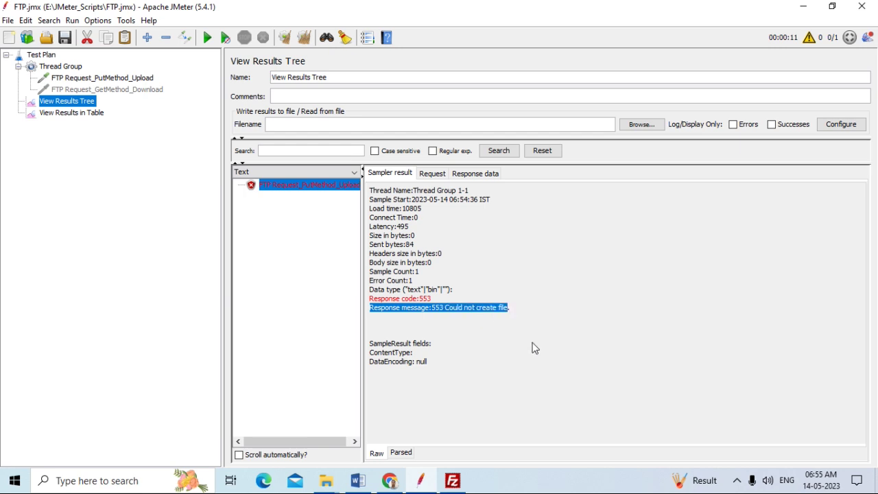
pyautogui.click(434, 174)
pyautogui.click(479, 176)
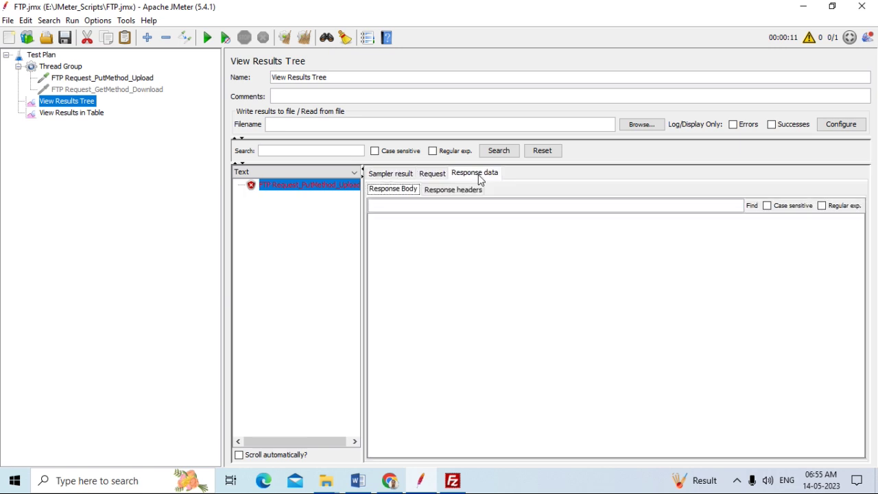
pyautogui.click(433, 174)
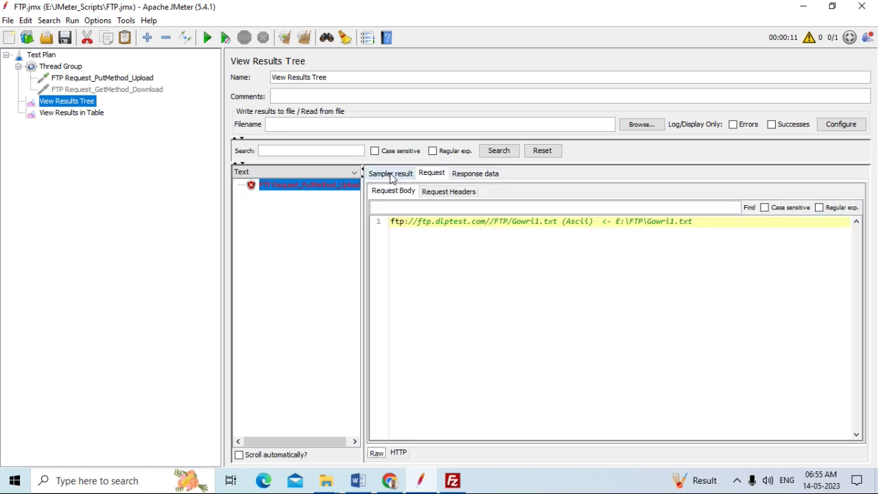
pyautogui.click(391, 176)
pyautogui.click(389, 481)
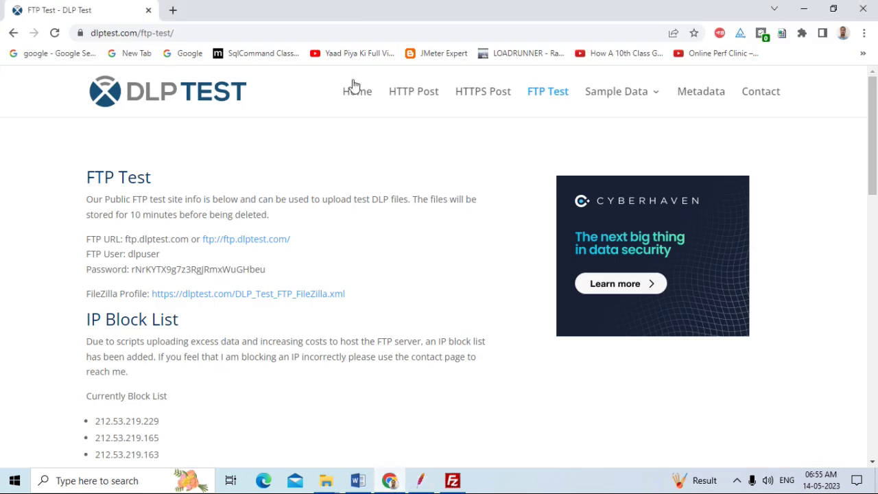
# Search Google in a new tab for 'Response message:553 Could not create file'
pyautogui.hotkey('ctrl', 't')
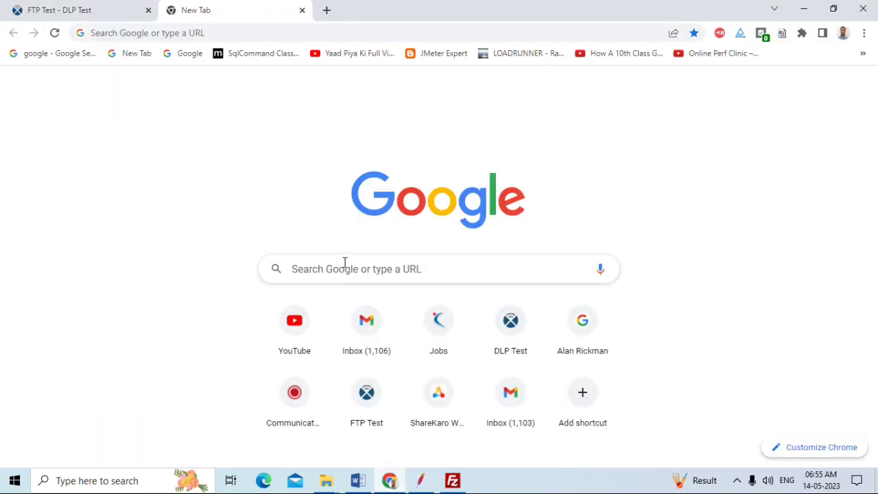
pyautogui.click(350, 261)
pyautogui.write('Response message:553 Could not create file')
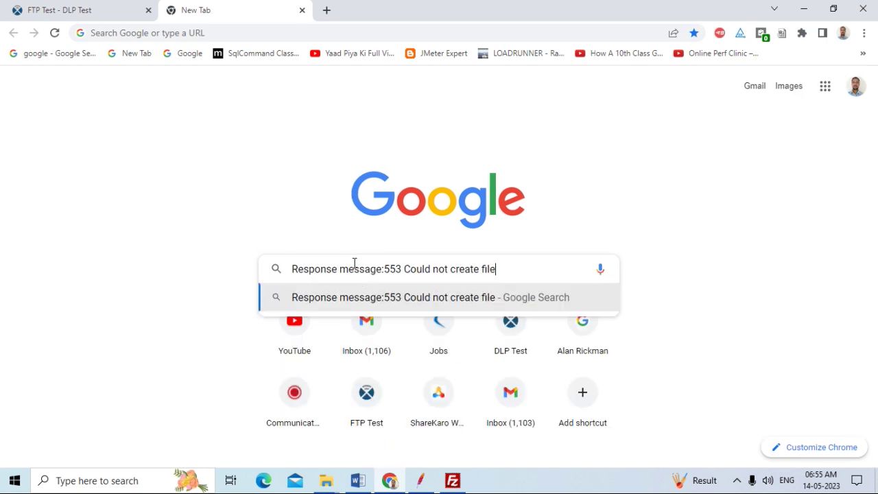
pyautogui.press('Return')
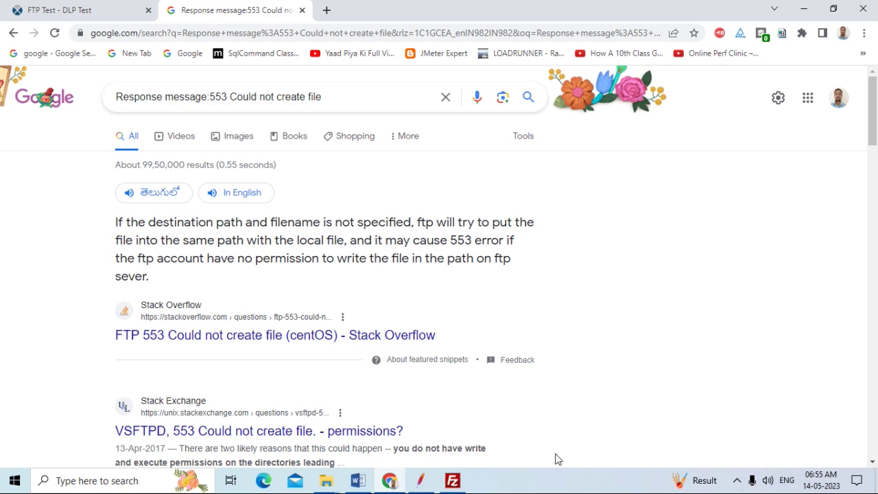
pyautogui.click(453, 480)
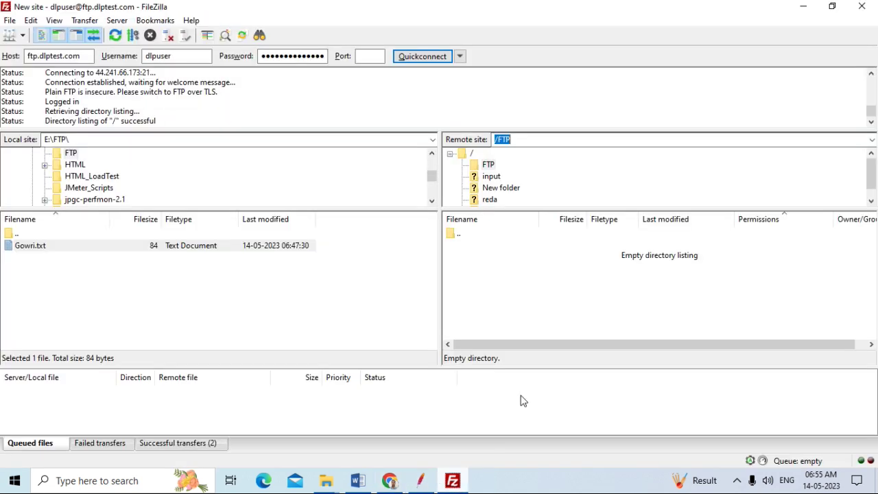
# Upload the local E:\FTP\Gowri.txt to the server's /FTP folder via the context menu
pyautogui.click(487, 165)
pyautogui.rightClick(138, 247)
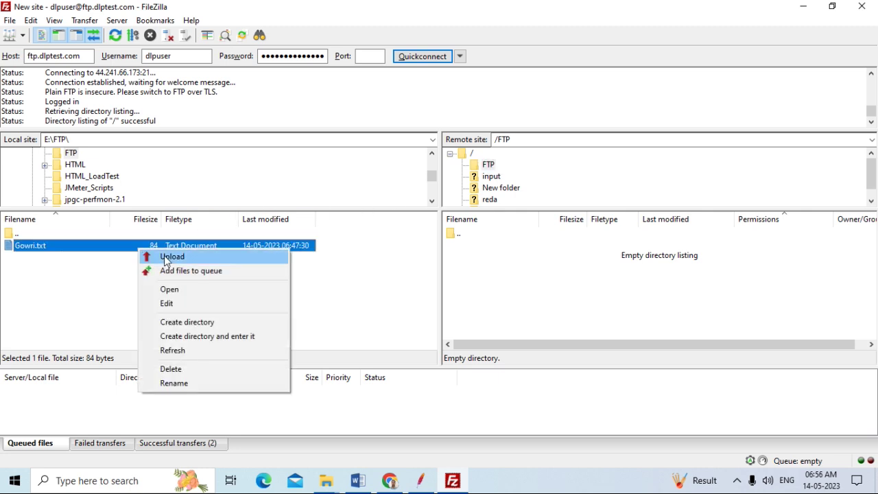
pyautogui.click(165, 255)
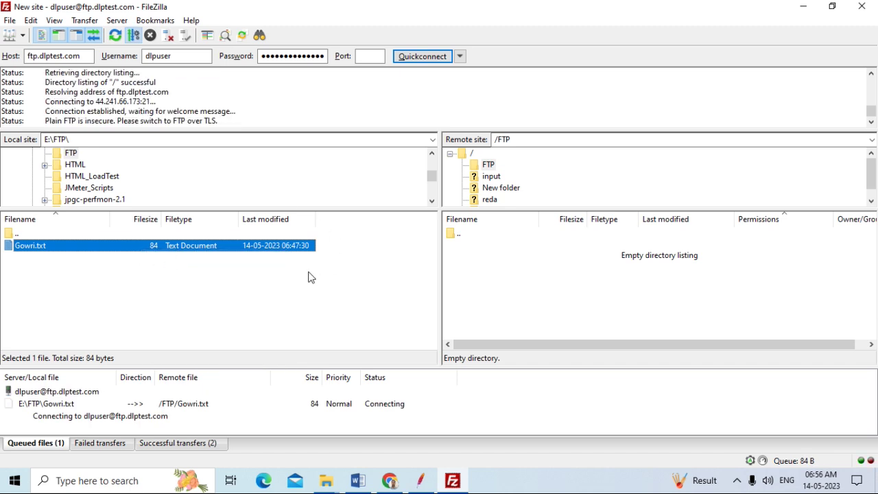
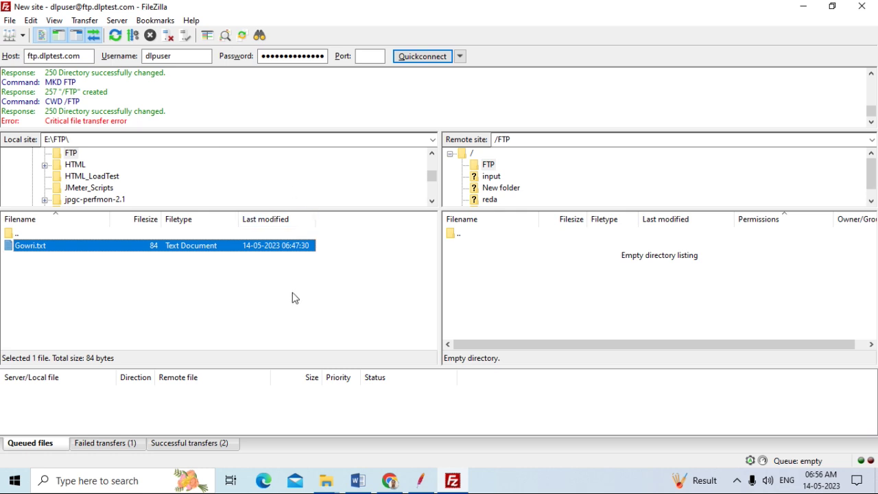
# Refresh FileZilla's local and remote file listings after checking the remote /FTP path
pyautogui.click(523, 141)
pyautogui.click(526, 144)
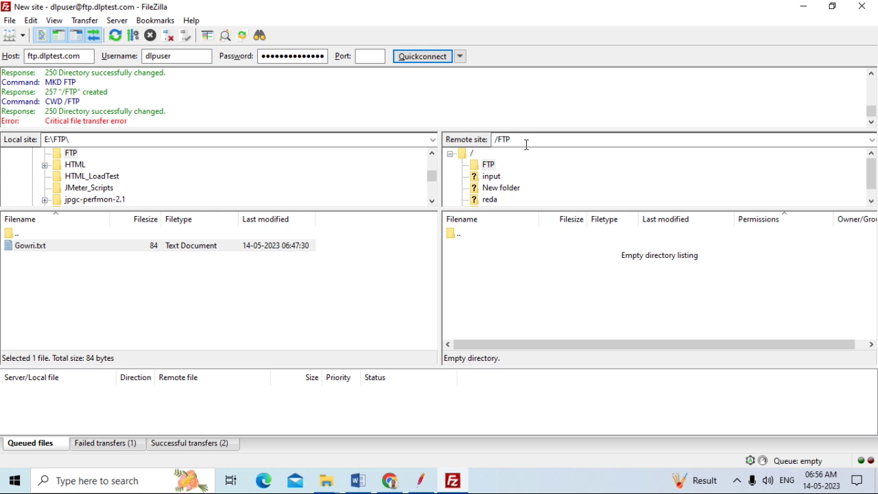
pyautogui.click(115, 35)
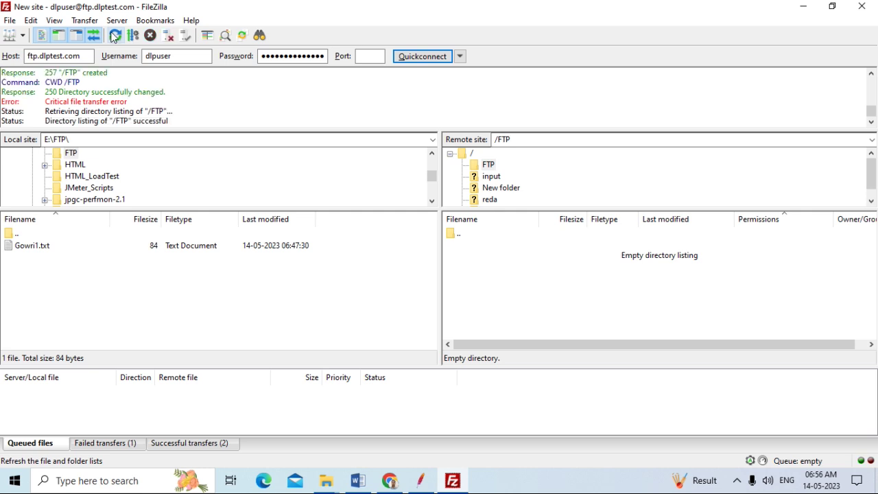
# Disconnect FileZilla from the FTP server via the Server menu
pyautogui.click(118, 20)
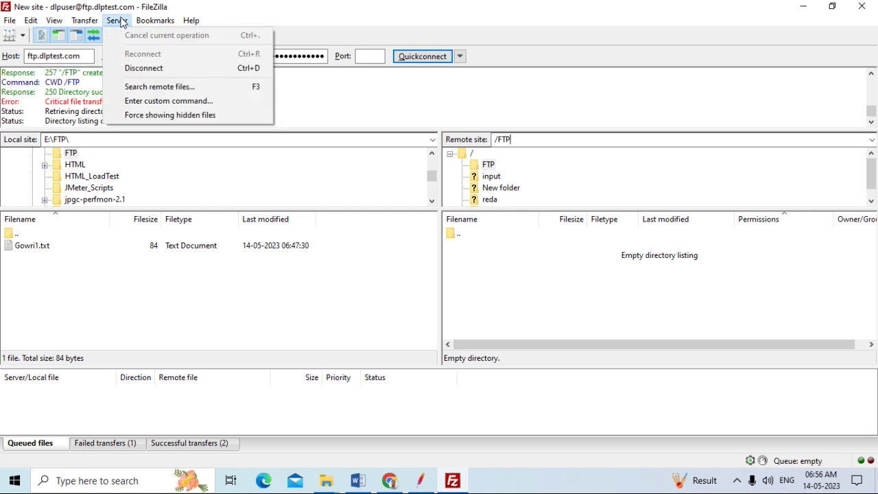
pyautogui.click(132, 68)
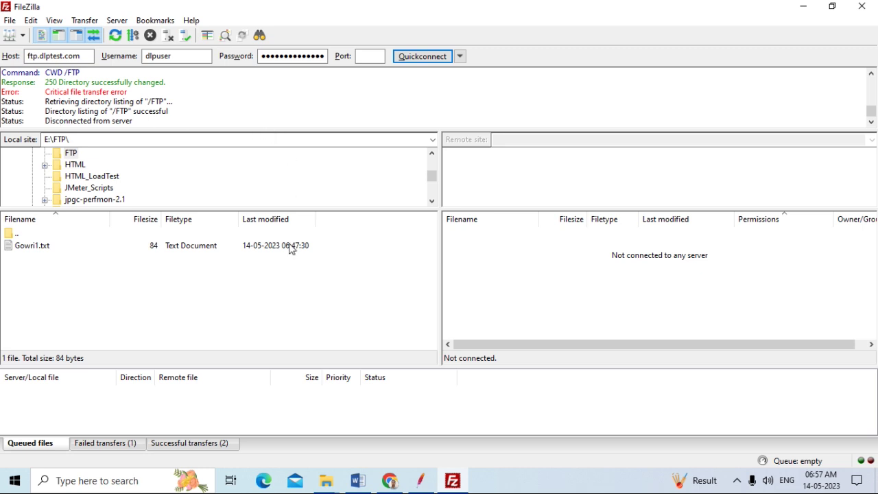
pyautogui.click(118, 22)
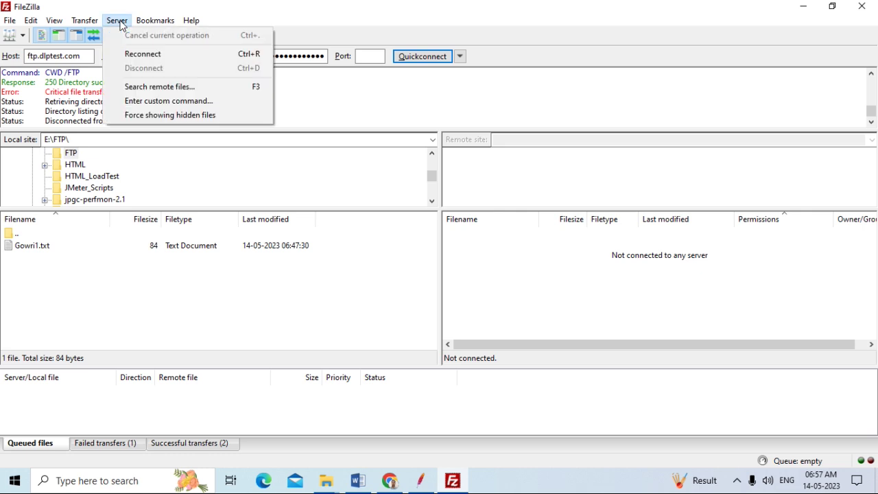
pyautogui.click(349, 103)
pyautogui.click(11, 21)
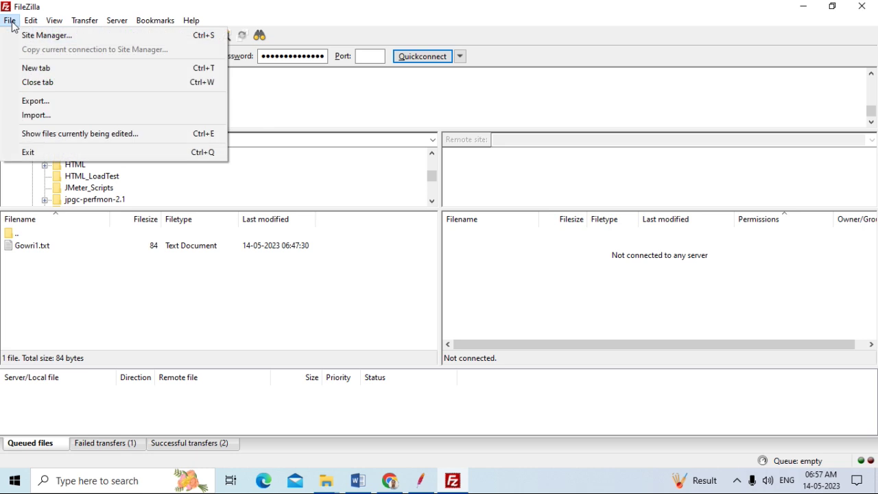
# Reconnect to the saved ftp.dlptest.com site from Site Manager and open the empty remote /FTP folder
pyautogui.click(27, 35)
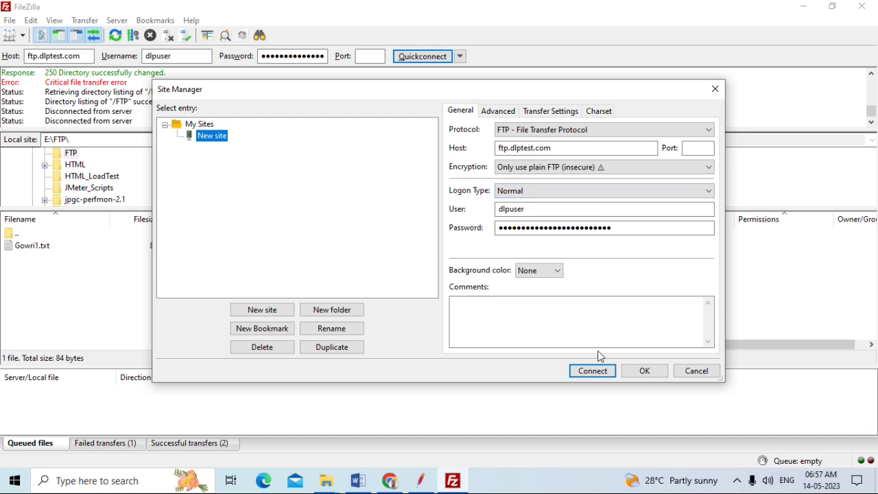
pyautogui.click(591, 371)
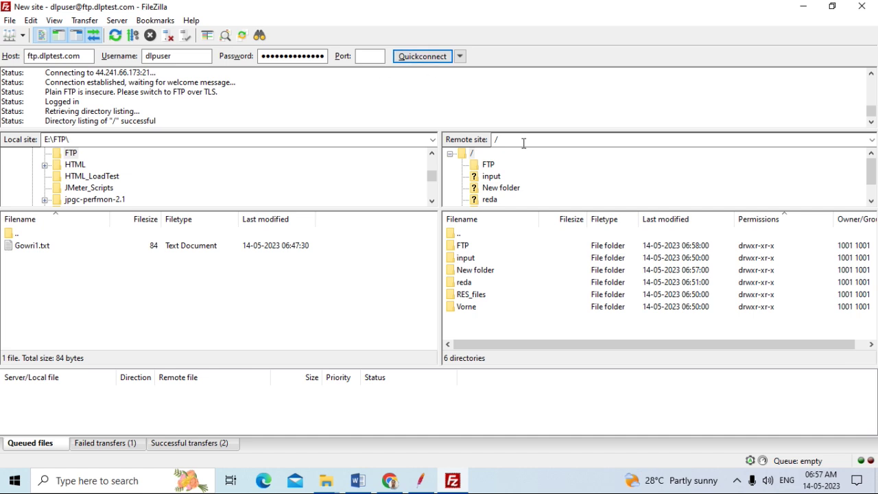
pyautogui.click(489, 165)
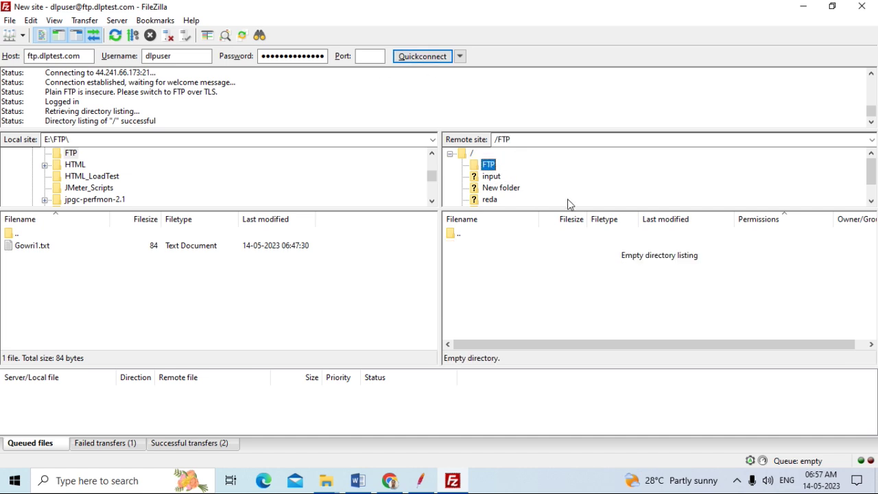
pyautogui.moveTo(421, 490)
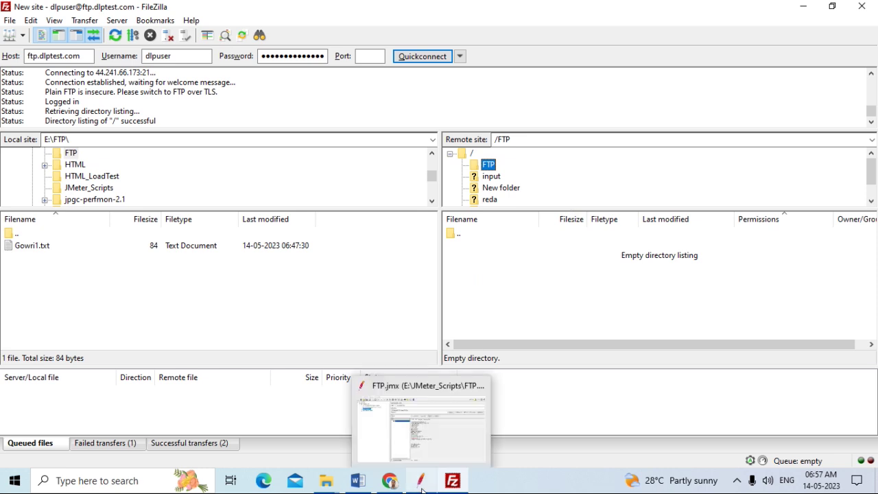
# Clear View Results Tree and rerun the upload test, which fails with 553 Could not create file
pyautogui.click(422, 490)
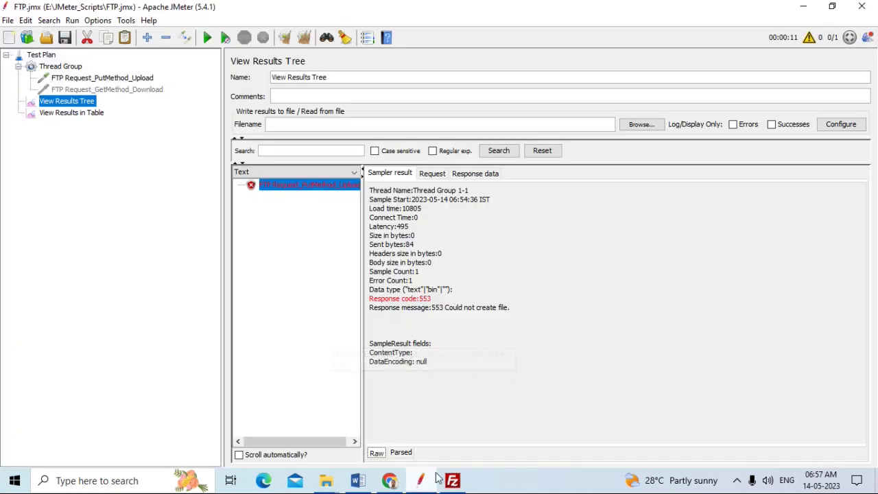
pyautogui.click(103, 80)
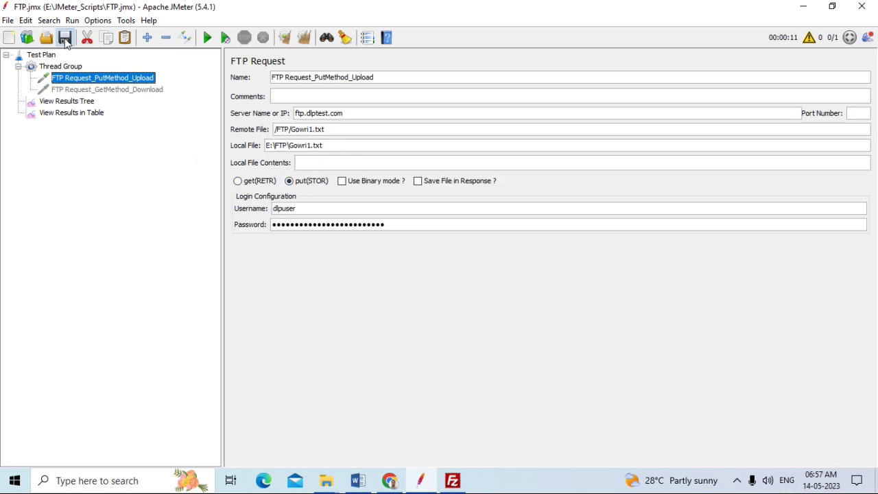
pyautogui.click(74, 115)
pyautogui.click(75, 104)
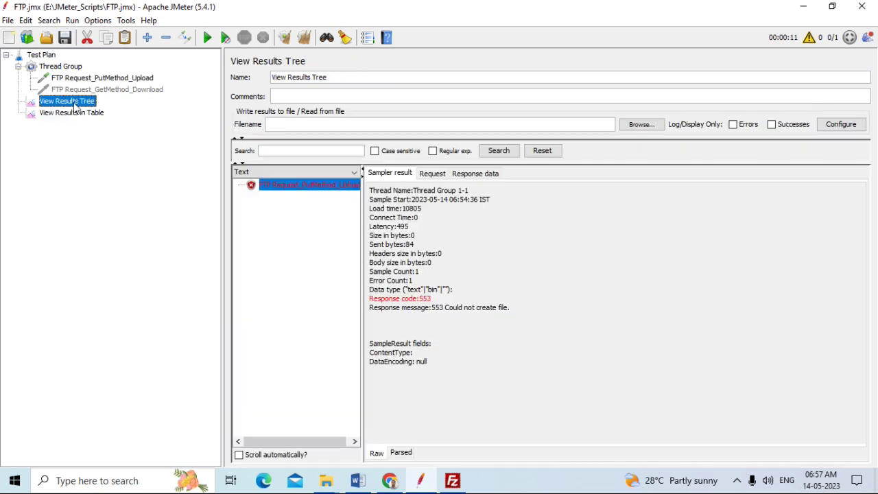
pyautogui.click(304, 37)
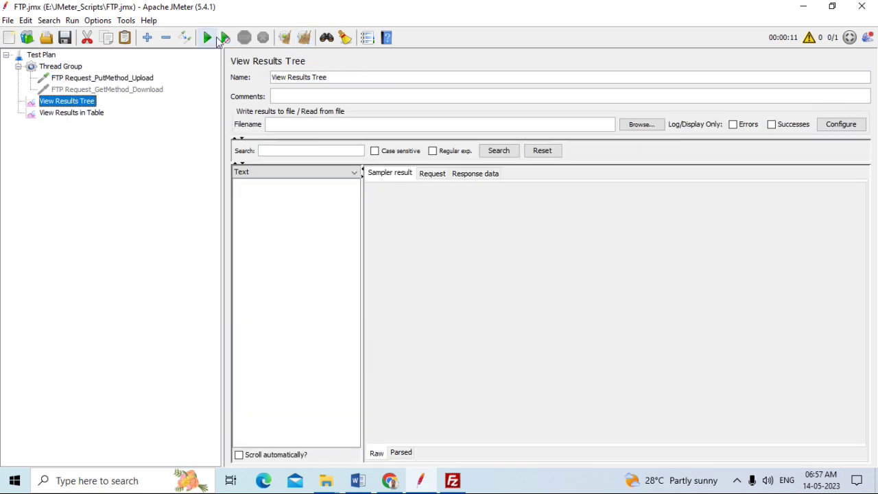
pyautogui.click(209, 38)
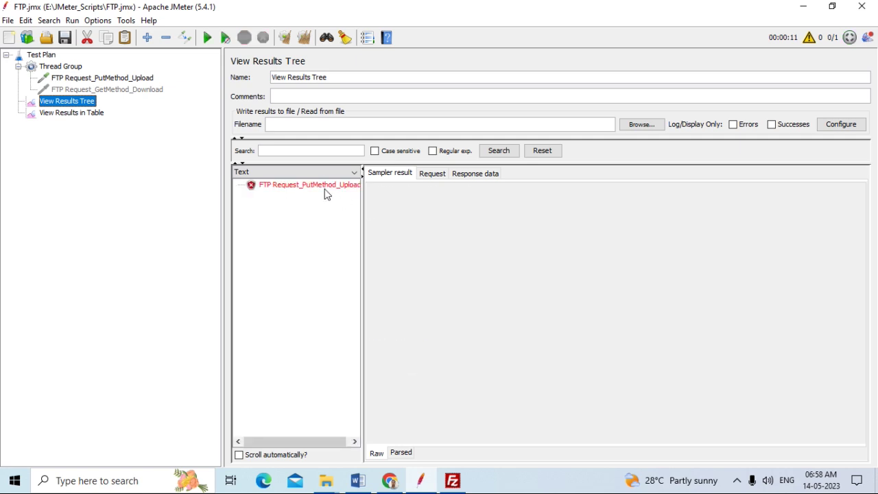
pyautogui.click(322, 185)
pyautogui.click(453, 480)
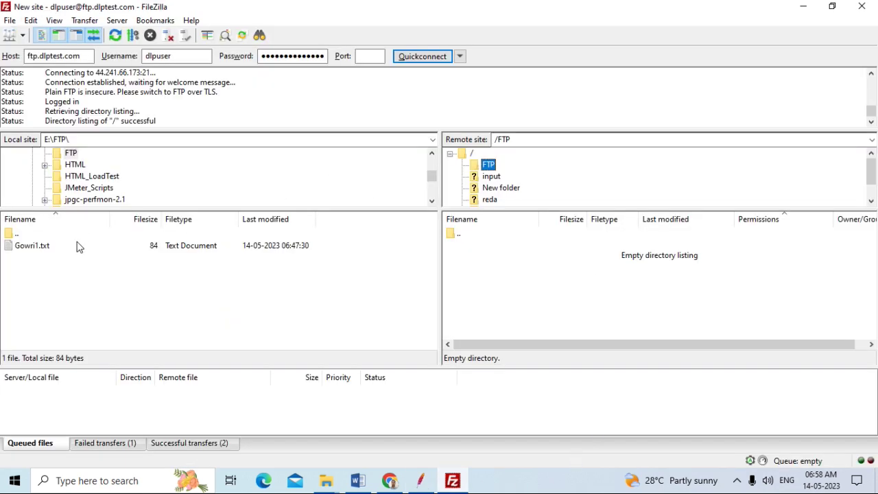
# Upload the local E:\FTP\Gowri1.txt to the server's /FTP folder
pyautogui.click(51, 248)
pyautogui.click(99, 141)
pyautogui.click(99, 141)
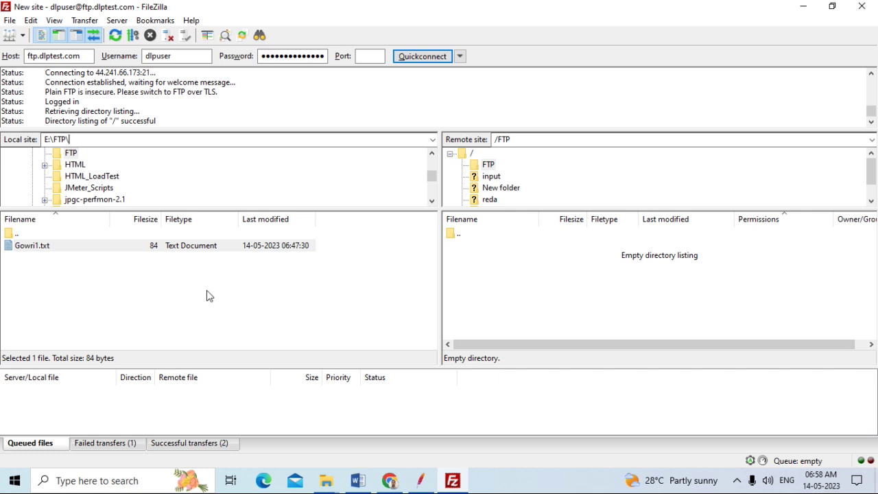
pyautogui.rightClick(62, 245)
pyautogui.click(89, 251)
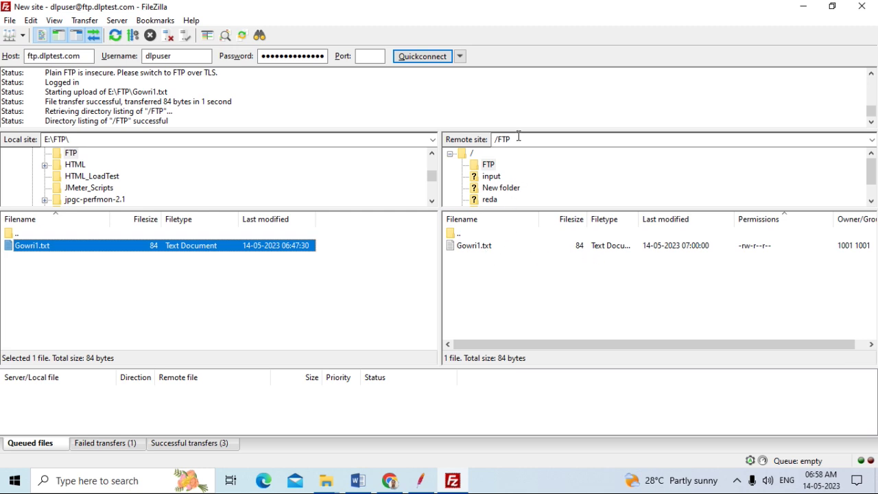
# Delete Gowri1.txt from the server and refresh so remote /FTP is empty
pyautogui.click(511, 247)
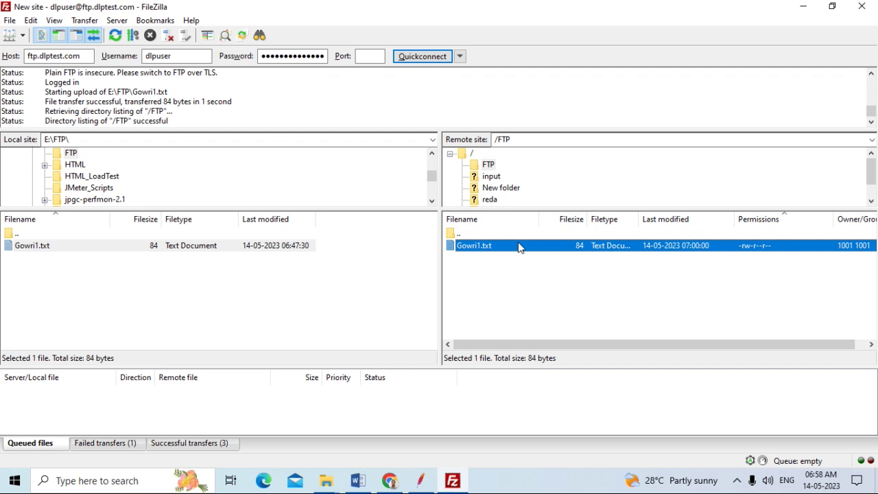
pyautogui.rightClick(519, 248)
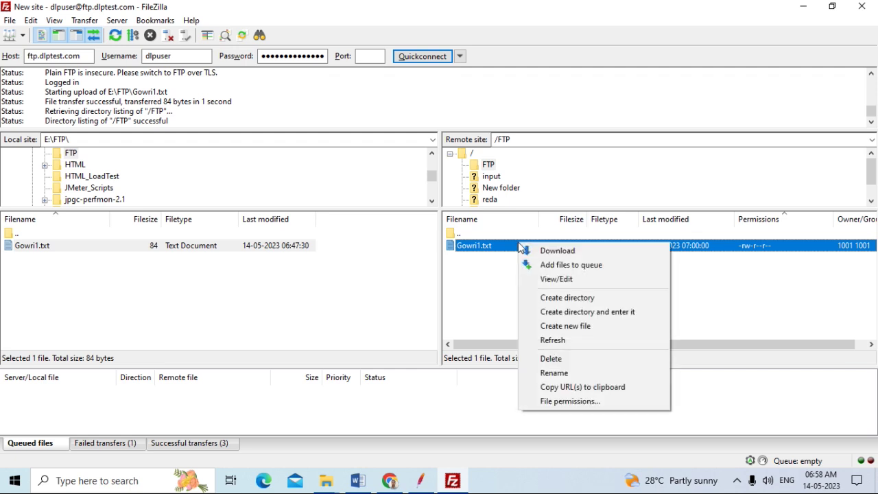
pyautogui.click(568, 359)
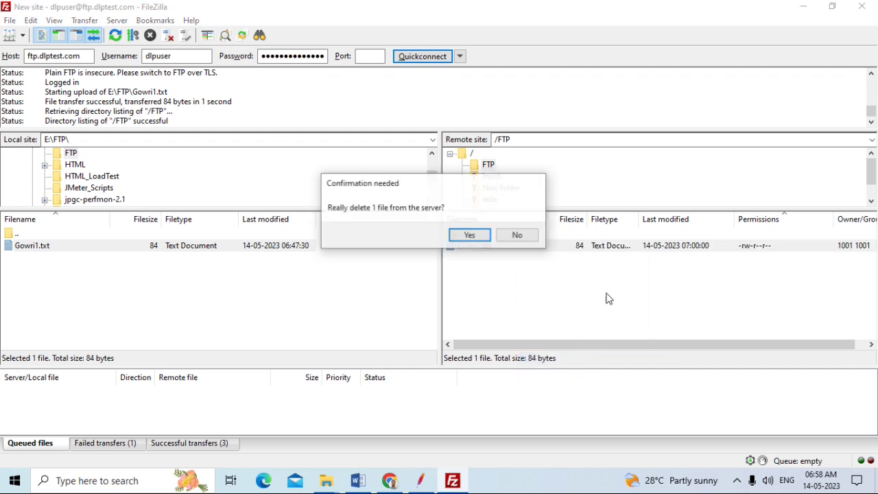
pyautogui.click(477, 234)
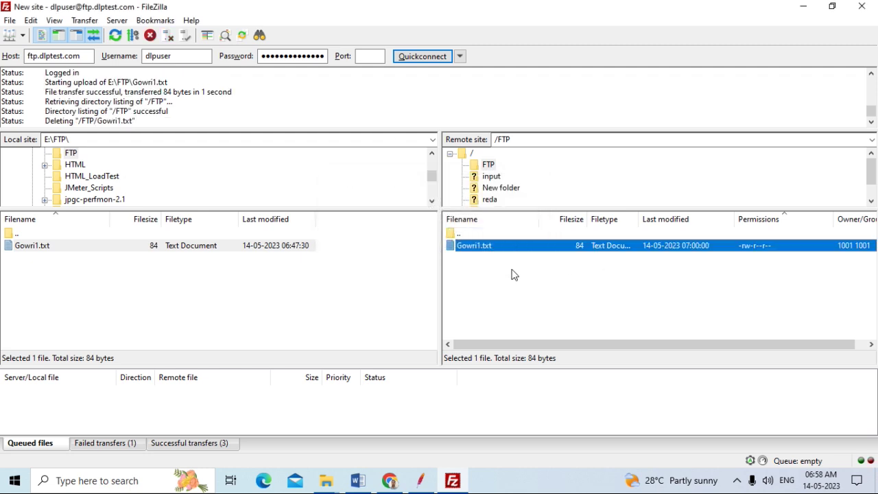
pyautogui.click(124, 36)
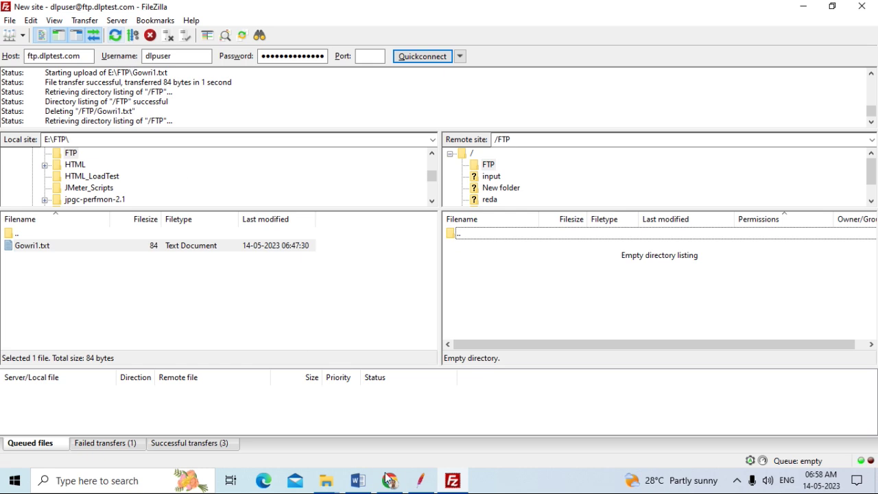
pyautogui.click(425, 486)
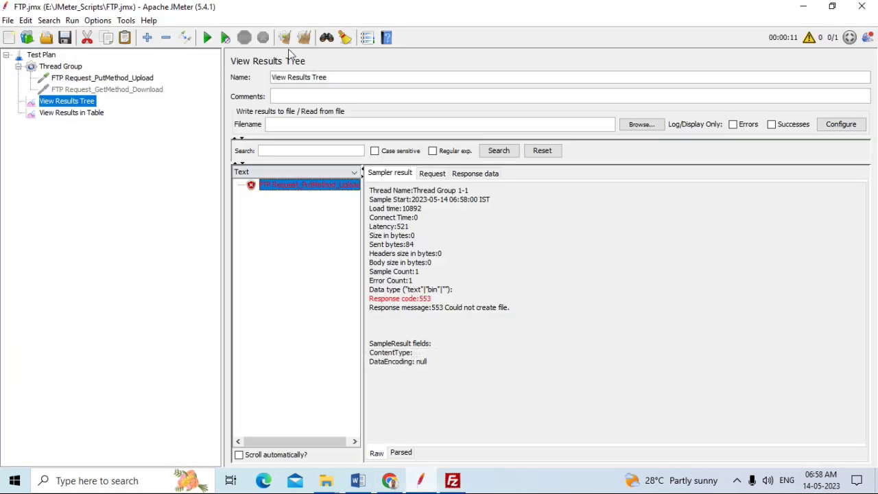
# Clear the results and rerun the test, selecting the now-successful upload sample
pyautogui.click(304, 37)
pyautogui.click(206, 38)
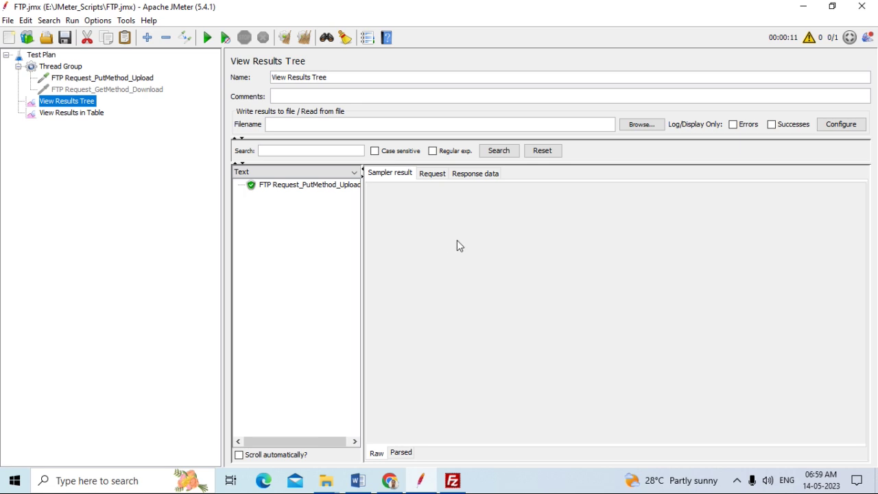
pyautogui.click(277, 190)
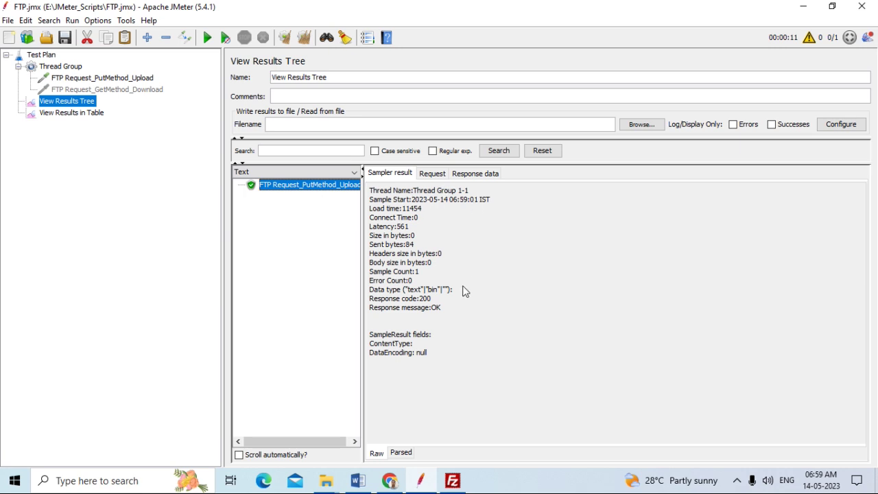
# Review the upload's request, response data and headers, showing 200 OK with 84 bytes sent
pyautogui.click(431, 173)
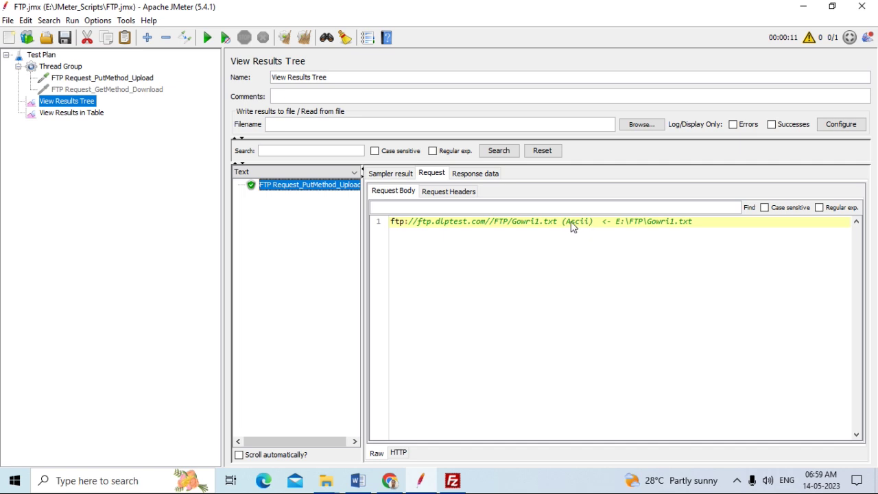
pyautogui.click(476, 173)
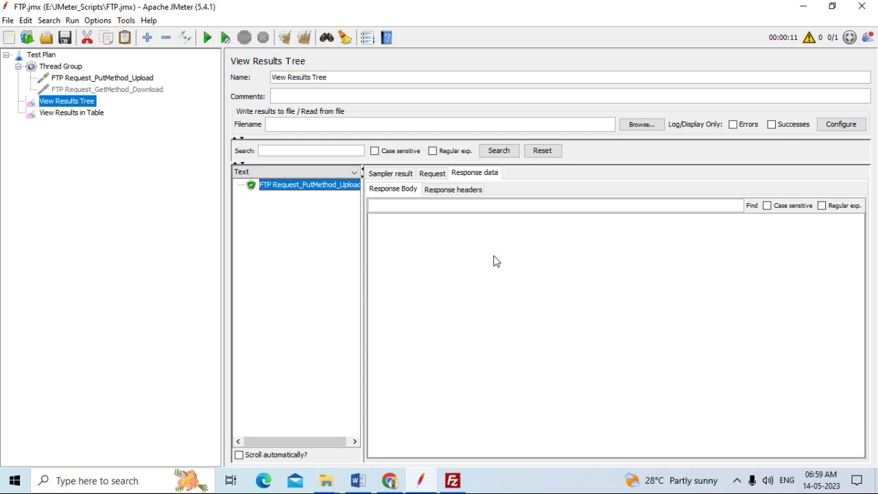
pyautogui.click(452, 192)
pyautogui.click(420, 188)
pyautogui.click(431, 174)
pyautogui.click(400, 174)
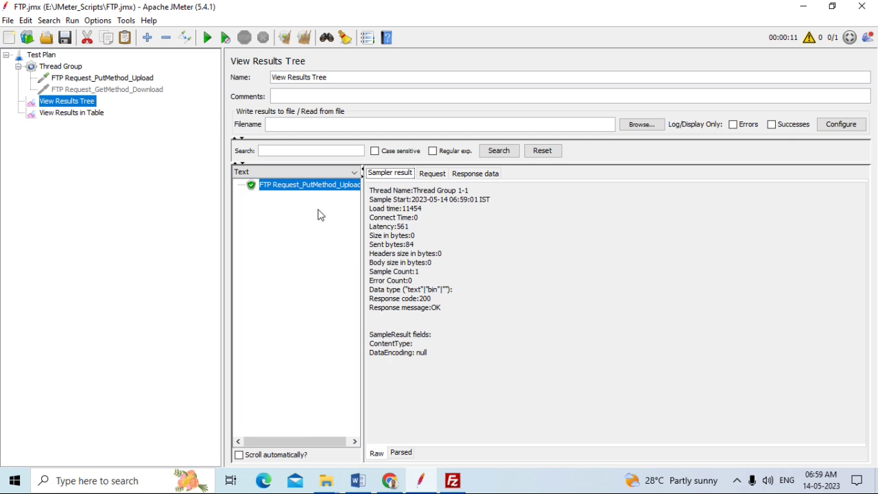
pyautogui.click(453, 478)
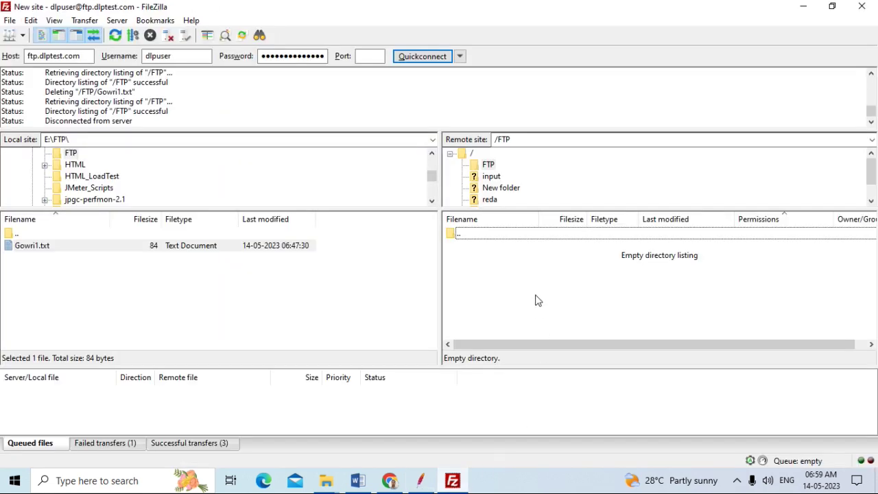
# Reload the server's /FTP folder from the root node and confirm it shows no files
pyautogui.click(521, 139)
pyautogui.click(520, 138)
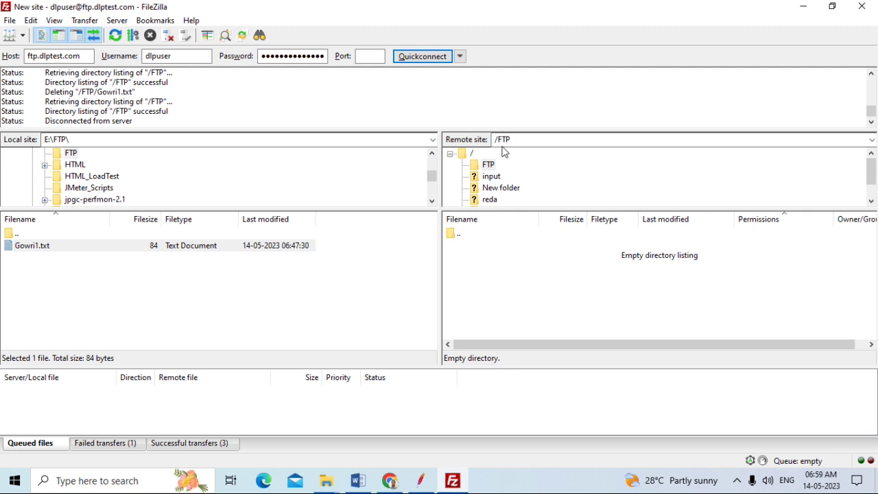
pyautogui.click(473, 153)
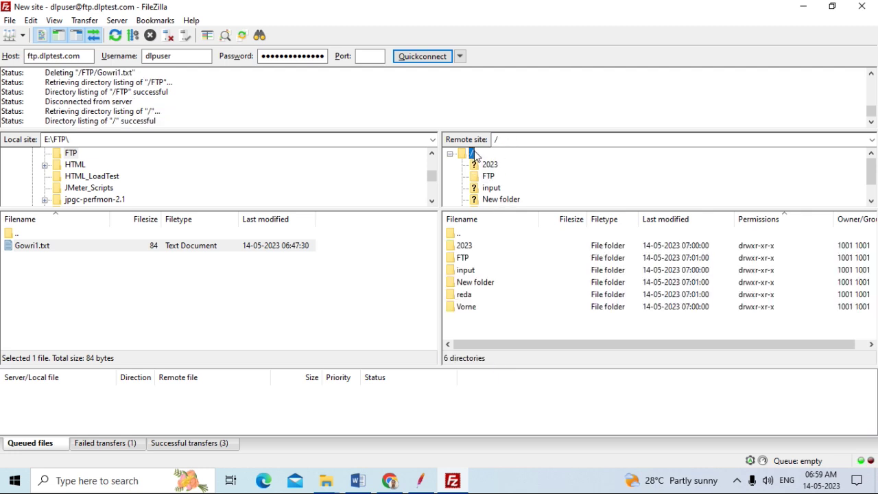
pyautogui.doubleClick(465, 259)
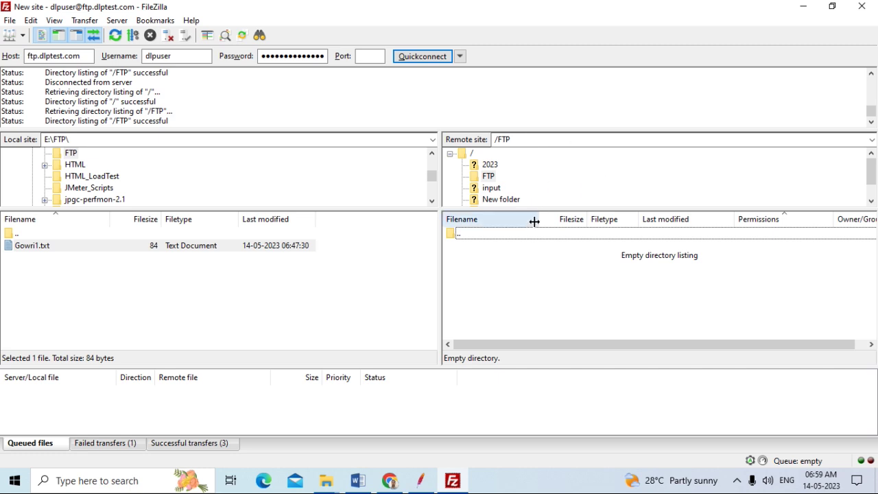
pyautogui.click(425, 486)
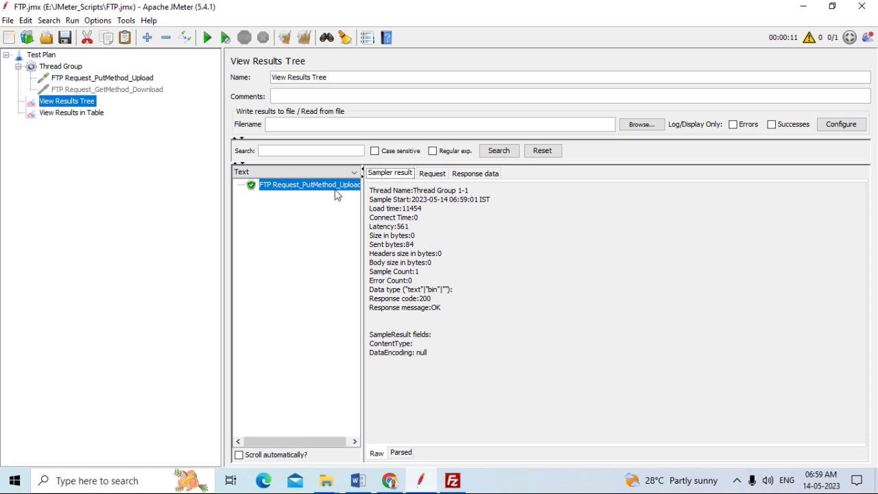
pyautogui.click(453, 484)
pyautogui.doubleClick(524, 141)
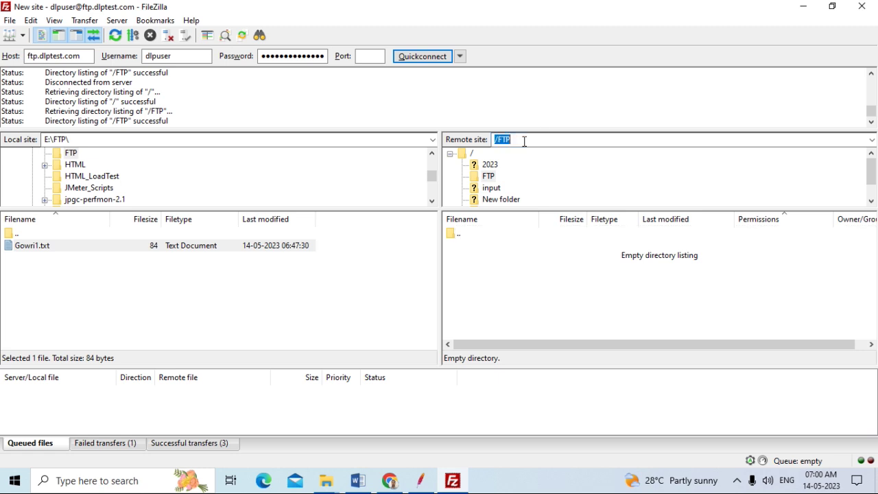
pyautogui.click(524, 141)
# Select and delete all three entries in FileZilla's Successful transfers list
pyautogui.click(489, 176)
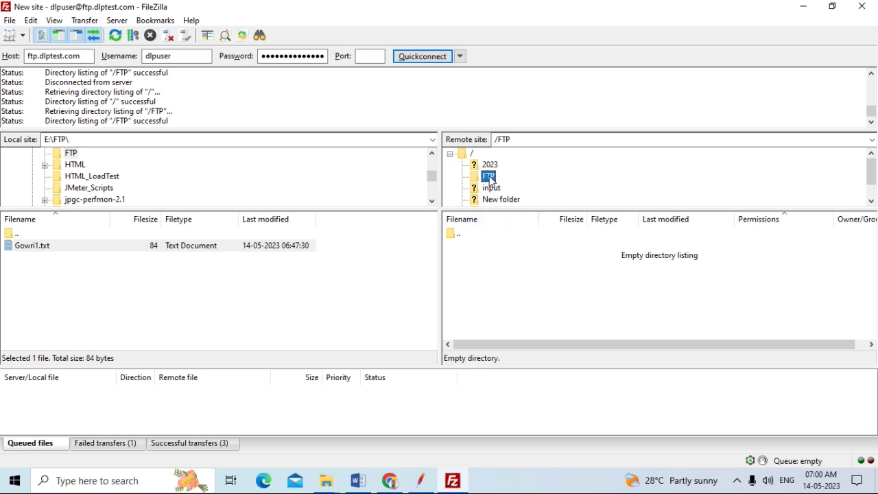
pyautogui.click(519, 139)
pyautogui.click(519, 139)
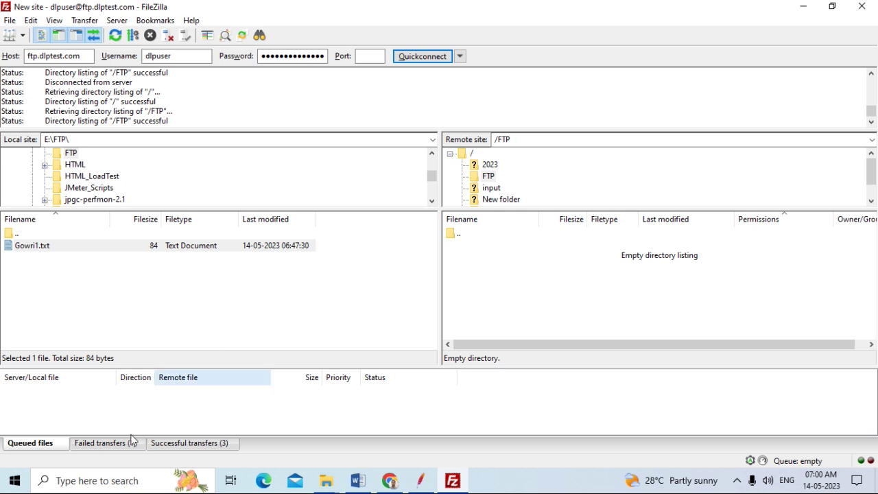
pyautogui.click(177, 443)
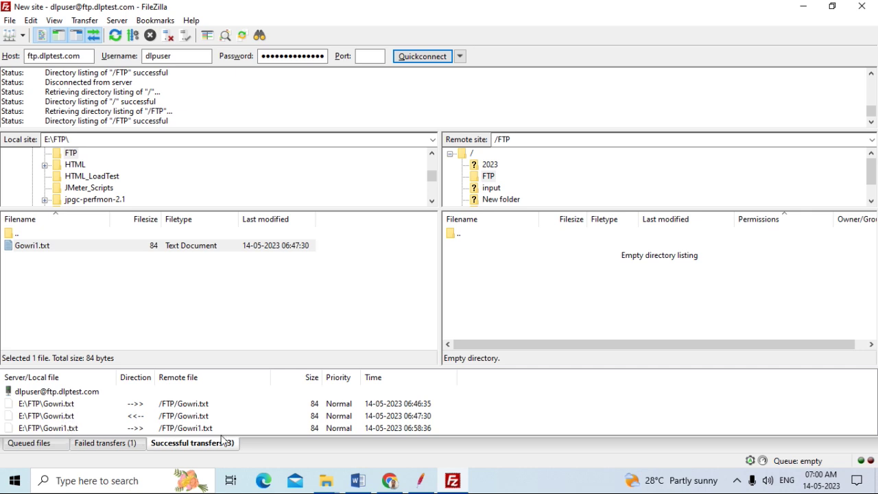
pyautogui.click(197, 407)
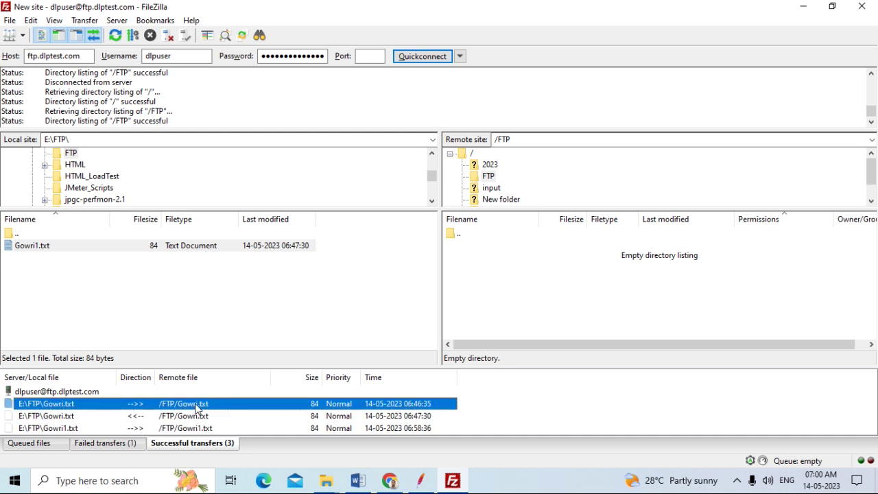
pyautogui.hotkey('shift', 'Down')
pyautogui.hotkey('shift', 'Down')
pyautogui.press('Delete')
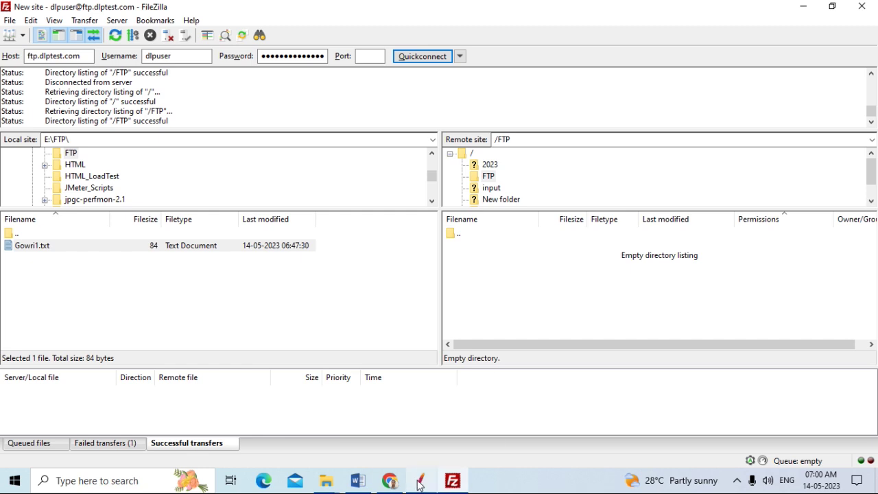
# Clear the previous run's results in JMeter
pyautogui.moveTo(420, 485)
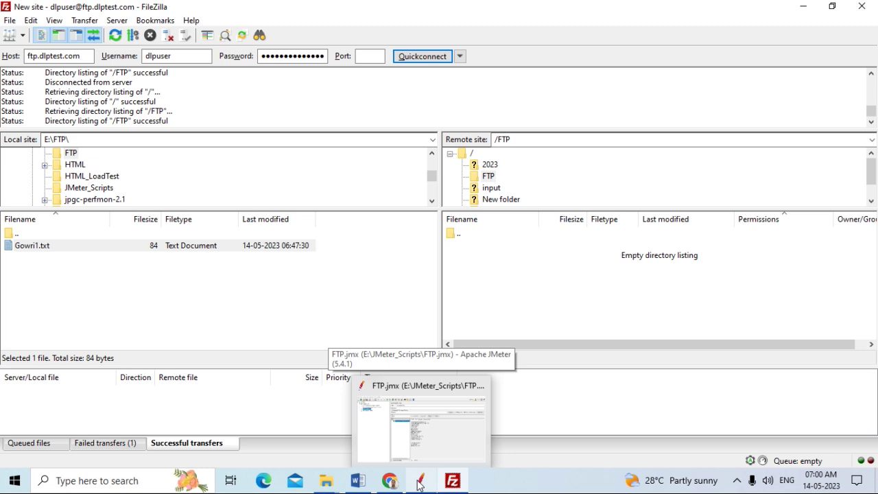
pyautogui.click(420, 483)
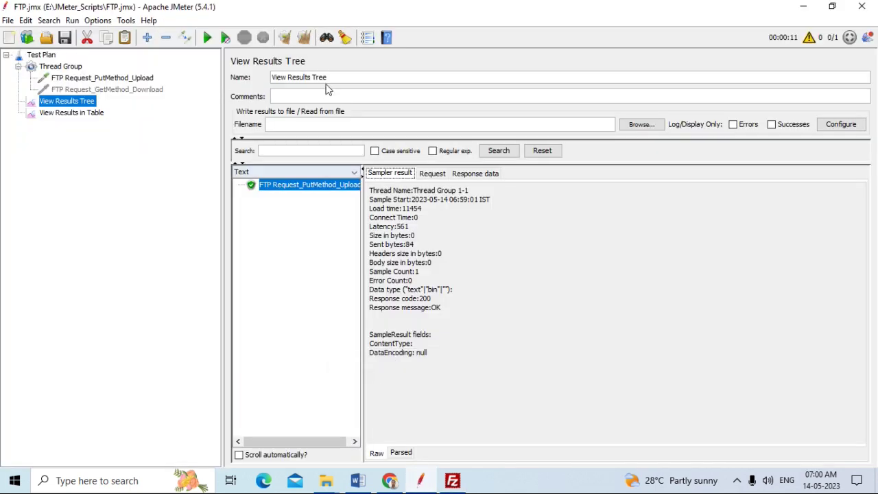
pyautogui.click(304, 37)
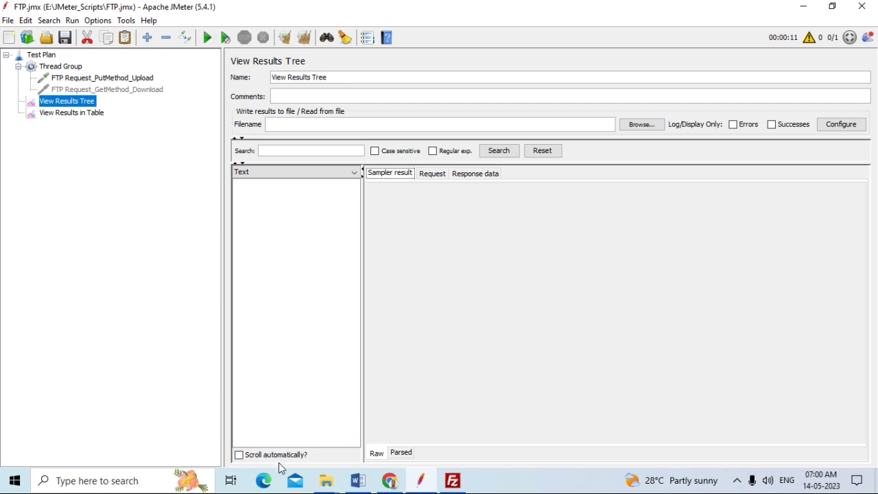
# Change the upload's remote and local files to /FTP/Gowri10.txt and E:\FTP\Gowri10.txt, then save the plan
pyautogui.click(97, 80)
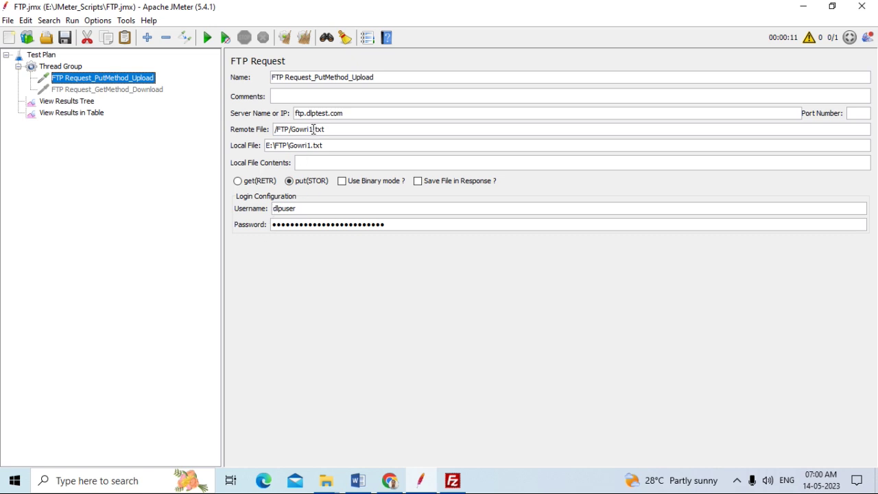
pyautogui.write('0')
pyautogui.click(313, 145)
pyautogui.write('0')
pyautogui.click(64, 38)
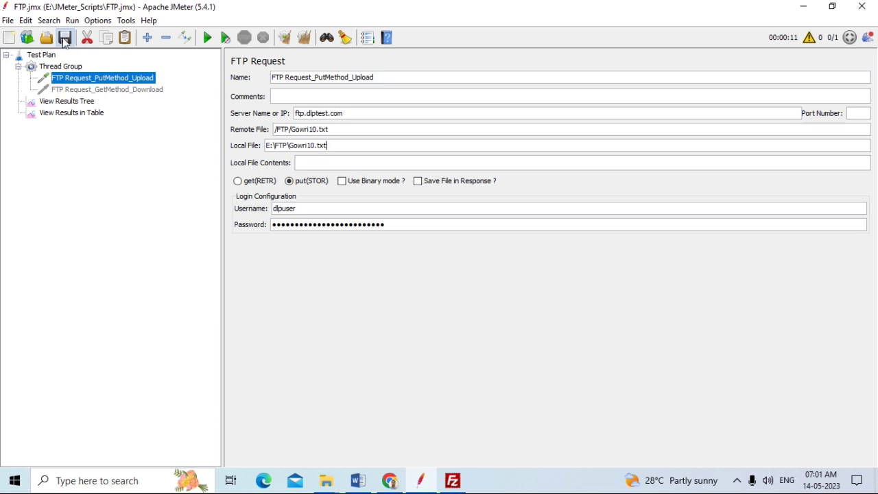
# Rename the local file Gowri1 in E:\FTP to Gowri10 in File Explorer
pyautogui.click(334, 486)
pyautogui.click(268, 444)
pyautogui.click(161, 87)
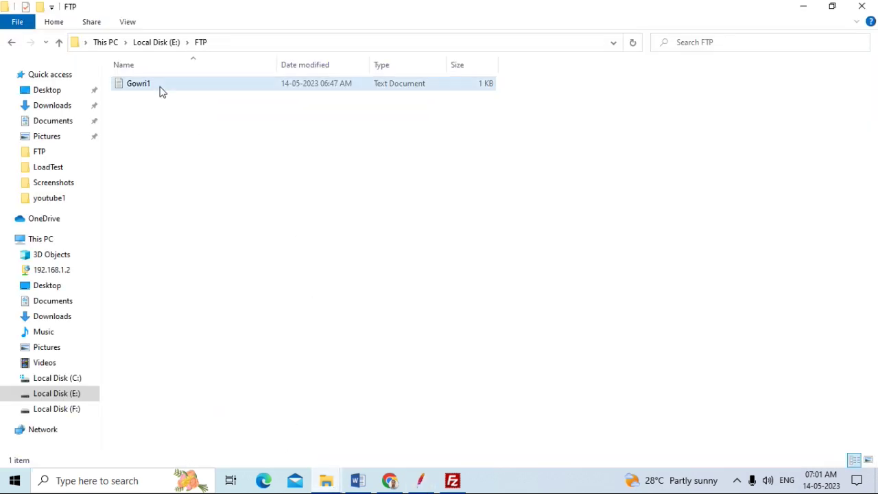
pyautogui.press('F2')
pyautogui.press('End')
pyautogui.write('0')
pyautogui.click(278, 247)
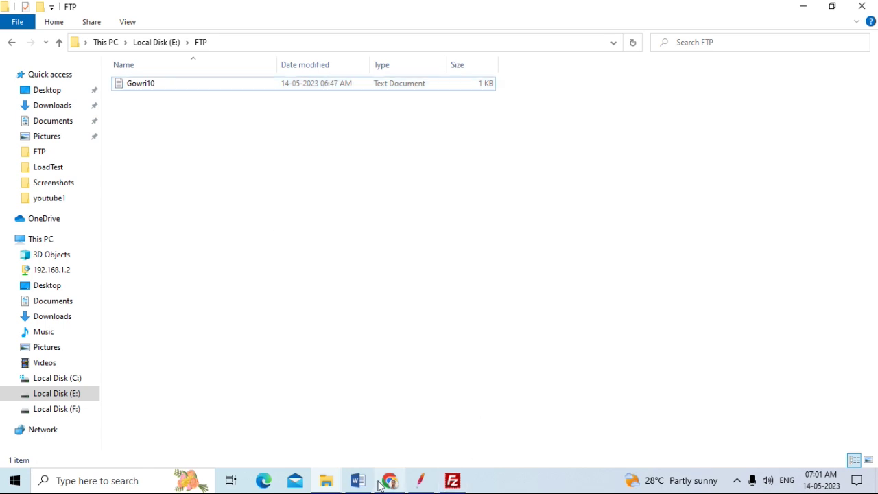
pyautogui.click(420, 480)
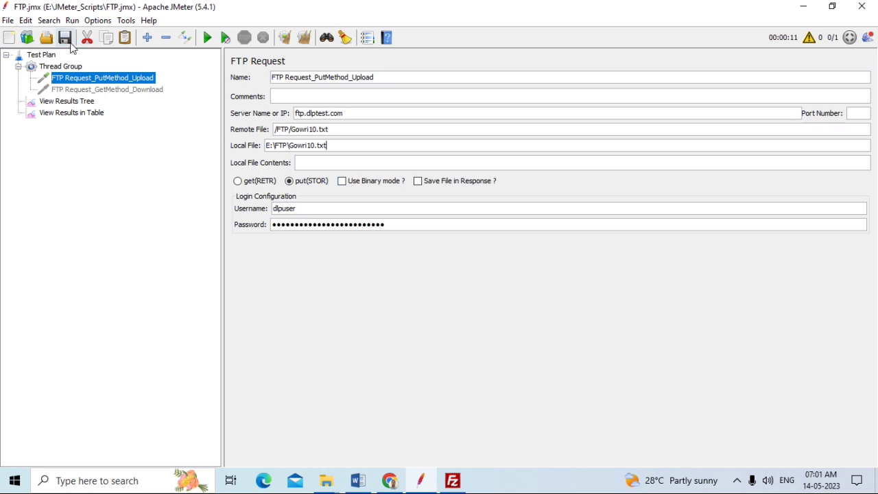
# Run the plan and verify in Request and Response data that the Gowri10.txt upload returned 200 OK
pyautogui.click(71, 103)
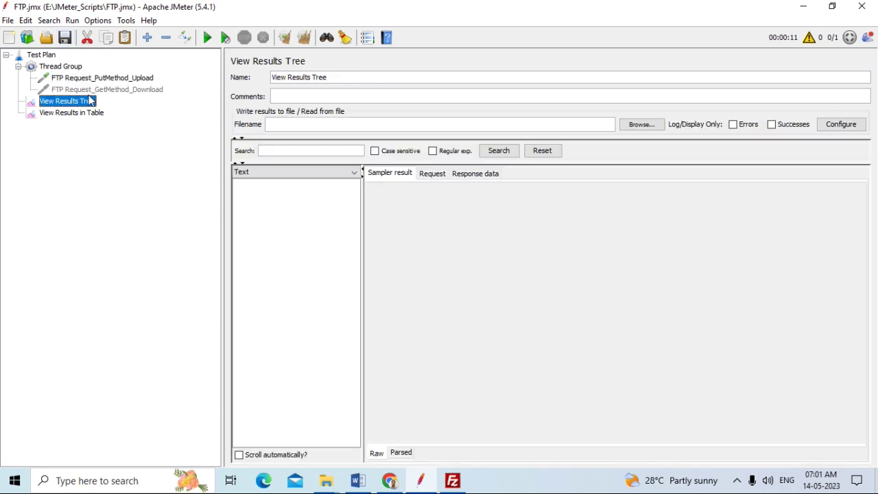
pyautogui.click(207, 38)
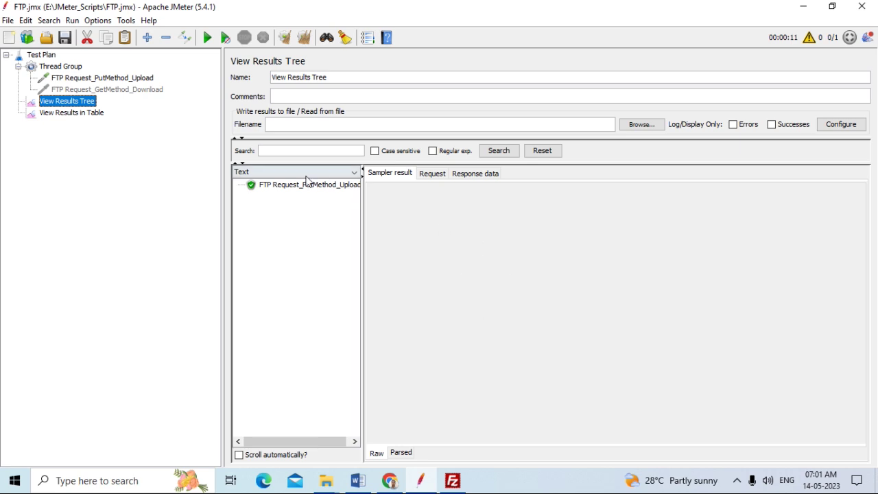
pyautogui.click(283, 186)
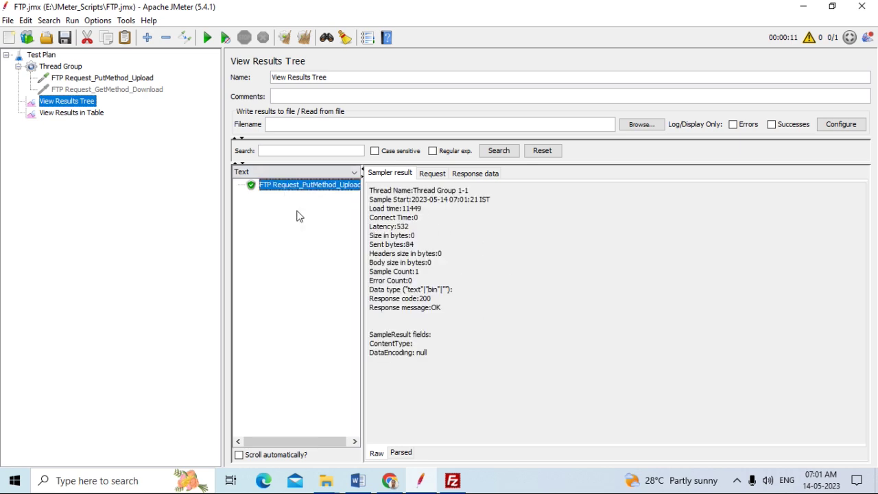
pyautogui.click(431, 174)
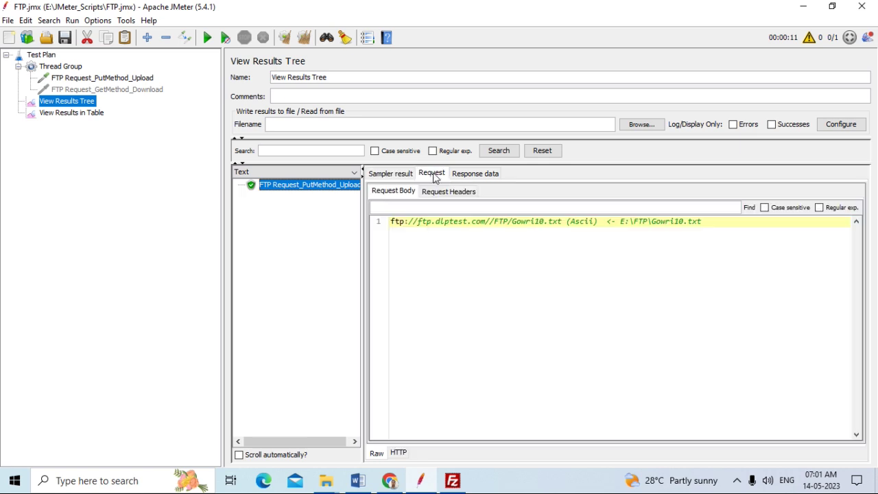
pyautogui.click(472, 174)
pyautogui.click(391, 174)
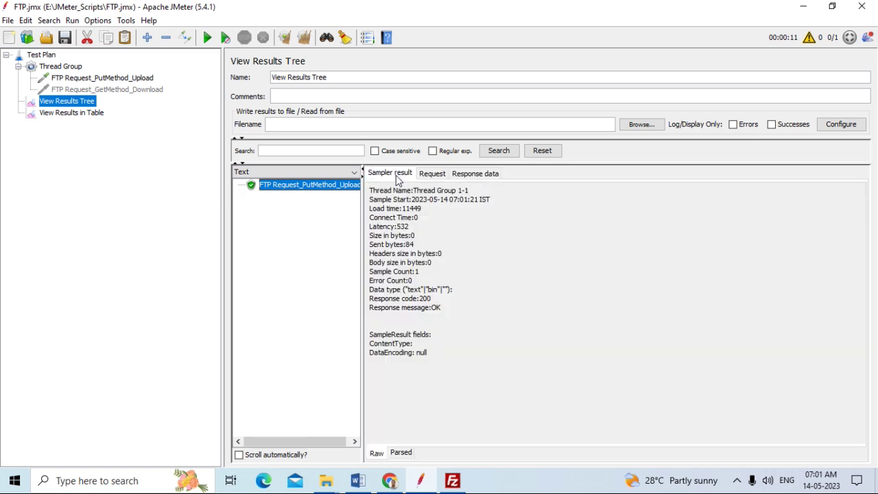
pyautogui.click(106, 78)
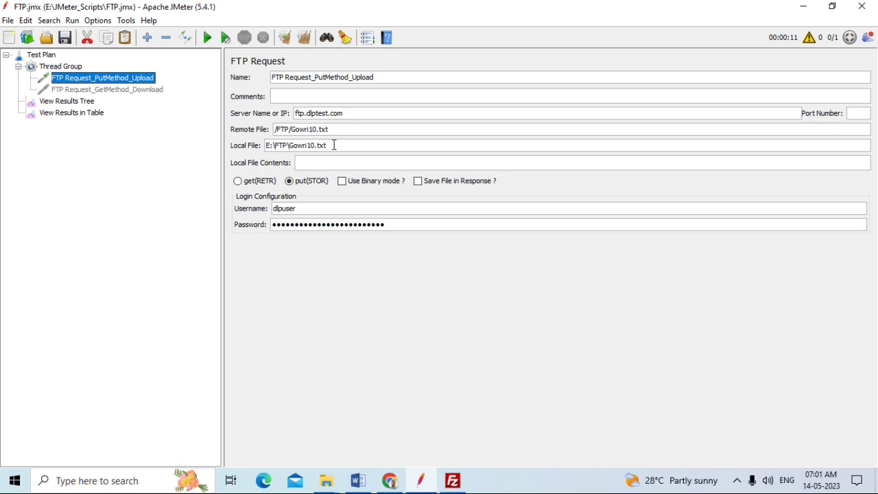
# Reload FileZilla's remote /FTP and local E:\FTP\ folder listings
pyautogui.click(452, 481)
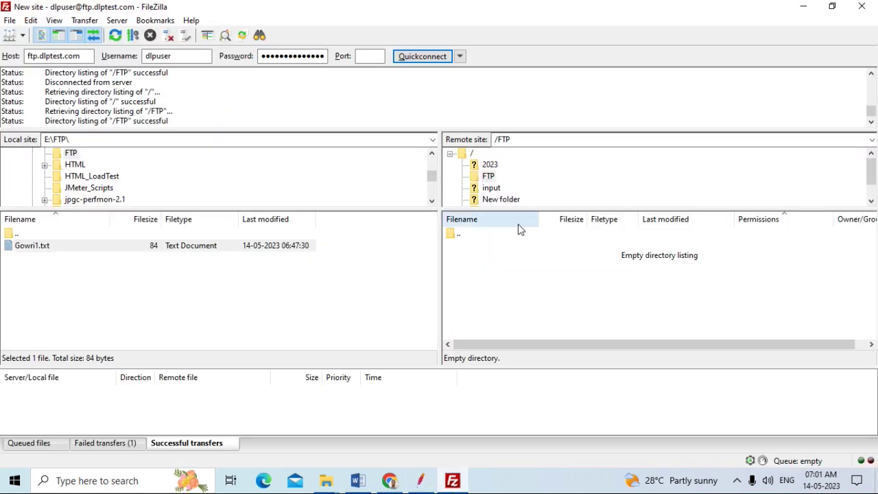
pyautogui.click(520, 139)
pyautogui.press('End')
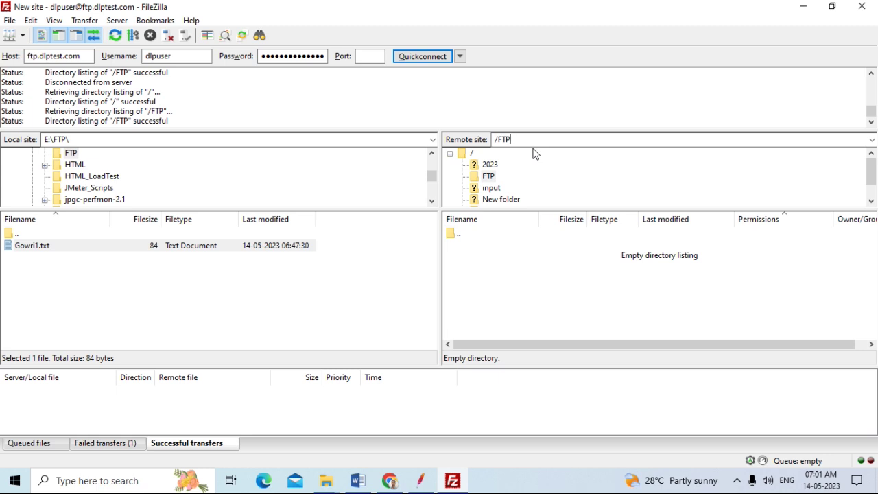
pyautogui.click(489, 176)
pyautogui.click(99, 137)
pyautogui.press('Return')
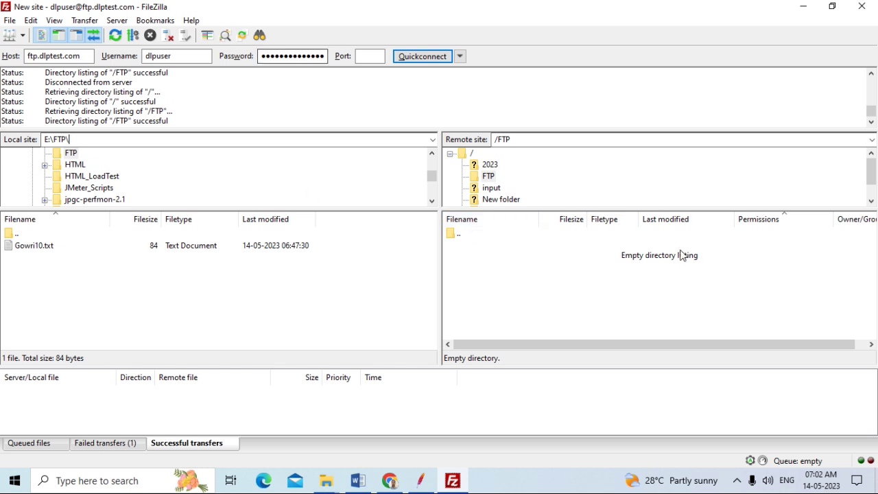
pyautogui.click(557, 273)
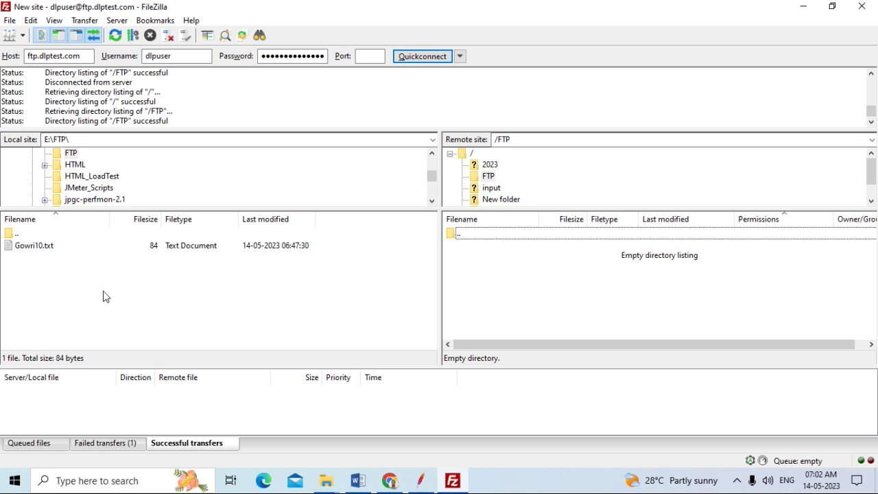
# Review the failed and successful transfer lists, then select local Gowri10.txt
pyautogui.click(114, 446)
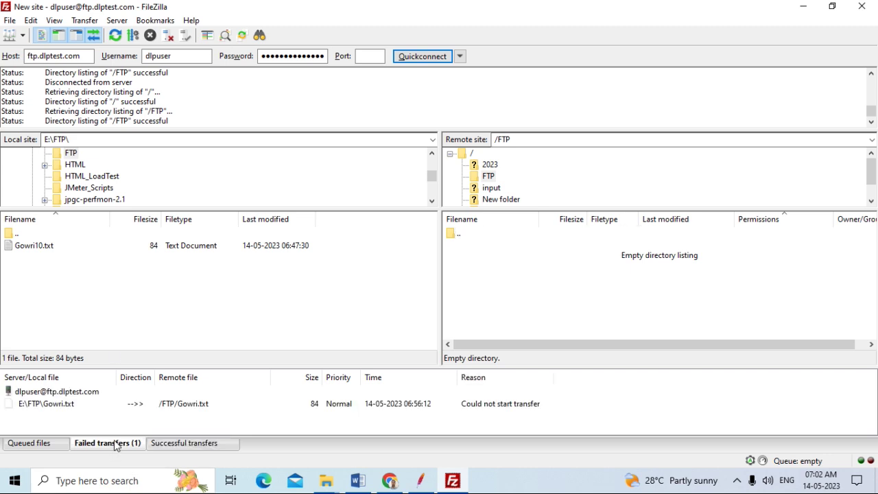
pyautogui.click(176, 445)
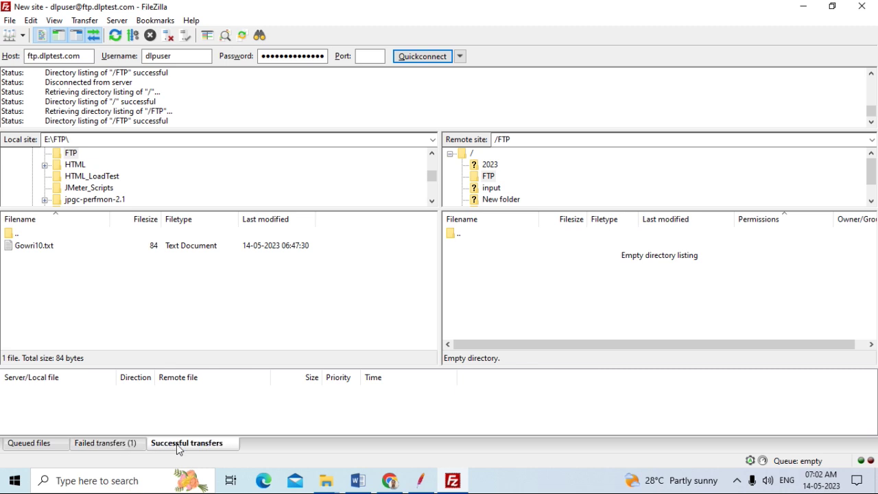
pyautogui.click(110, 447)
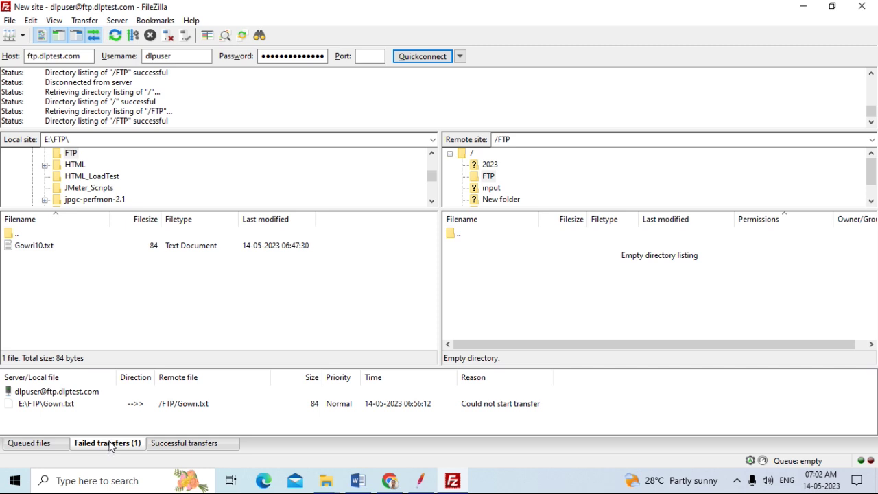
pyautogui.click(65, 250)
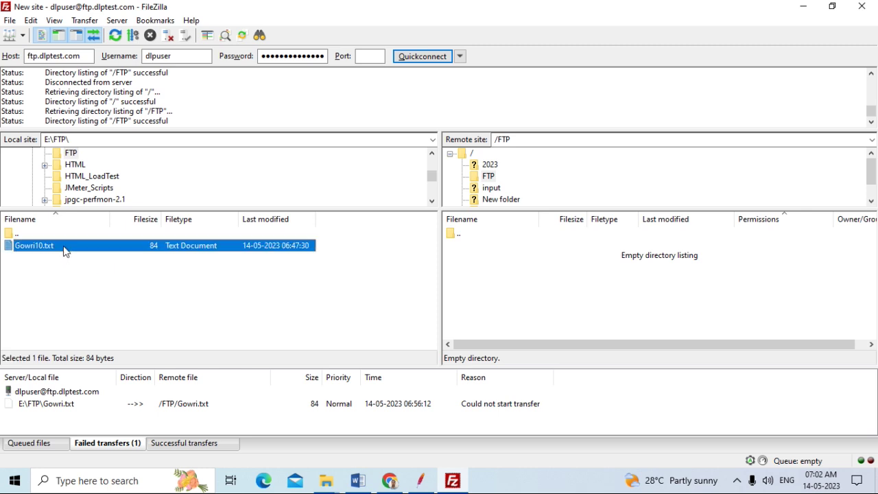
# Upload Gowri10.txt to the server, then inspect the remote Gowri1.txt and Gowri10.txt files
pyautogui.rightClick(66, 251)
pyautogui.click(100, 253)
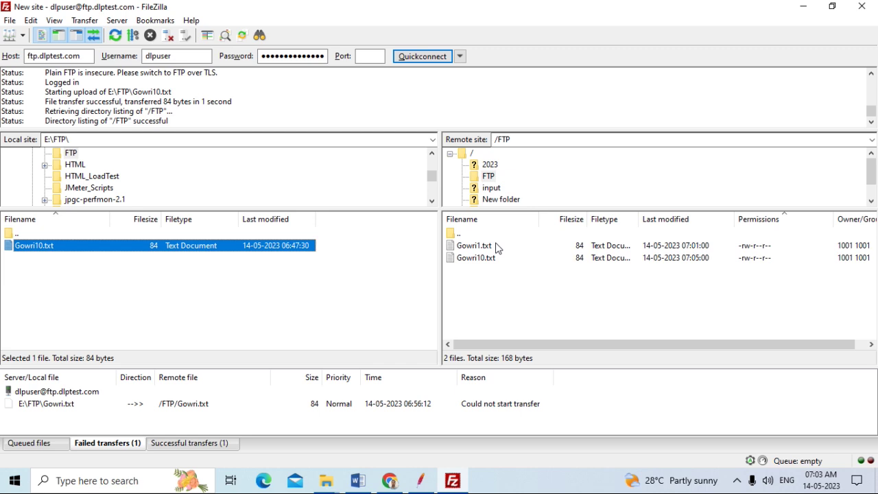
pyautogui.click(496, 247)
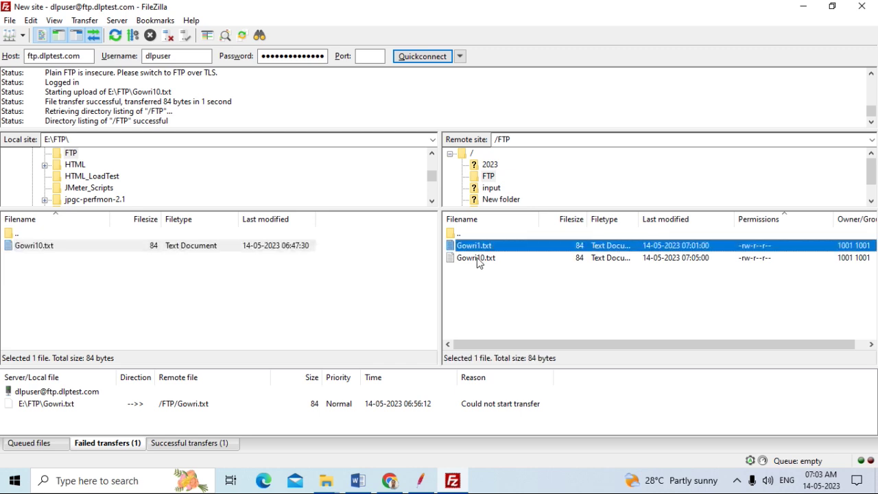
pyautogui.click(479, 259)
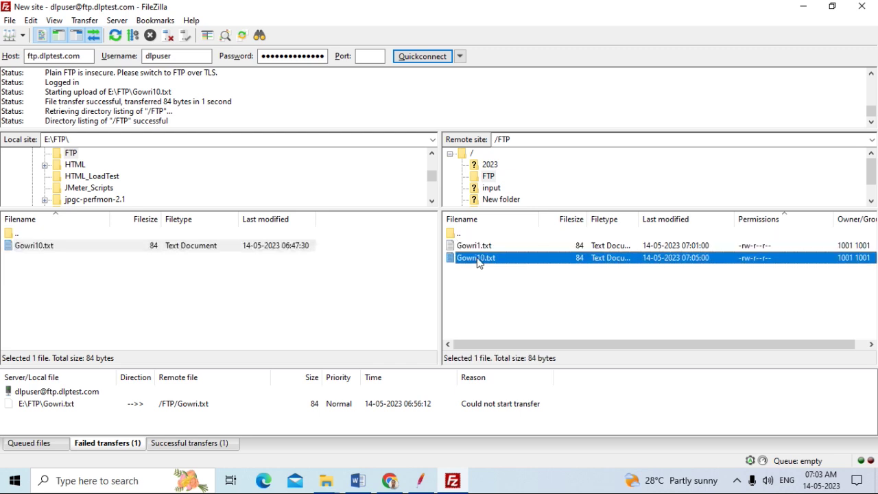
pyautogui.click(483, 246)
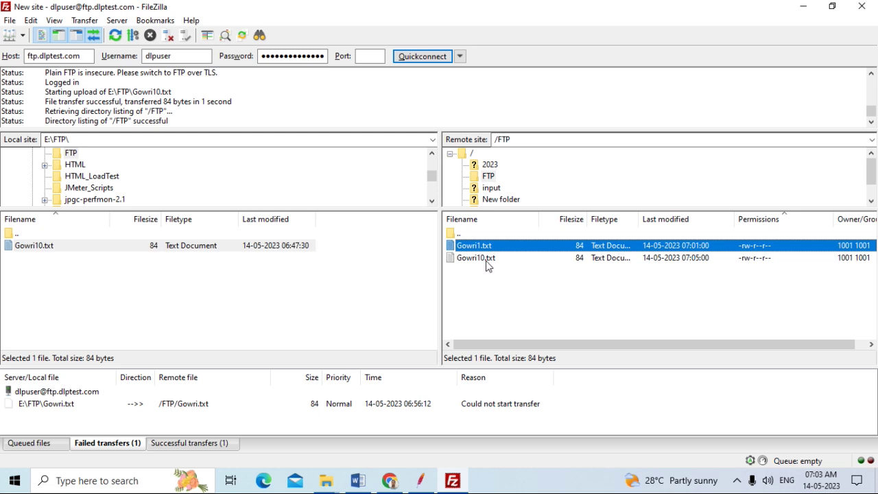
# Set the upload sampler's Remote File to /FTP/Gowri100.txt and Local File to E:\FTP\Gowri100.txt
pyautogui.click(430, 489)
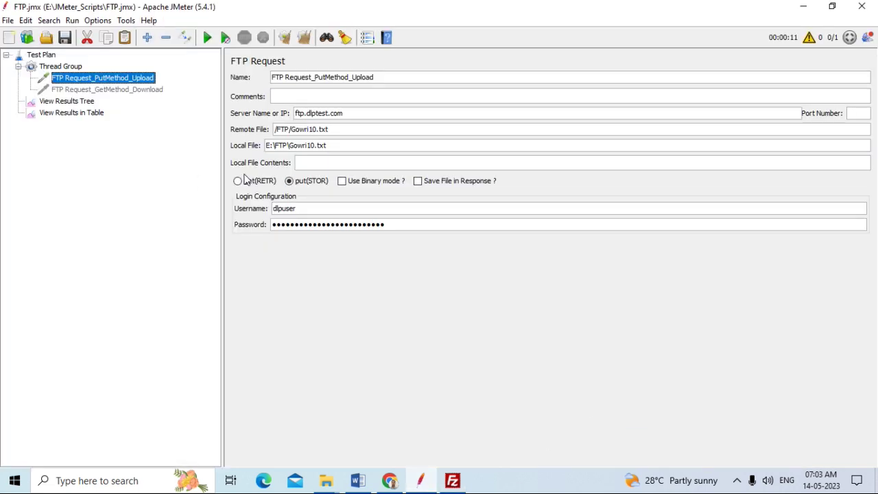
pyautogui.click(317, 129)
pyautogui.write('0')
pyautogui.click(315, 146)
pyautogui.write('0')
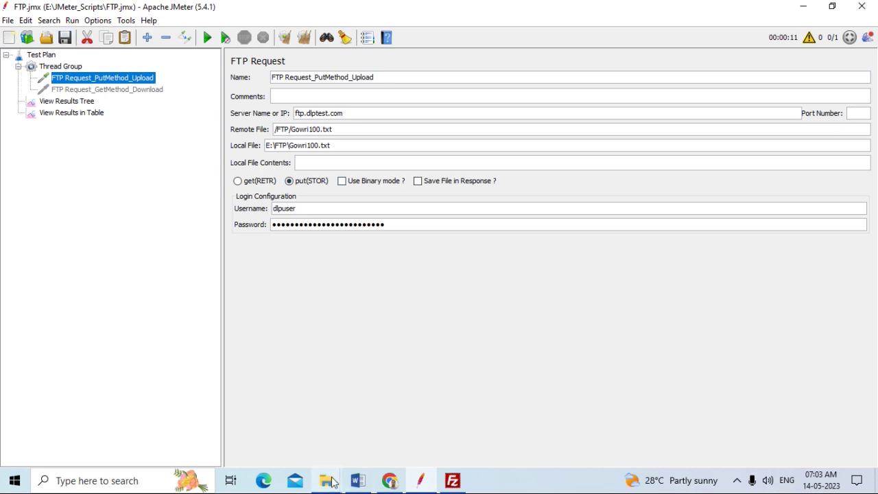
pyautogui.moveTo(332, 482)
pyautogui.click(300, 400)
# Rename the local Gowri10 file in E:\FTP to Gowri100 and return to JMeter
pyautogui.click(145, 86)
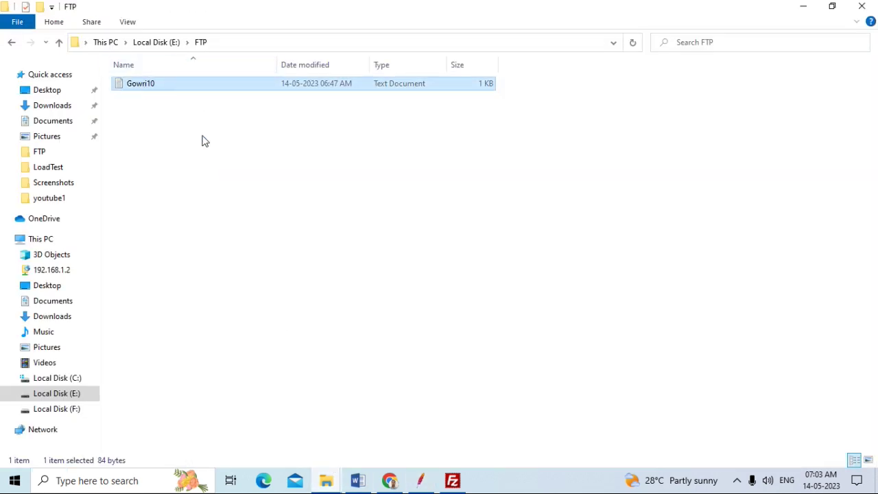
pyautogui.press('F2')
pyautogui.press('End')
pyautogui.write('0')
pyautogui.click(277, 277)
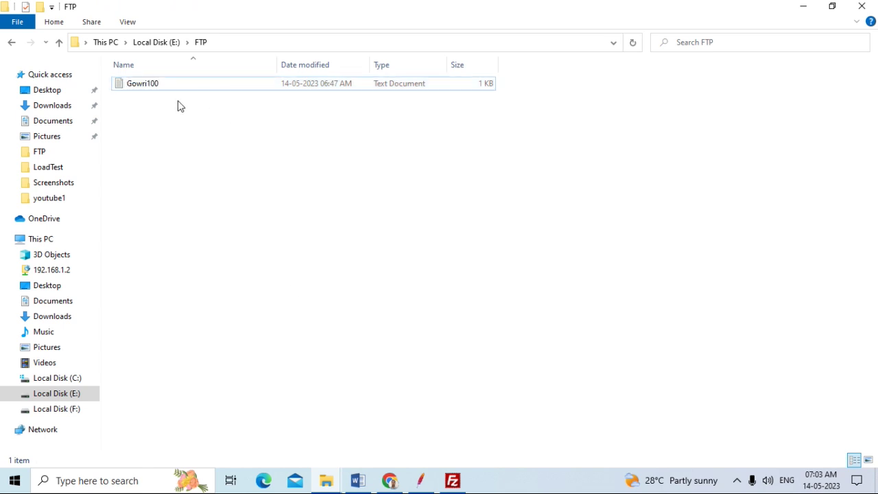
pyautogui.click(421, 481)
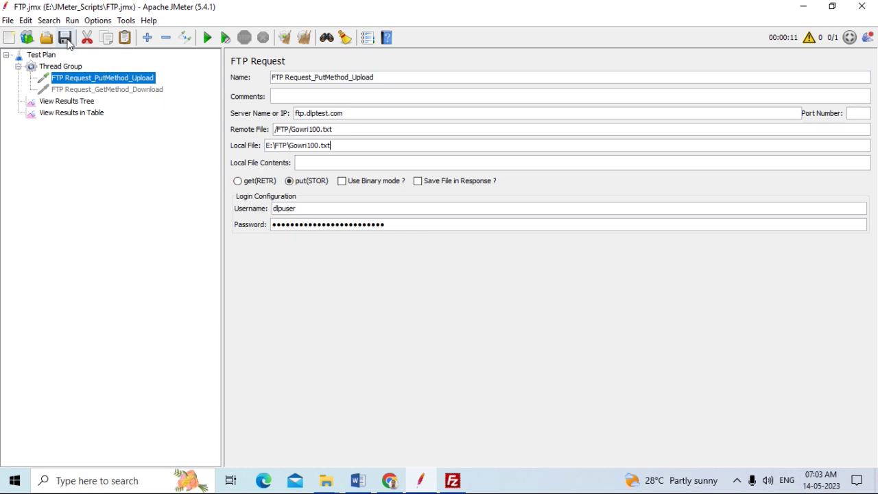
# Clear View Results Tree, rerun the test plan, and inspect the upload sample's 200 OK result
pyautogui.click(69, 101)
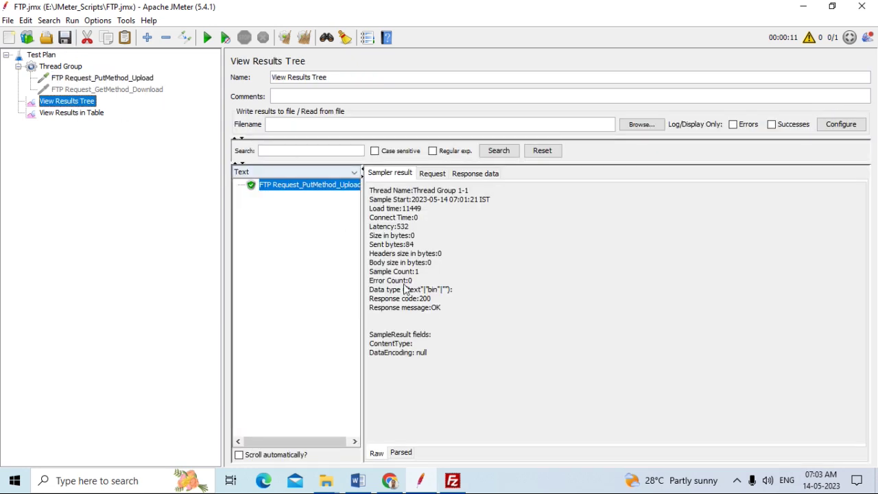
pyautogui.click(304, 38)
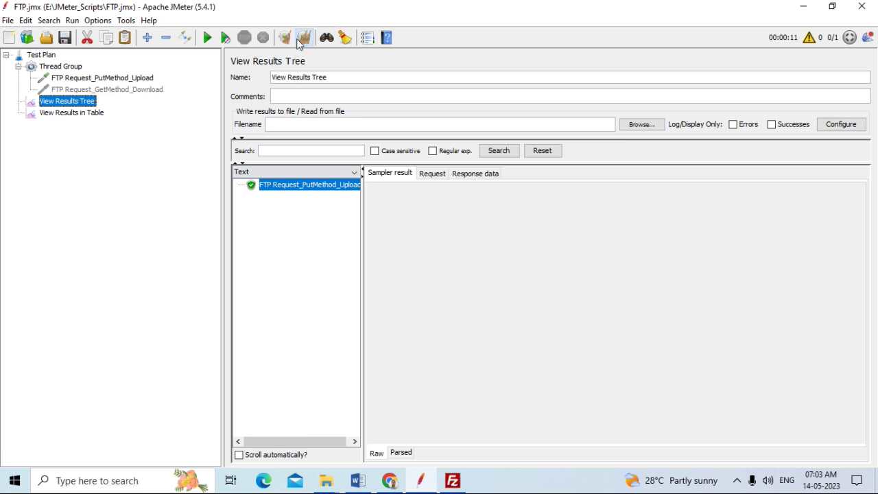
pyautogui.click(209, 39)
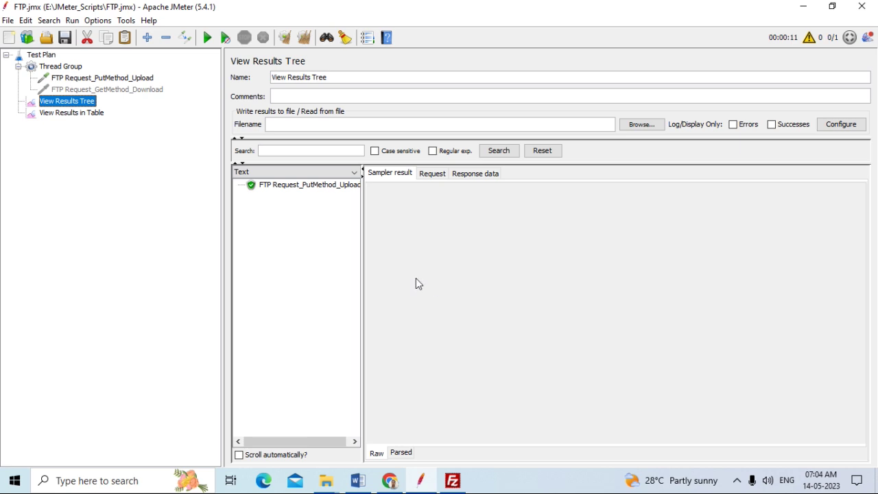
pyautogui.click(298, 185)
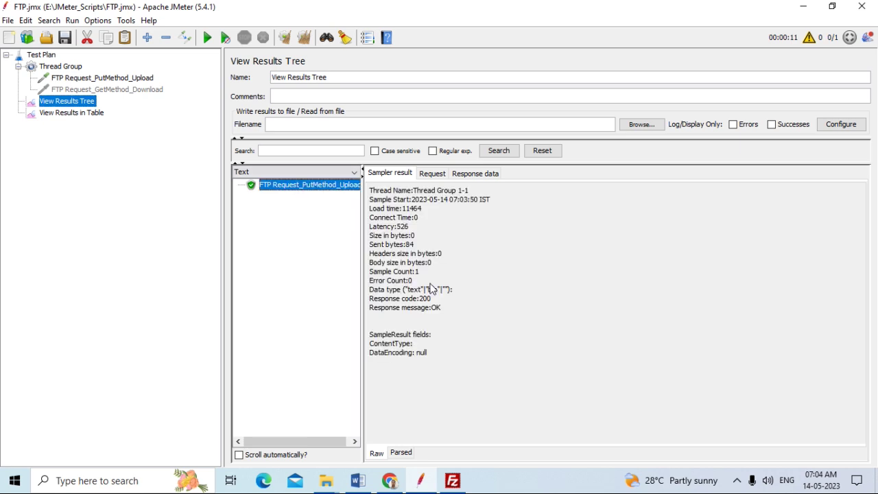
# In FileZilla, select both remote files Gowri1.txt and Gowri10.txt
pyautogui.click(453, 481)
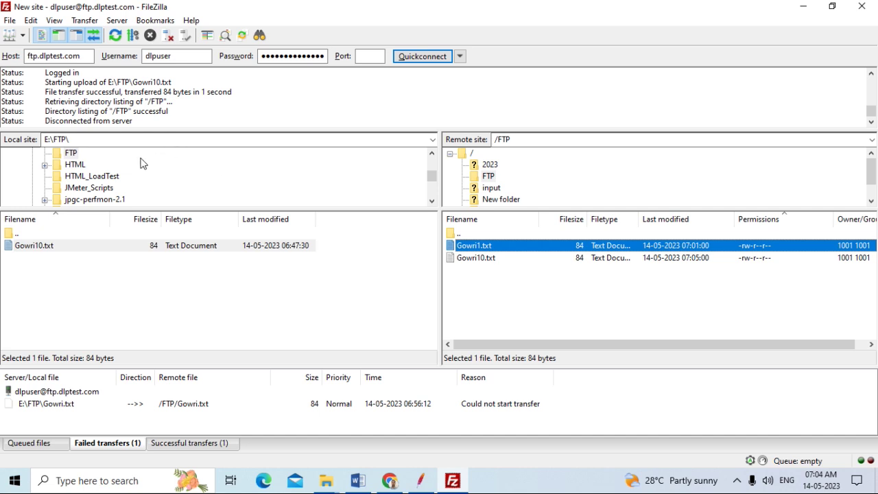
pyautogui.click(504, 249)
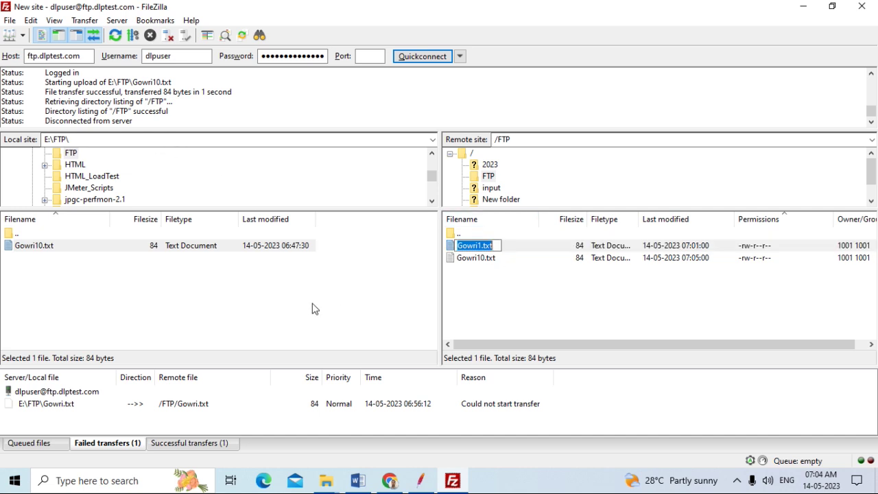
pyautogui.click(384, 282)
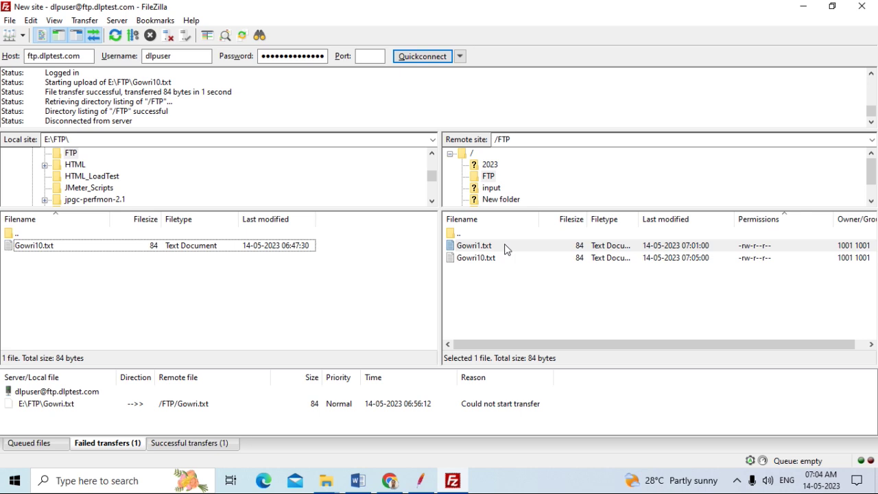
pyautogui.click(506, 249)
pyautogui.hotkey('ctrl', 'a')
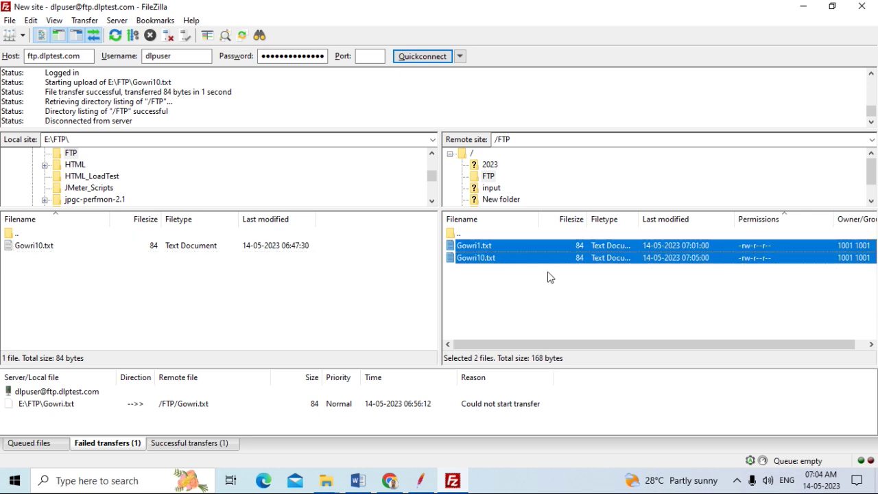
# Delete Gowri1.txt and Gowri10.txt from the server's /FTP folder and refresh the listing
pyautogui.rightClick(549, 245)
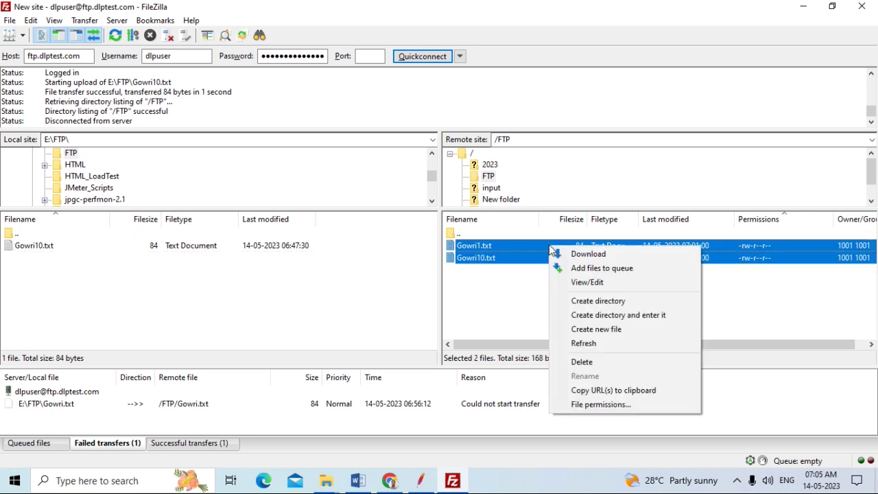
pyautogui.click(593, 361)
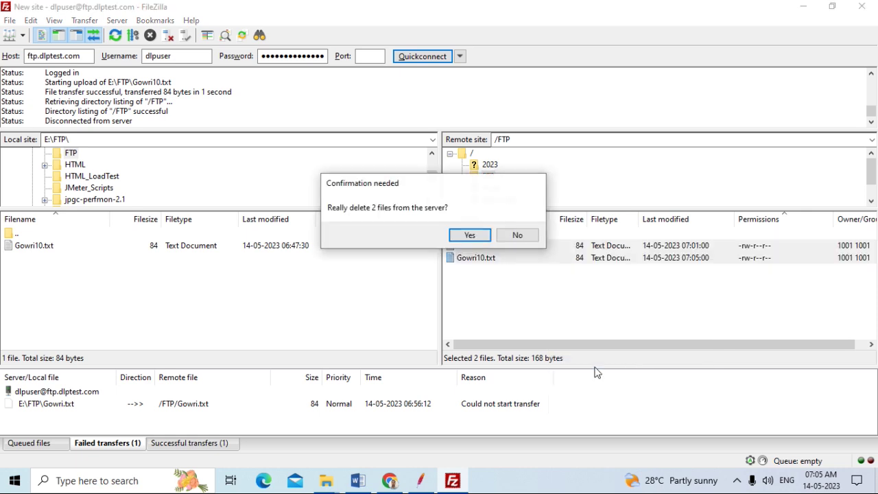
pyautogui.click(472, 235)
pyautogui.click(402, 278)
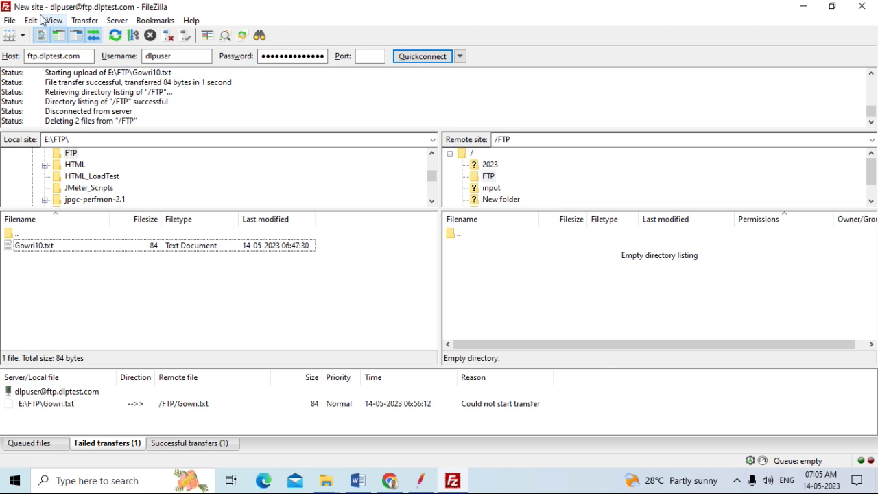
pyautogui.click(115, 35)
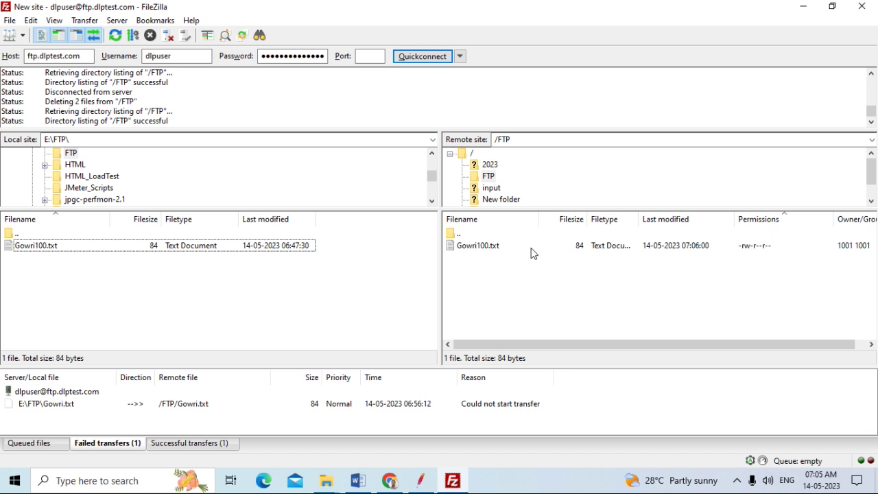
# Return to JMeter to review the 200 OK upload result with 84 bytes sent
pyautogui.click(420, 481)
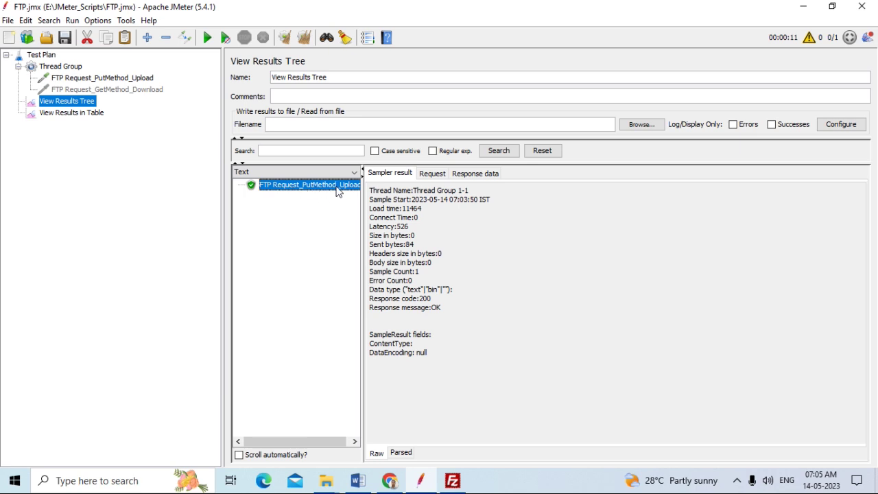
# Check Gowri100.txt on the server in FileZilla, then bring the local E:\FTP window forward
pyautogui.click(453, 480)
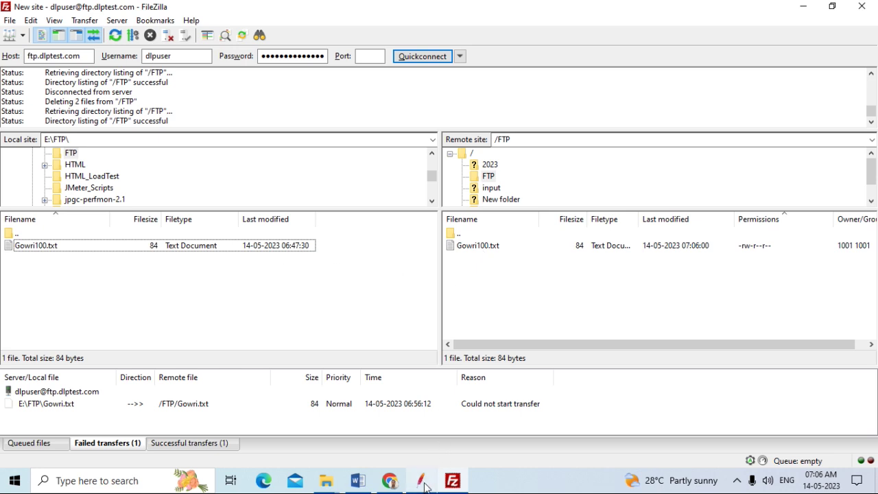
pyautogui.moveTo(426, 486)
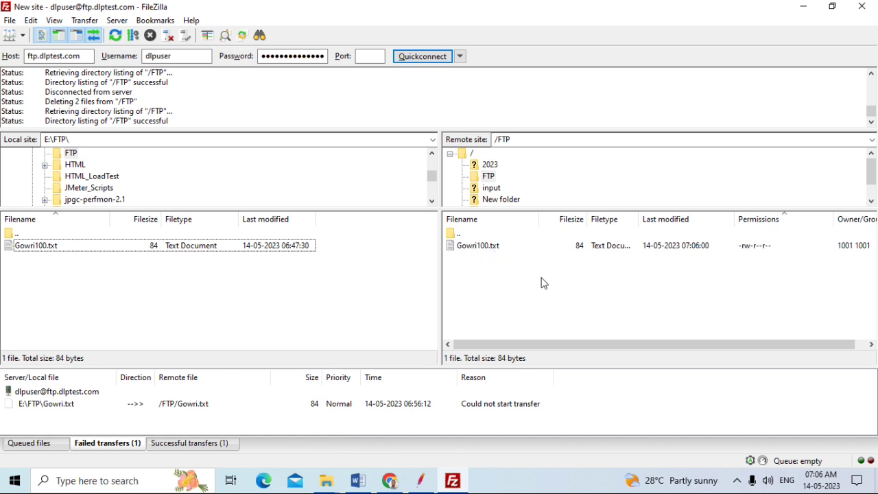
pyautogui.moveTo(327, 482)
pyautogui.click(284, 439)
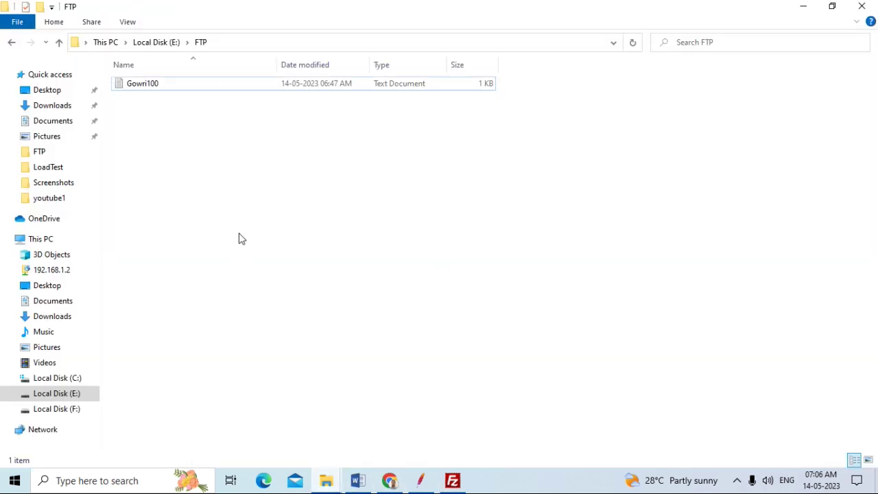
# Delete the local Gowri100 file from E:\FTP and reload FileZilla's local listing
pyautogui.click(158, 90)
pyautogui.press('Delete')
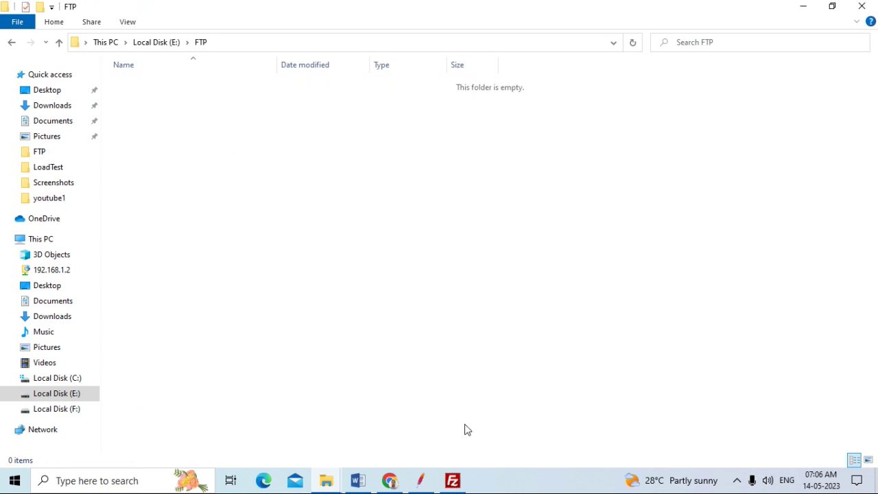
pyautogui.click(452, 481)
pyautogui.click(86, 139)
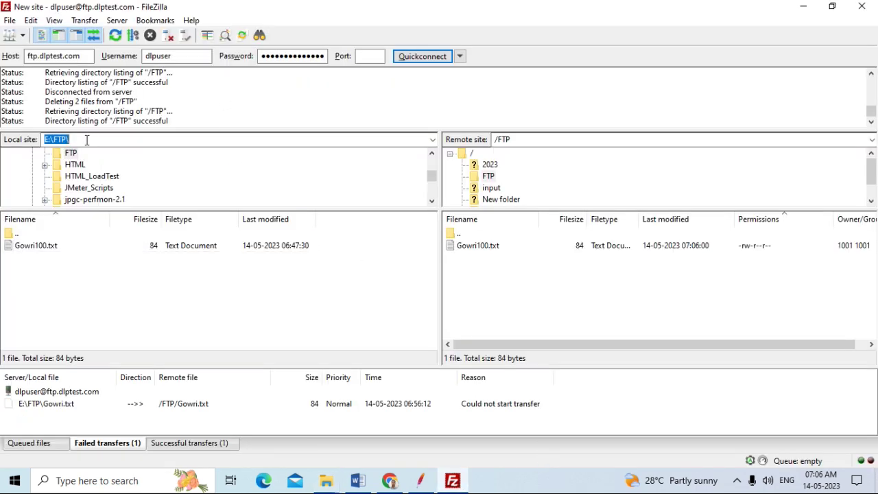
pyautogui.press('Return')
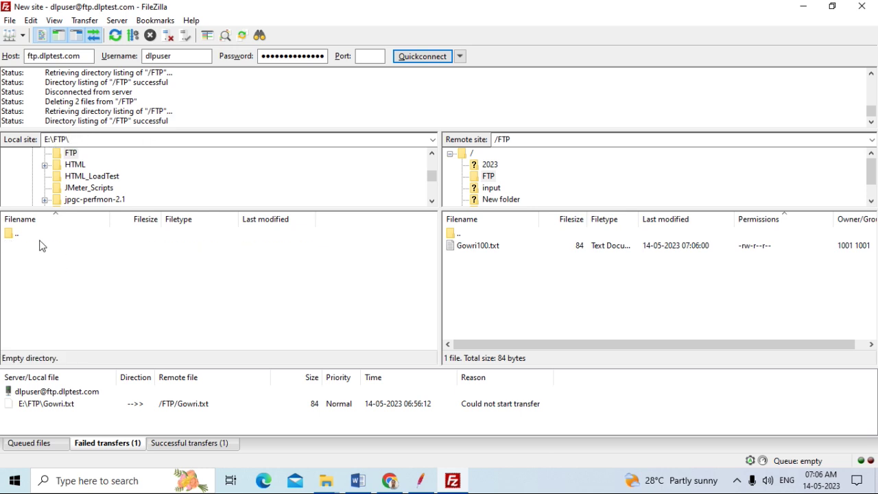
pyautogui.click(423, 481)
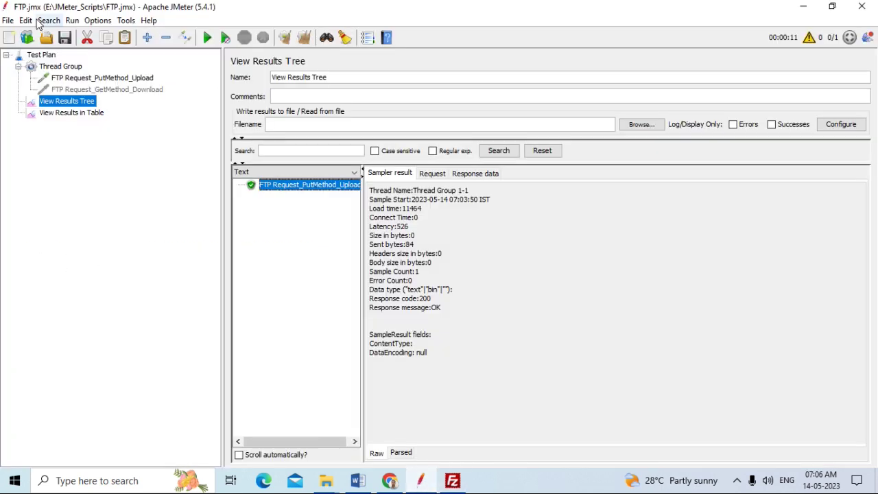
# Clear results, point the download sampler at /FTP/Gowri100.txt and E:\FTP\Gowri100.txt, and save
pyautogui.click(304, 37)
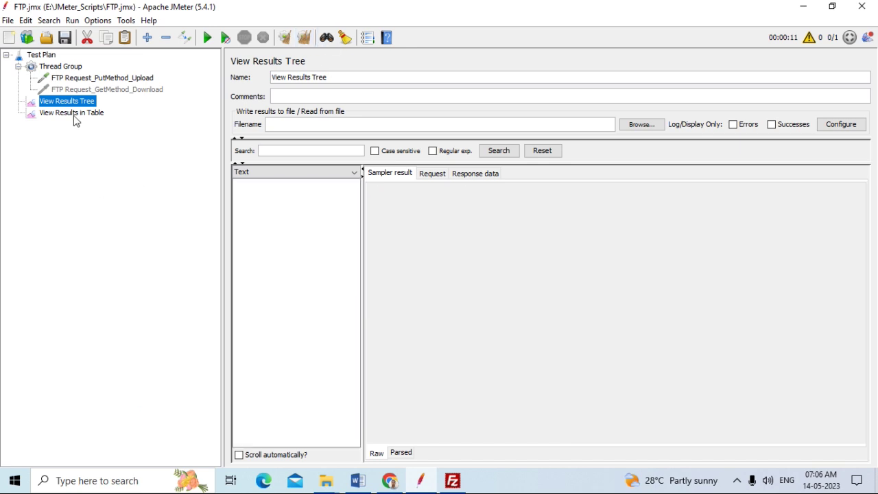
pyautogui.rightClick(114, 77)
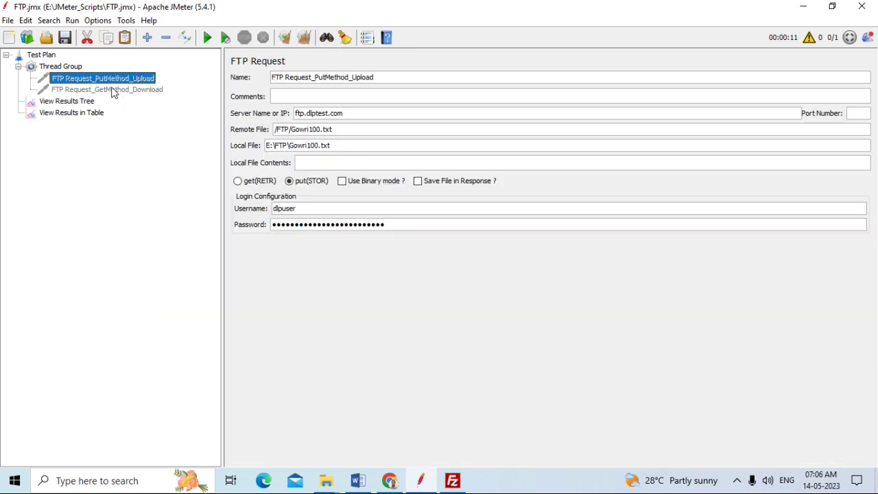
pyautogui.click(112, 90)
pyautogui.click(308, 129)
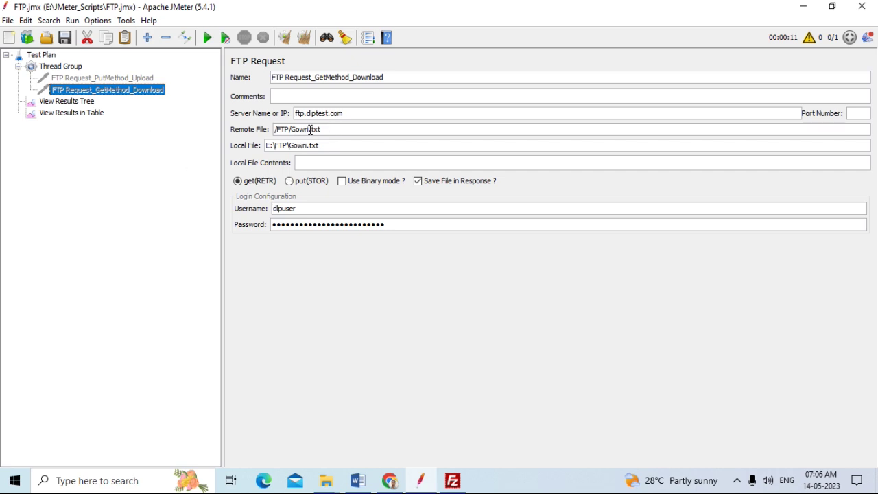
pyautogui.write('100')
pyautogui.write('100')
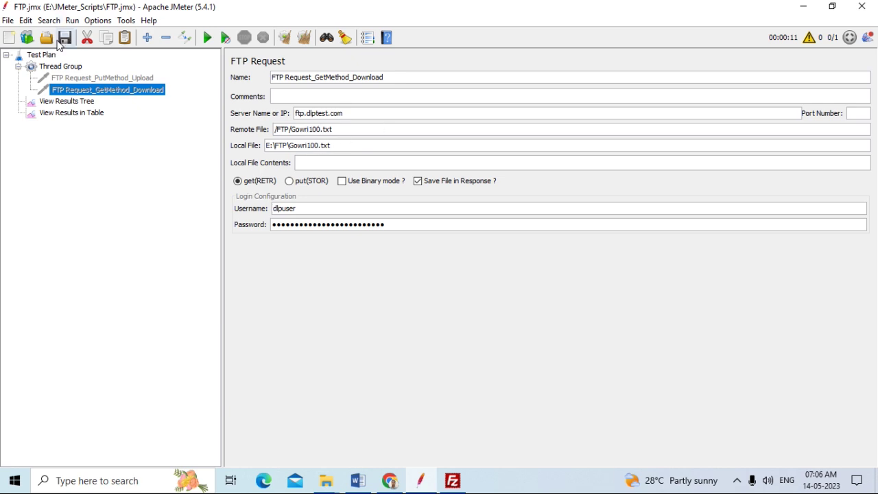
pyautogui.click(65, 38)
# Enable the FTP Request_GetMethod_Download sampler from its context menu
pyautogui.click(124, 76)
pyautogui.click(121, 92)
pyautogui.rightClick(119, 93)
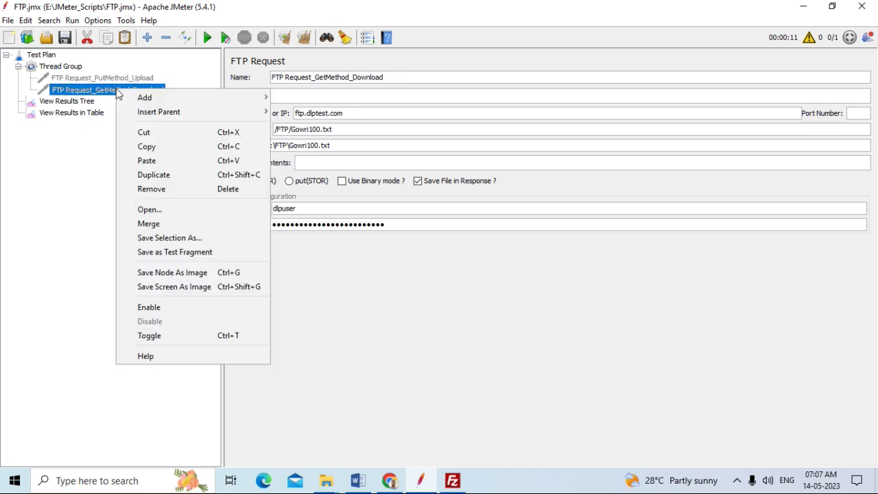
pyautogui.click(146, 307)
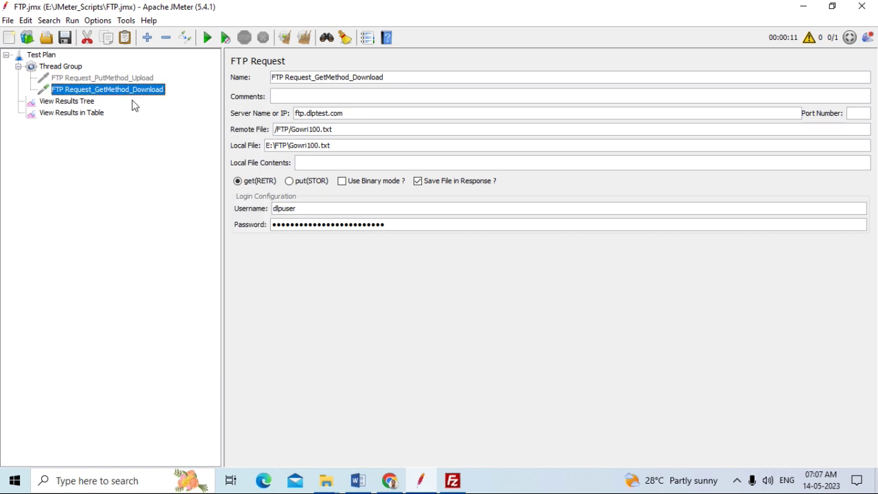
# Review the upload and download request settings, then select View Results Tree
pyautogui.click(136, 79)
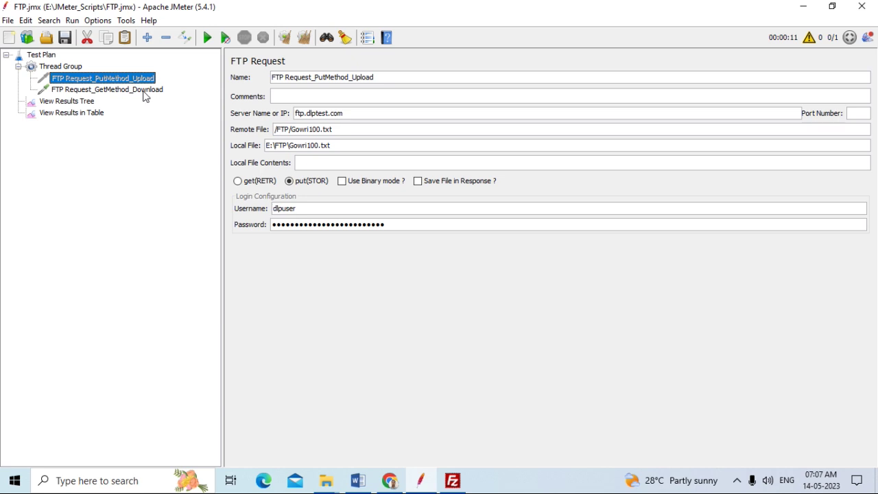
pyautogui.click(142, 91)
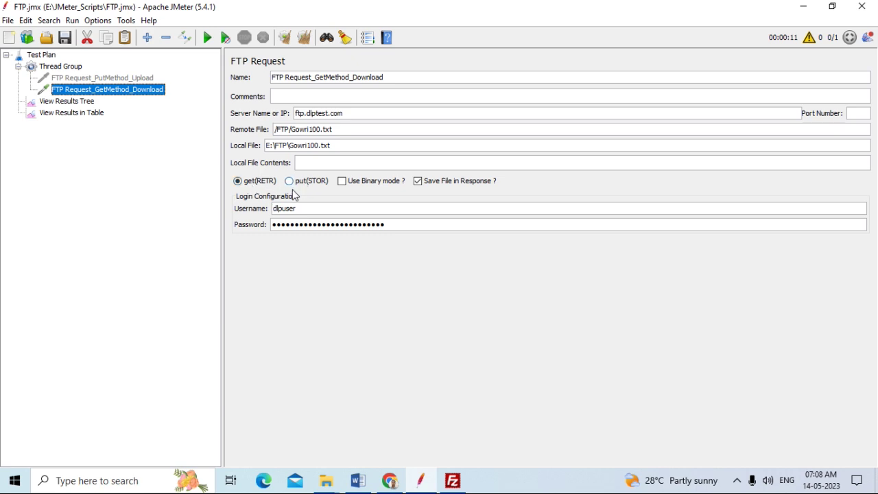
pyautogui.click(82, 103)
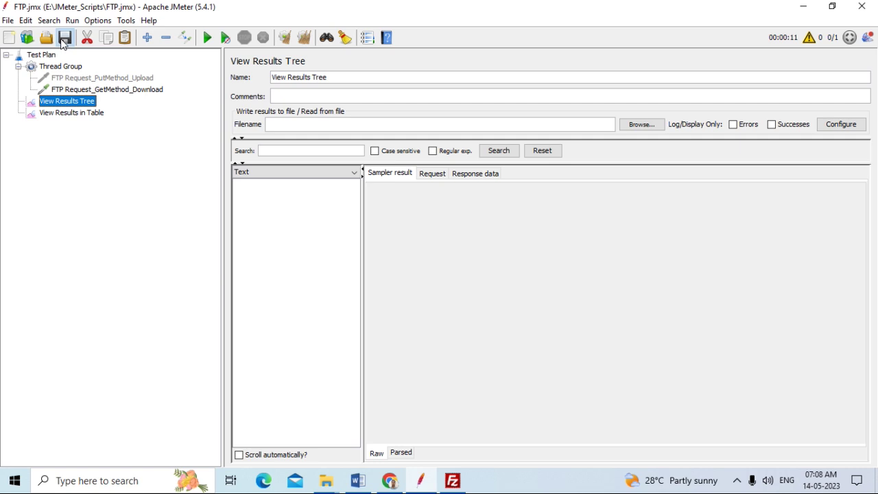
pyautogui.click(452, 480)
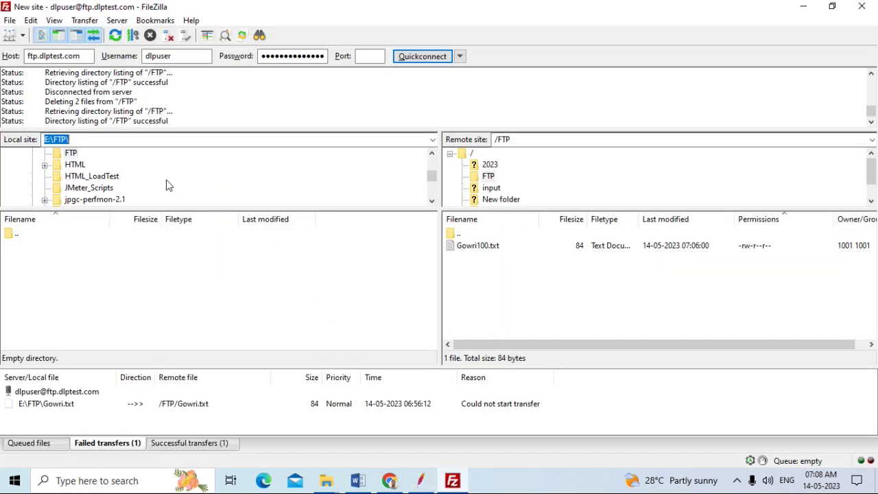
# Refresh FileZilla with the remote FTP folder selected, showing the /FTP listing empty
pyautogui.click(115, 35)
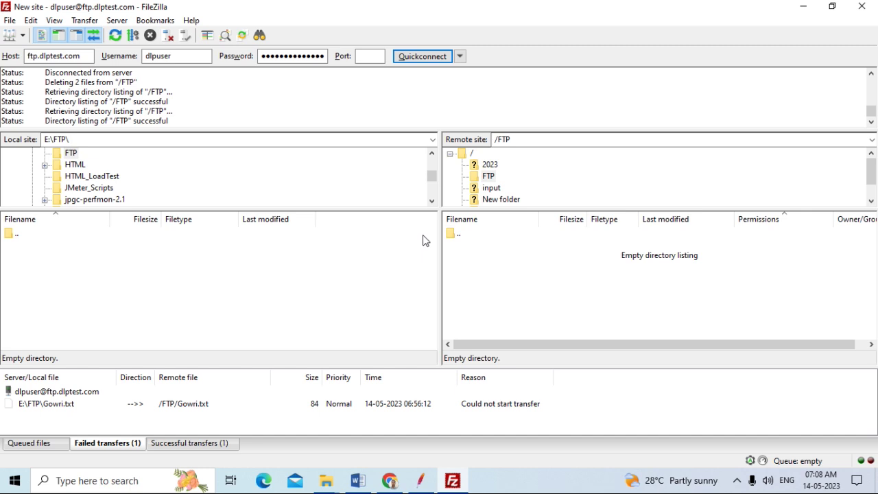
pyautogui.click(487, 177)
pyautogui.click(115, 37)
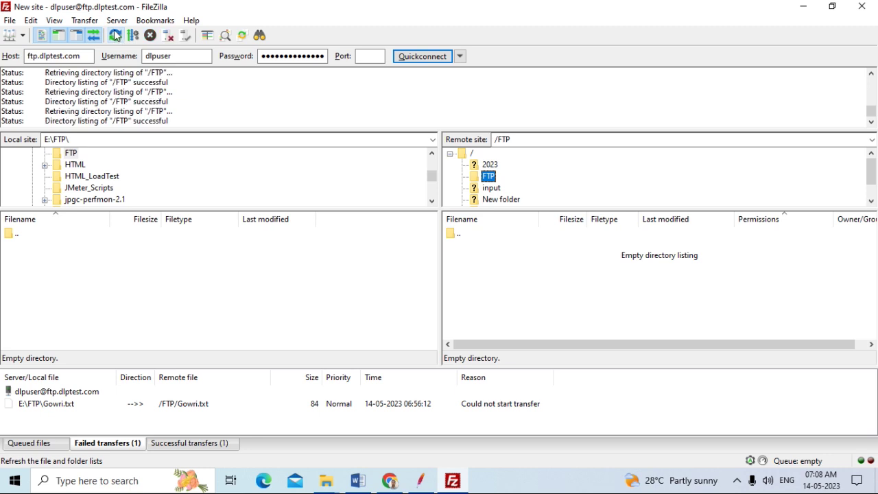
# Reconnect to ftp.dlptest.com through Site Manager and retry opening /FTP, which fails with 550
pyautogui.click(9, 20)
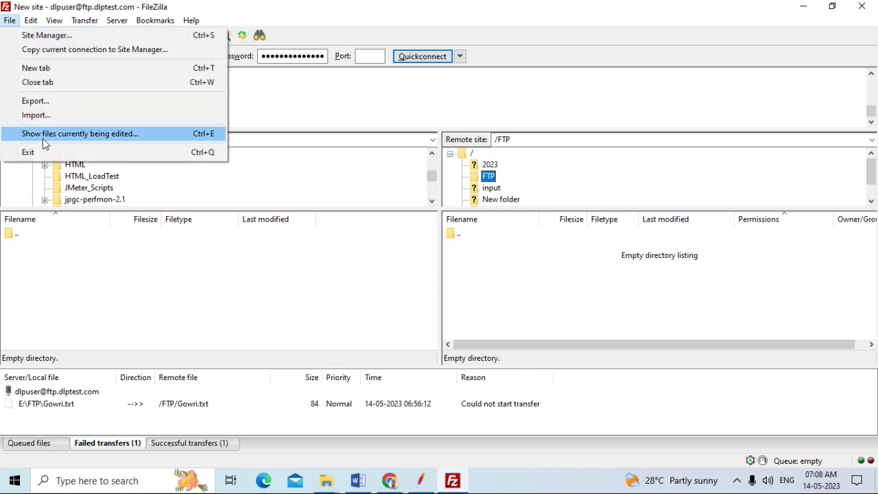
pyautogui.click(46, 35)
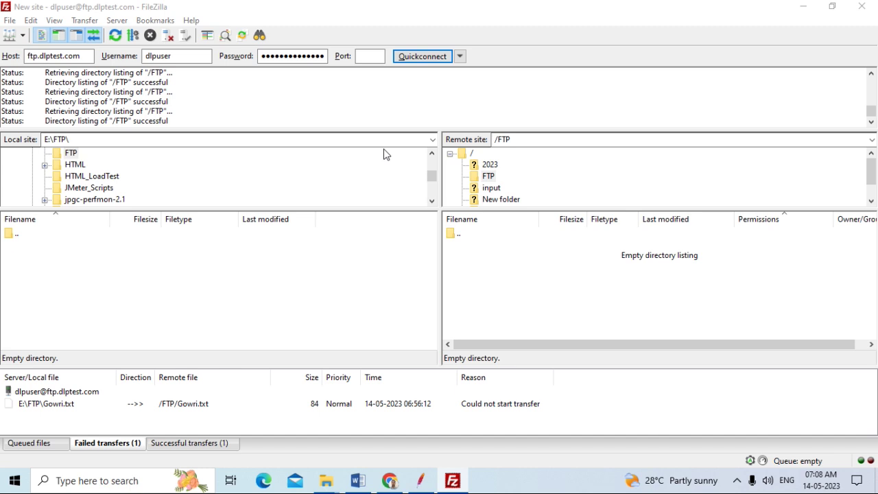
pyautogui.click(593, 370)
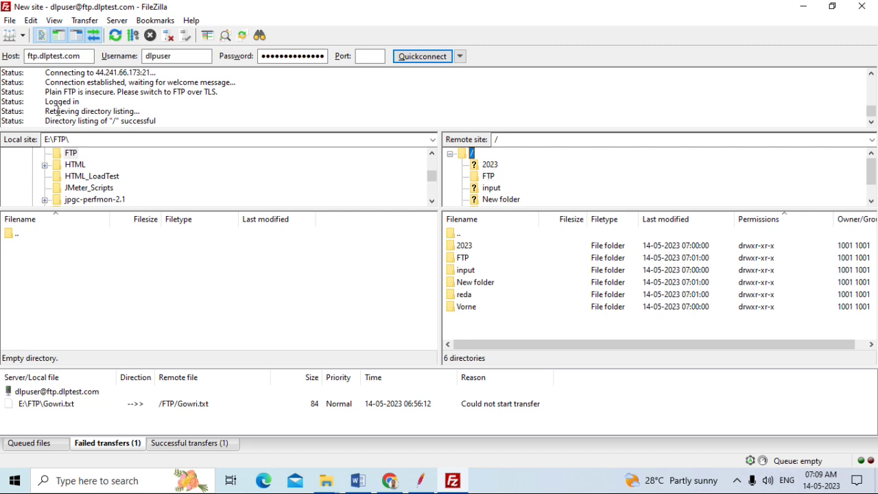
pyautogui.click(489, 176)
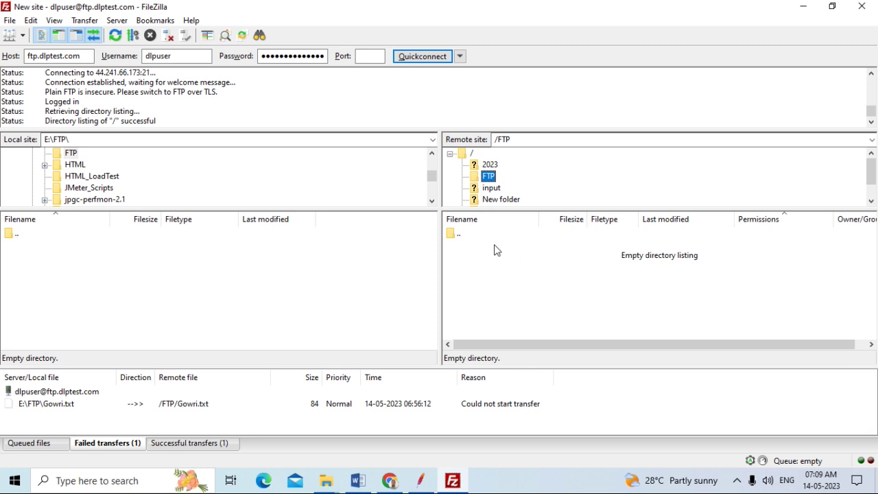
pyautogui.click(116, 36)
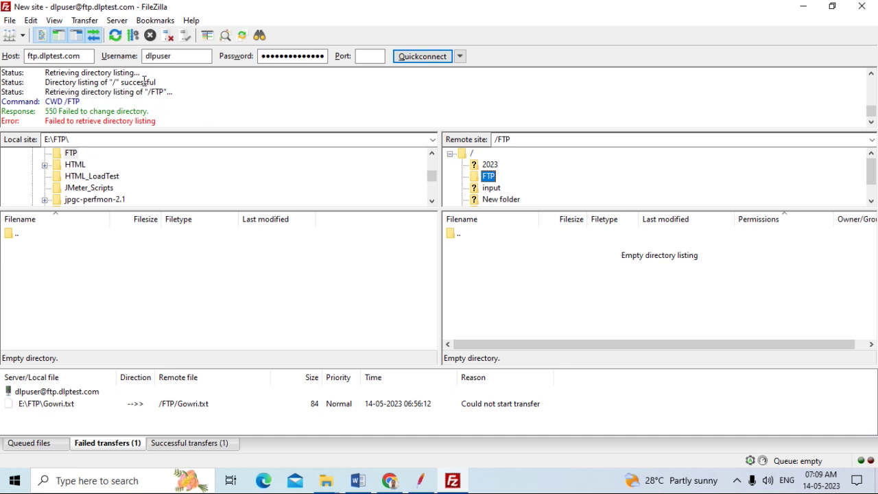
# Retry listing /FTP once more, then disconnect from the server
pyautogui.click(117, 21)
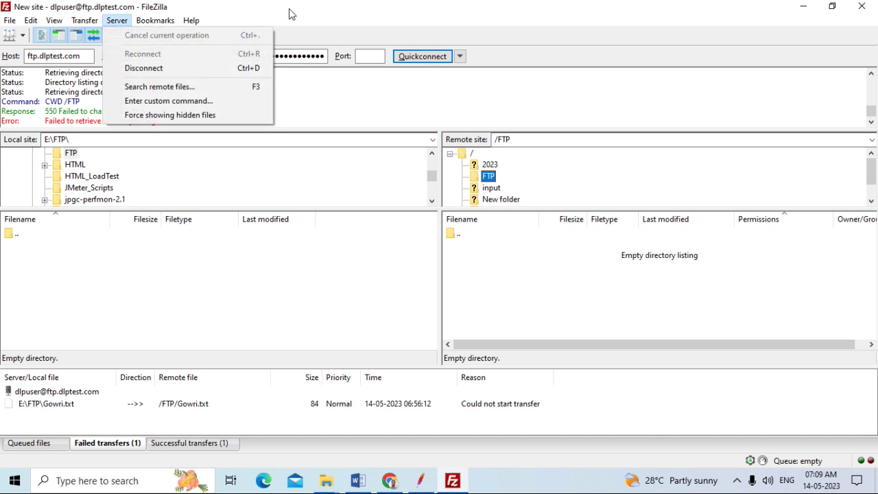
pyautogui.click(290, 13)
pyautogui.click(115, 35)
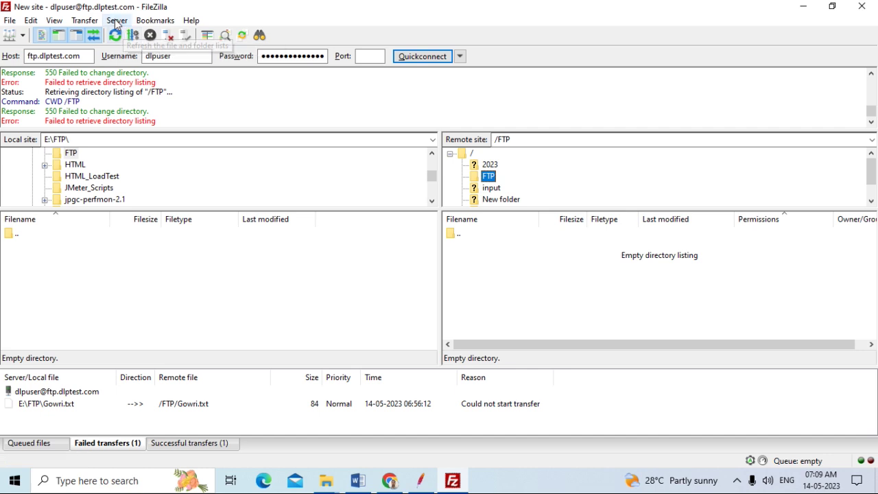
pyautogui.click(116, 20)
pyautogui.click(144, 68)
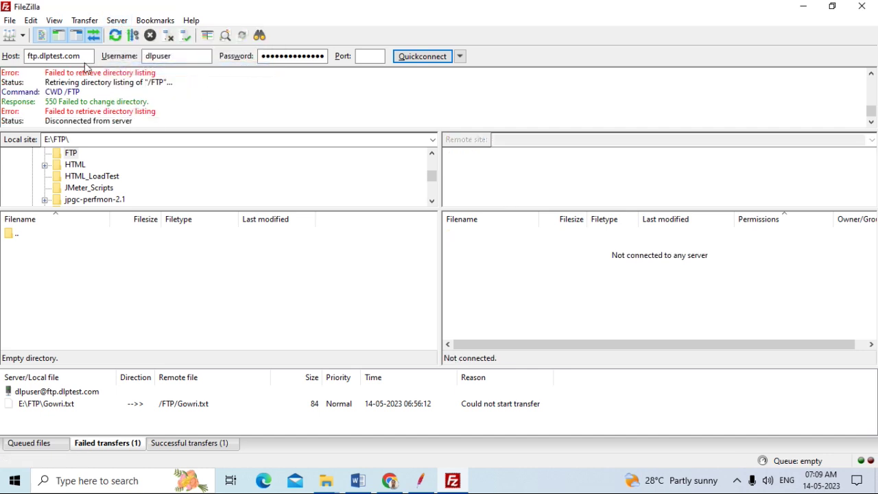
pyautogui.click(9, 20)
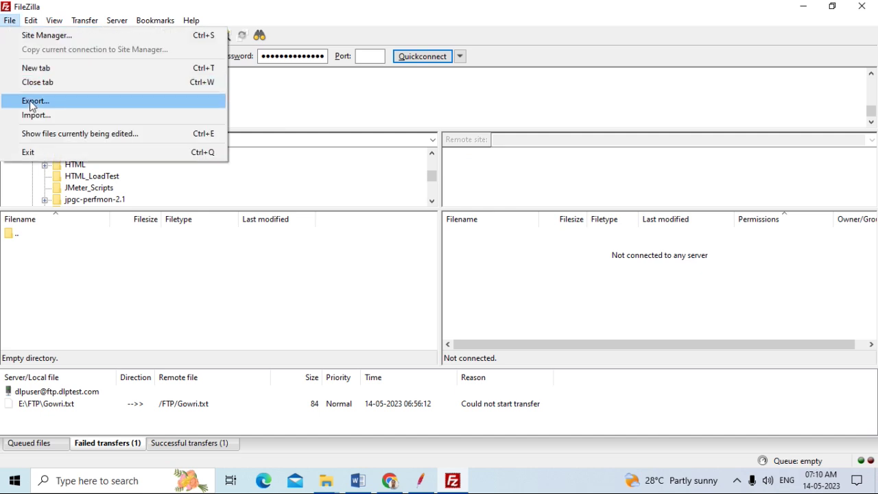
# Connect to the saved ftp.dlptest.com site, listing input, reda, Vorne and data-2023-05-14.csv at the root
pyautogui.click(40, 38)
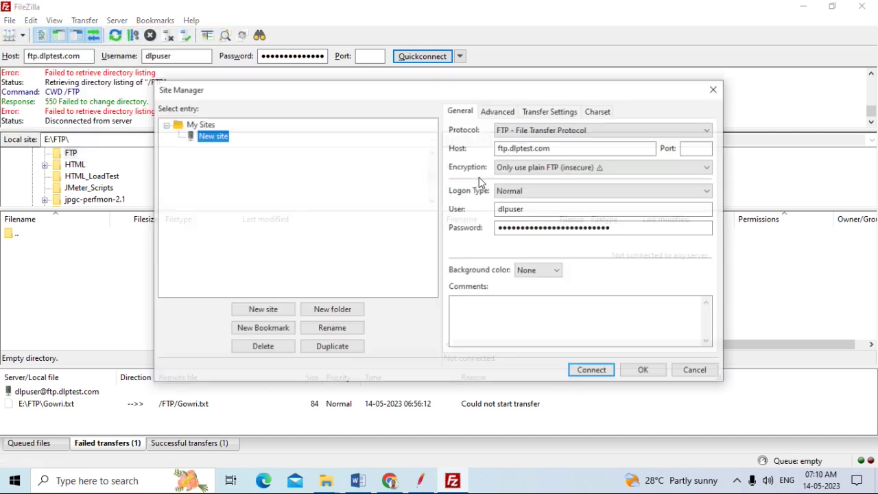
pyautogui.click(602, 370)
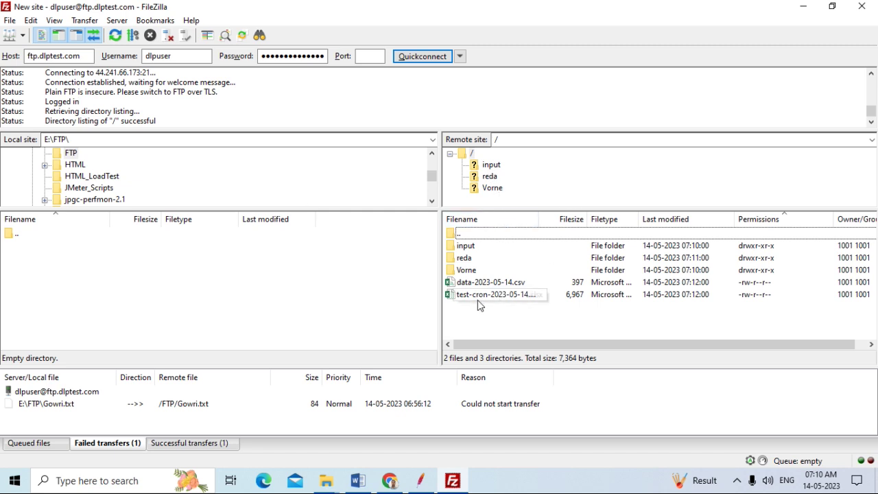
# Create a directory named FTP at the server root and open it
pyautogui.click(473, 155)
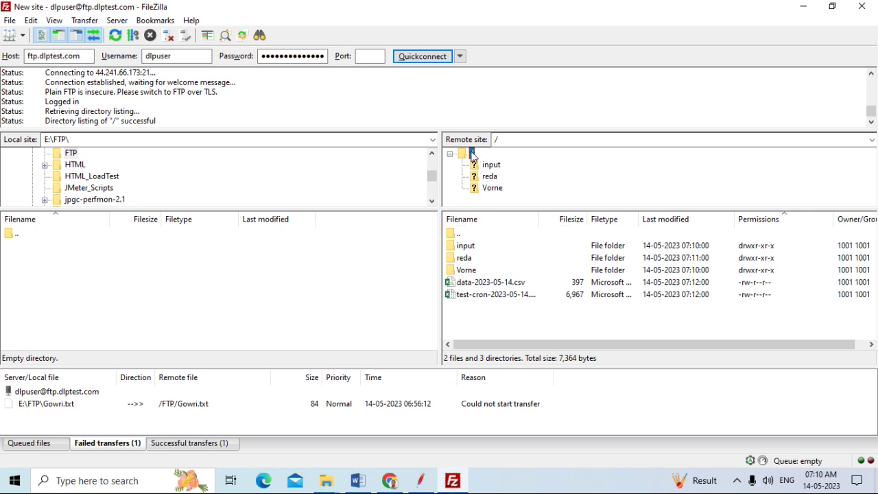
pyautogui.rightClick(472, 156)
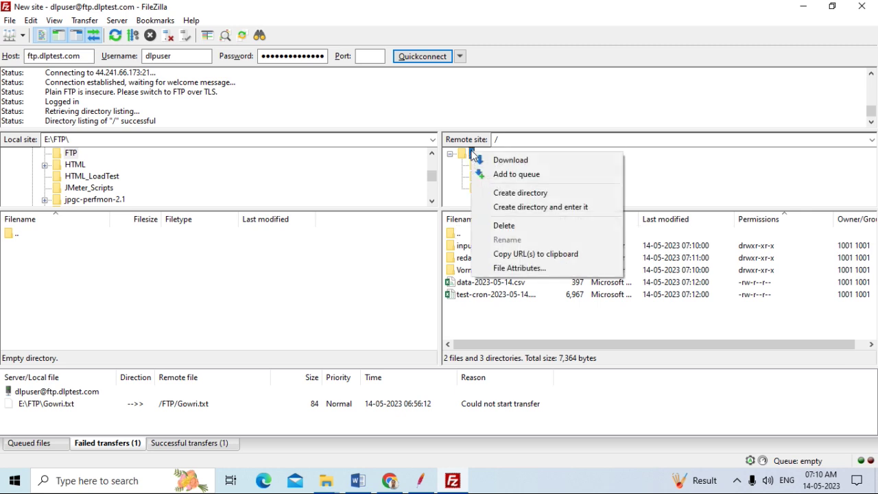
pyautogui.click(533, 193)
pyautogui.press('BackSpace')
pyautogui.write('FTP')
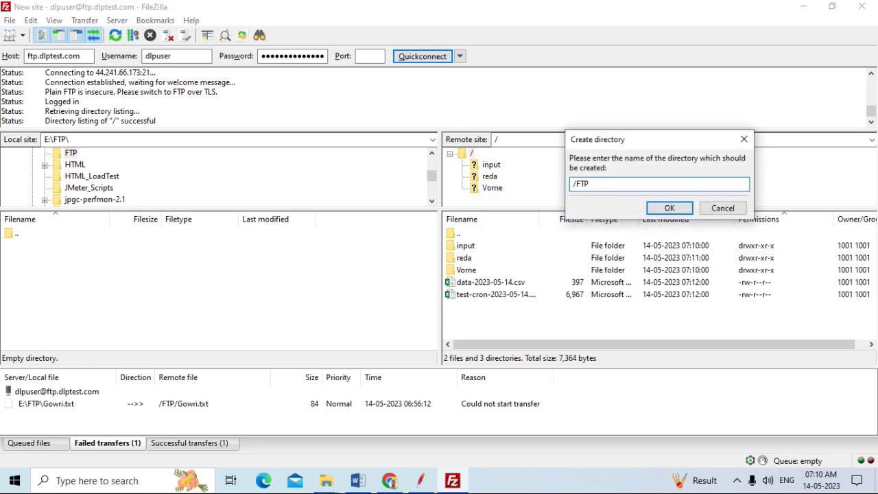
pyautogui.click(669, 208)
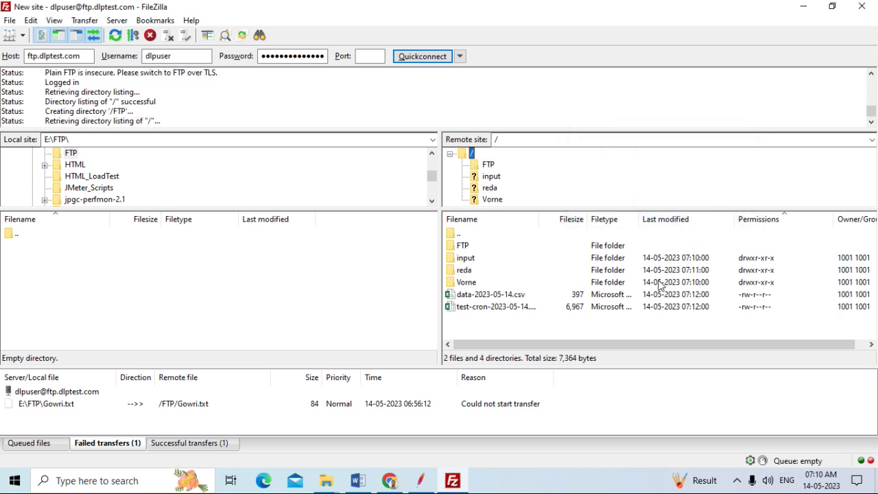
pyautogui.click(499, 166)
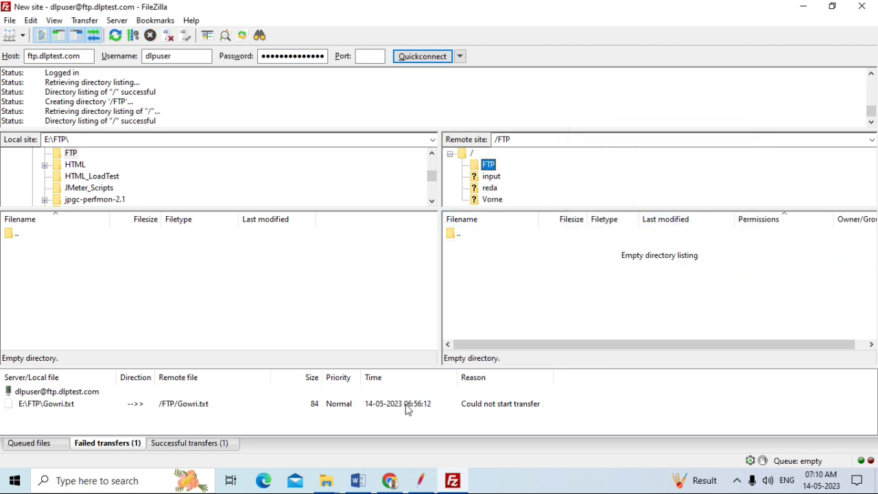
# Create a new text document named Gowri100 in E:\FTP
pyautogui.moveTo(326, 480)
pyautogui.click(317, 435)
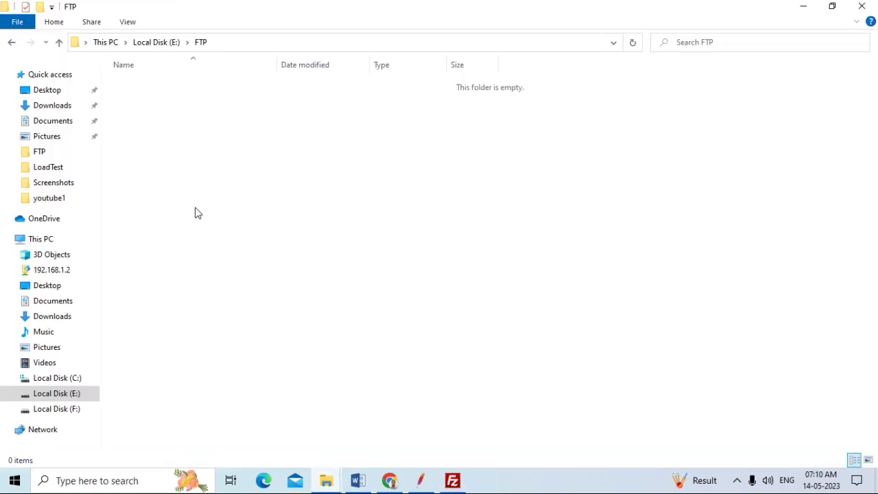
pyautogui.rightClick(185, 150)
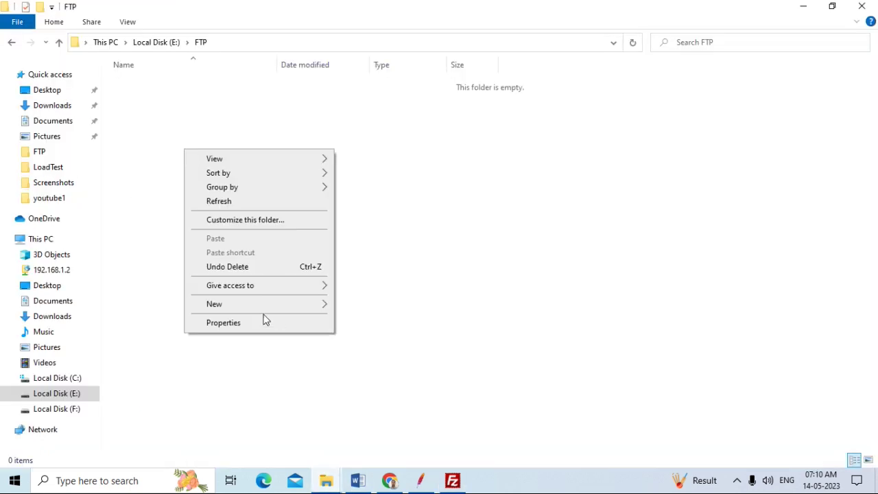
pyautogui.moveTo(320, 304)
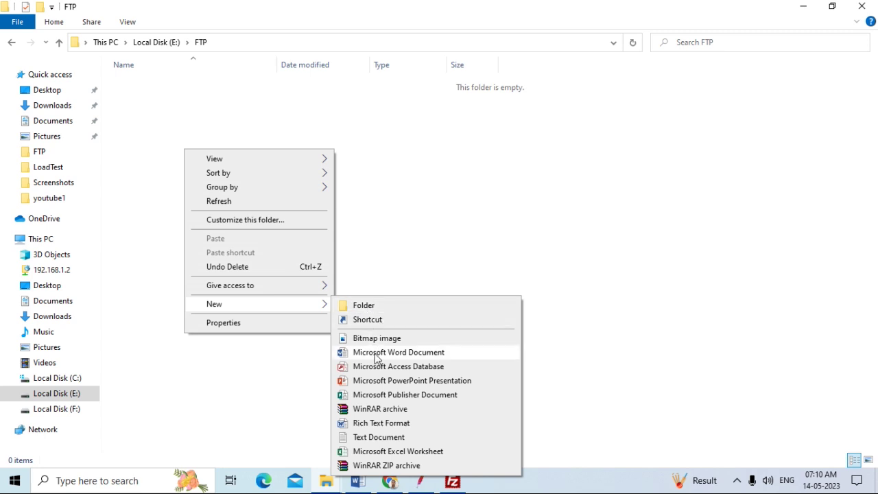
pyautogui.click(379, 437)
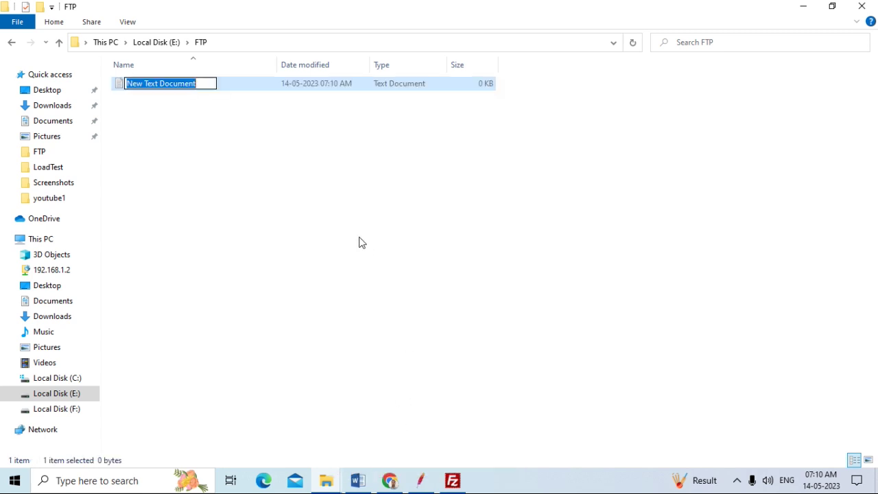
pyautogui.write('Gowri')
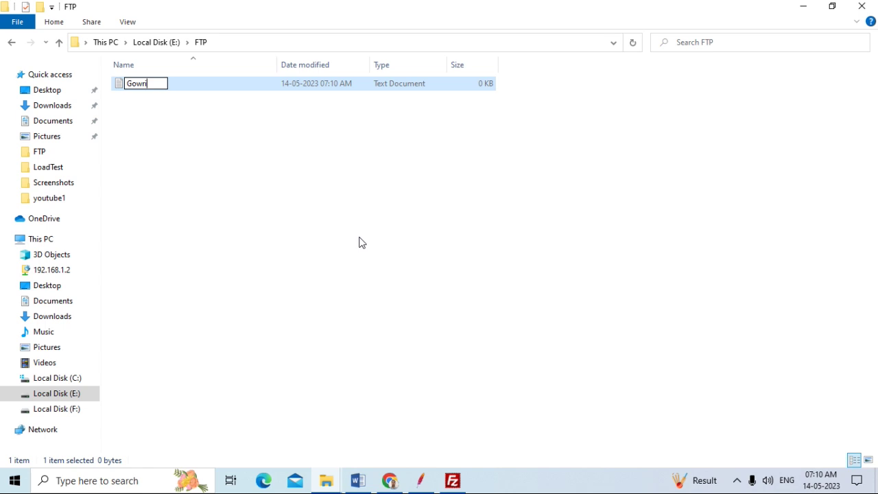
pyautogui.write('100')
pyautogui.click(359, 240)
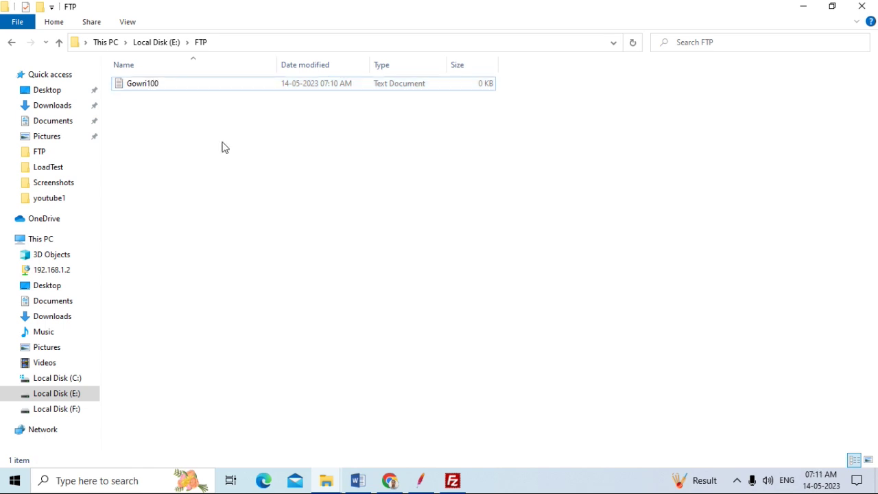
# Write "FTP Test" into Gowri100 in Notepad, save it and close Notepad
pyautogui.doubleClick(161, 85)
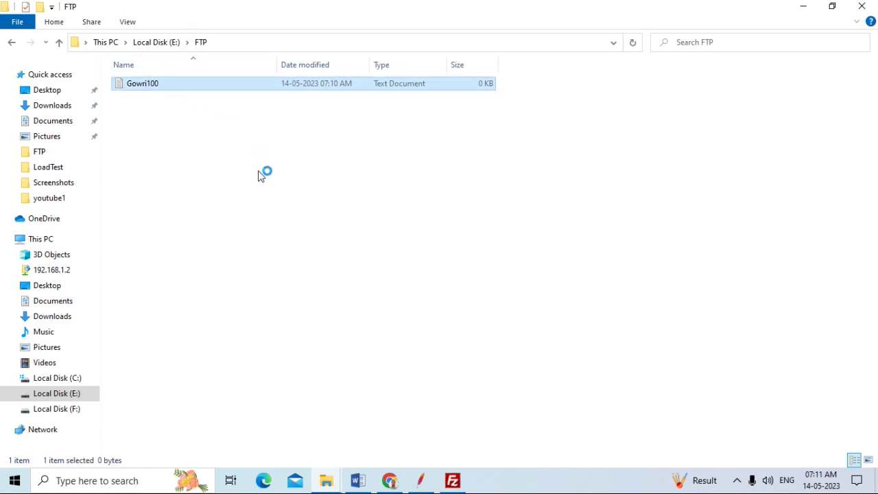
pyautogui.write('FT')
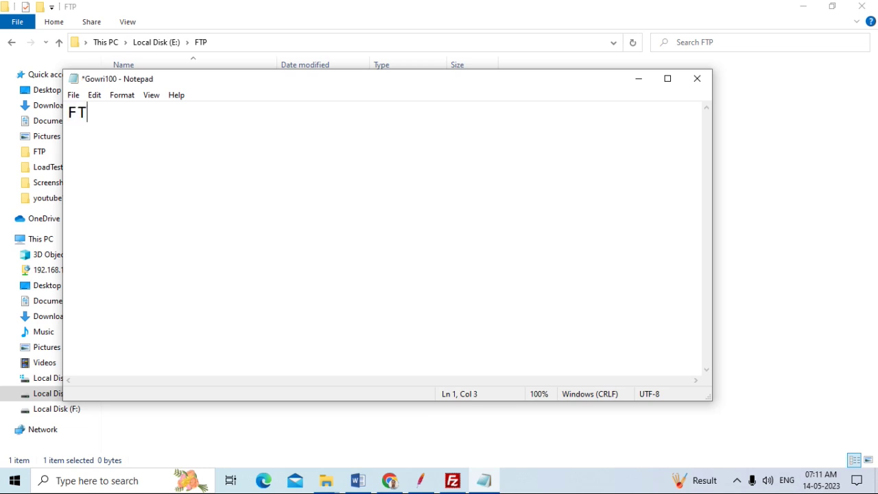
pyautogui.write('P Test')
pyautogui.click(76, 94)
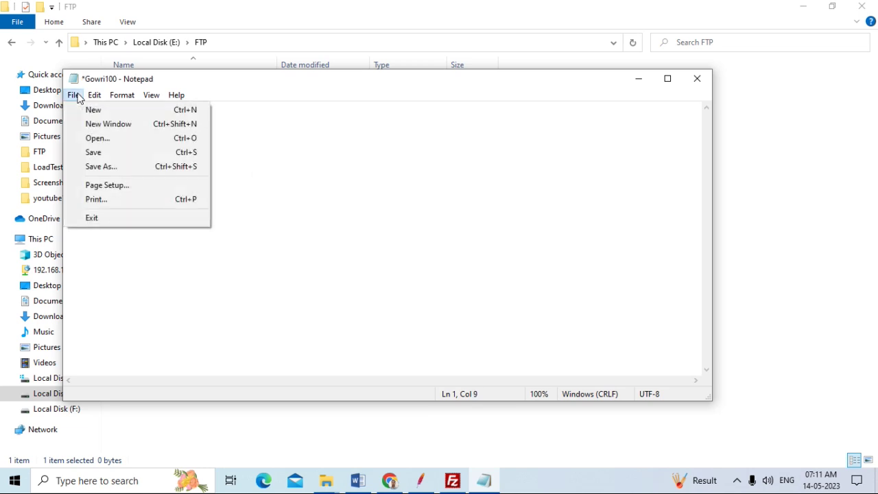
pyautogui.click(109, 152)
pyautogui.click(695, 80)
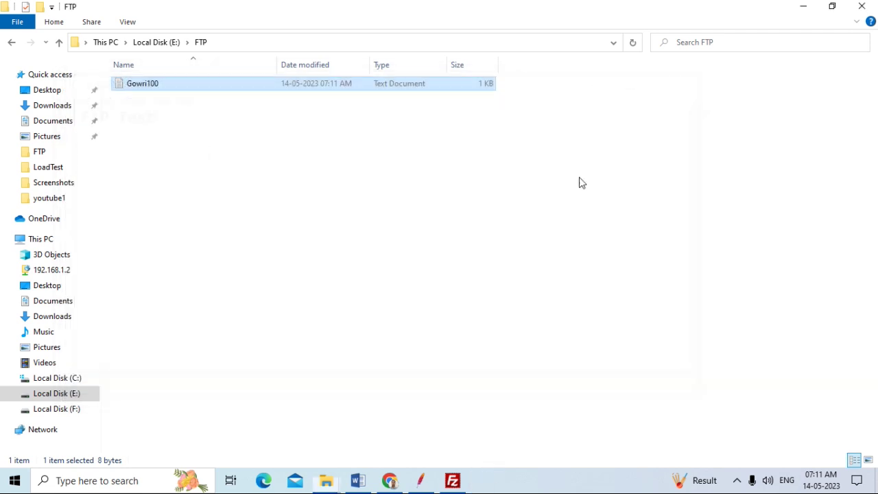
pyautogui.click(421, 480)
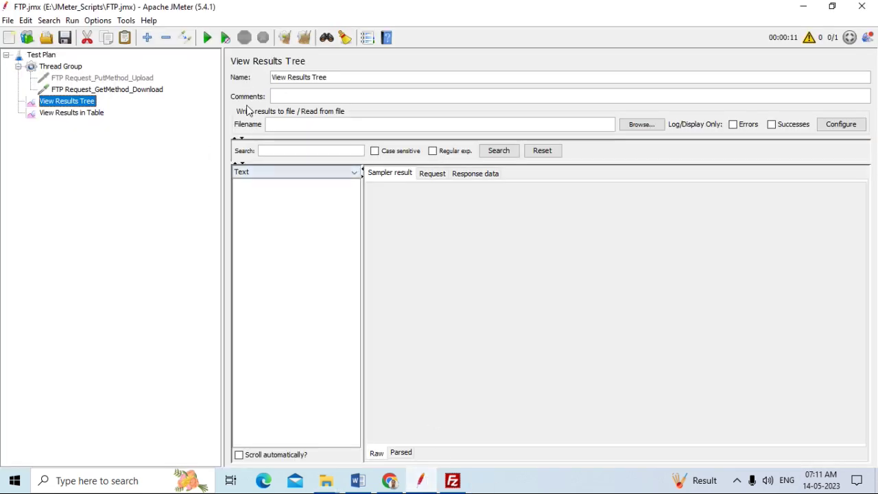
# Disable the download request, leaving only the upload request enabled
pyautogui.click(126, 91)
pyautogui.rightClick(127, 90)
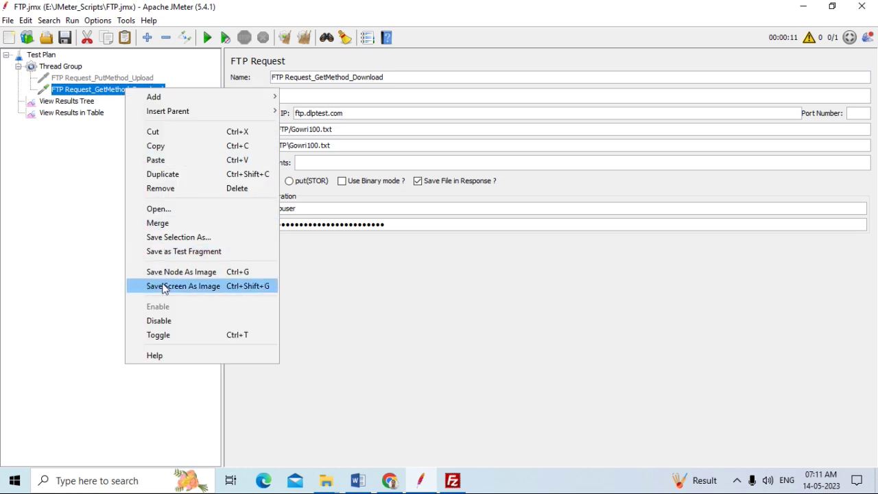
pyautogui.click(166, 322)
pyautogui.click(128, 80)
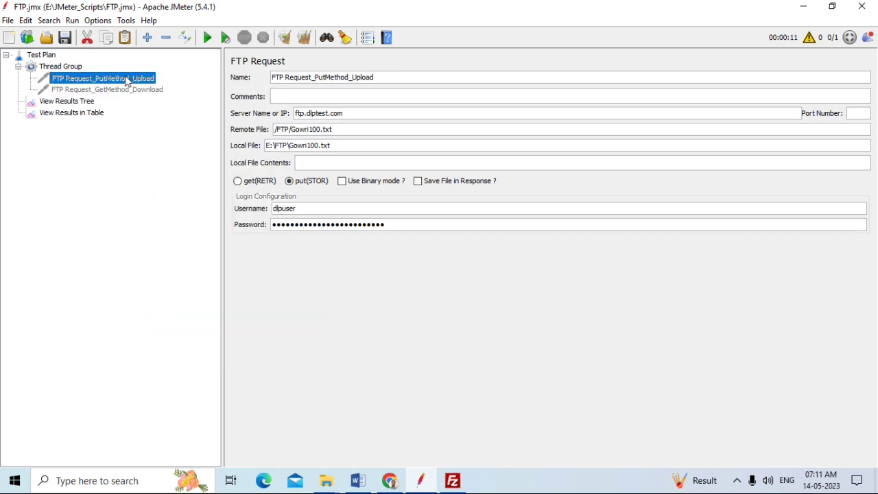
pyautogui.rightClick(128, 79)
pyautogui.click(158, 294)
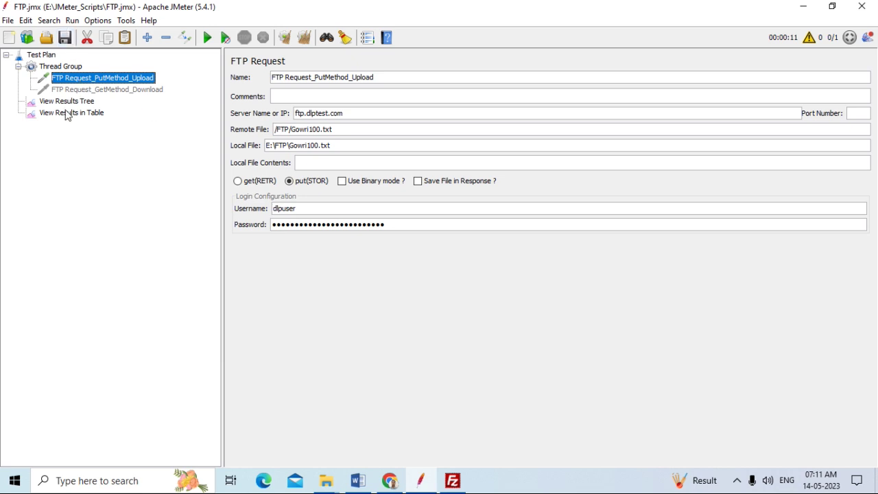
# Run the plan and confirm the upload sample returned 200 OK with 8 bytes sent
pyautogui.click(69, 102)
pyautogui.click(207, 37)
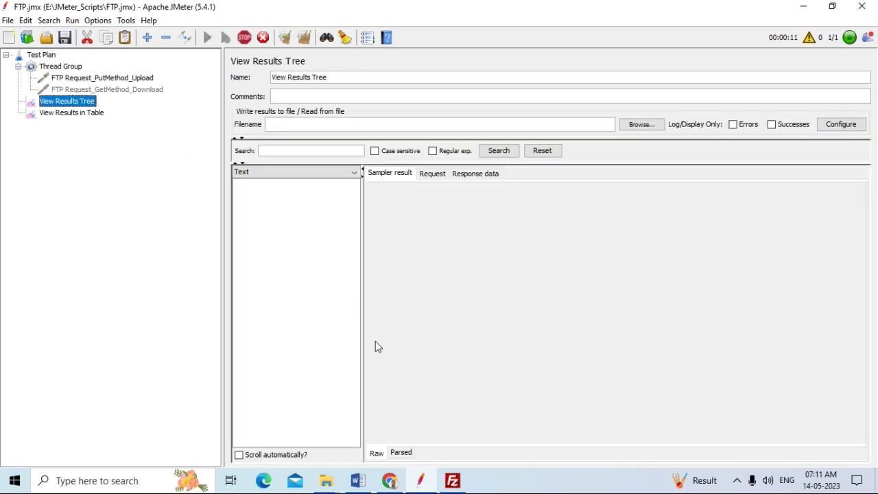
pyautogui.click(452, 482)
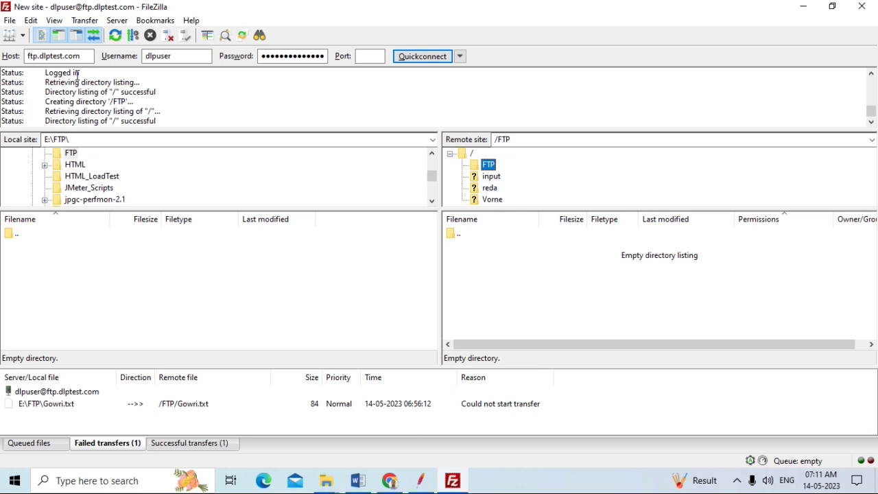
pyautogui.click(453, 483)
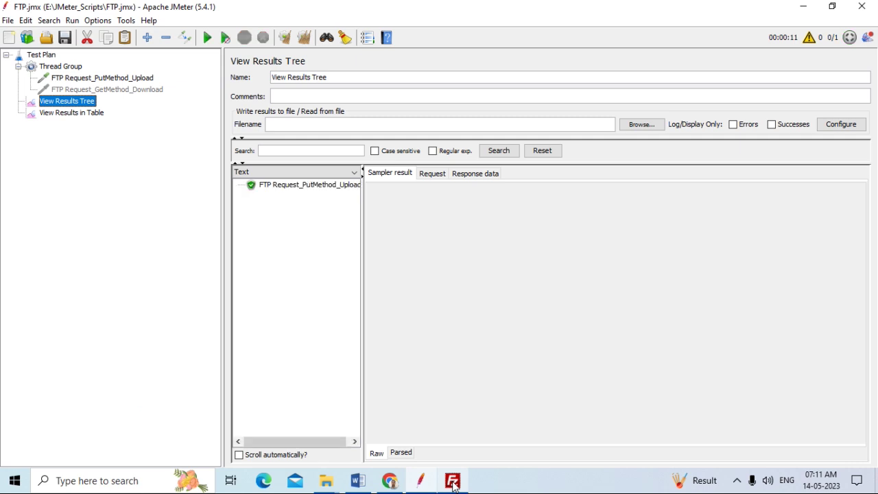
pyautogui.click(333, 185)
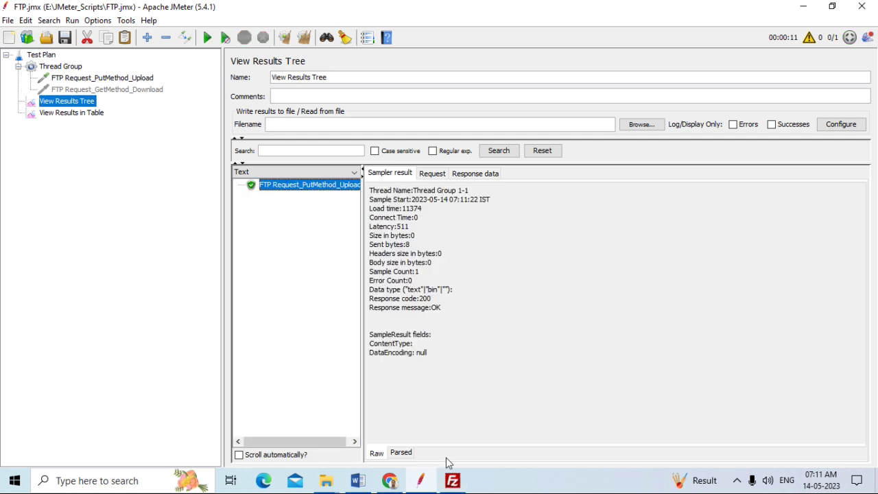
pyautogui.click(453, 481)
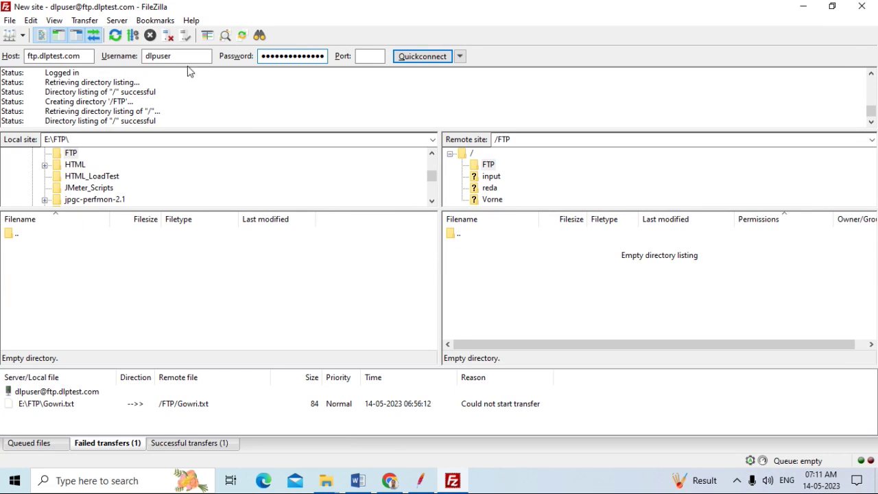
# Confirm Gowri100.txt on the server's /FTP folder, then delete the local Gowri100 file
pyautogui.click(115, 35)
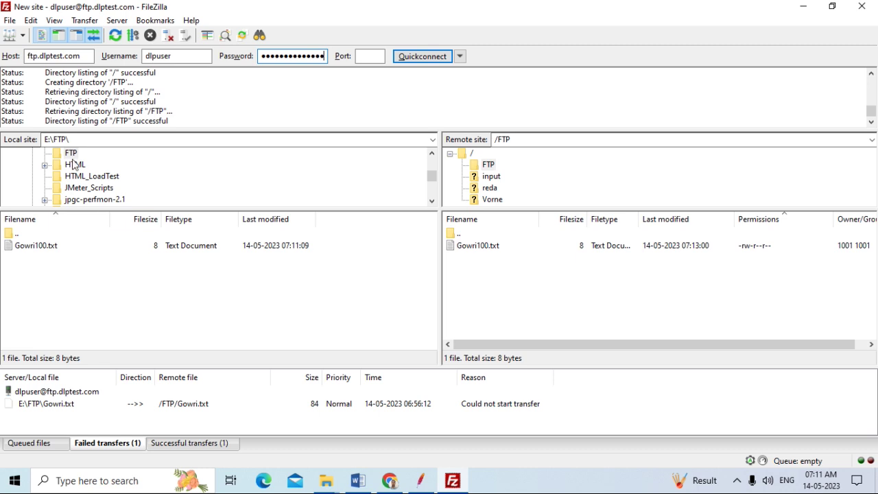
pyautogui.click(325, 480)
pyautogui.click(269, 426)
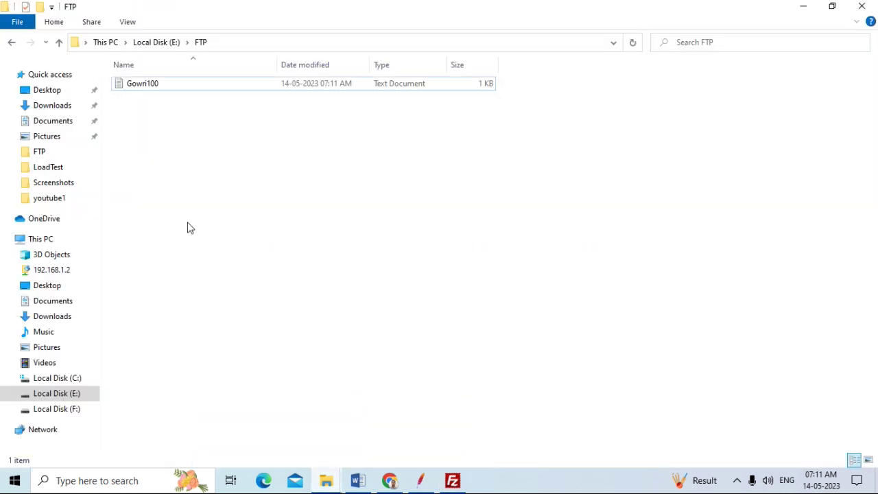
pyautogui.click(165, 88)
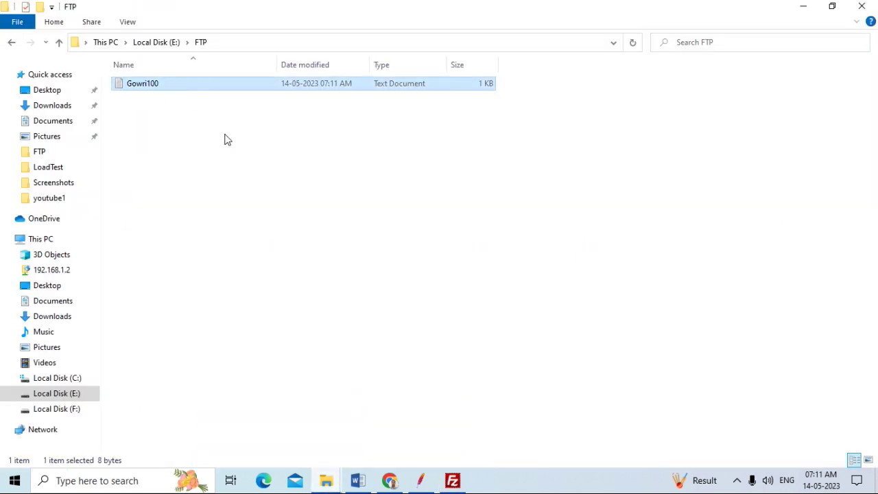
pyautogui.press('Delete')
# Reload FileZilla's local E:\FTP listing to show the local copy is gone
pyautogui.click(454, 483)
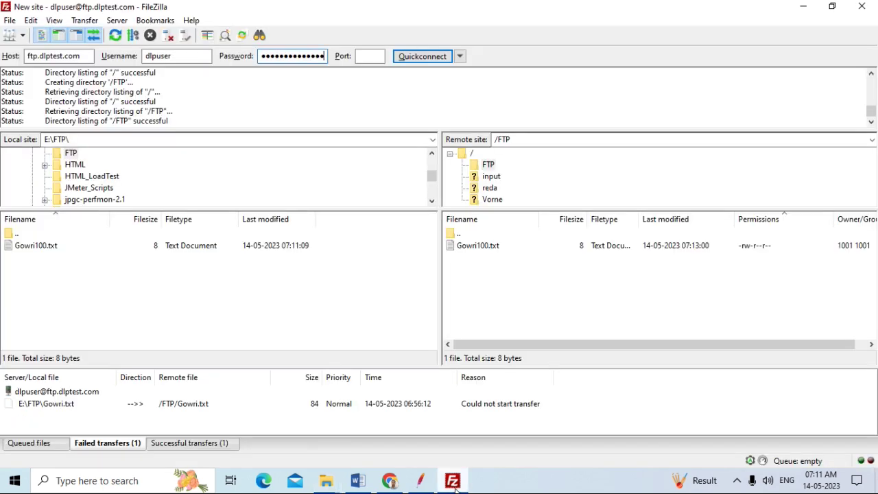
pyautogui.click(92, 141)
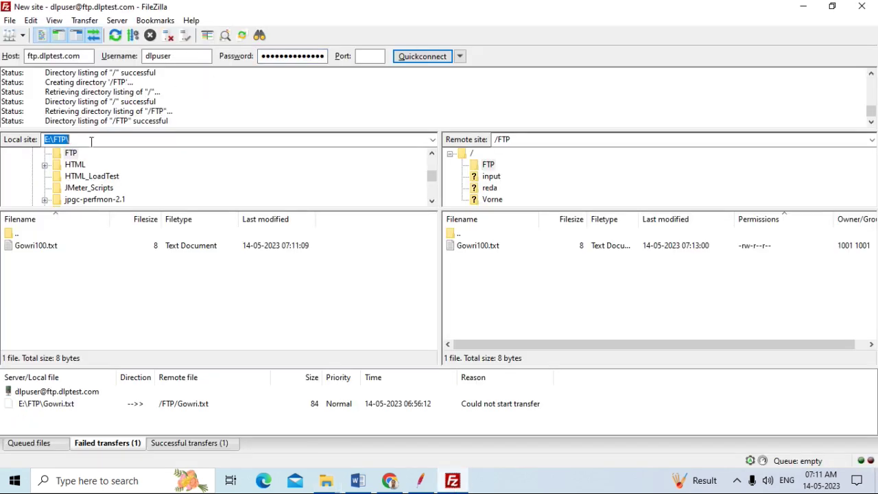
pyautogui.press('Return')
pyautogui.click(424, 474)
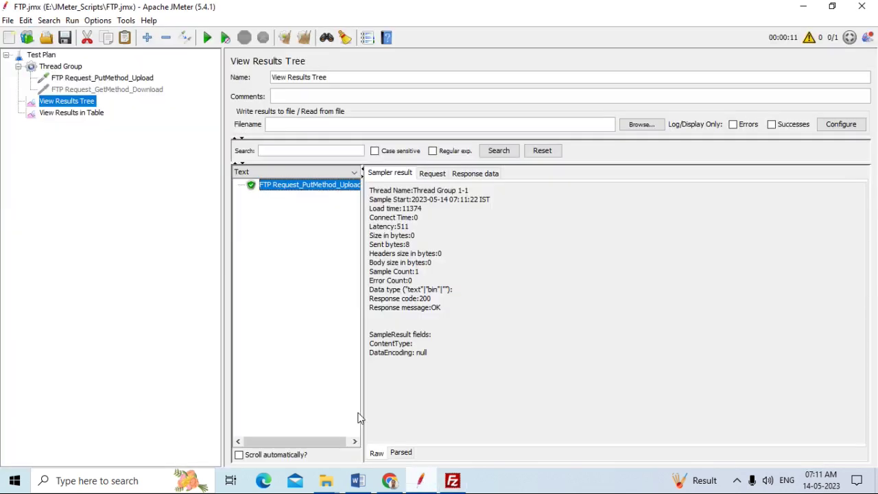
# Disable the upload request and enable the FTP Request_GetMethod_Download request
pyautogui.click(79, 80)
pyautogui.rightClick(79, 81)
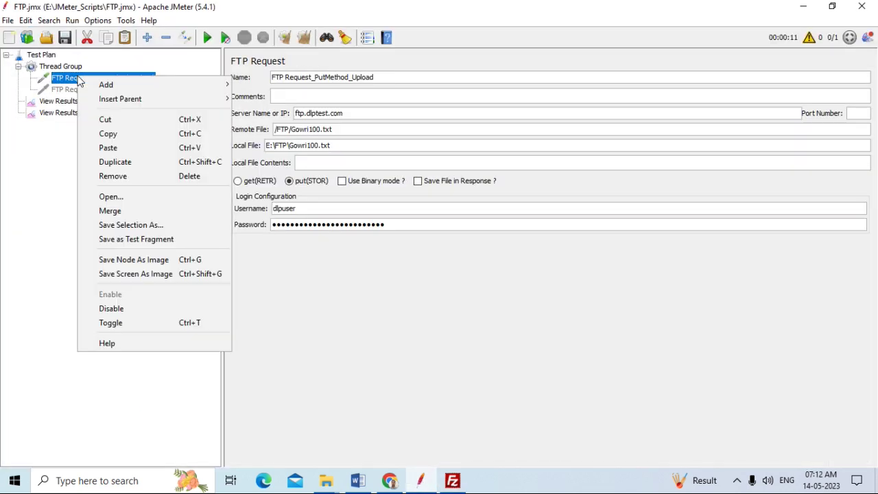
pyautogui.click(134, 305)
pyautogui.click(125, 90)
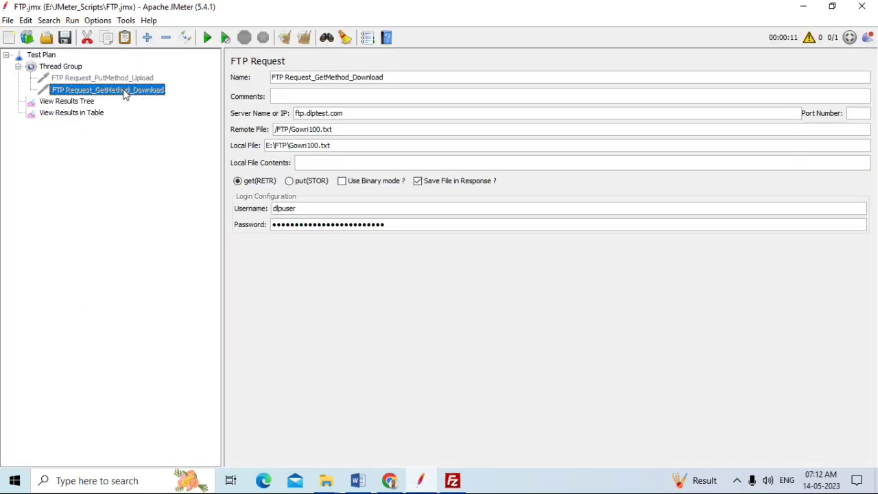
pyautogui.rightClick(125, 90)
pyautogui.click(166, 308)
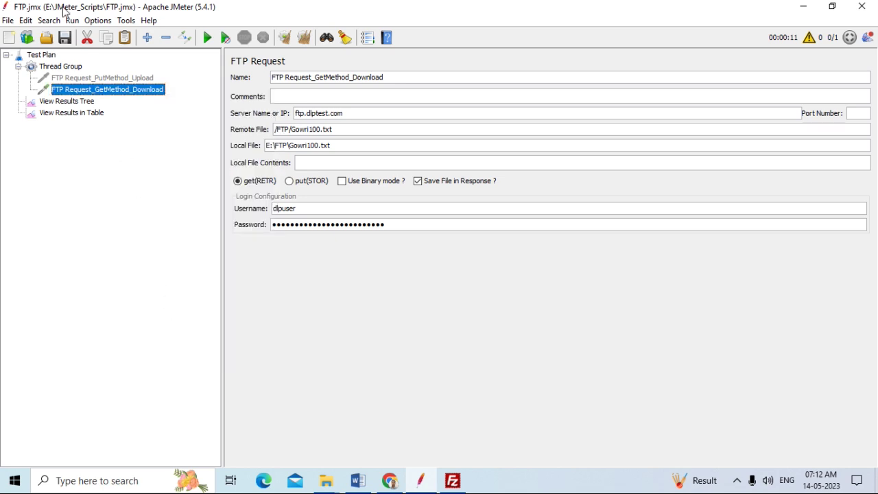
# Run the plan from View Results Tree, then shut the test down after the download passes
pyautogui.click(76, 105)
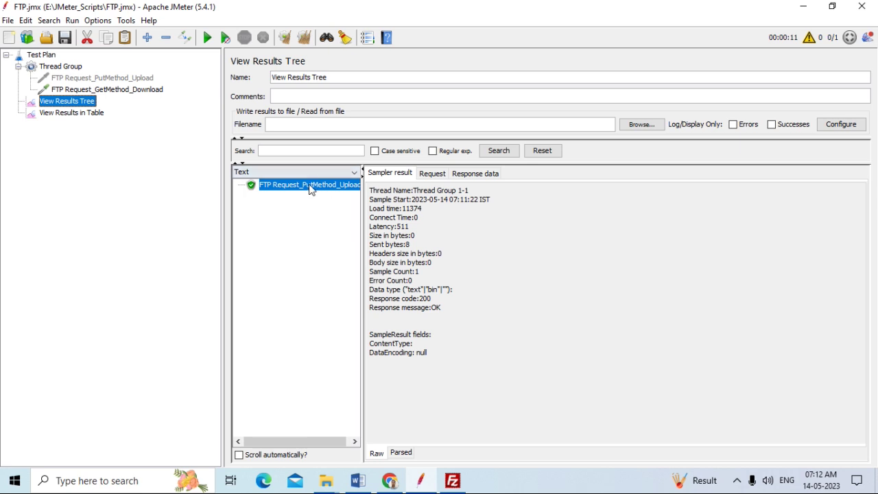
pyautogui.click(208, 39)
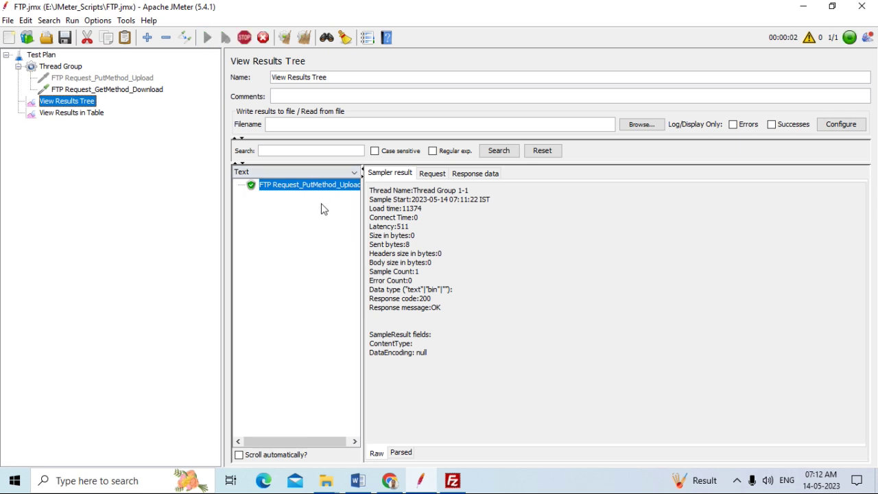
pyautogui.click(263, 38)
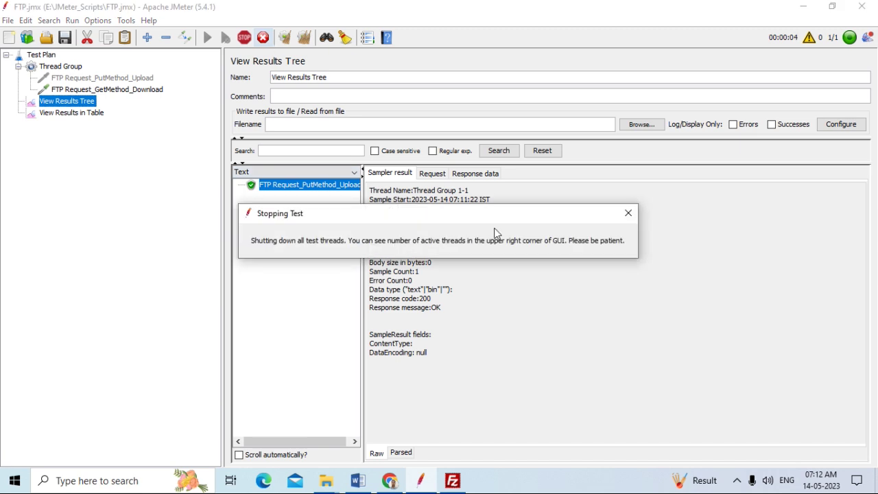
pyautogui.click(629, 214)
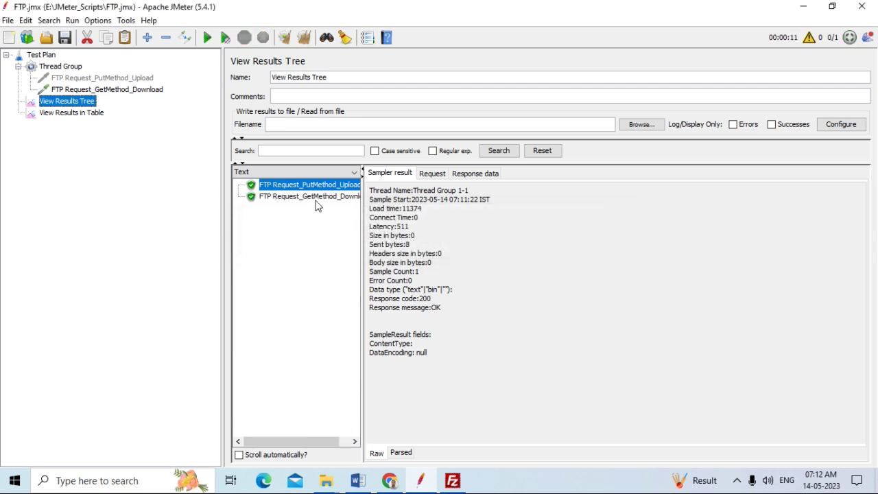
# Confirm the downloaded Gowri100.txt (8 bytes) in local E:\FTP, then delete it in File Explorer
pyautogui.click(453, 480)
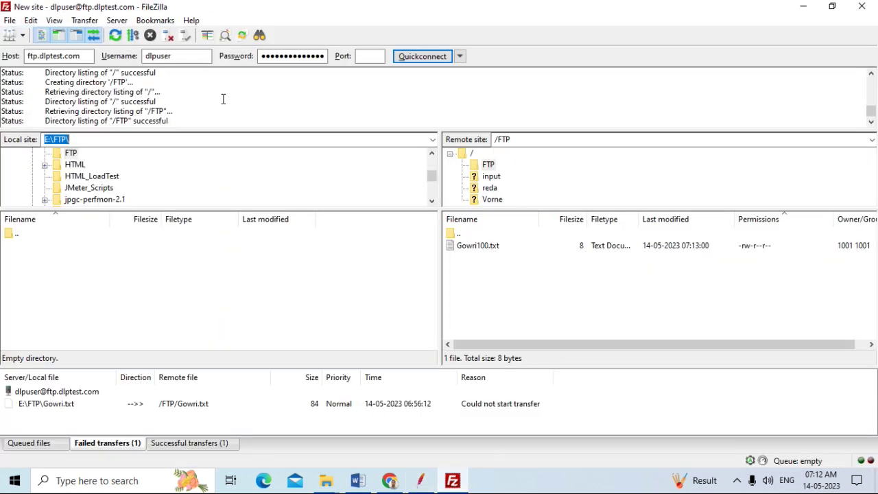
pyautogui.click(115, 37)
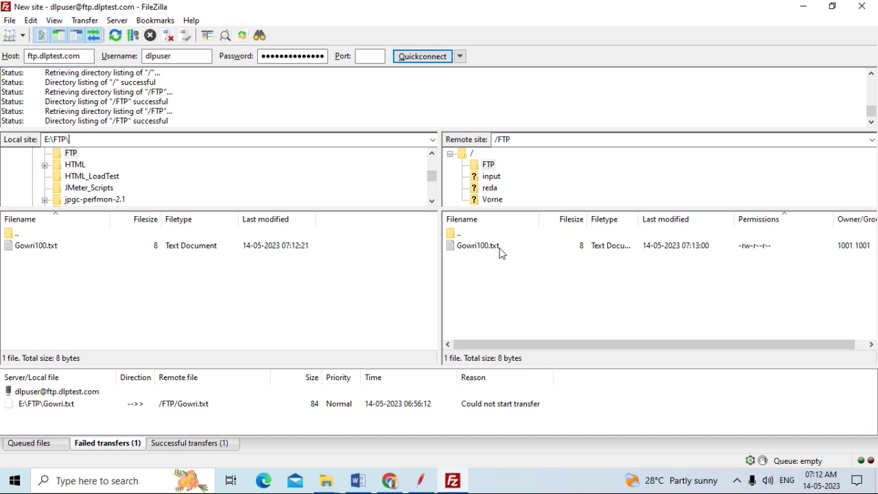
pyautogui.click(333, 468)
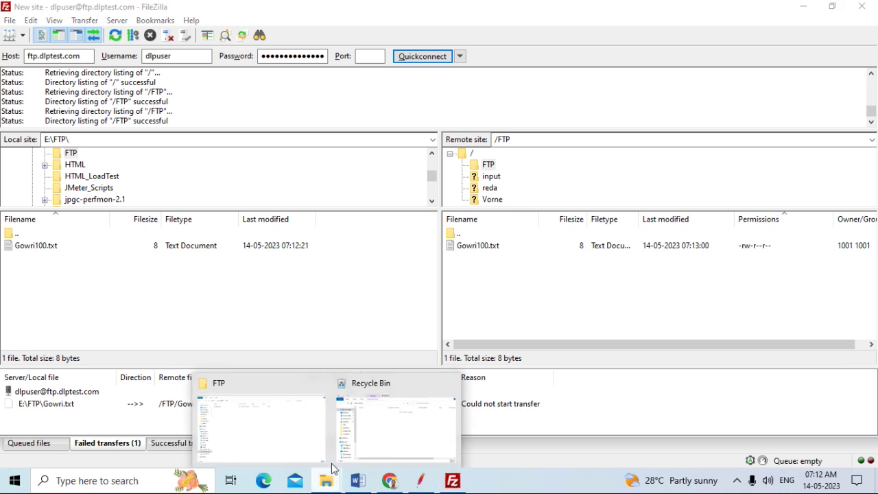
pyautogui.click(288, 432)
pyautogui.click(157, 83)
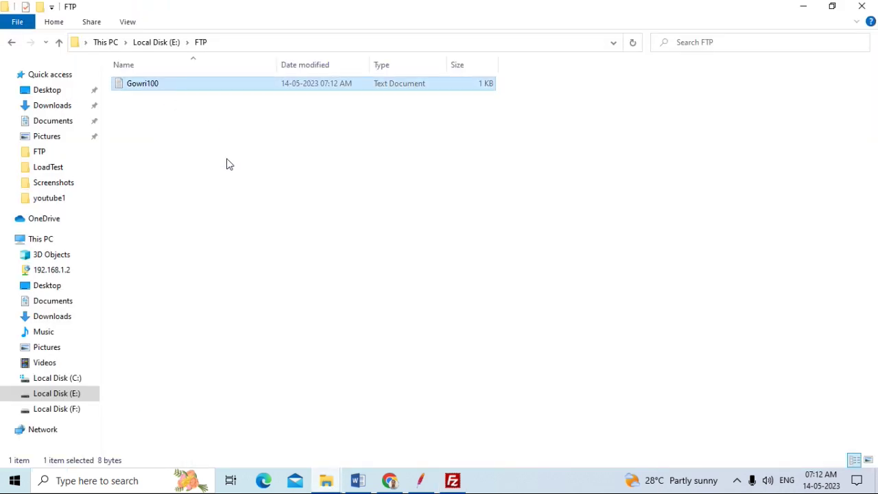
pyautogui.press('Delete')
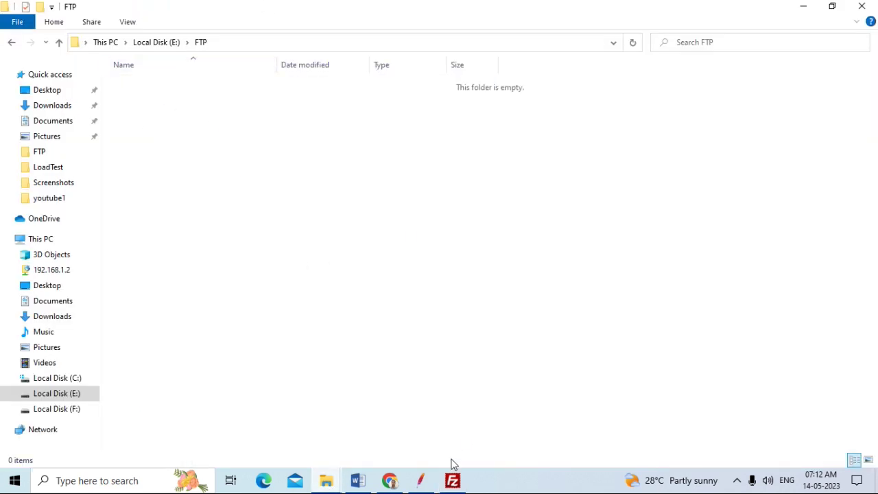
# Clear all JMeter results and select the Download sampler
pyautogui.click(423, 478)
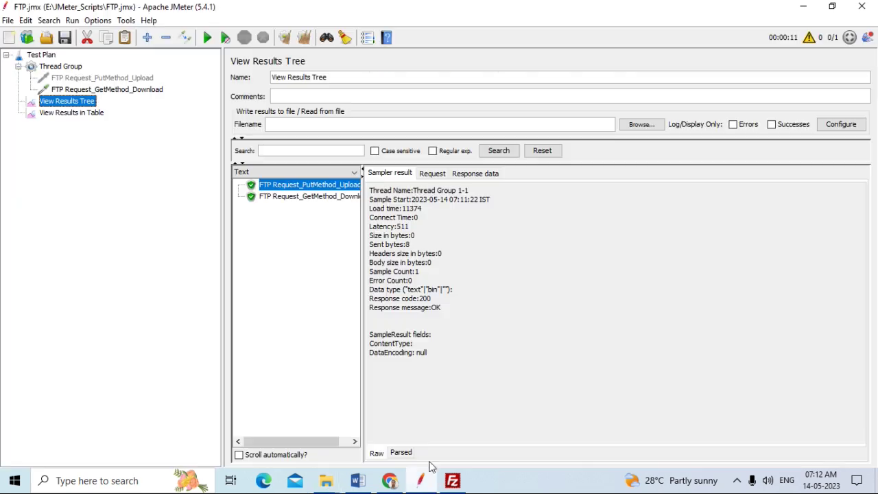
pyautogui.click(304, 37)
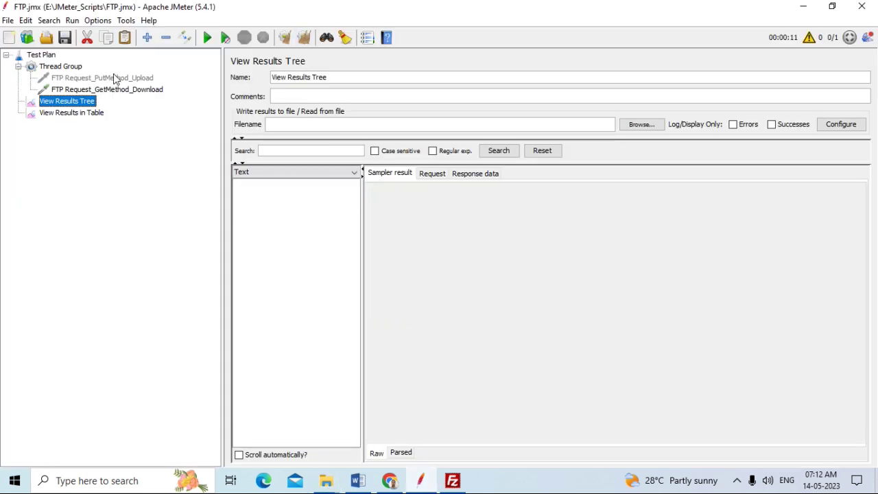
pyautogui.click(99, 90)
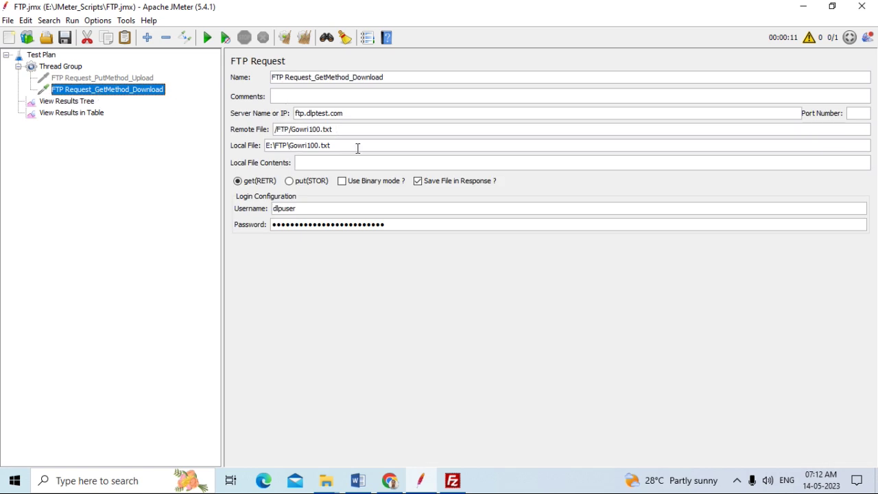
pyautogui.moveTo(326, 481)
pyautogui.click(306, 443)
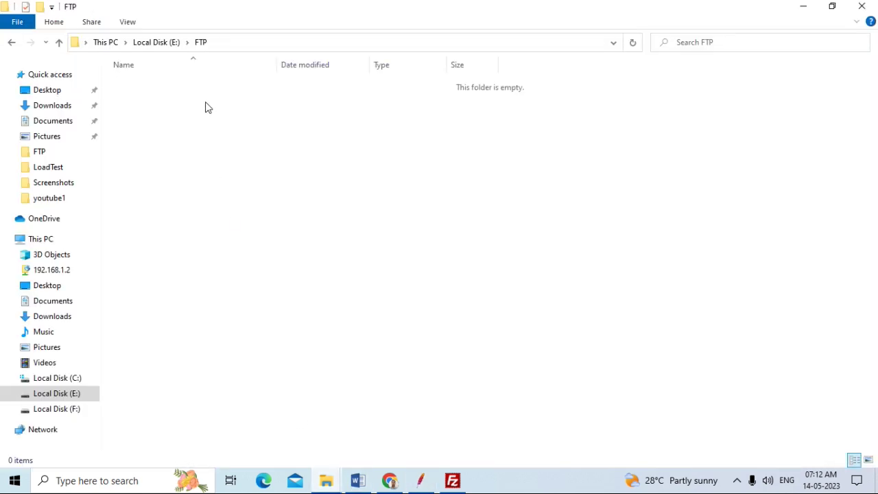
pyautogui.click(217, 42)
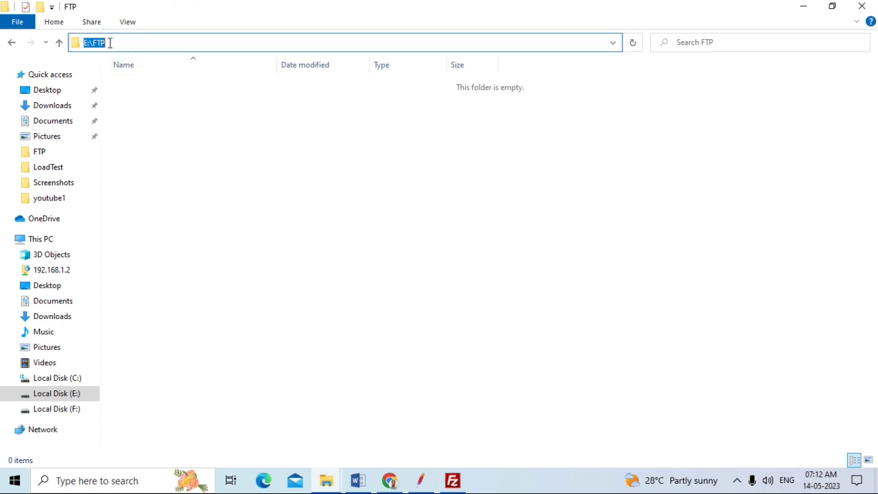
pyautogui.click(462, 482)
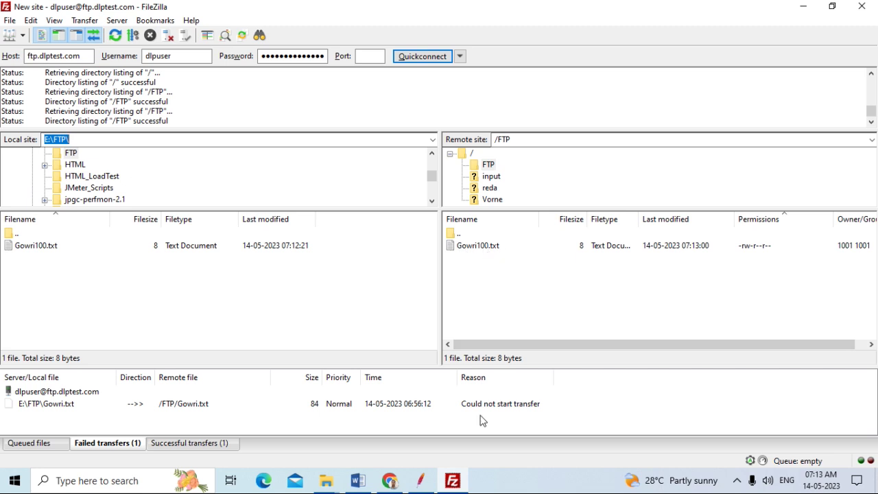
pyautogui.click(429, 484)
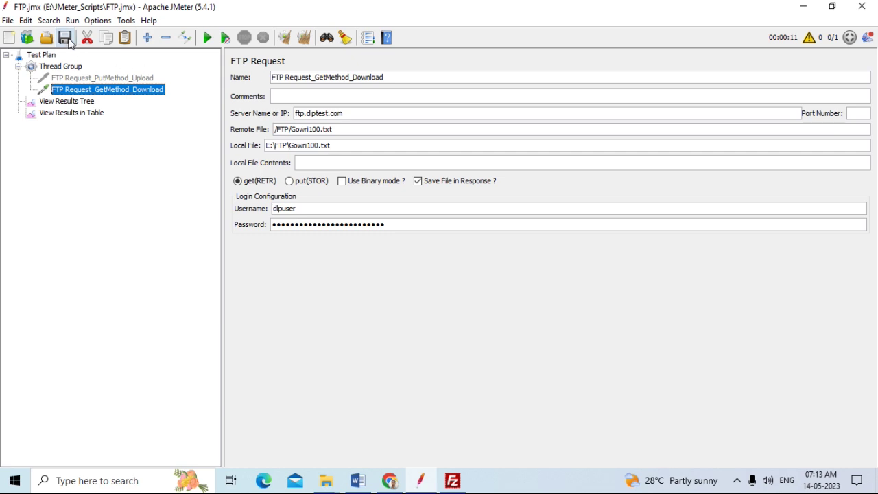
# Run the download test and confirm the result: 200 OK with the 8-byte body 'FTP Test'
pyautogui.click(82, 113)
pyautogui.click(83, 104)
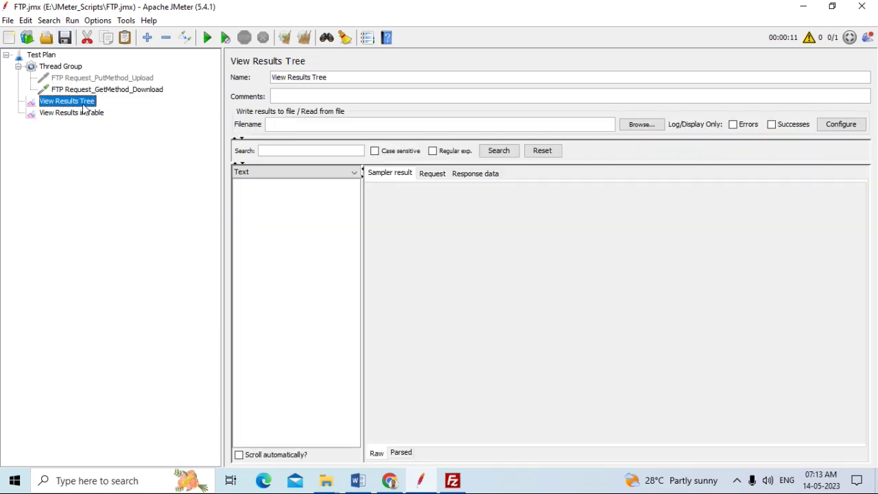
pyautogui.click(207, 38)
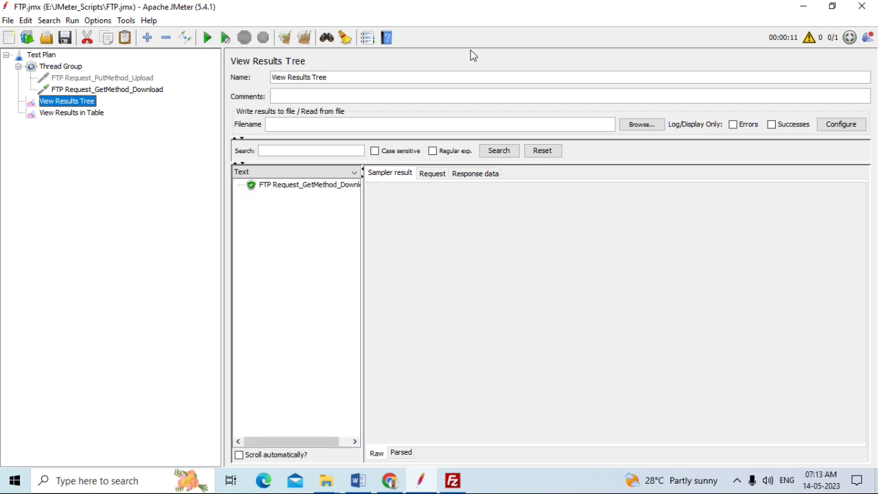
pyautogui.click(295, 185)
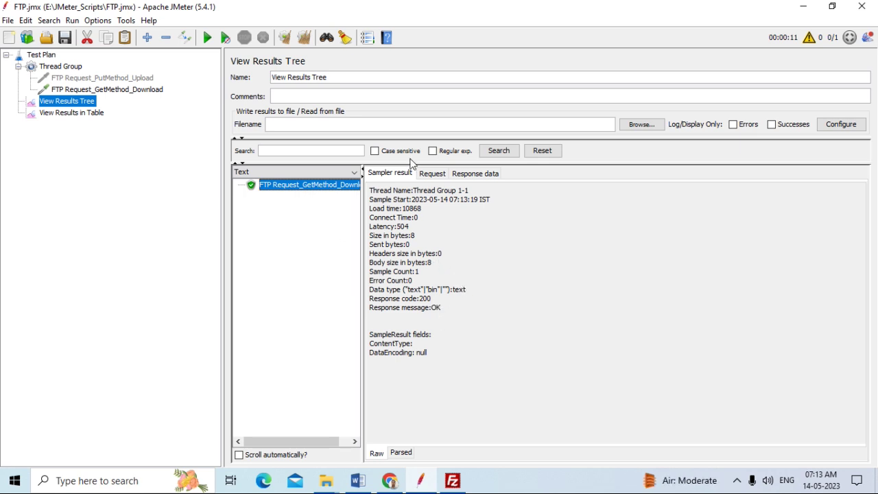
pyautogui.click(433, 175)
pyautogui.click(473, 181)
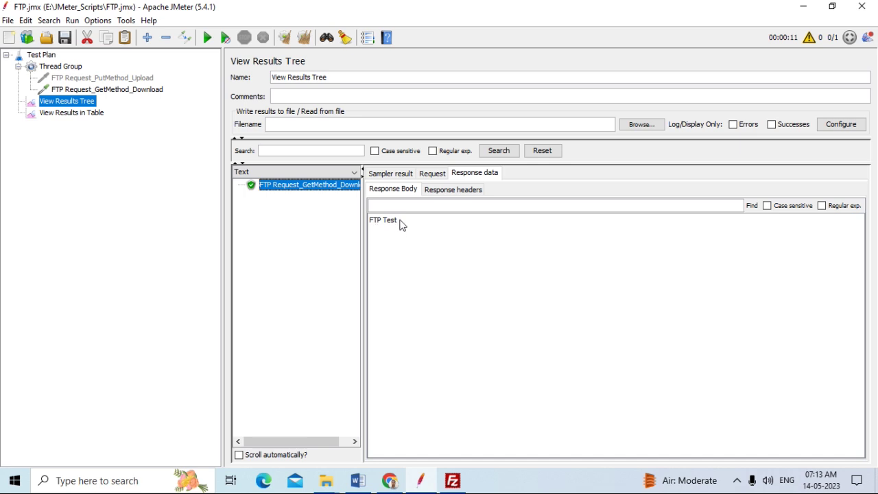
pyautogui.click(441, 192)
pyautogui.click(403, 192)
pyautogui.click(398, 173)
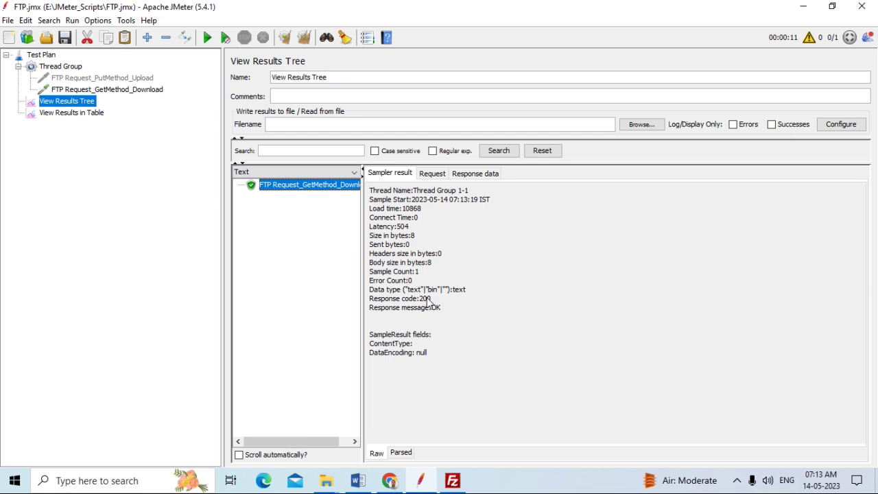
# Select the downloaded Gowri100 file in the E:\FTP folder, then check FileZilla
pyautogui.moveTo(326, 480)
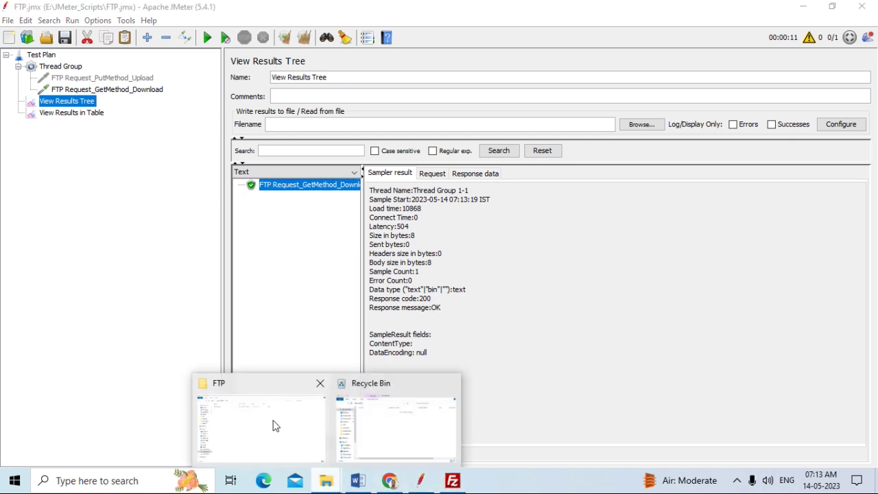
pyautogui.click(273, 423)
pyautogui.click(141, 84)
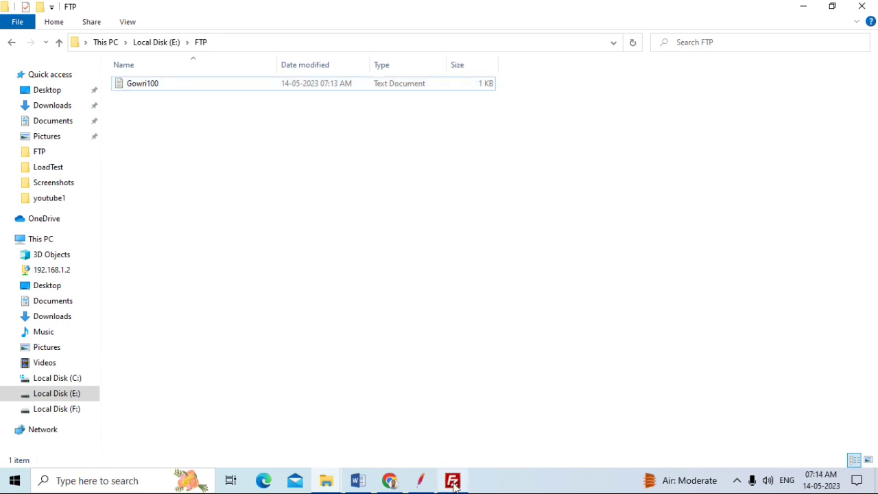
pyautogui.moveTo(453, 484)
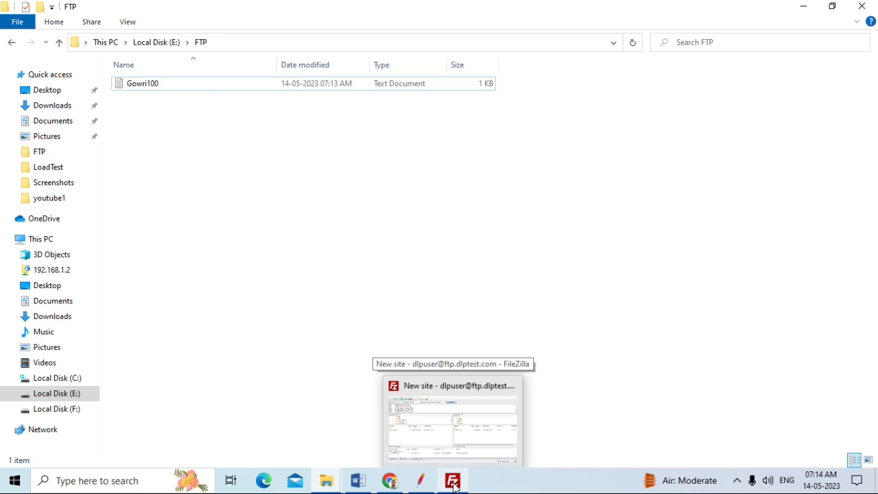
pyautogui.click(452, 482)
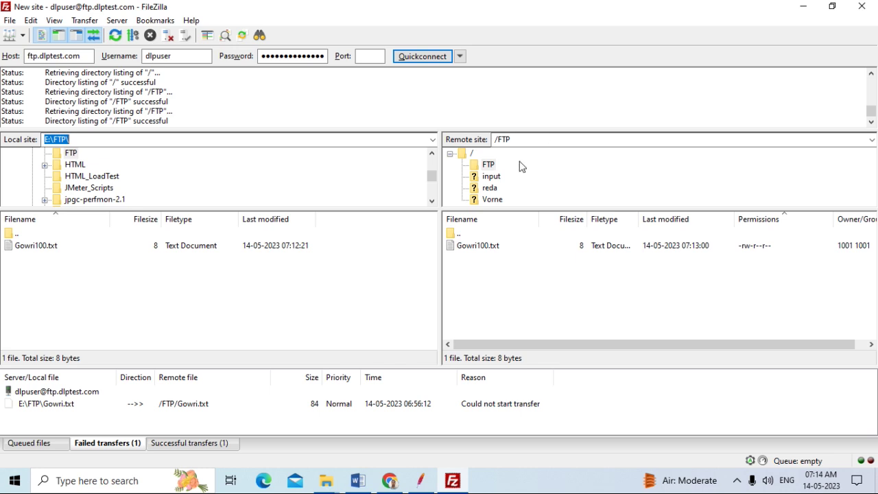
# Delete Gowri100 from E:\FTP and clear JMeter's previous run results
pyautogui.click(326, 480)
pyautogui.click(289, 440)
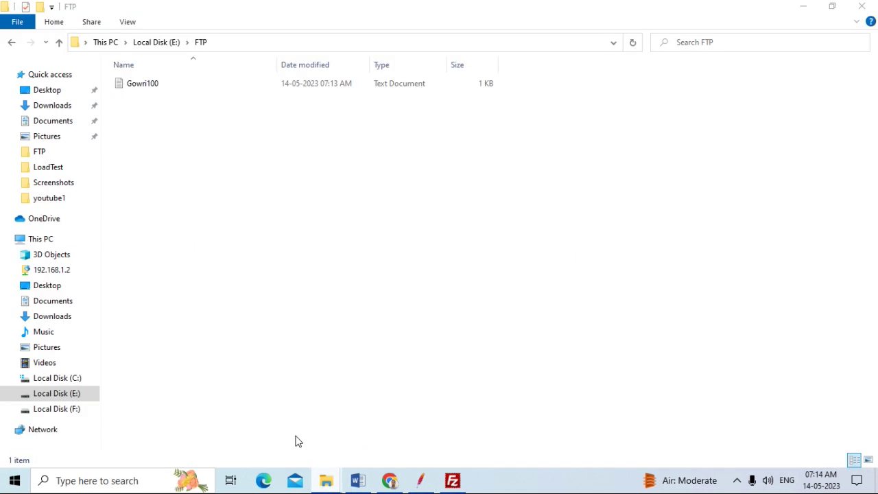
pyautogui.click(160, 86)
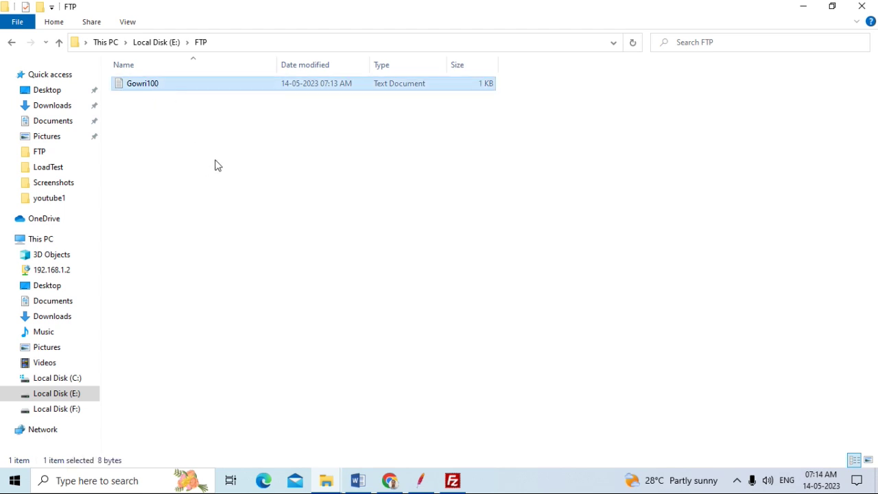
pyautogui.press('Delete')
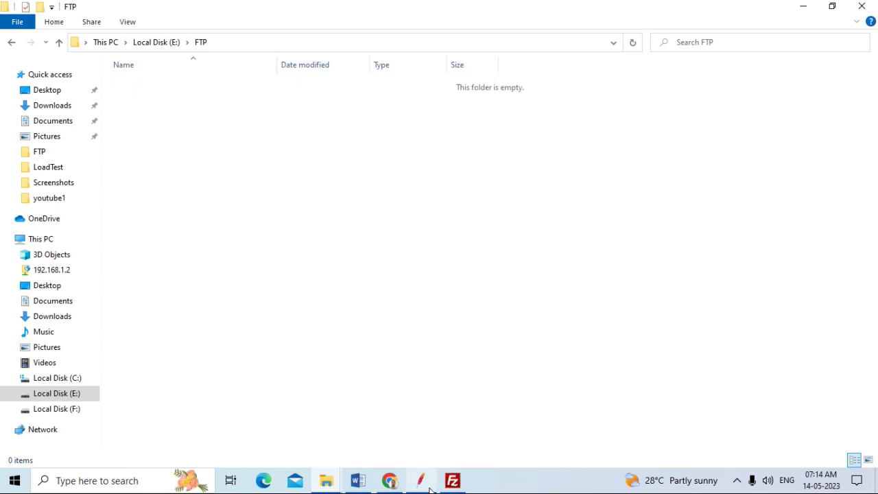
pyautogui.click(420, 480)
pyautogui.click(304, 38)
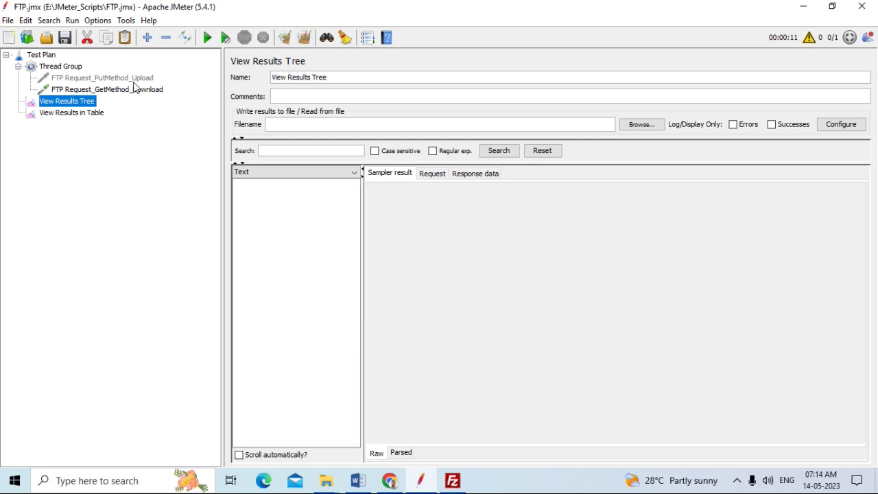
# Untick Save File in Response on the download request and confirm E:\FTP is still empty
pyautogui.click(117, 89)
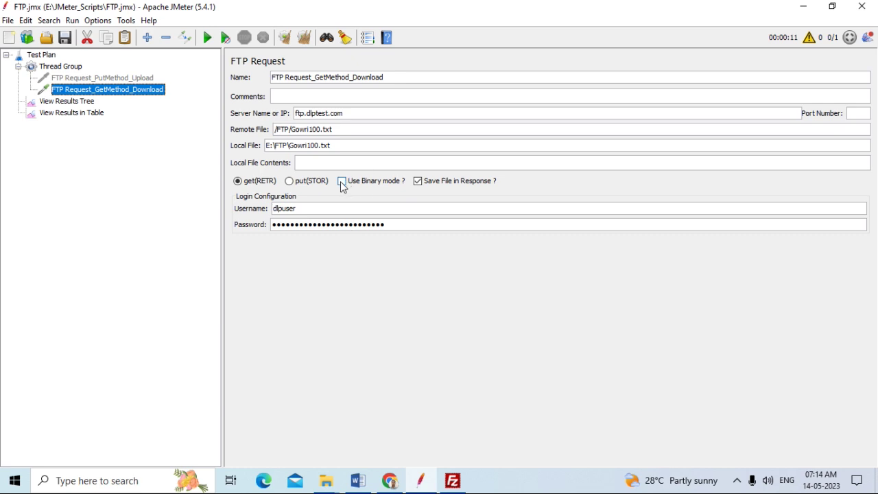
pyautogui.click(418, 182)
pyautogui.click(73, 103)
pyautogui.moveTo(326, 481)
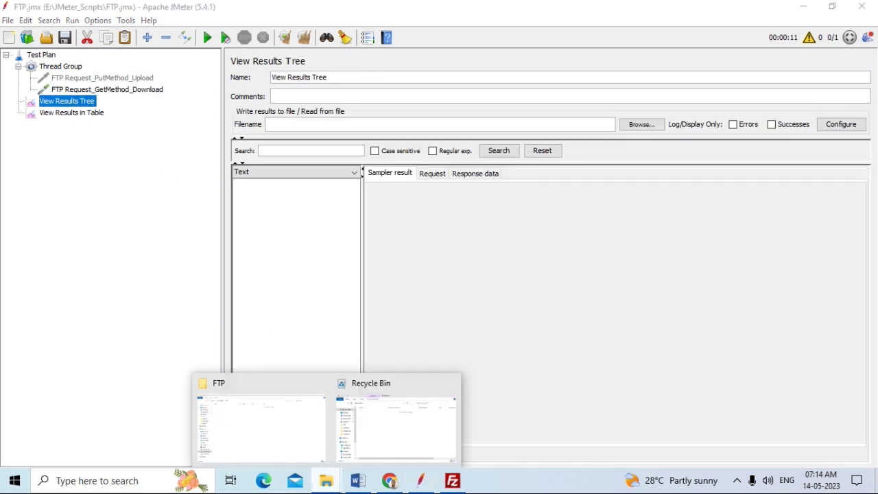
pyautogui.click(244, 431)
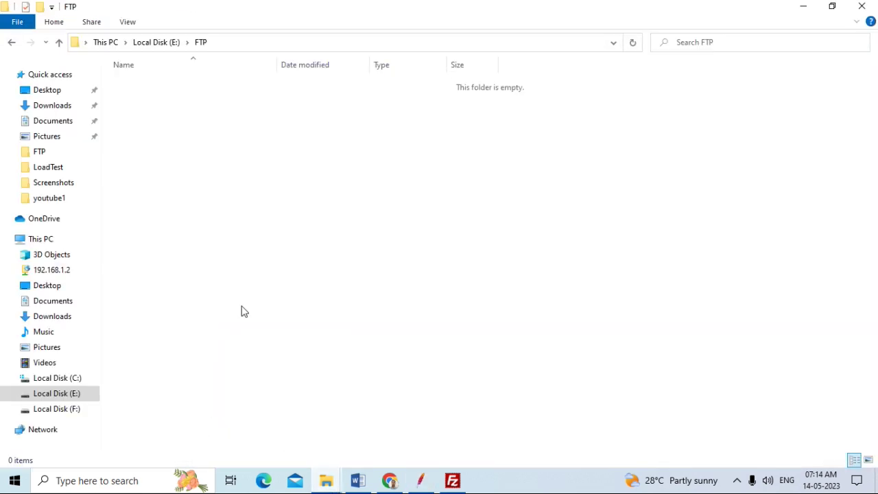
pyautogui.click(429, 485)
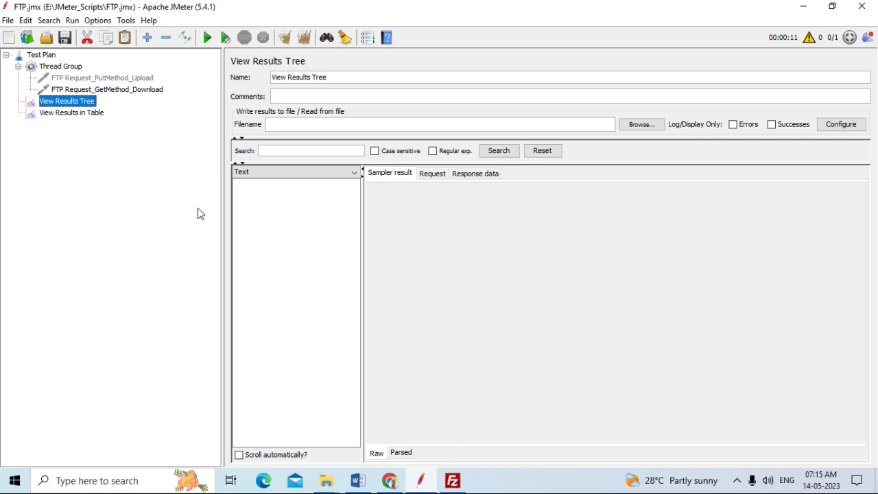
# Rerun the test plan and inspect the download result: 200 OK with an empty body
pyautogui.click(209, 42)
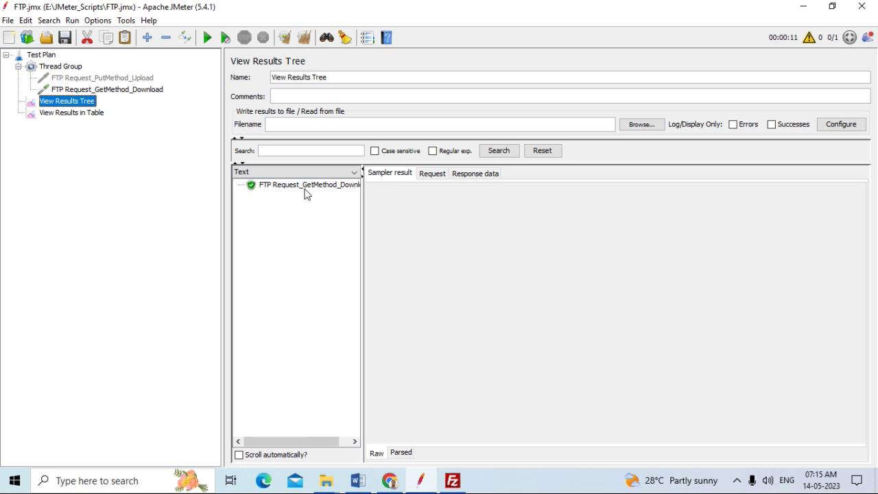
pyautogui.click(306, 186)
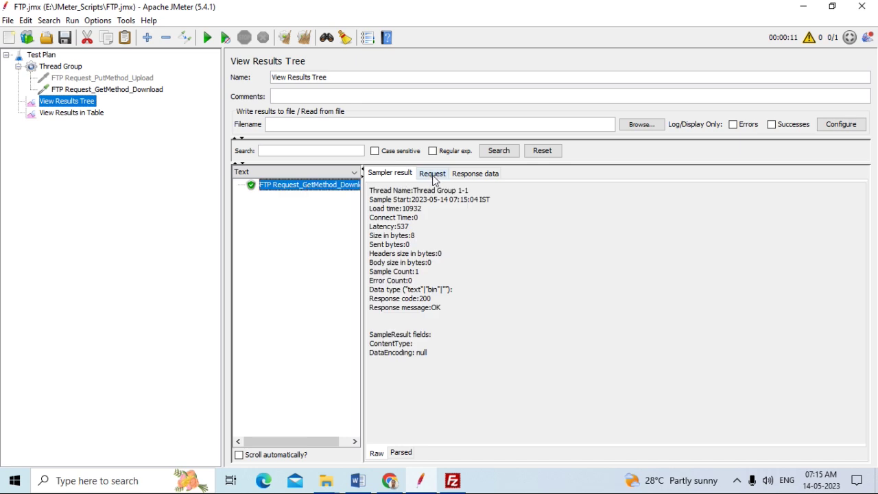
pyautogui.click(123, 89)
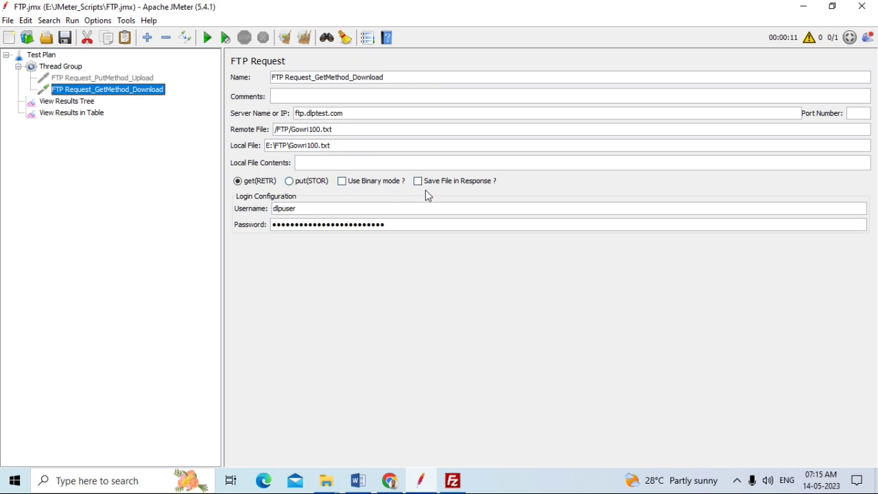
pyautogui.click(87, 104)
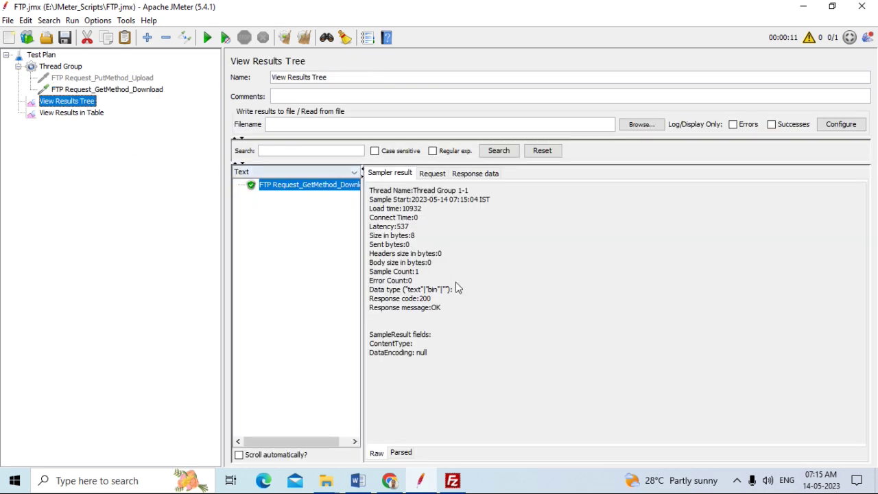
pyautogui.click(432, 175)
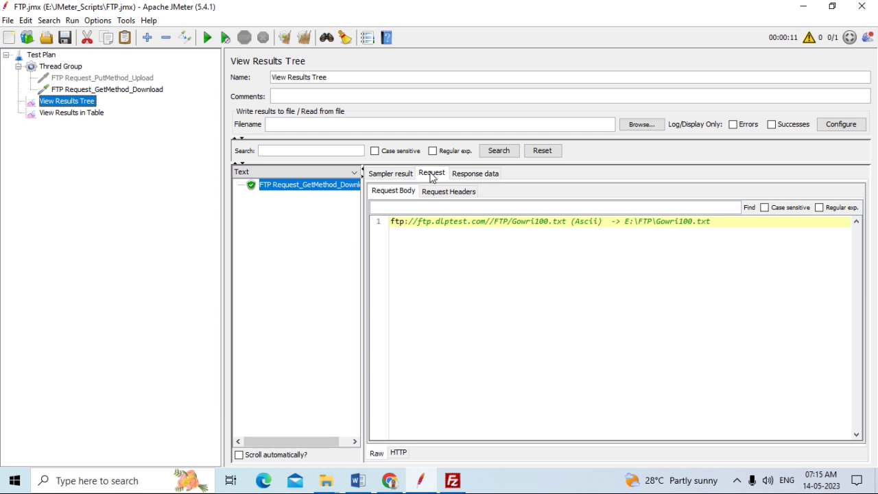
pyautogui.click(476, 175)
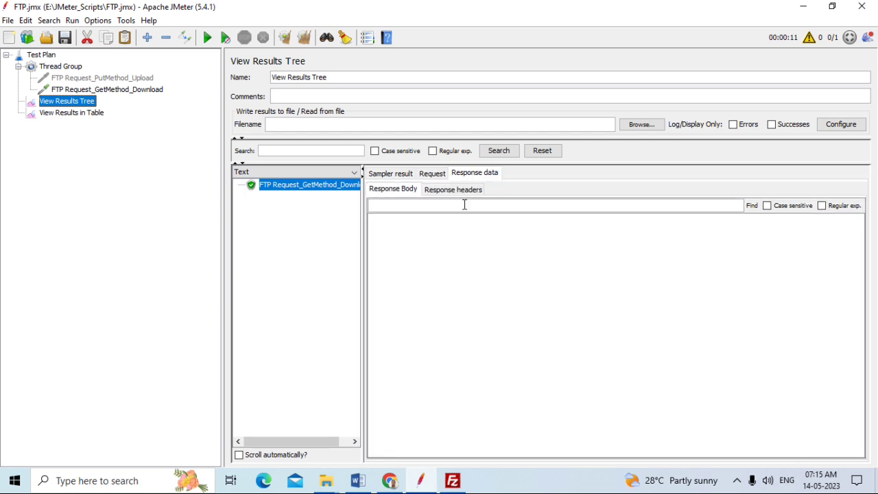
pyautogui.click(464, 193)
pyautogui.click(404, 189)
pyautogui.click(390, 173)
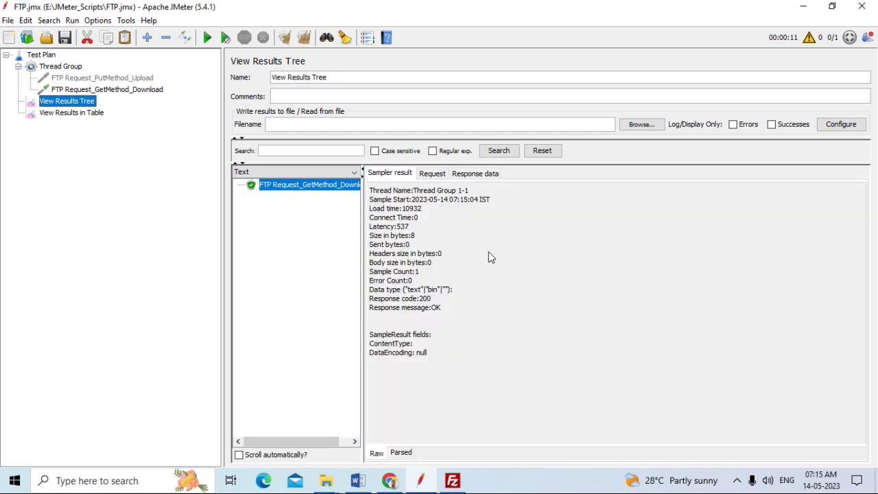
# Enable Use Binary mode and Save File in Response on the download request, and save the plan
pyautogui.click(128, 90)
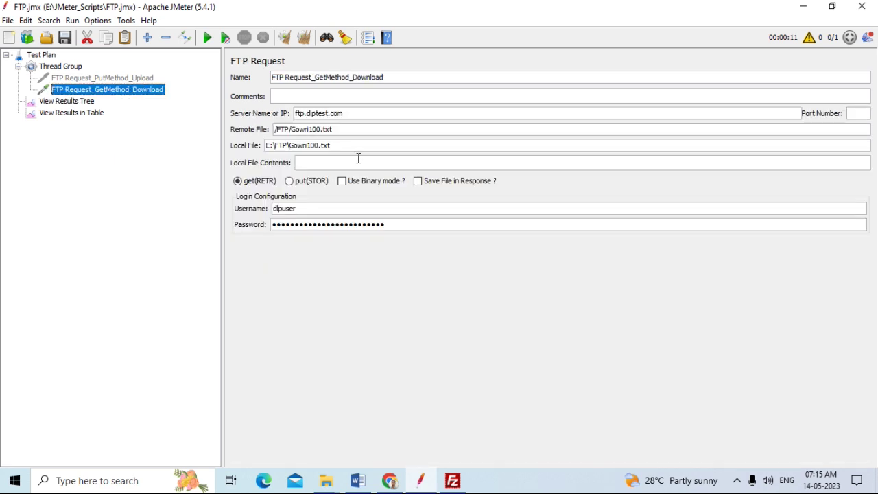
pyautogui.click(343, 182)
pyautogui.click(419, 183)
pyautogui.click(66, 39)
pyautogui.click(77, 101)
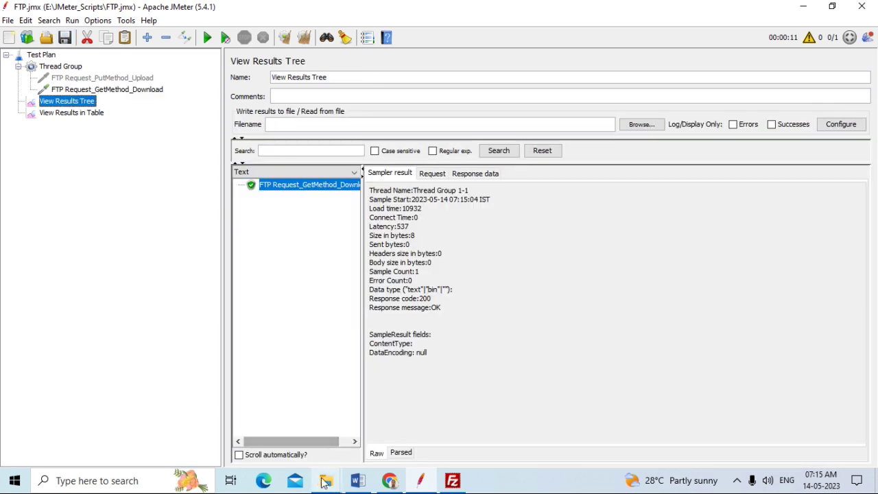
# Delete the local Gowri100 copy from the E:\FTP folder
pyautogui.moveTo(325, 483)
pyautogui.click(290, 439)
pyautogui.click(150, 86)
pyautogui.press('Delete')
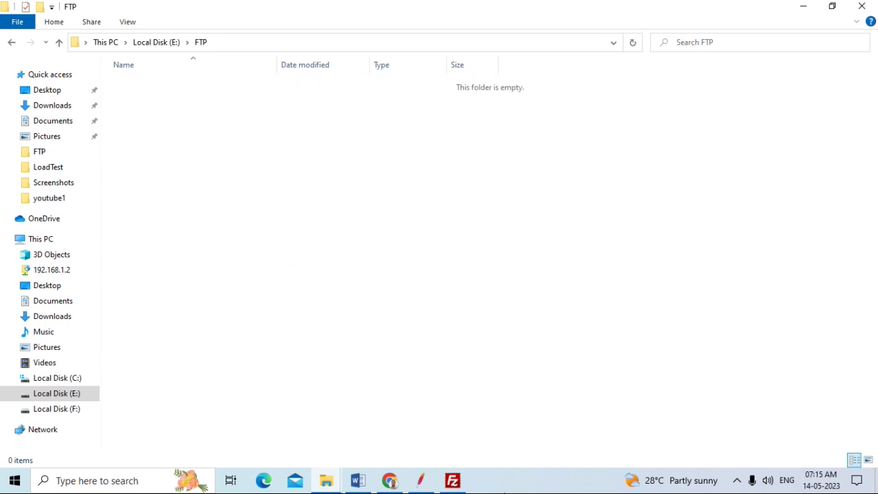
pyautogui.click(421, 480)
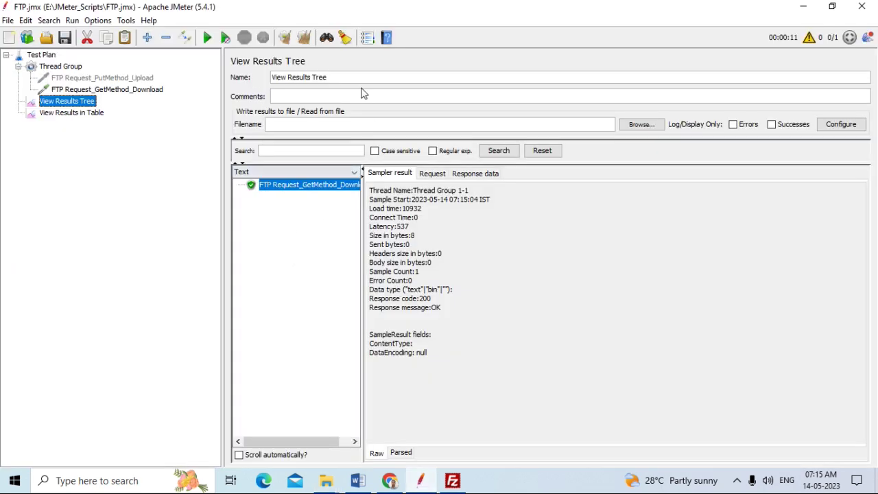
# Clear all results and rerun the binary-mode download test
pyautogui.click(298, 38)
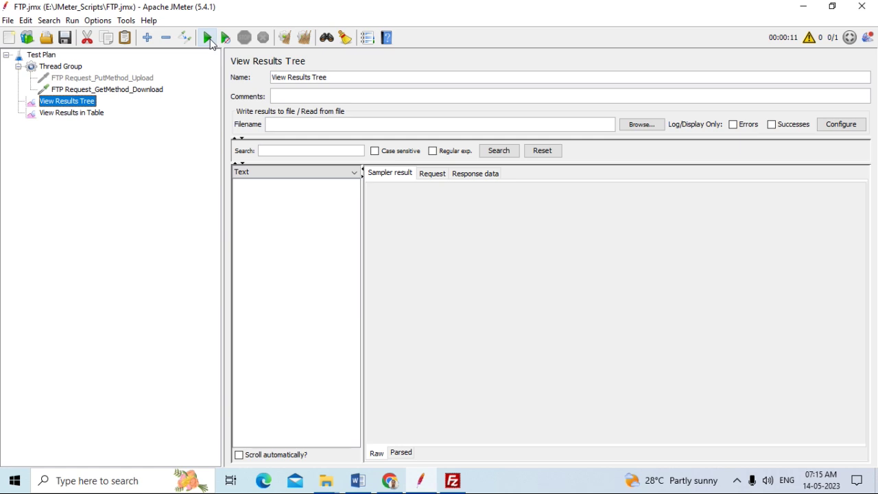
pyautogui.click(208, 39)
pyautogui.click(96, 89)
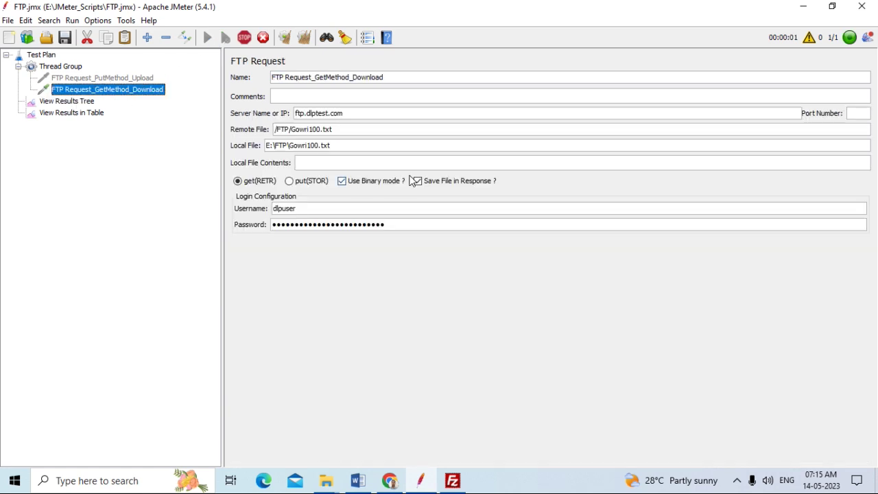
pyautogui.click(86, 101)
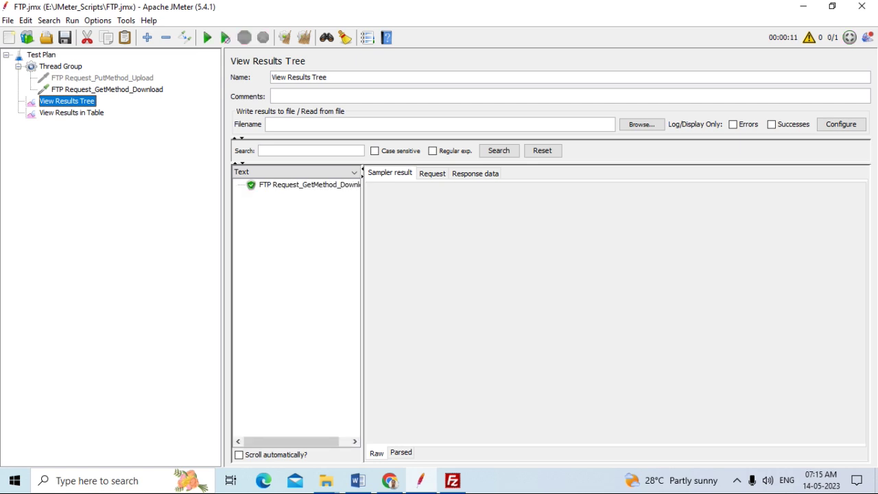
# Check the new download sample's request and its response data 'FTP Test'
pyautogui.click(327, 189)
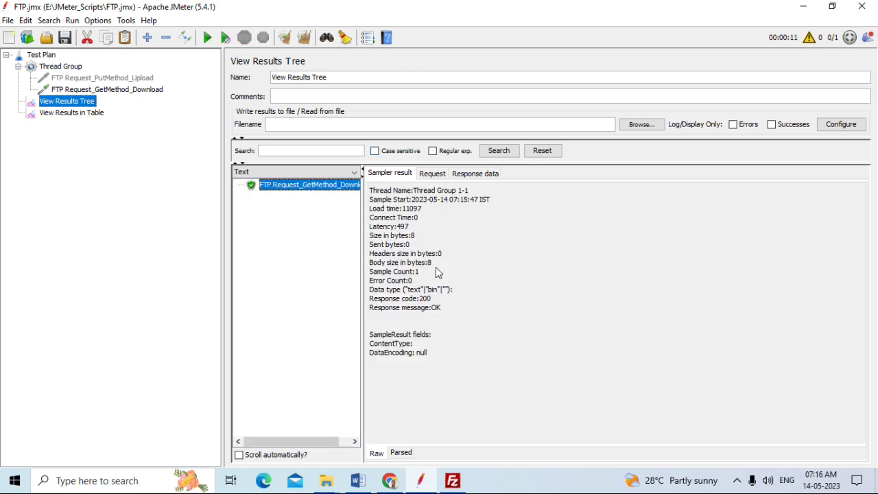
pyautogui.click(430, 174)
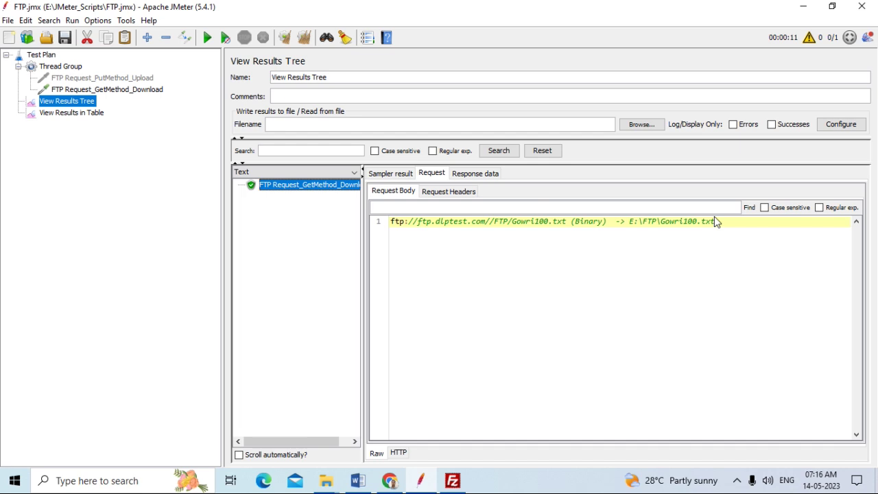
pyautogui.click(477, 174)
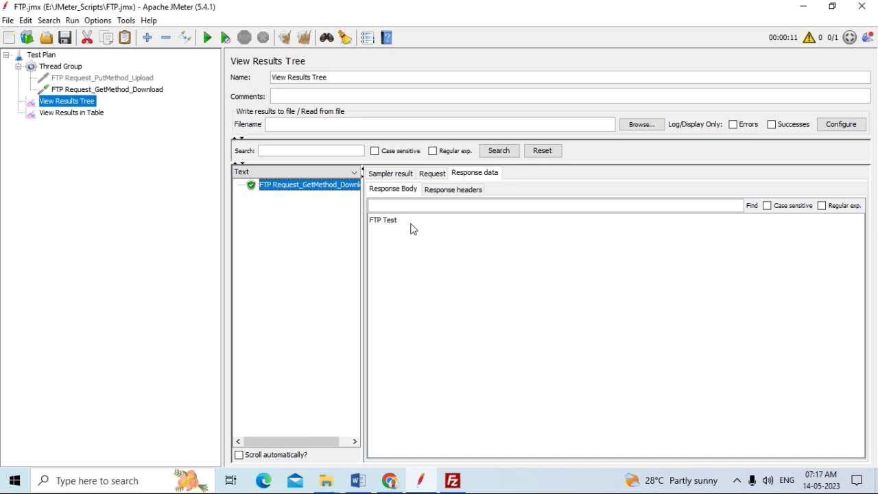
# Turn off Use Binary mode and Save File in Response, save the plan, and view the results table
pyautogui.click(158, 89)
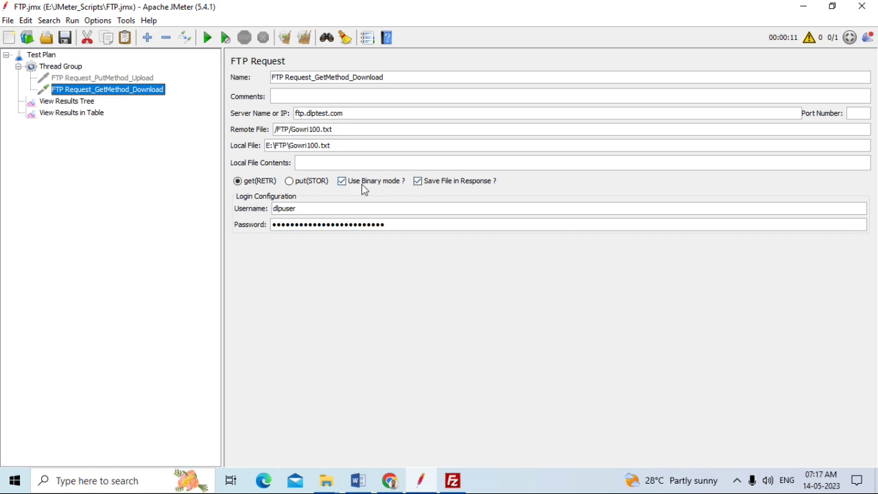
pyautogui.click(343, 182)
pyautogui.click(419, 183)
pyautogui.click(65, 38)
pyautogui.click(99, 114)
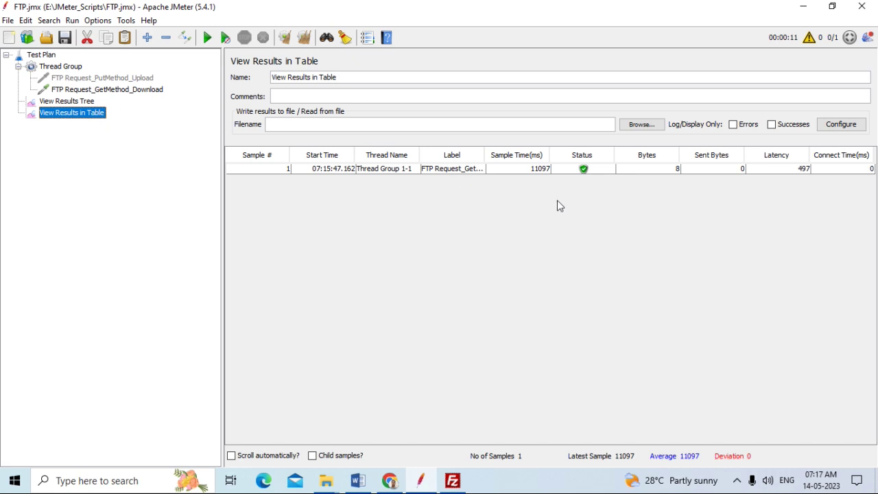
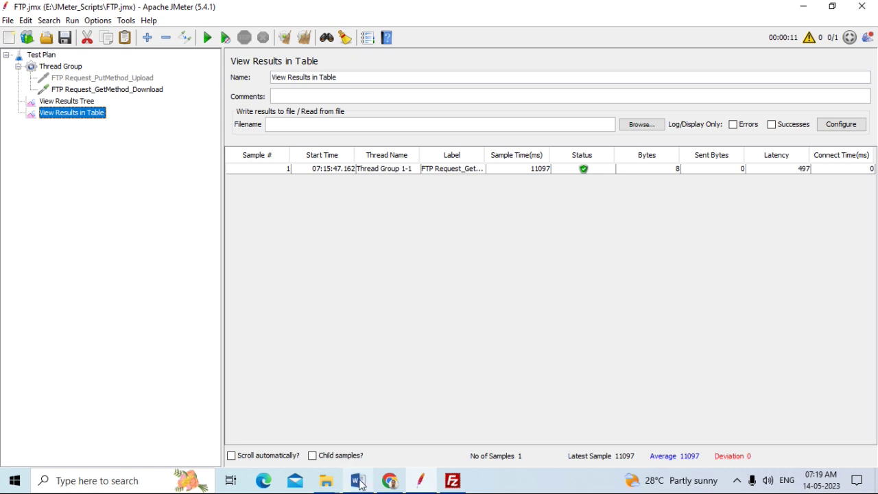
# Disable the FTP Request_GetMethod_Download request in the test plan
pyautogui.moveTo(361, 484)
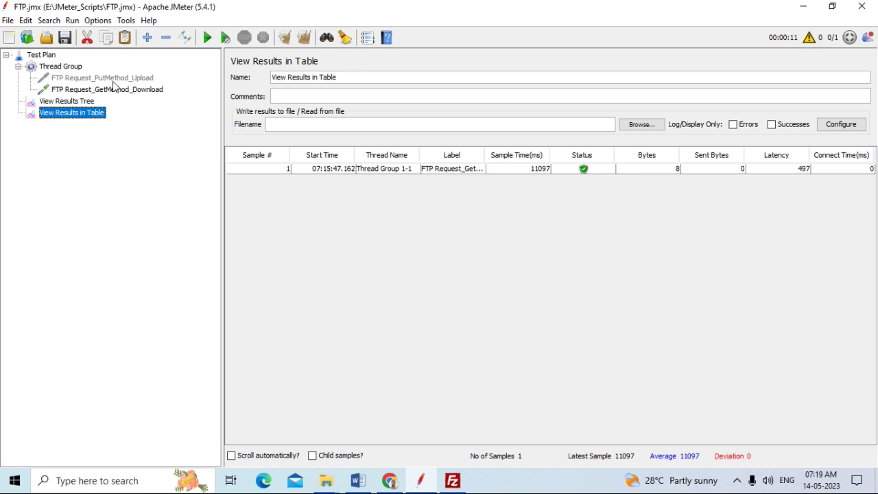
pyautogui.click(106, 94)
pyautogui.rightClick(106, 96)
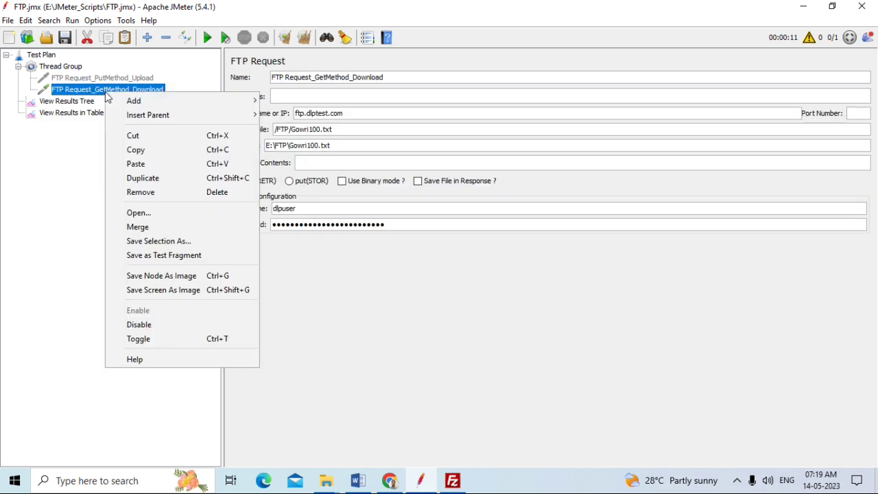
pyautogui.click(139, 325)
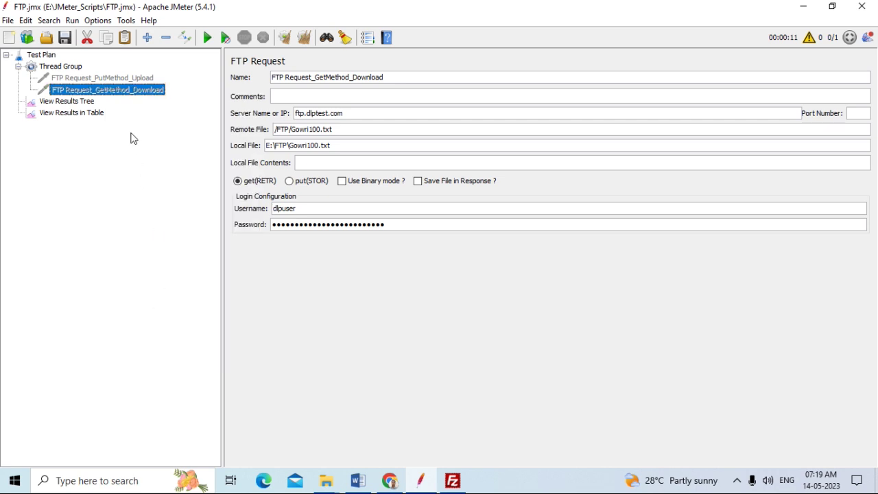
# Review both FTP requests, clear View Results in Table, and return to the Word notes
pyautogui.click(114, 80)
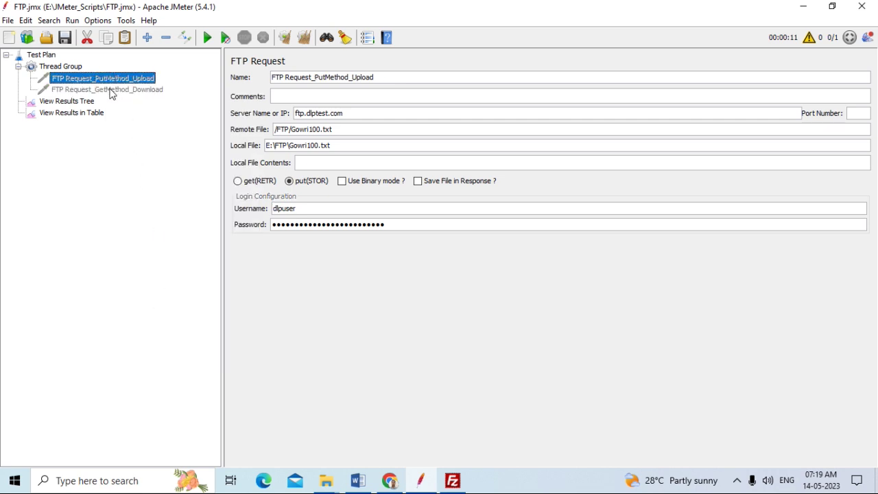
pyautogui.click(110, 92)
pyautogui.click(85, 103)
pyautogui.click(85, 114)
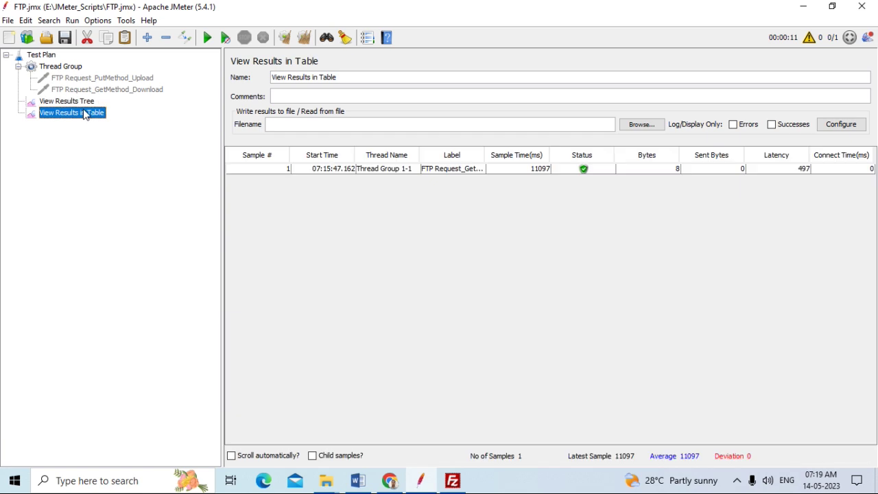
pyautogui.click(304, 37)
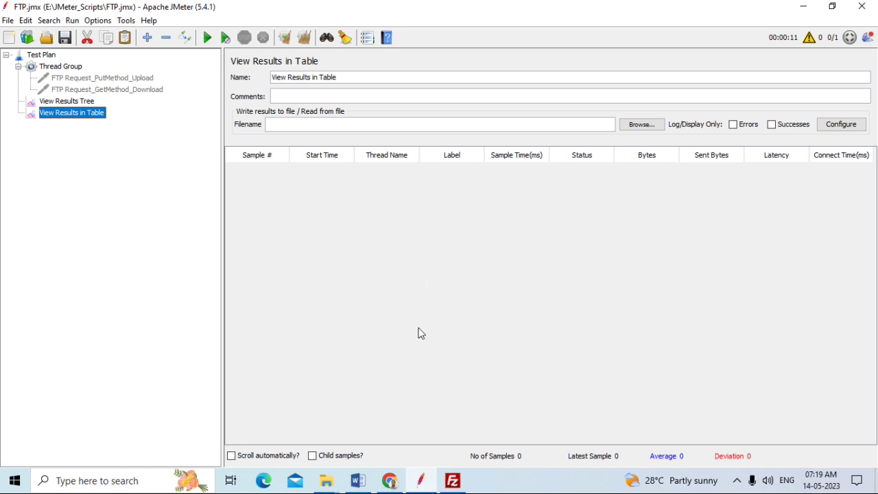
pyautogui.click(357, 480)
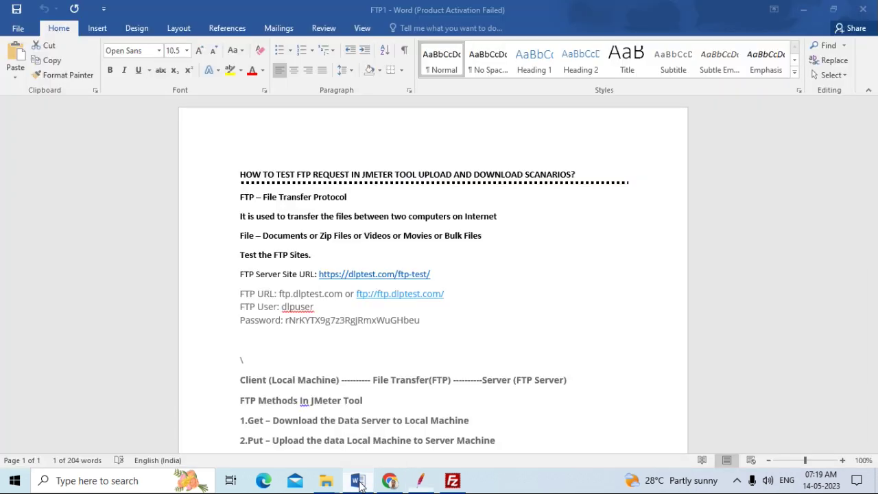
pyautogui.click(481, 278)
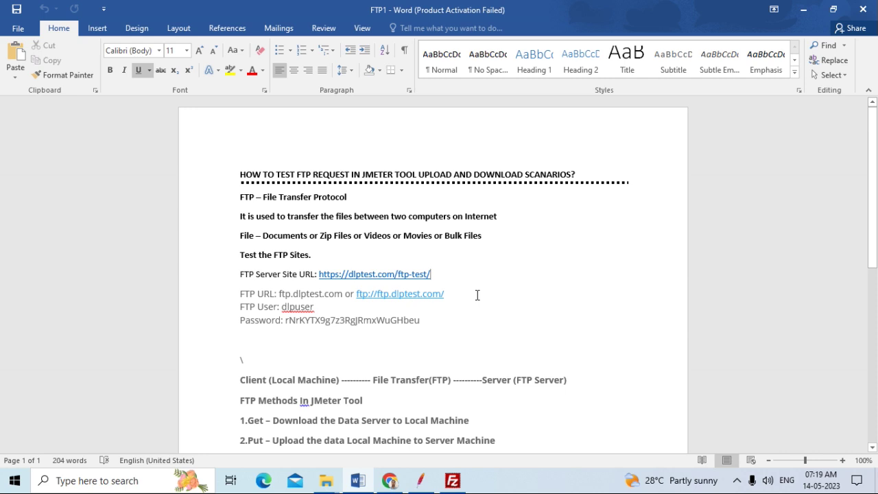
pyautogui.scroll(-5, 477, 295)
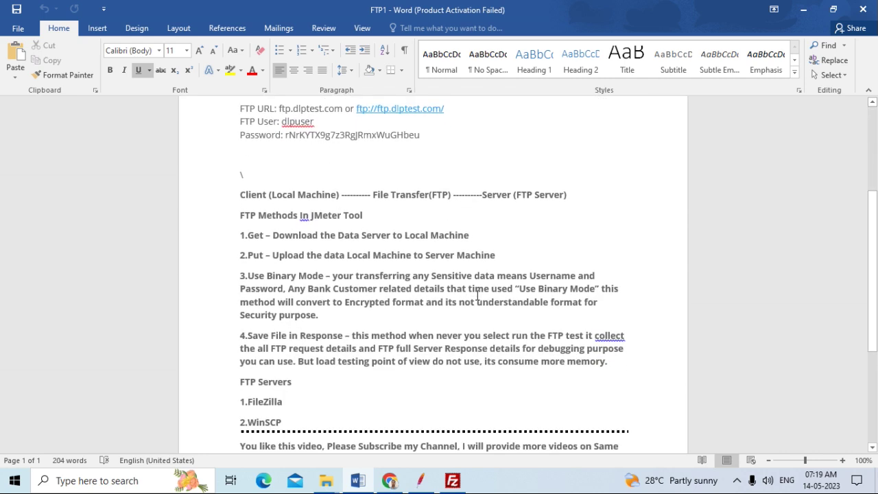
pyautogui.scroll(-2, 478, 295)
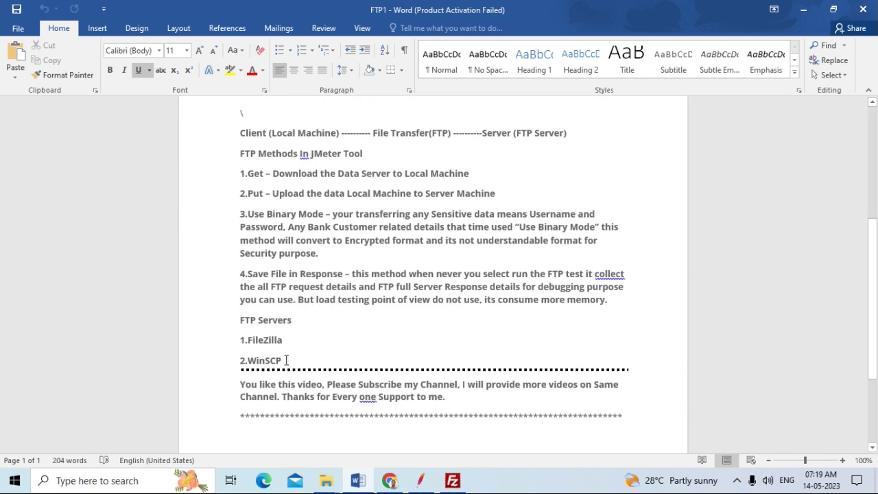
pyautogui.moveTo(286, 361); pyautogui.dragTo(251, 360)
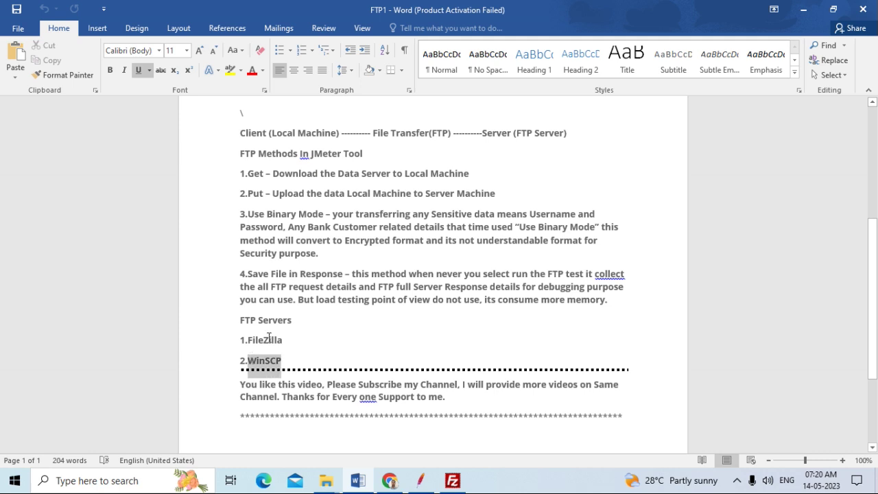
pyautogui.click(295, 359)
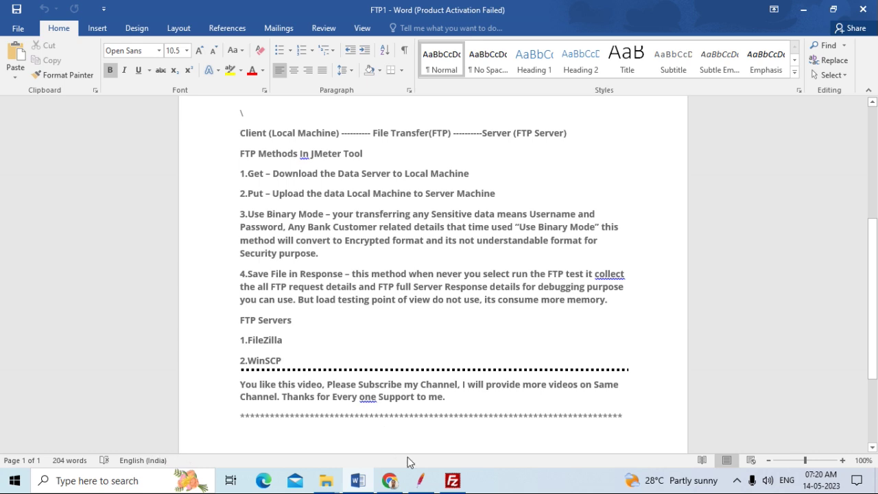
pyautogui.click(389, 481)
# Replace the Google query with 'Winscp', search, and browse the results back to the top
pyautogui.press('Left')
pyautogui.press('Left')
pyautogui.press('Left')
pyautogui.press('Left')
pyautogui.press('Left')
pyautogui.press('Left')
pyautogui.press('Left')
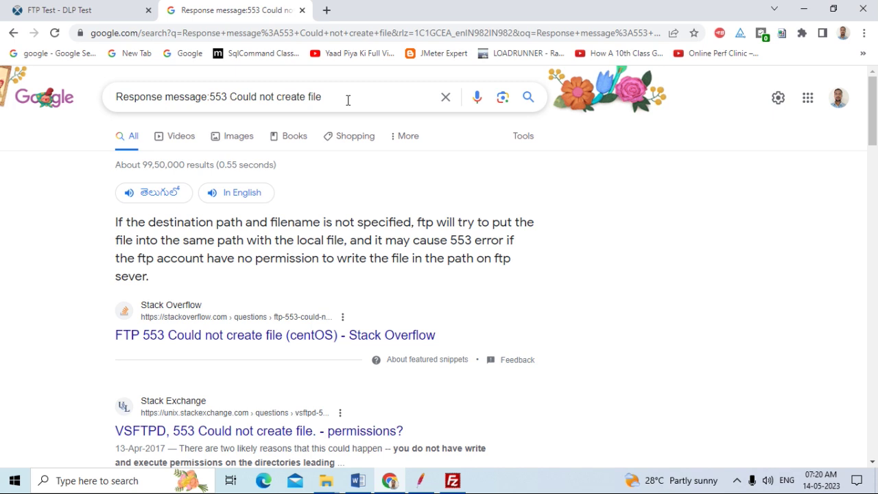
pyautogui.hotkey('ctrl', 'a')
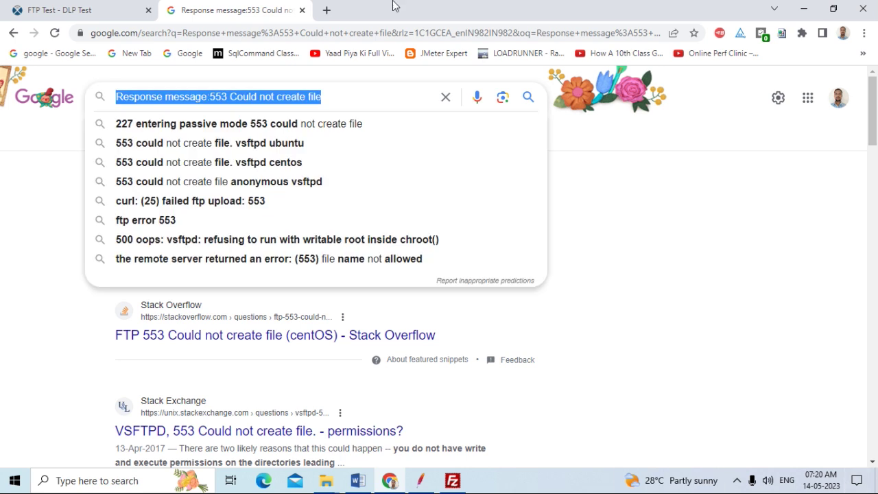
pyautogui.press('BackSpace')
pyautogui.write('Winscp')
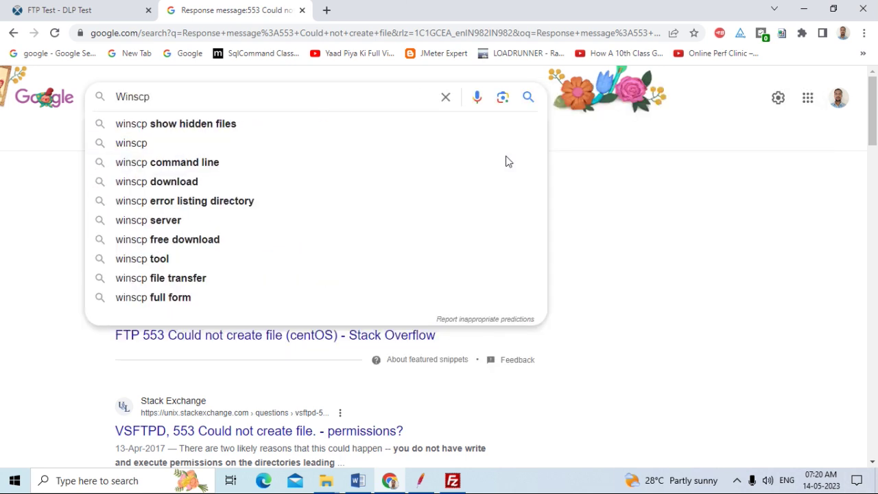
pyautogui.press('Return')
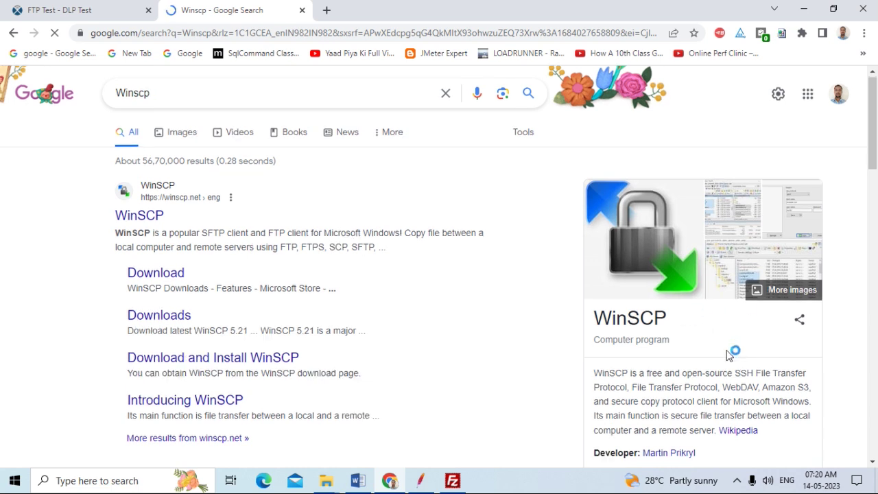
pyautogui.scroll(-2, 726, 353)
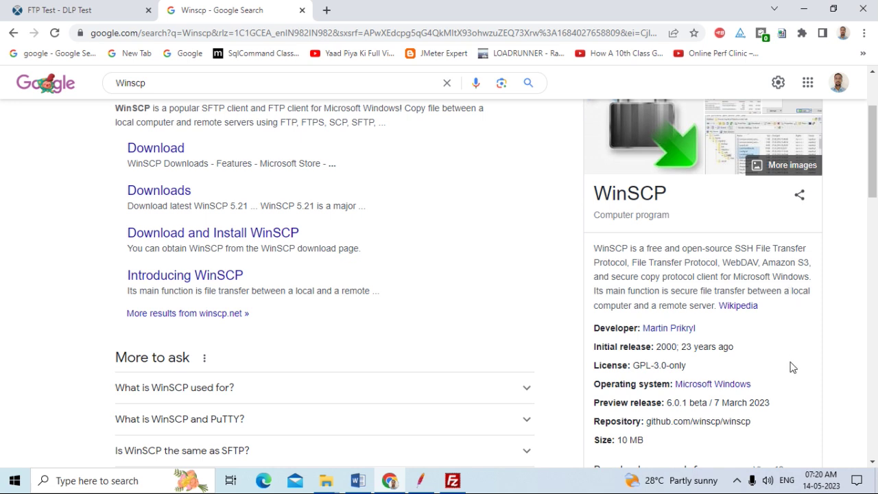
pyautogui.scroll(-2, 788, 390)
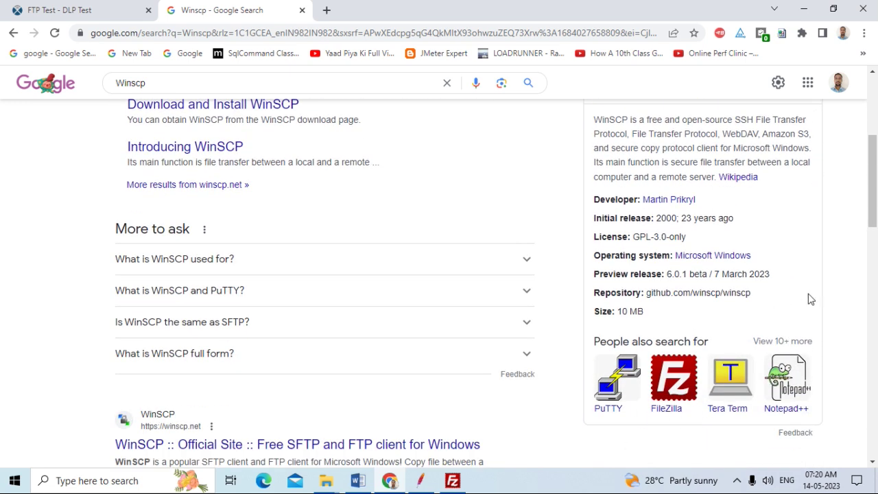
pyautogui.scroll(3, 811, 299)
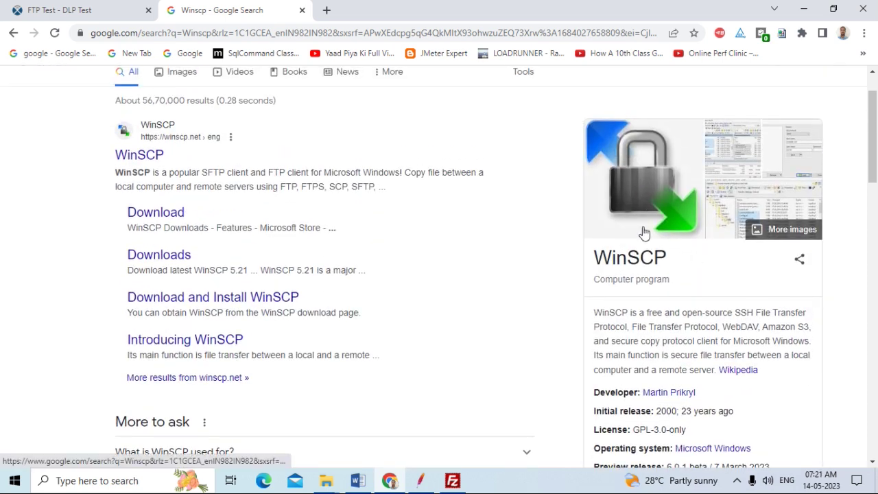
pyautogui.scroll(-4, 645, 234)
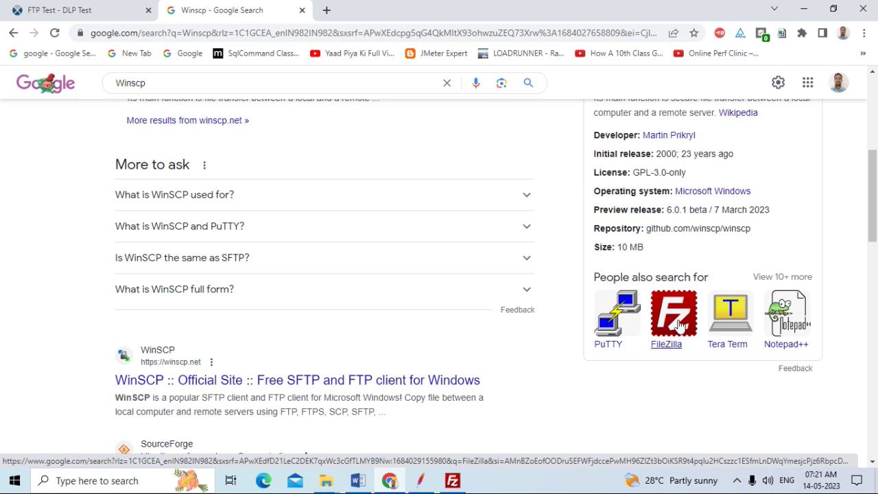
pyautogui.scroll(1, 644, 372)
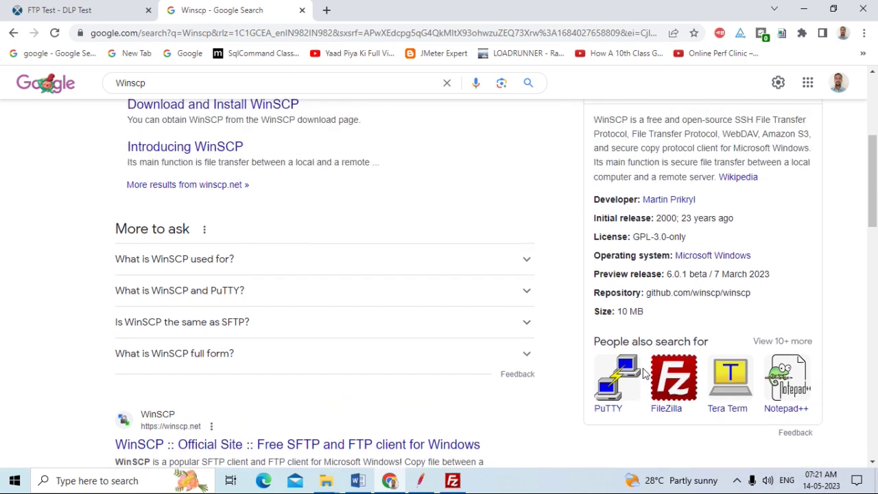
pyautogui.scroll(4, 643, 372)
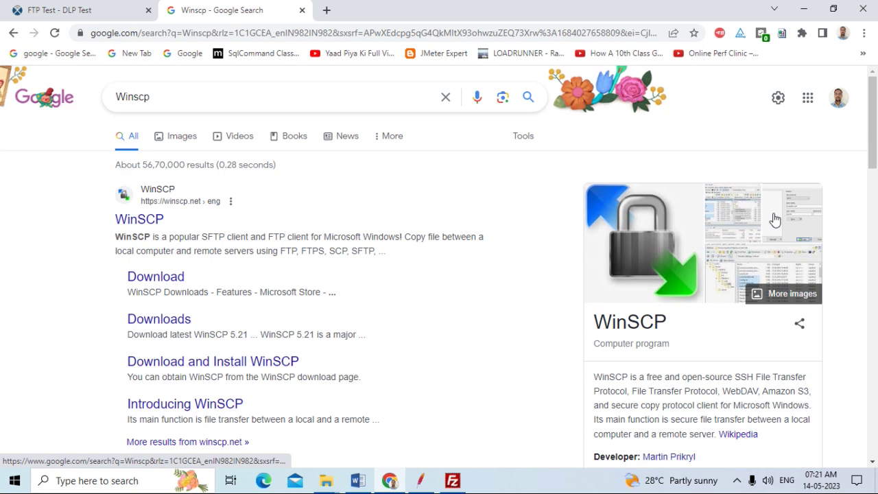
# Show WinSCP image results and enlarge the Softpedia 'WinSCP (Windows) - Download & Review' screenshot
pyautogui.click(182, 136)
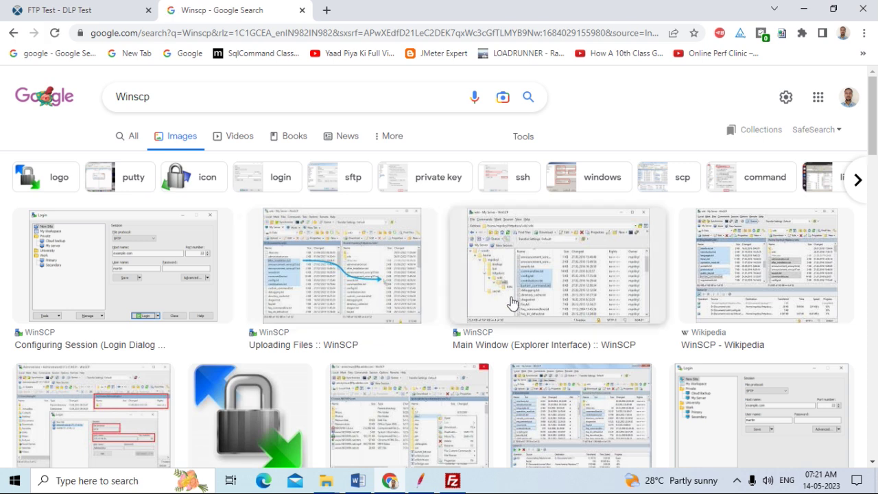
pyautogui.scroll(-3, 431, 312)
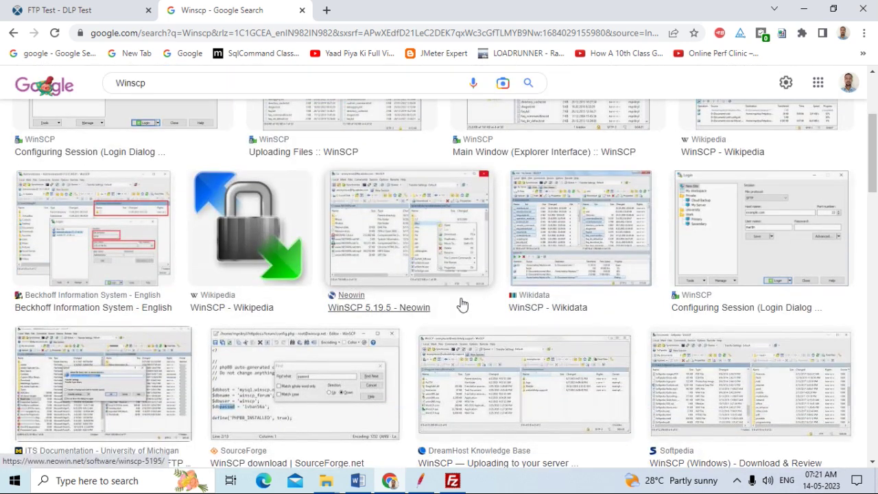
pyautogui.click(724, 435)
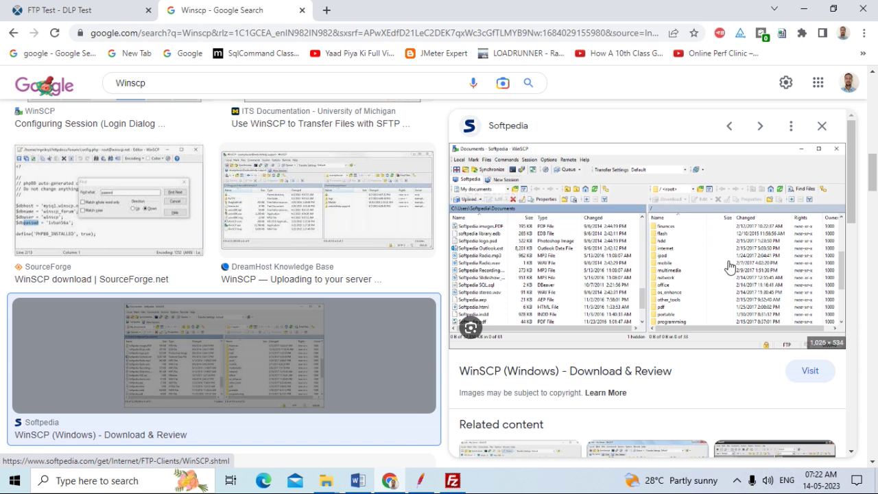
pyautogui.scroll(-2, 727, 267)
pyautogui.scroll(2, 725, 265)
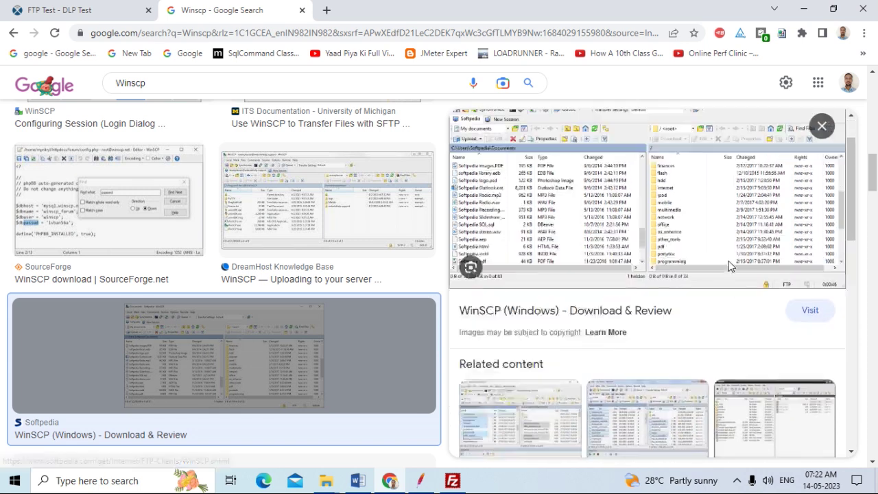
pyautogui.click(452, 480)
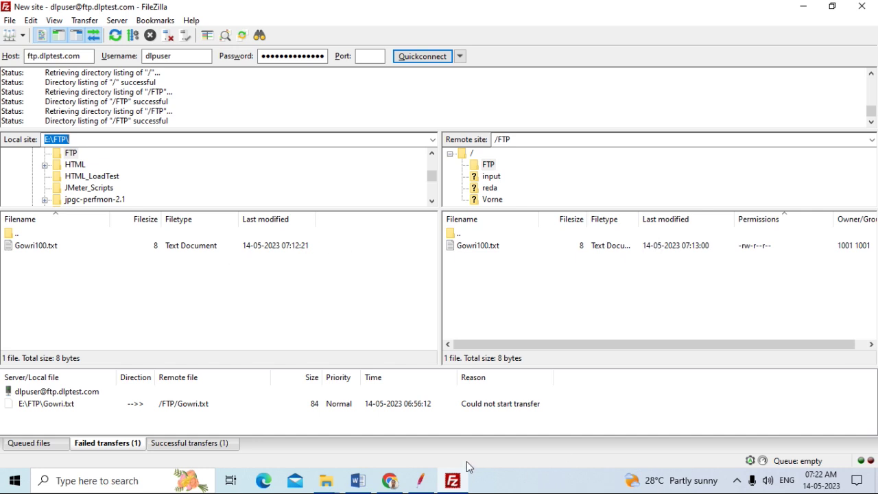
pyautogui.click(390, 482)
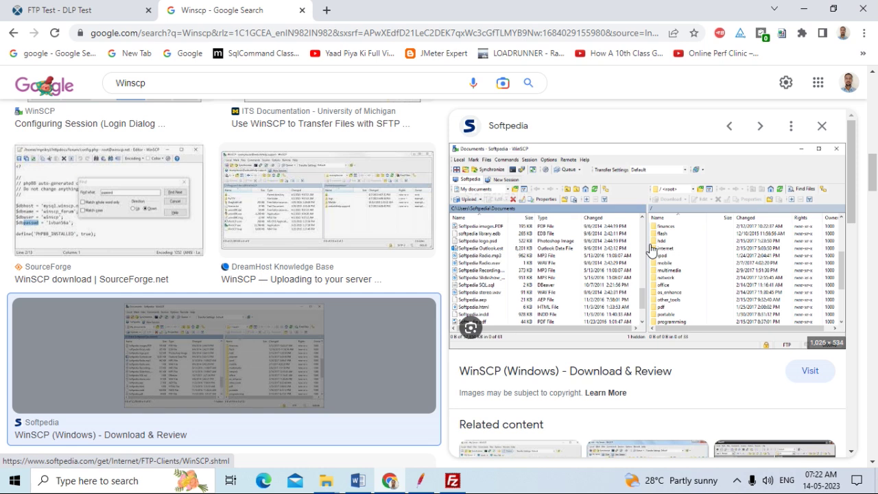
# Switch from the browser back to the FileZilla session
pyautogui.click(453, 480)
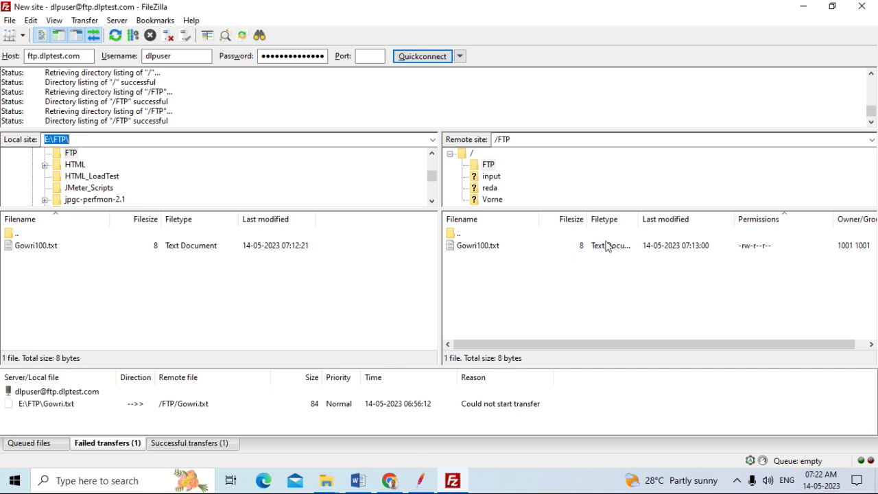
pyautogui.click(24, 251)
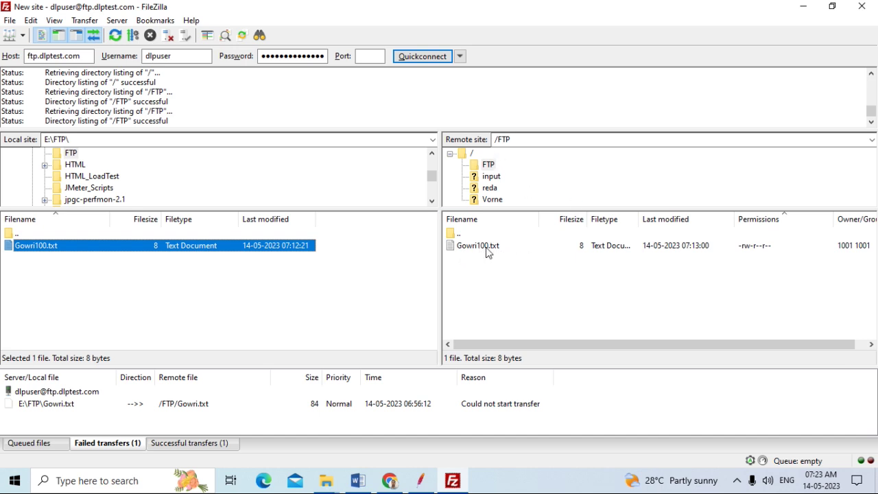
# Change the remote Gowri100.txt file permissions numeric value from 644 to 777
pyautogui.click(505, 252)
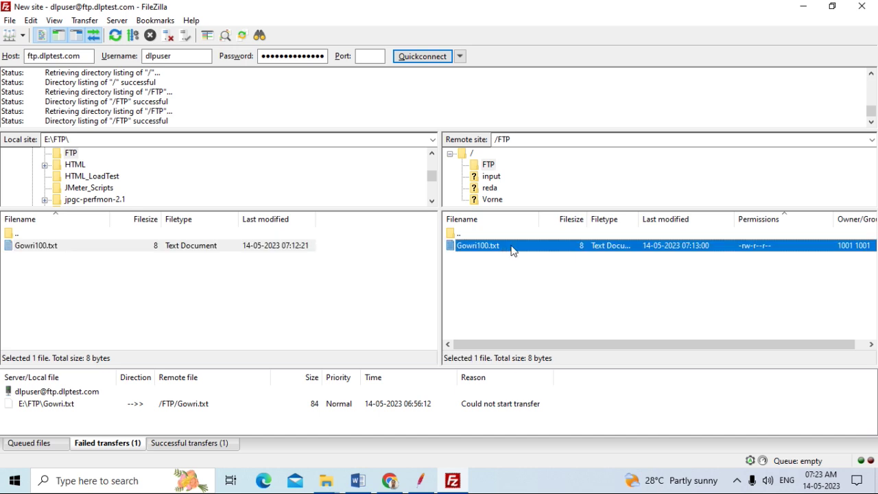
pyautogui.rightClick(513, 252)
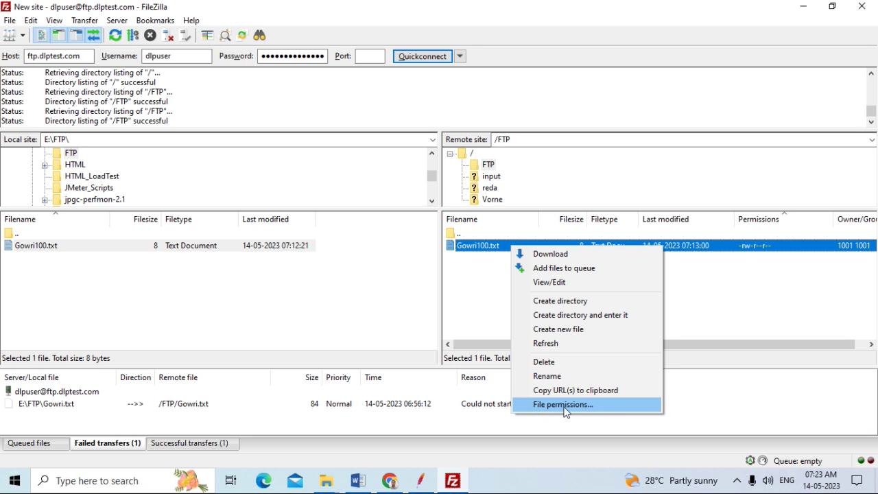
pyautogui.click(596, 405)
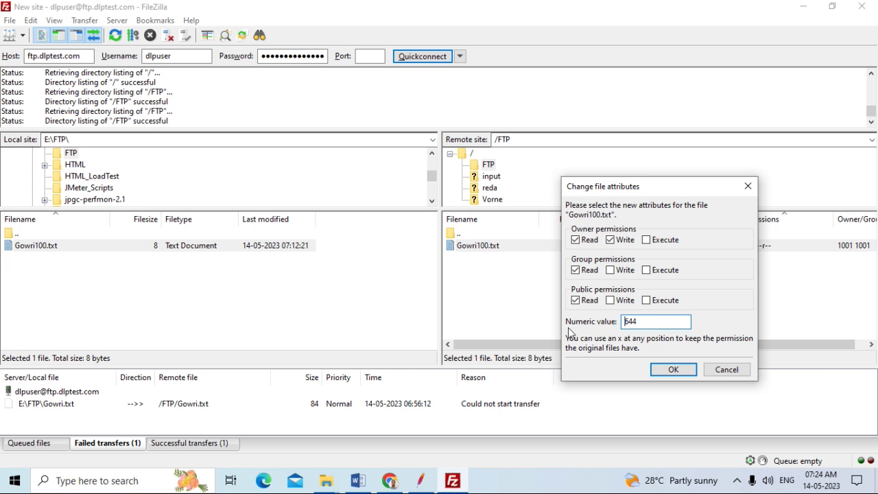
pyautogui.click(643, 321)
pyautogui.press('BackSpace')
pyautogui.press('BackSpace')
pyautogui.press('BackSpace')
pyautogui.write('777')
pyautogui.click(675, 371)
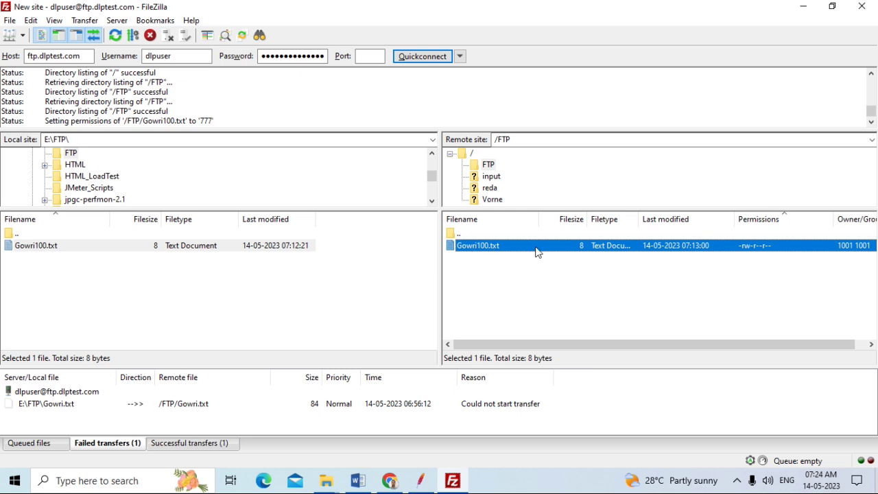
# Open the remote FTP folder's context menu twice without acting, then reselect Gowri100.txt
pyautogui.rightClick(489, 166)
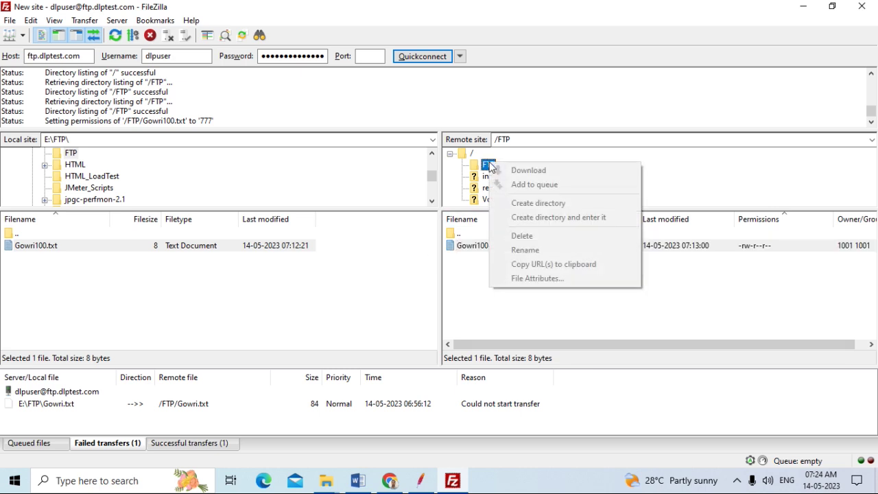
pyautogui.click(469, 275)
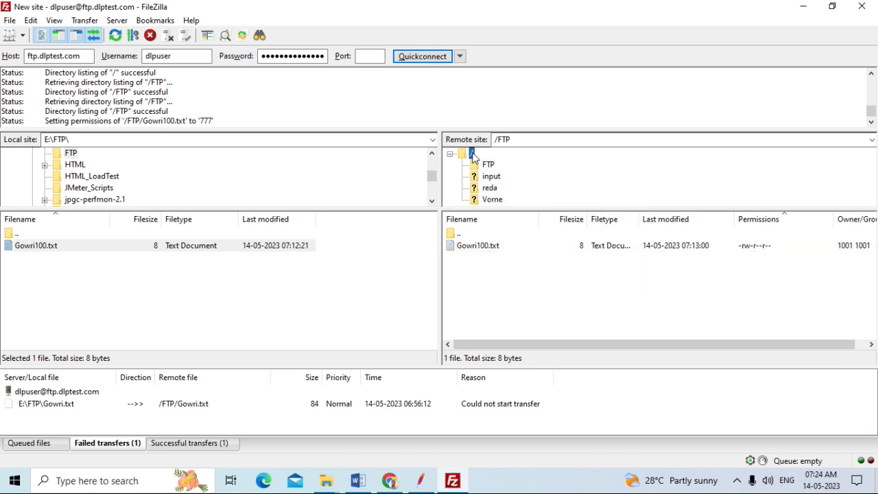
pyautogui.click(490, 167)
pyautogui.rightClick(491, 168)
pyautogui.click(465, 308)
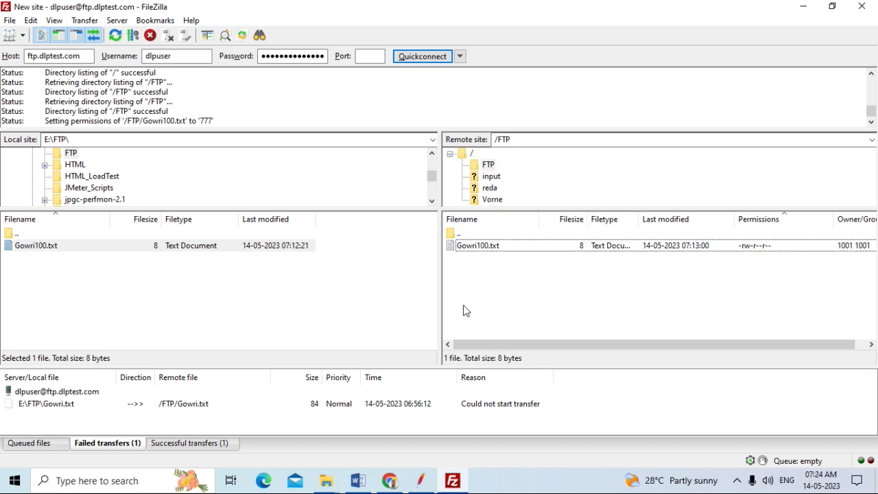
pyautogui.click(479, 247)
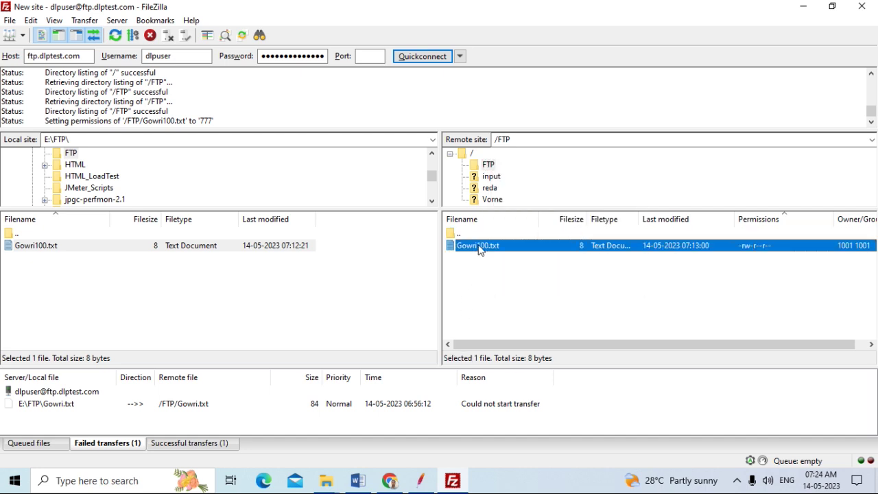
pyautogui.click(515, 295)
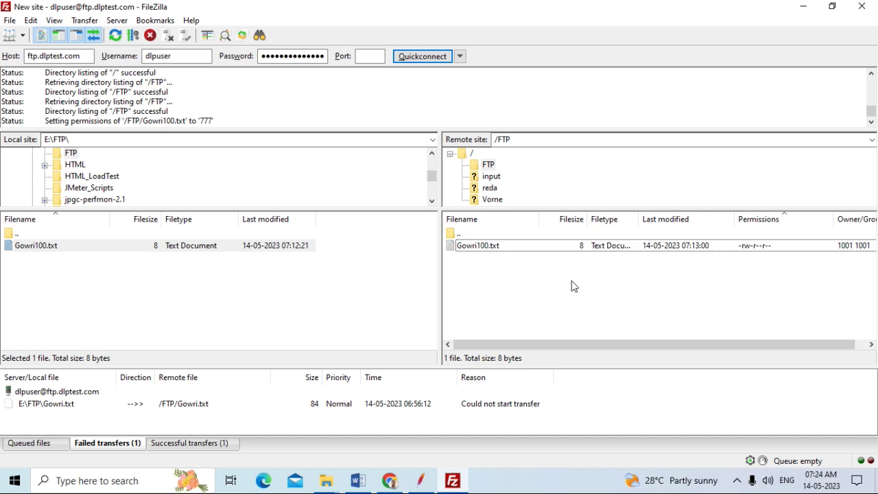
pyautogui.click(511, 247)
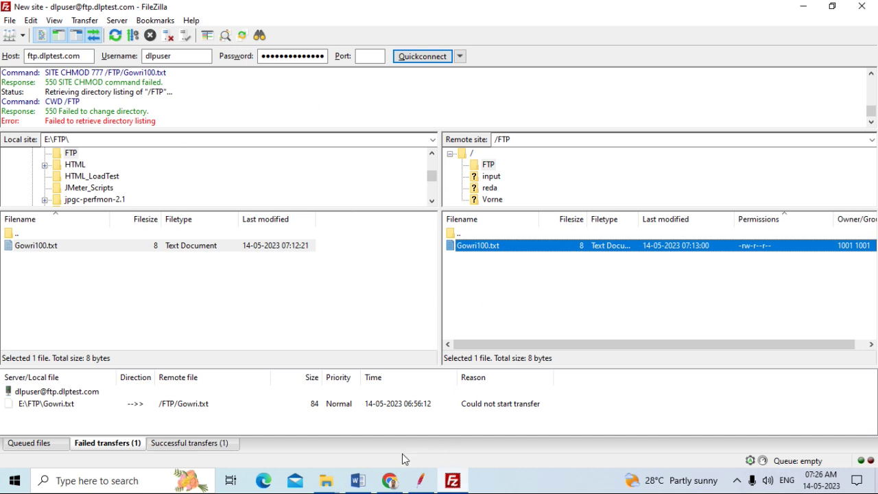
# After reviewing the '550 SITE CHMOD command failed' log, switch to the Word FTP1 notes
pyautogui.click(358, 480)
pyautogui.scroll(1, 430, 303)
pyautogui.scroll(6, 431, 302)
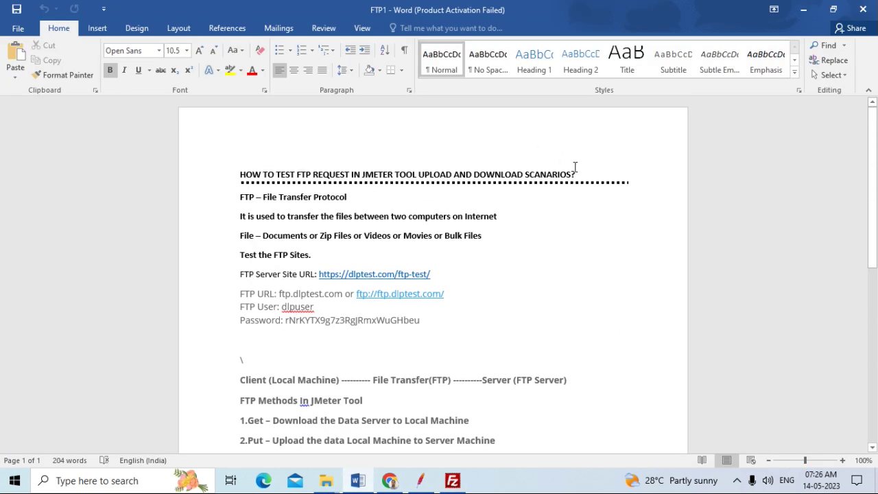
pyautogui.moveTo(579, 173); pyautogui.dragTo(241, 187)
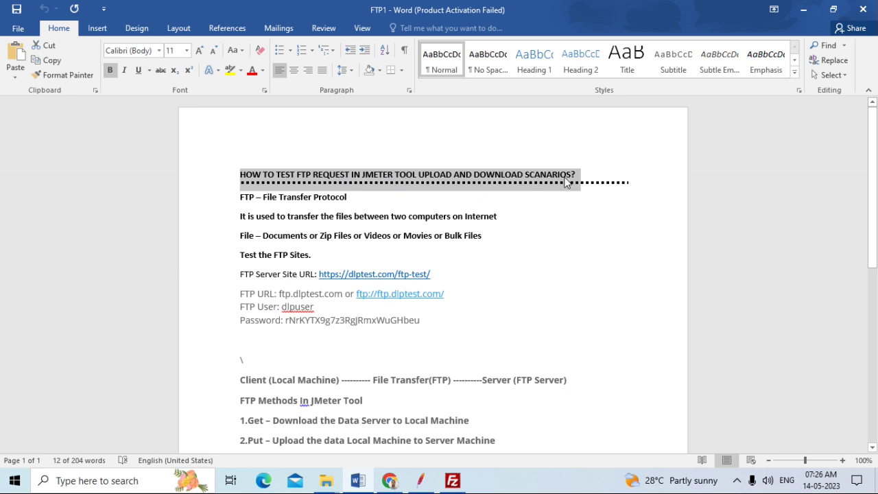
pyautogui.click(589, 177)
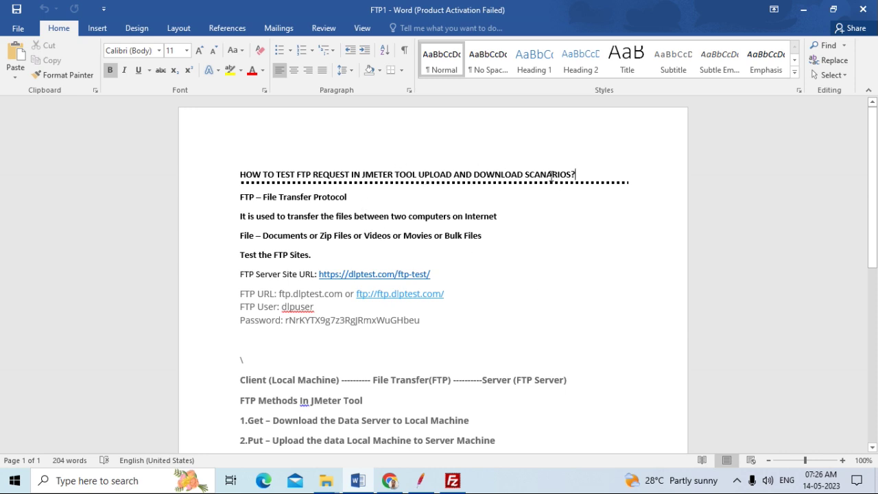
pyautogui.moveTo(240, 198); pyautogui.dragTo(256, 199)
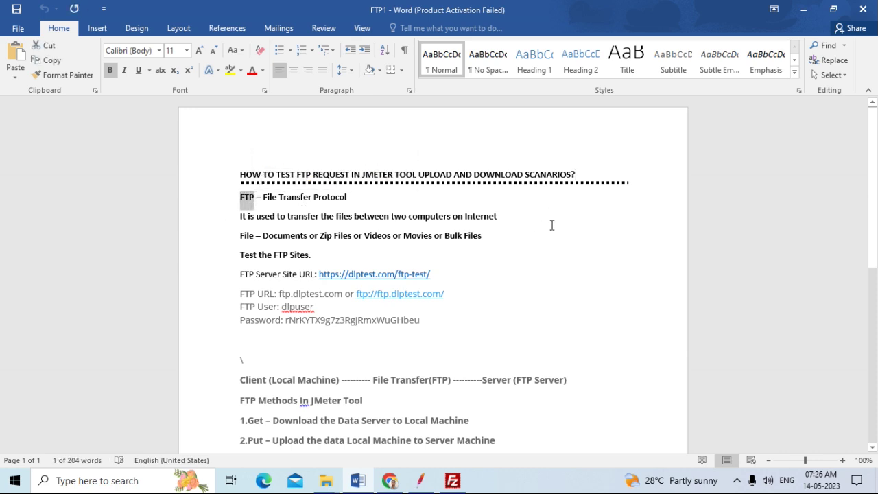
pyautogui.click(551, 220)
pyautogui.scroll(-10, 567, 273)
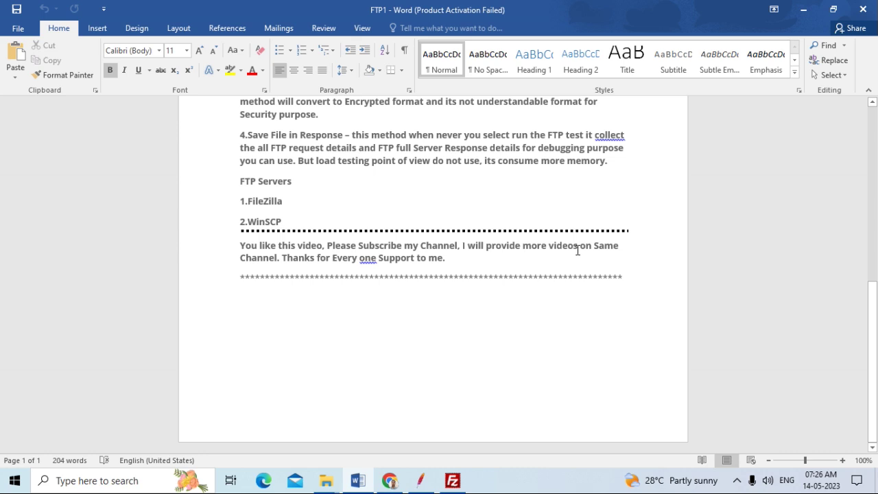
pyautogui.click(462, 262)
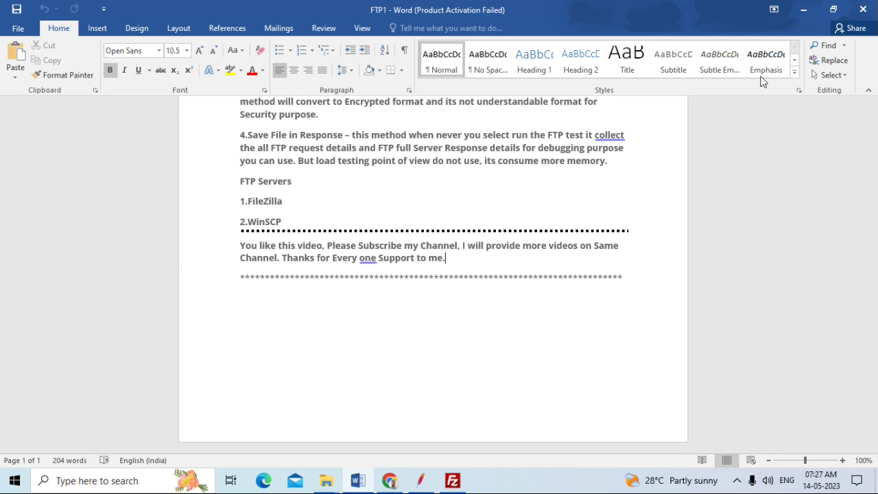
pyautogui.scroll(3, 523, 326)
pyautogui.scroll(6, 523, 326)
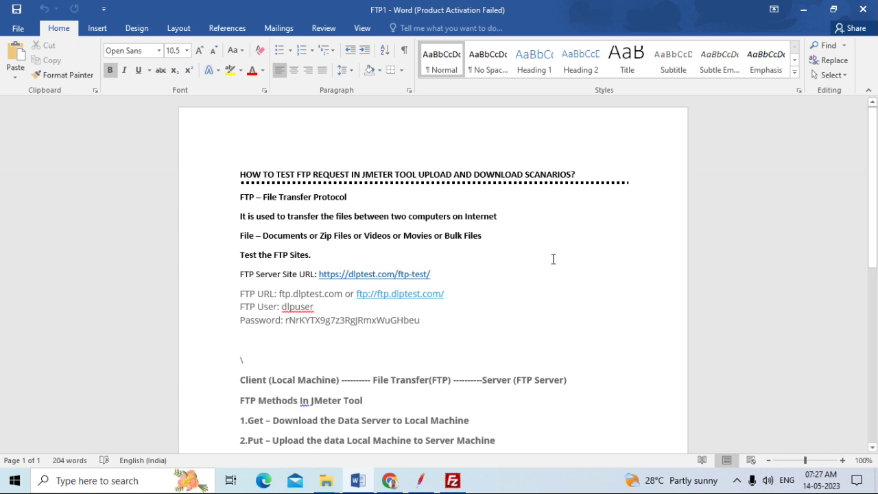
# Scroll the Word FTP notes down to the FTP servers list, then return to JMeter
pyautogui.scroll(-4, 553, 259)
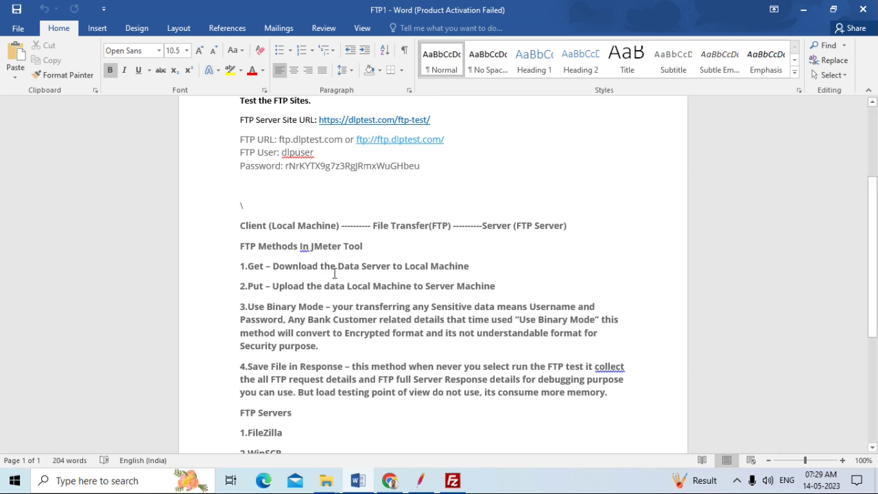
pyautogui.scroll(-2, 467, 357)
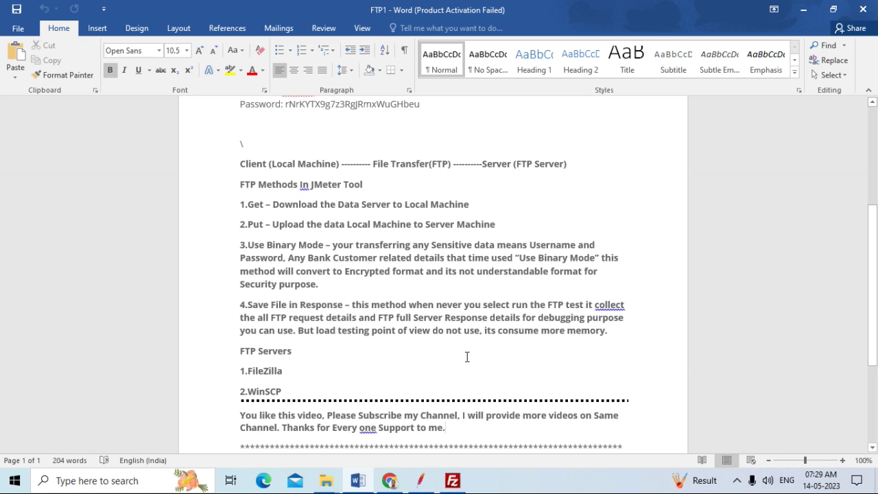
pyautogui.scroll(-2, 467, 357)
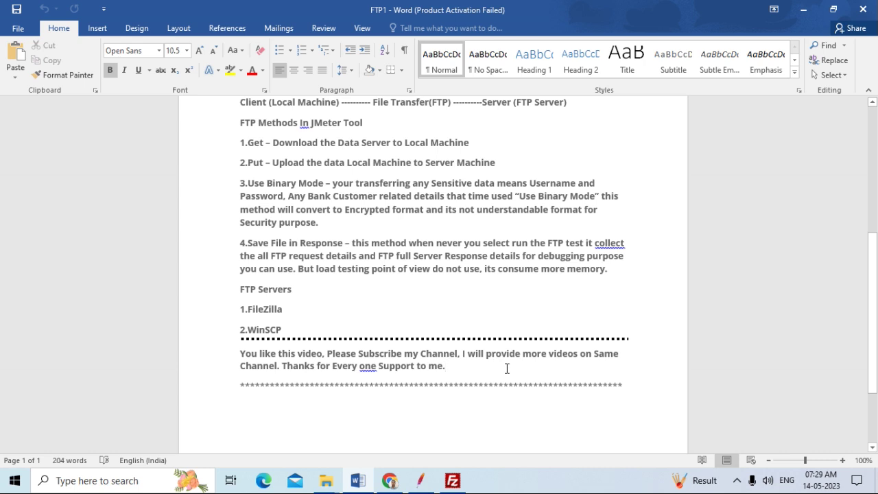
pyautogui.click(433, 474)
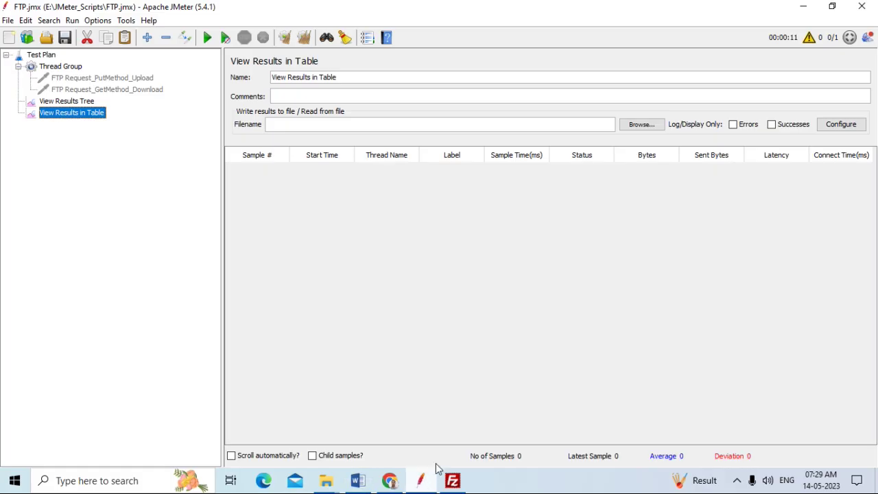
# Review the Test Plan, Thread Group, PutMethod_Upload, GetMethod_Download and both results listeners
pyautogui.click(44, 55)
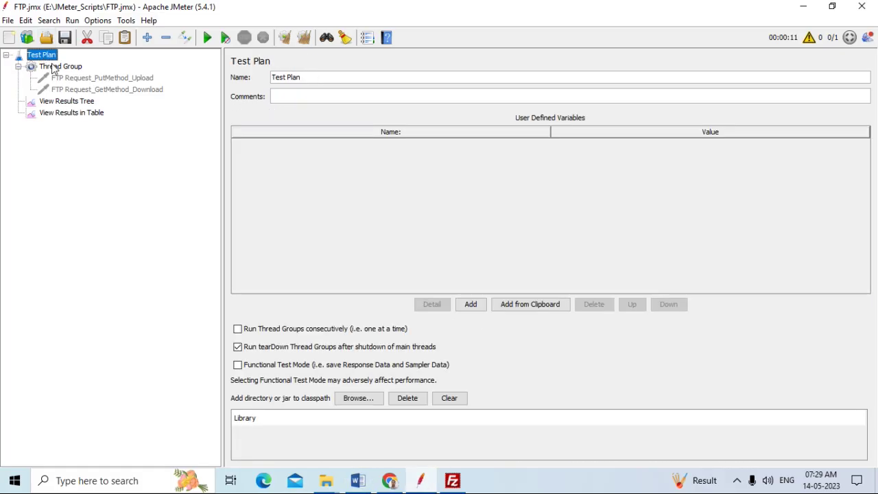
pyautogui.click(58, 67)
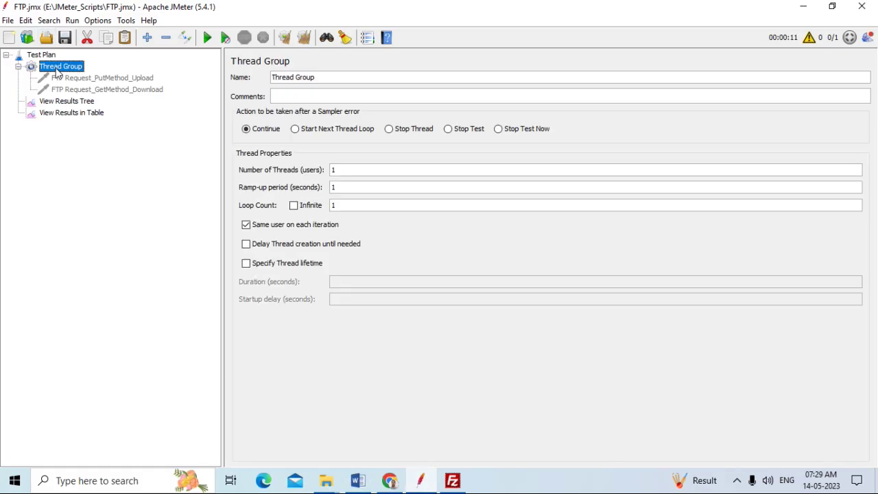
pyautogui.click(60, 80)
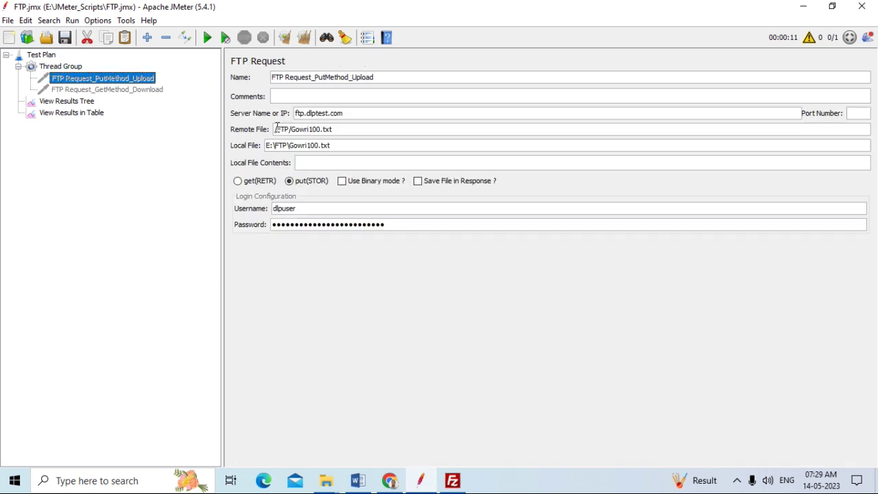
pyautogui.click(114, 91)
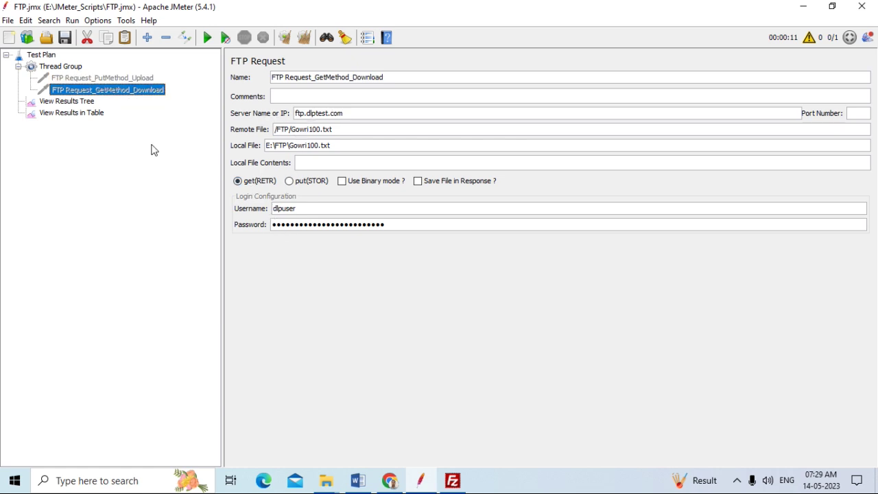
pyautogui.click(90, 105)
pyautogui.click(88, 113)
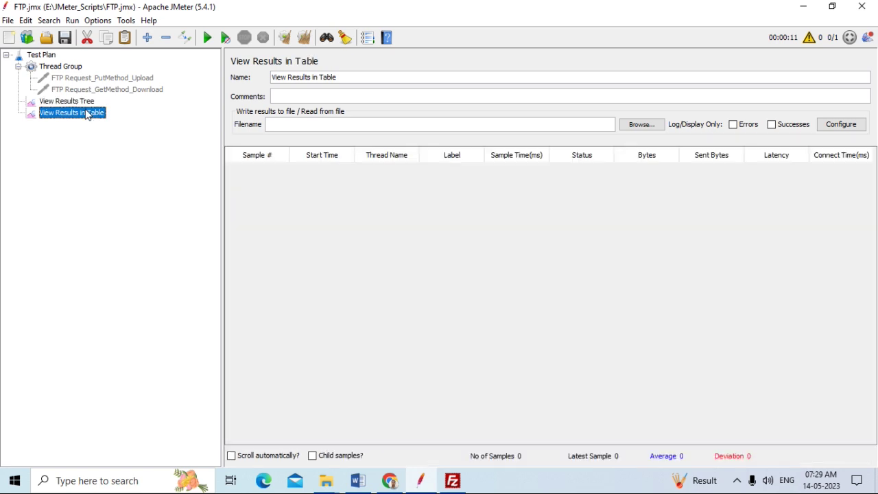
# Minimize FileZilla, JMeter, Word, the browser and File Explorer to reveal the desktop
pyautogui.click(453, 481)
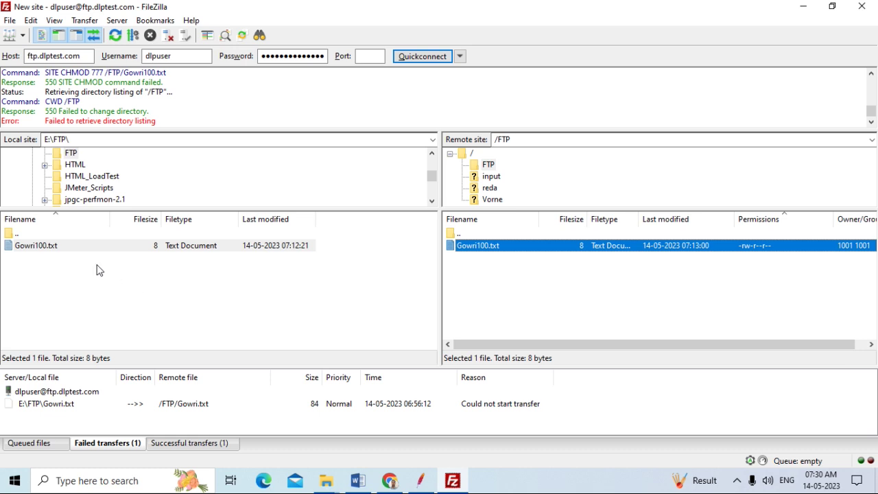
pyautogui.click(804, 7)
pyautogui.click(806, 8)
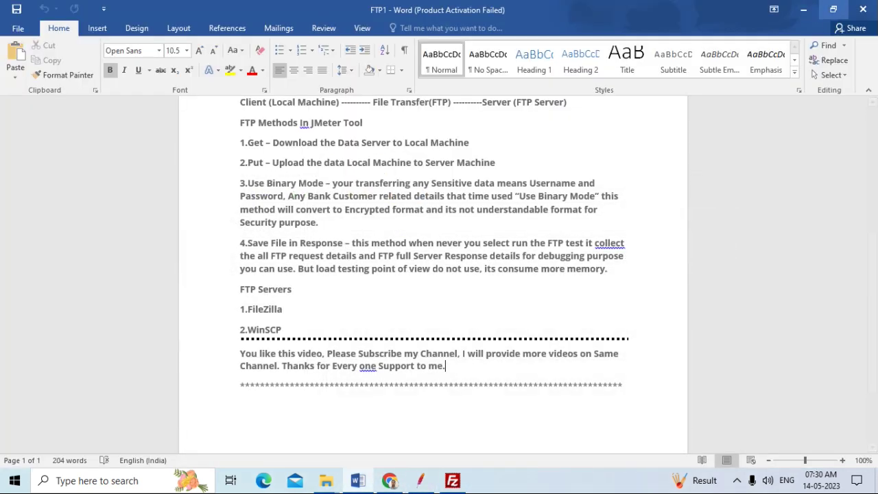
pyautogui.click(804, 9)
pyautogui.click(804, 8)
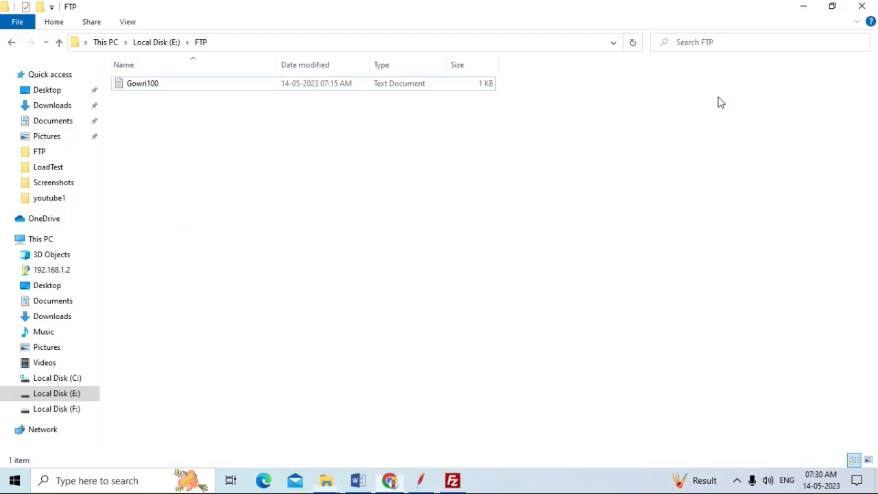
pyautogui.click(810, 10)
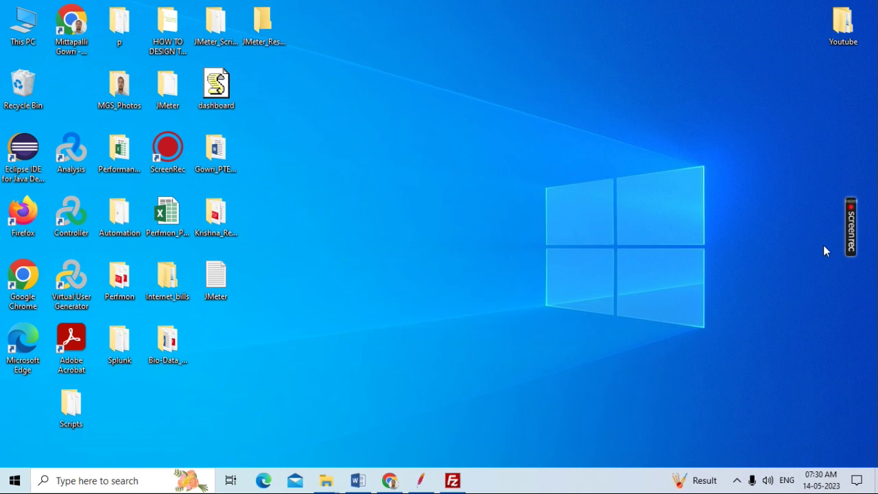
pyautogui.moveTo(857, 250)
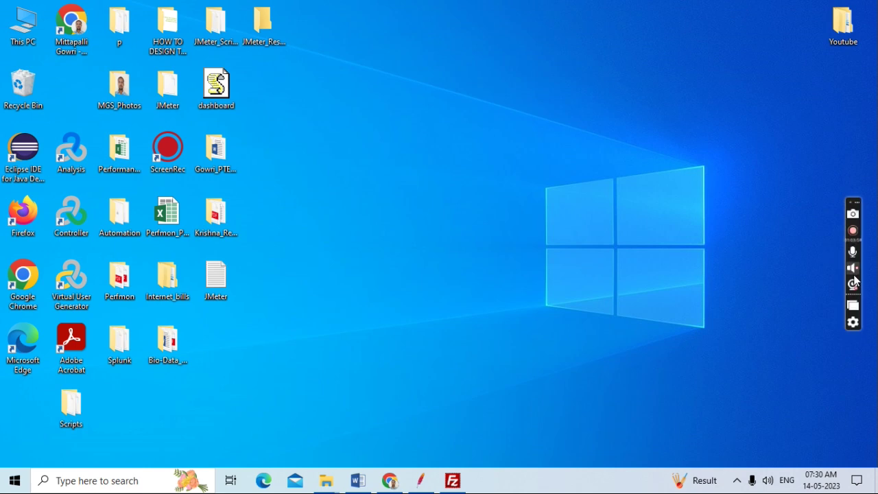